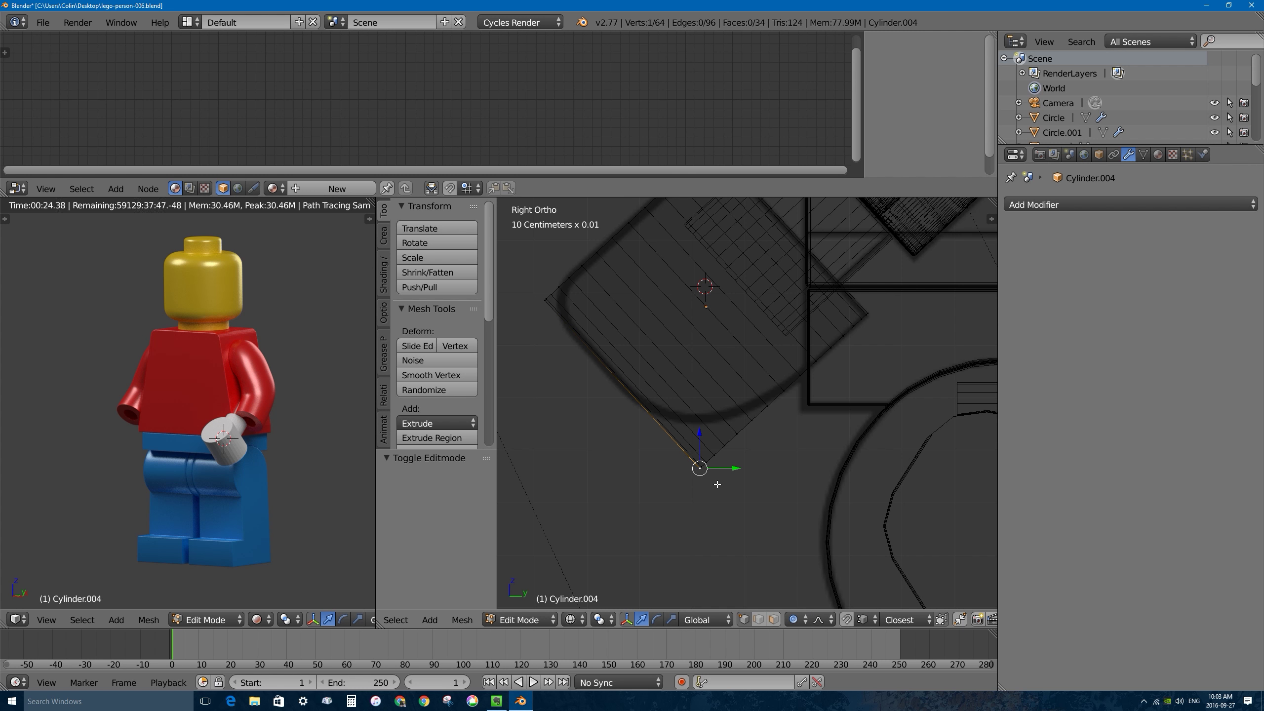
{"action": "key", "text": "g"}
{"action": "key", "text": "z"}
{"action": "key", "text": "z"}
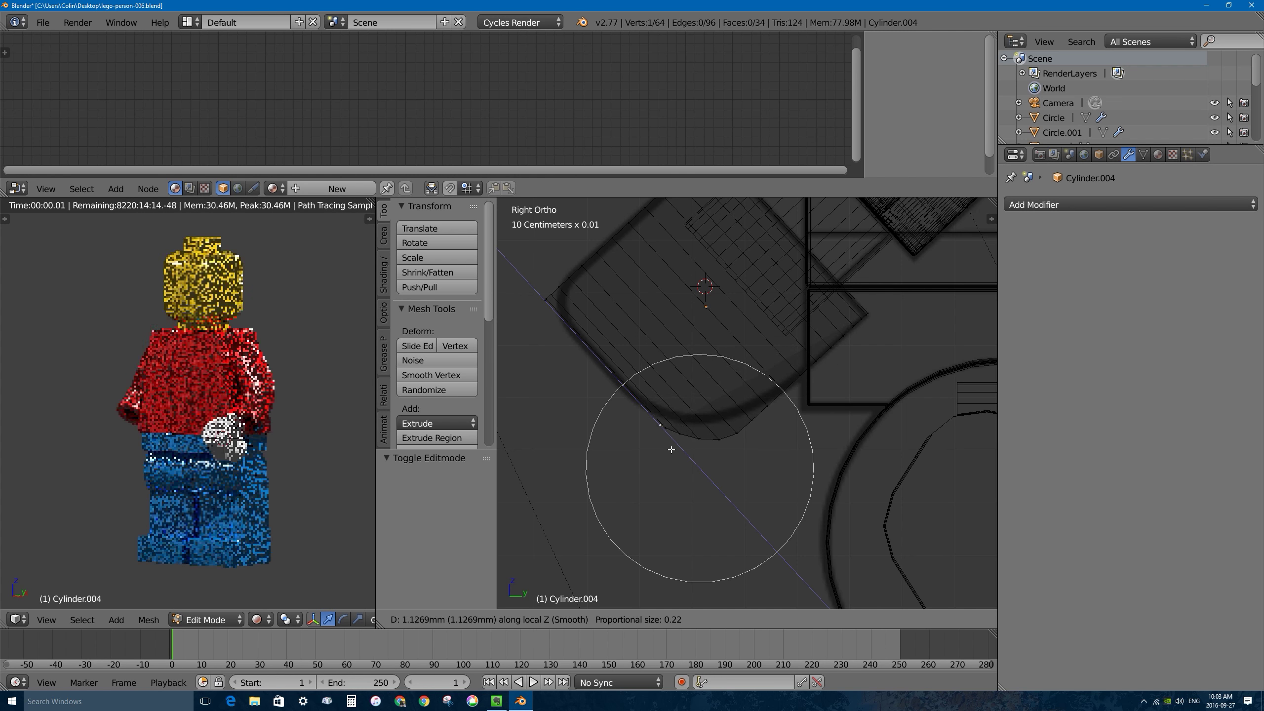
{"action": "scroll", "coordinate": [631, 437], "scroll_direction": "up", "scroll_amount": 5}
{"action": "scroll", "coordinate": [632, 436], "scroll_direction": "down", "scroll_amount": 7}
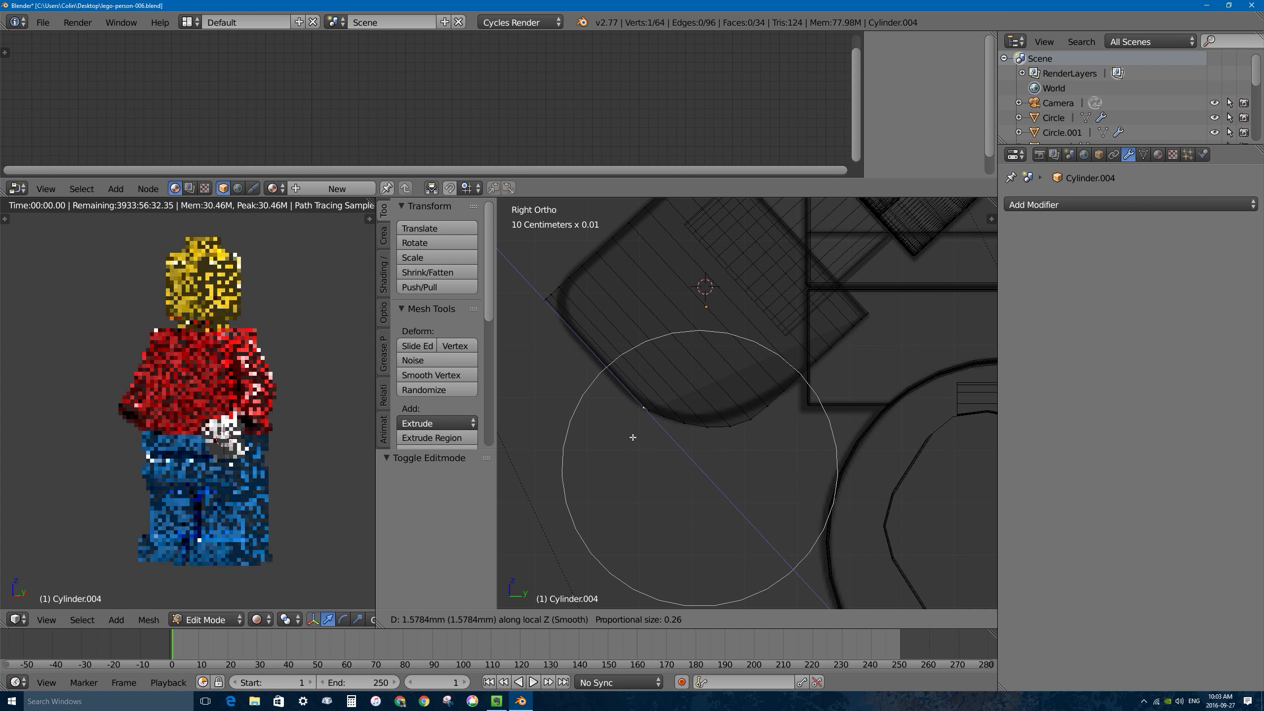
{"action": "scroll", "coordinate": [633, 436], "scroll_direction": "down", "scroll_amount": 2}
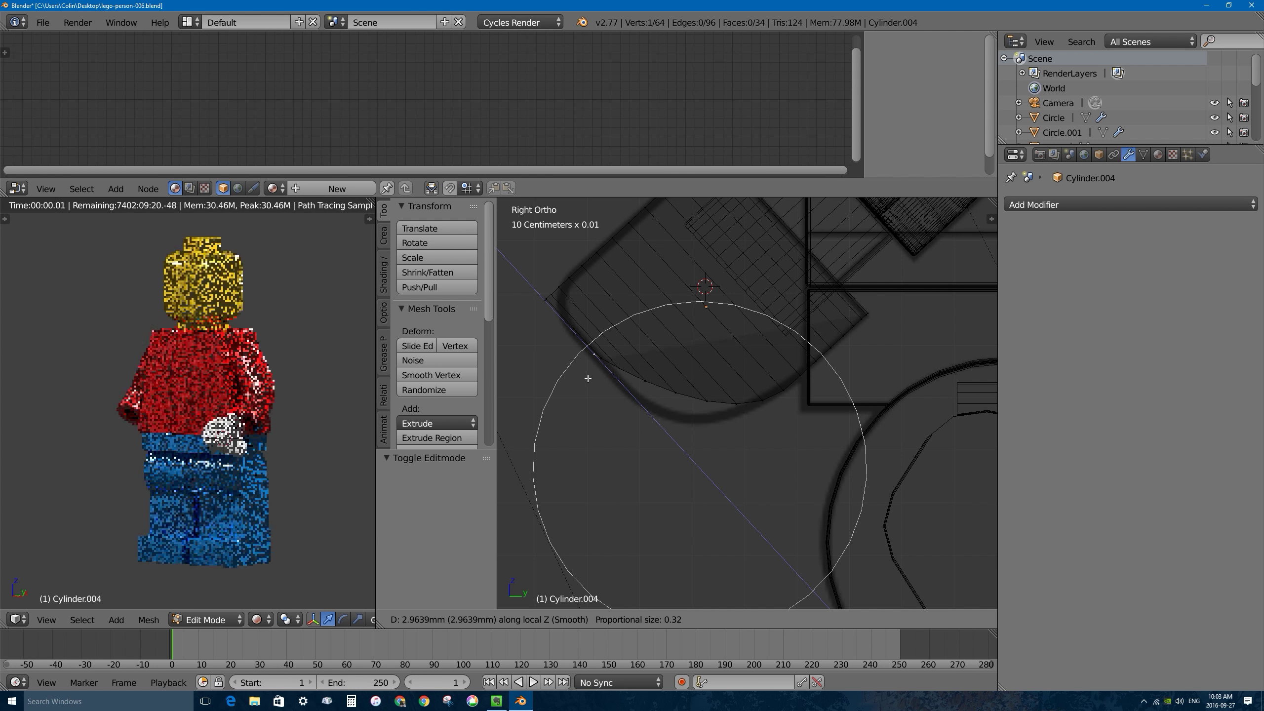
{"action": "right_click", "coordinate": [638, 409]}
In solid shading, move the cylinder's lowest corner vertex about 1.69 mm along local Z with smooth proportional falloff to round the end.
{"action": "key", "text": "z"}
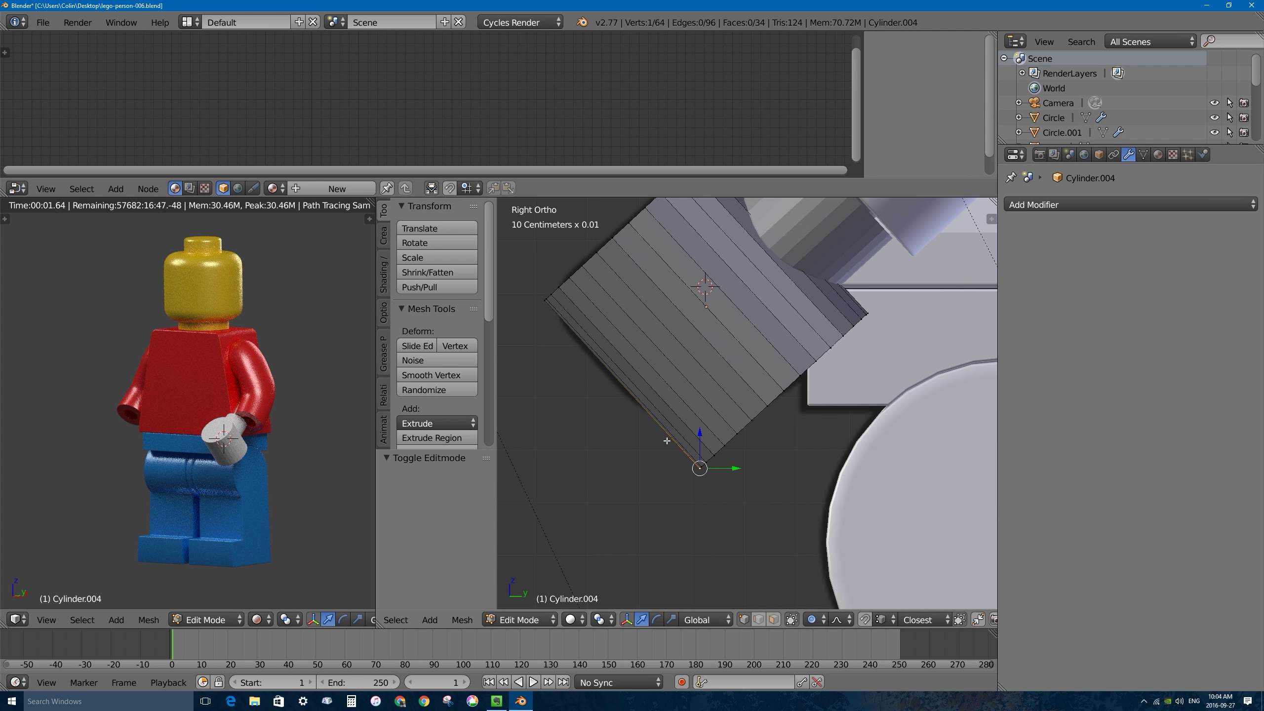
{"action": "key", "text": "g"}
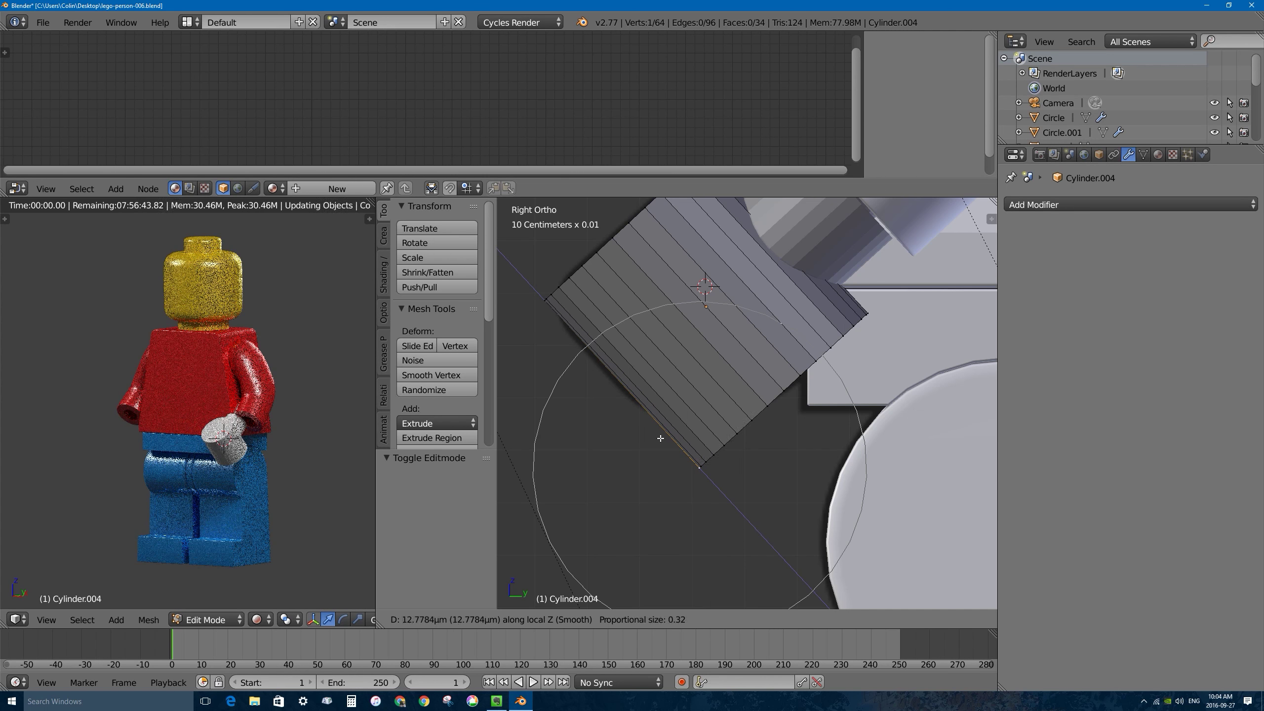
{"action": "key", "text": "z"}
{"action": "key", "text": "z"}
{"action": "scroll", "coordinate": [607, 387], "scroll_direction": "down", "scroll_amount": 1}
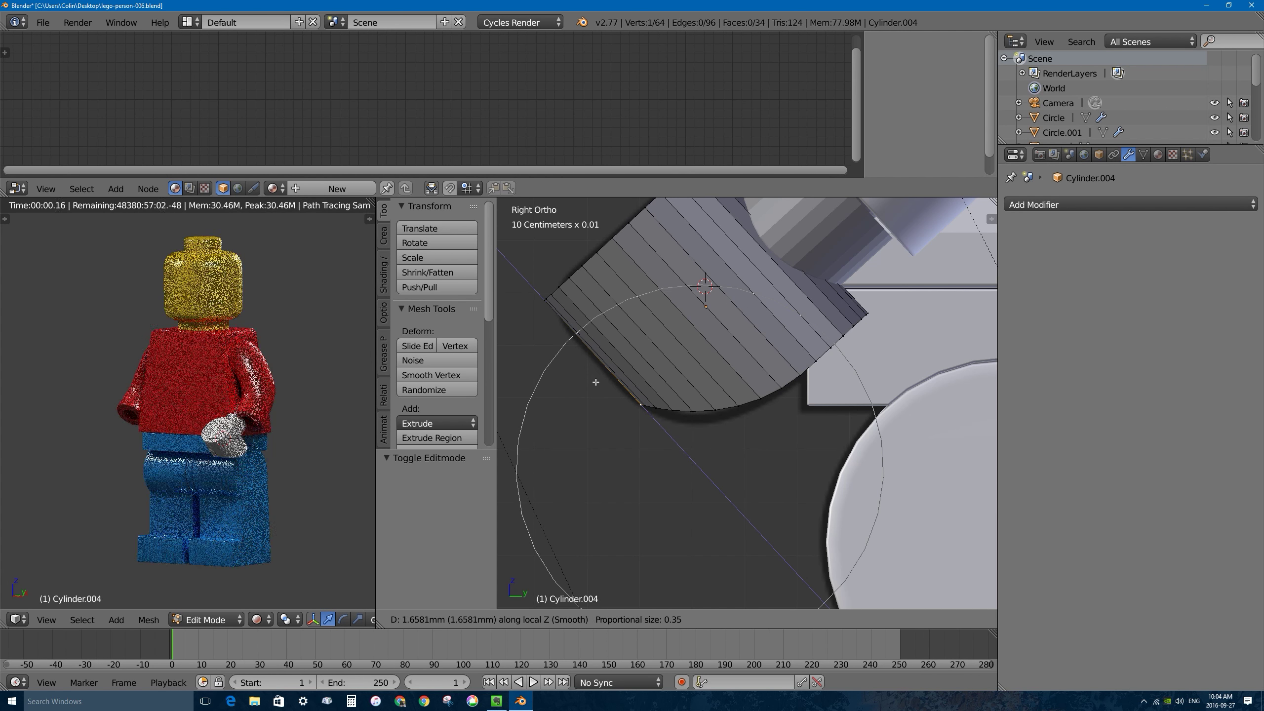
{"action": "scroll", "coordinate": [617, 387], "scroll_direction": "up", "scroll_amount": 1}
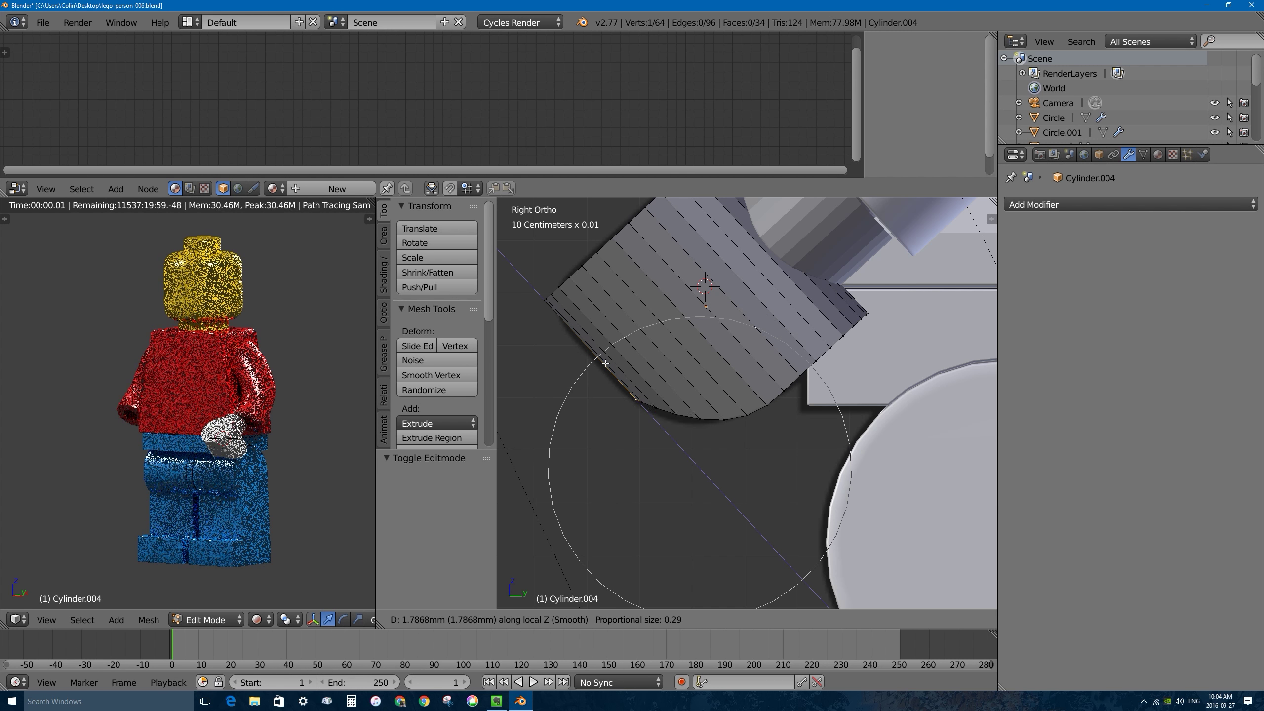
{"action": "left_click", "coordinate": [608, 421]}
Switch to vertex selection and connect the first two pairs of opposite vertices across the cylinder's curved end face, starting at its narrow tip.
{"action": "middle_click_drag", "start_coordinate": [649, 431], "coordinate": [650, 364]}
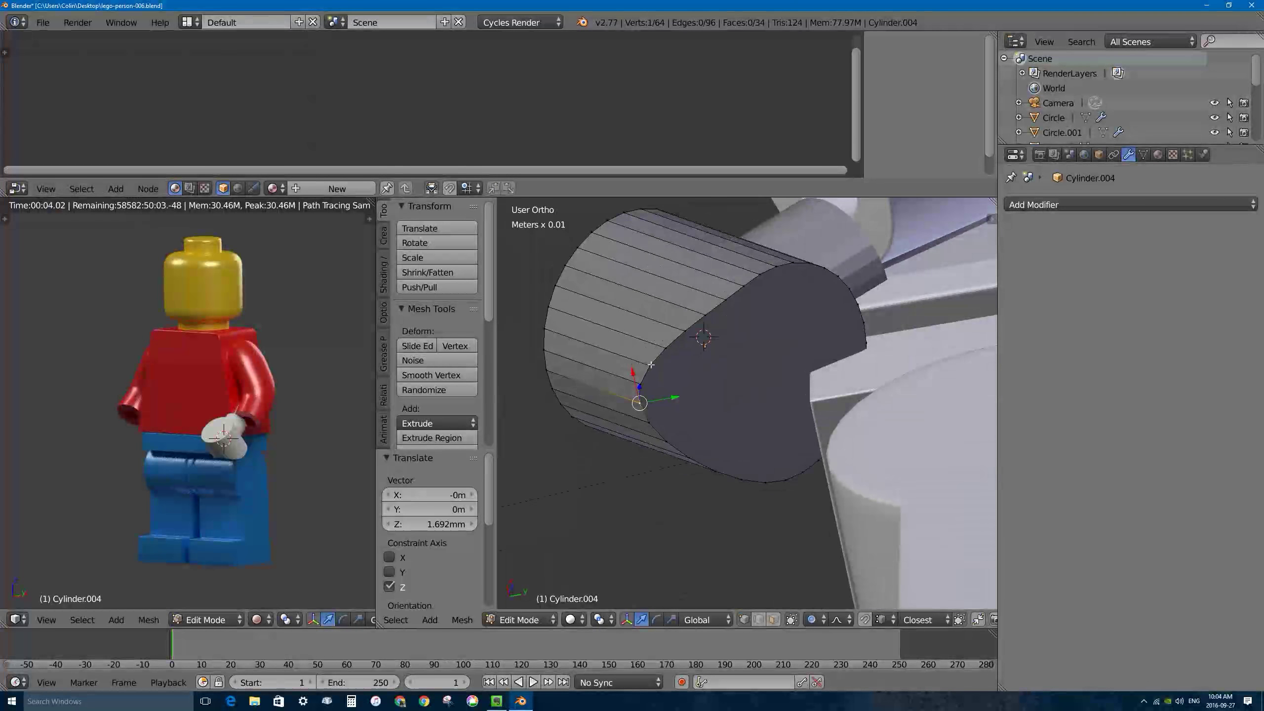
{"action": "left_click", "coordinate": [773, 620]}
{"action": "right_click", "coordinate": [783, 392]}
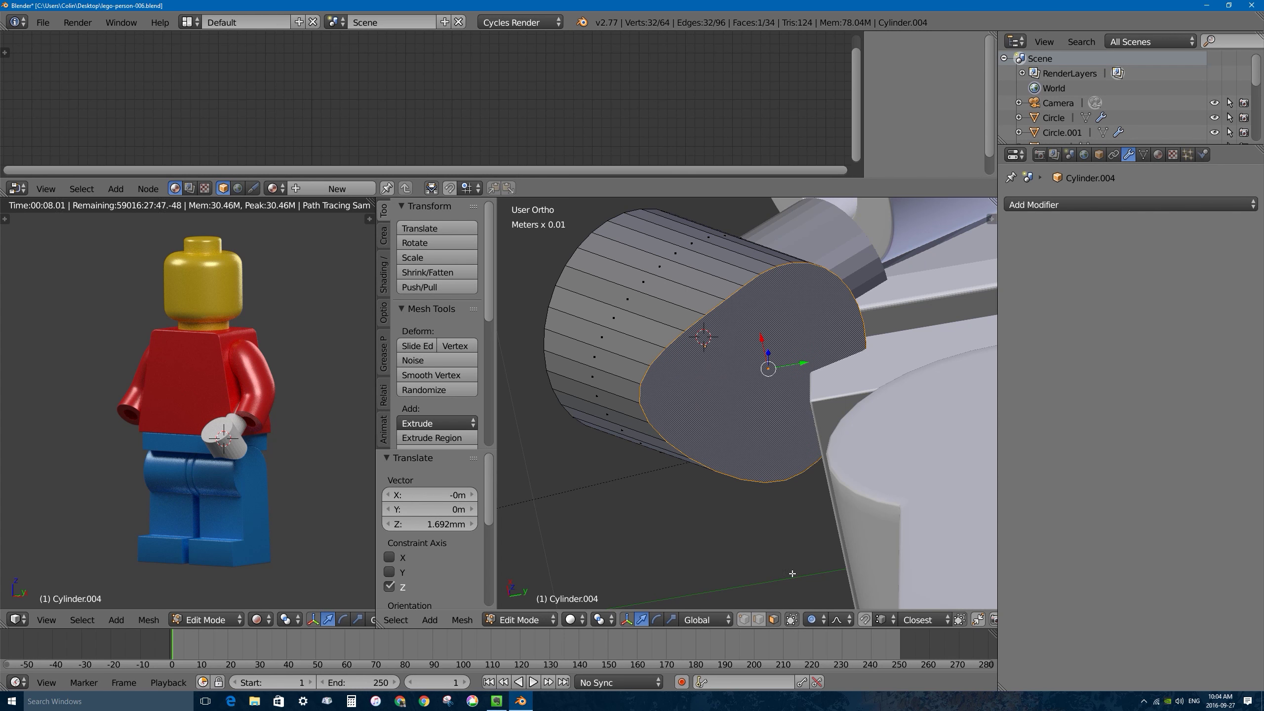
{"action": "left_click", "coordinate": [743, 619]}
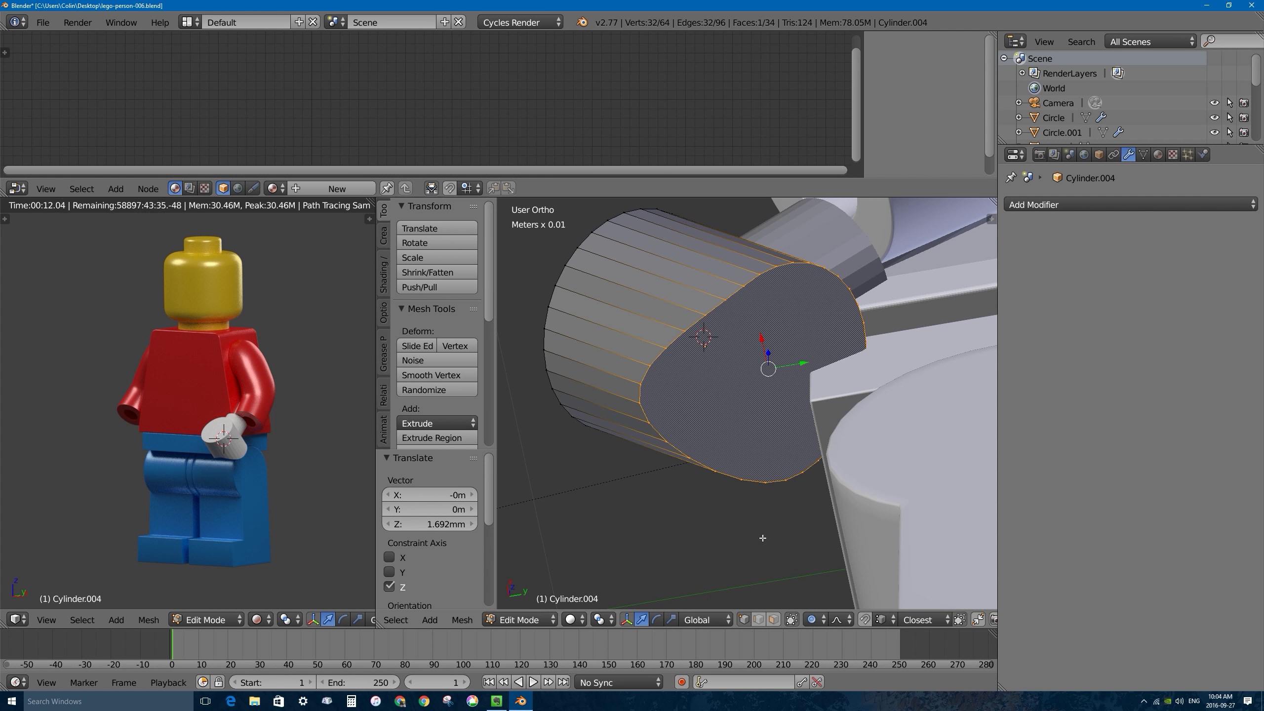
{"action": "middle_click_drag", "start_coordinate": [713, 414], "coordinate": [974, 227]}
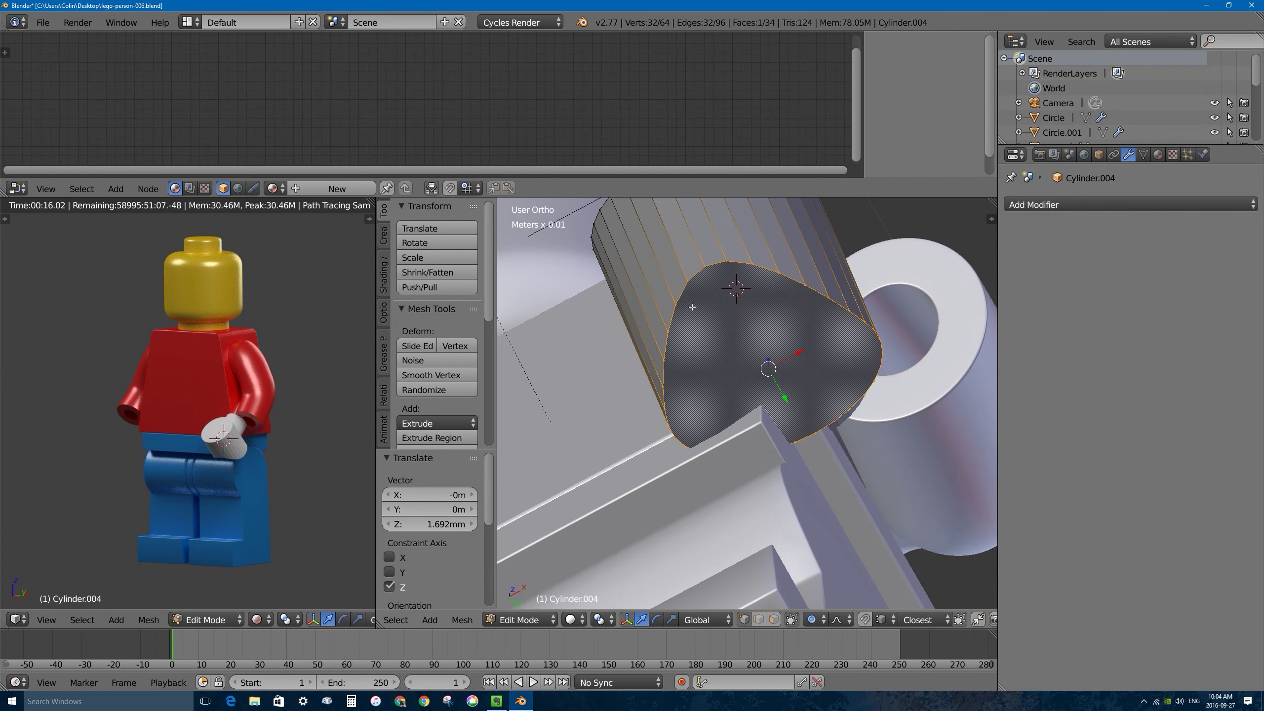
{"action": "right_click", "coordinate": [676, 302]}
{"action": "right_click", "coordinate": [743, 265], "text": "shift"}
{"action": "middle_click_drag", "start_coordinate": [743, 265], "coordinate": [712, 278]}
{"action": "key", "text": "j"}
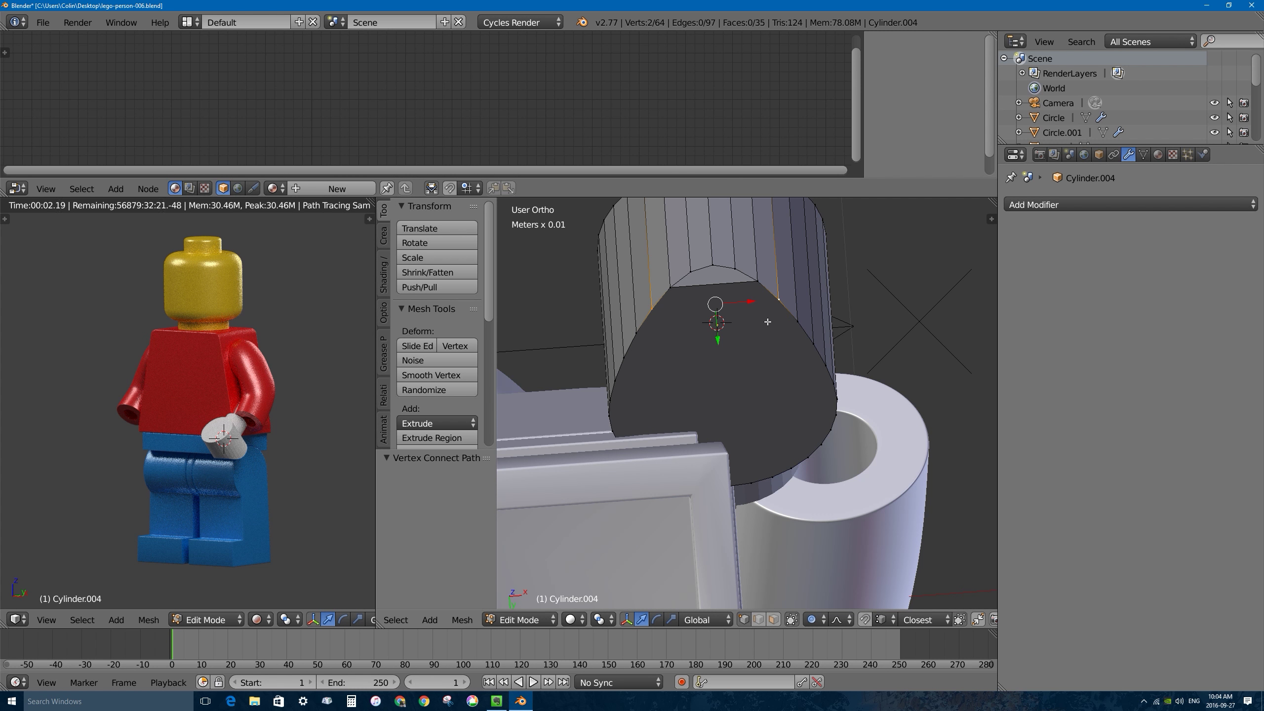
{"action": "key", "text": "j"}
Connect the following three pairs of opposite vertices with parallel edges across the curved end face.
{"action": "right_click", "coordinate": [636, 331]}
{"action": "right_click", "coordinate": [794, 320], "text": "shift"}
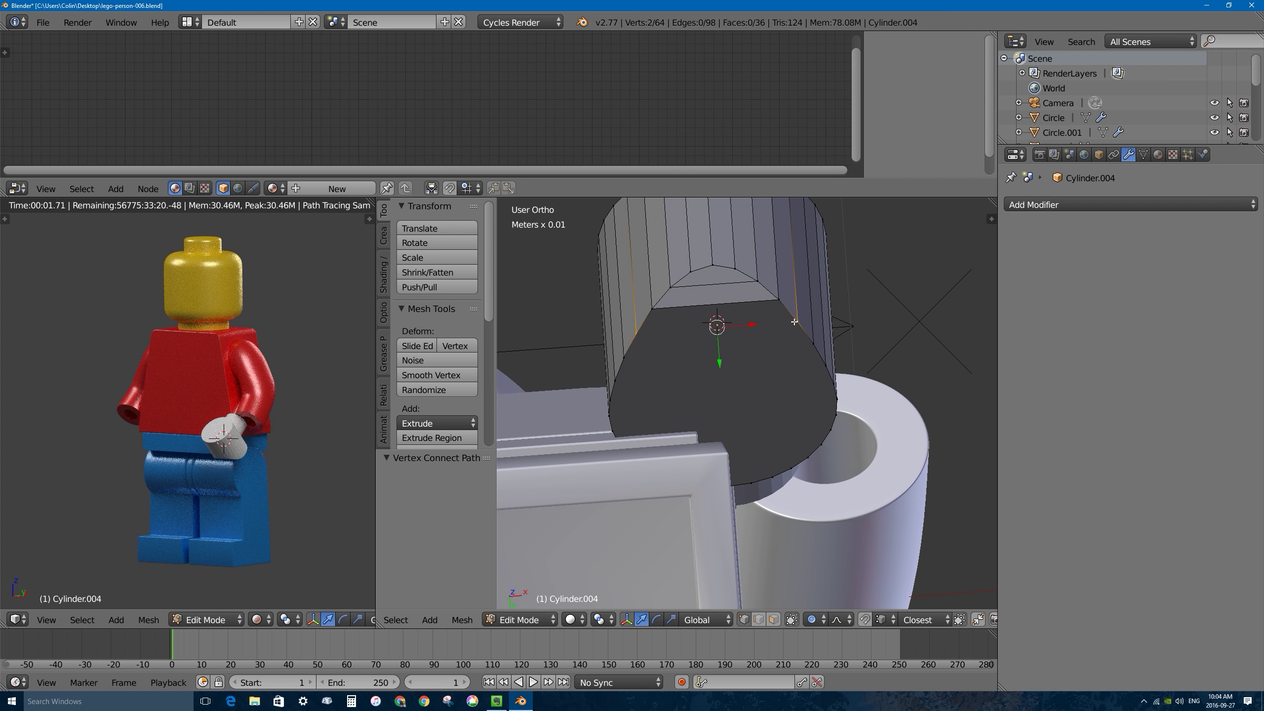
{"action": "key", "text": "j"}
{"action": "right_click", "coordinate": [623, 357]}
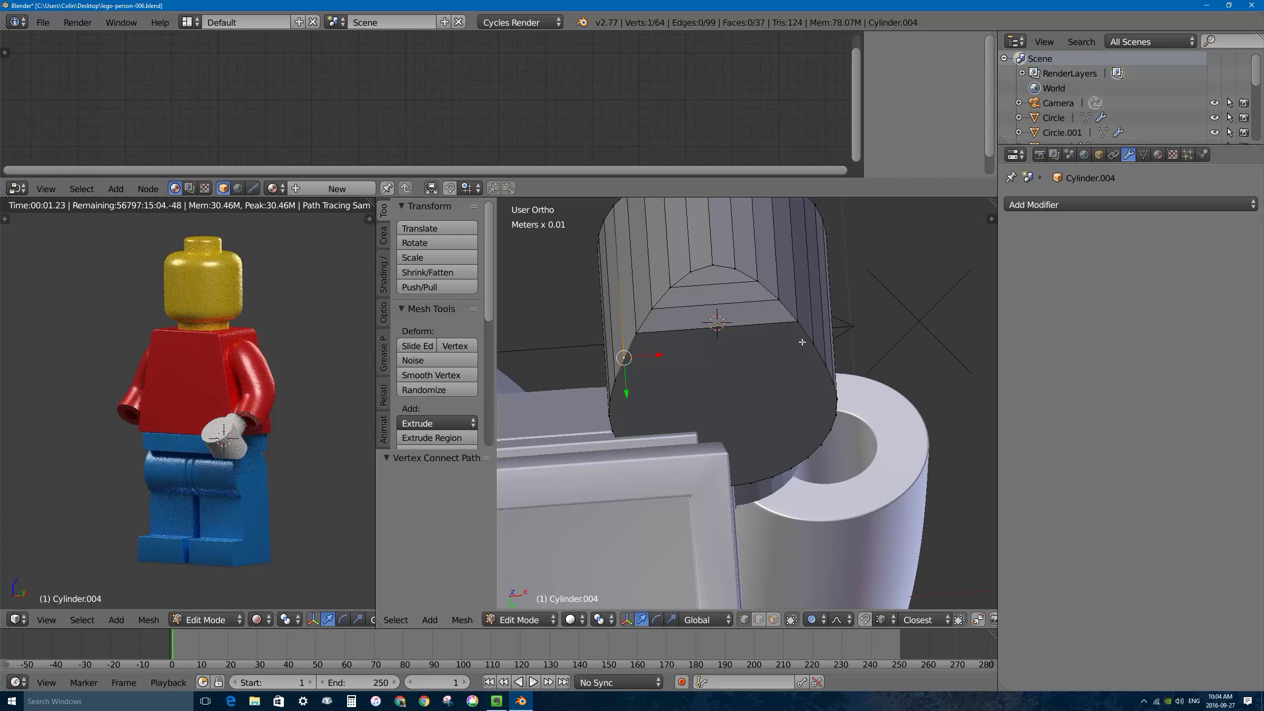
{"action": "right_click", "coordinate": [814, 347], "text": "shift"}
{"action": "key", "text": "j"}
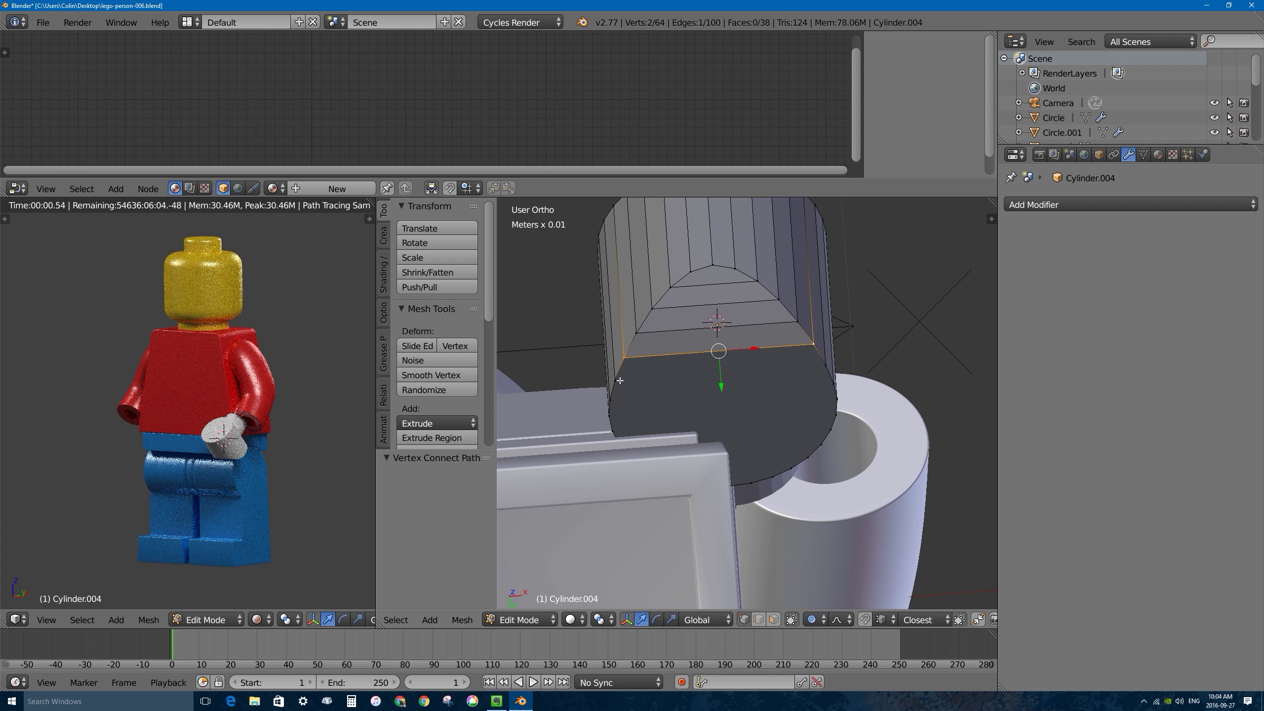
{"action": "right_click", "coordinate": [614, 381]}
{"action": "right_click", "coordinate": [823, 366], "text": "shift"}
{"action": "key", "text": "j"}
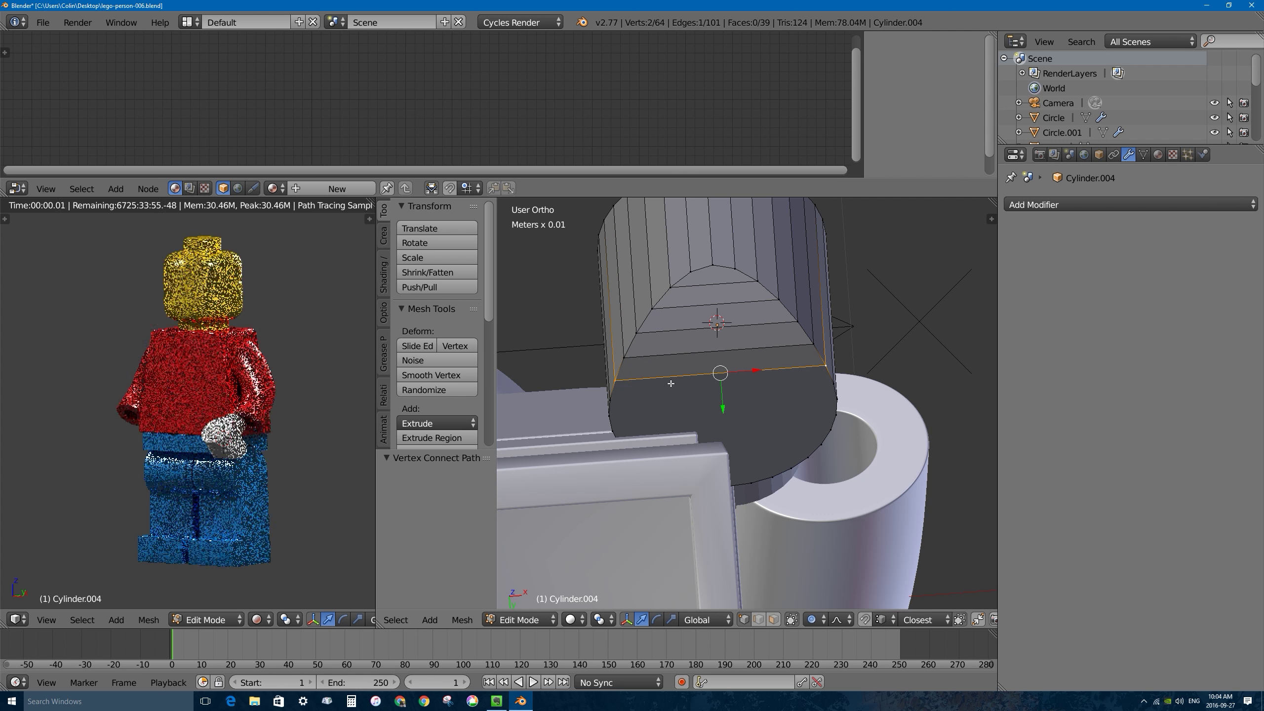
Connect two more pairs of opposite vertices across the remaining undivided area of the curved end face.
{"action": "right_click", "coordinate": [609, 399]}
{"action": "middle_click_drag", "start_coordinate": [609, 400], "coordinate": [791, 400]}
{"action": "right_click", "coordinate": [833, 413], "text": "shift"}
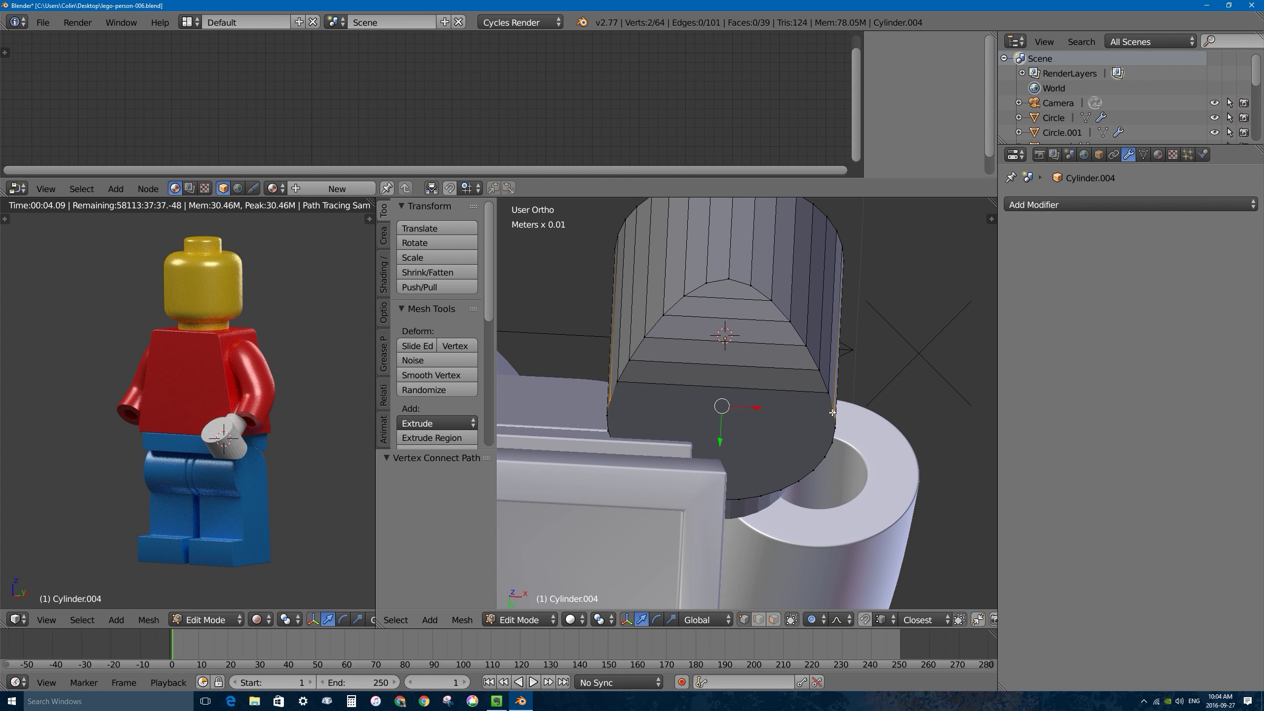
{"action": "key", "text": "j"}
{"action": "middle_click_drag", "start_coordinate": [838, 409], "coordinate": [655, 428]}
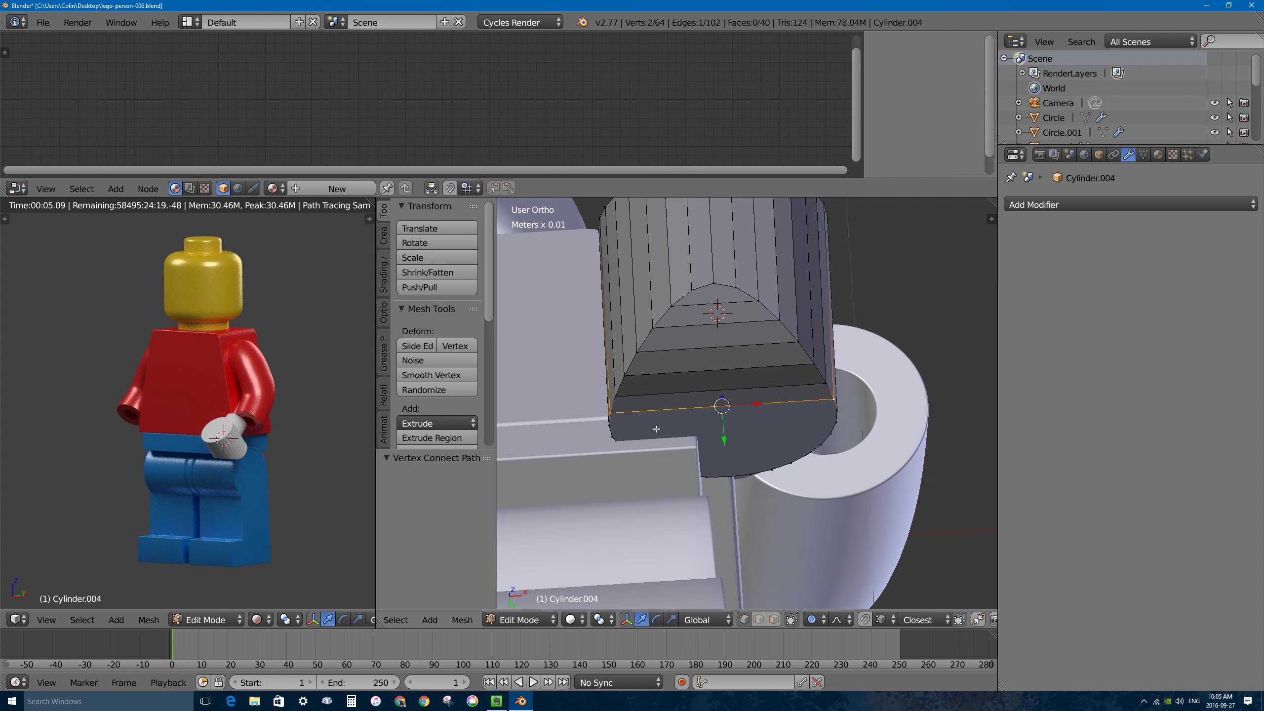
{"action": "right_click", "coordinate": [608, 424]}
{"action": "right_click", "coordinate": [837, 411], "text": "shift"}
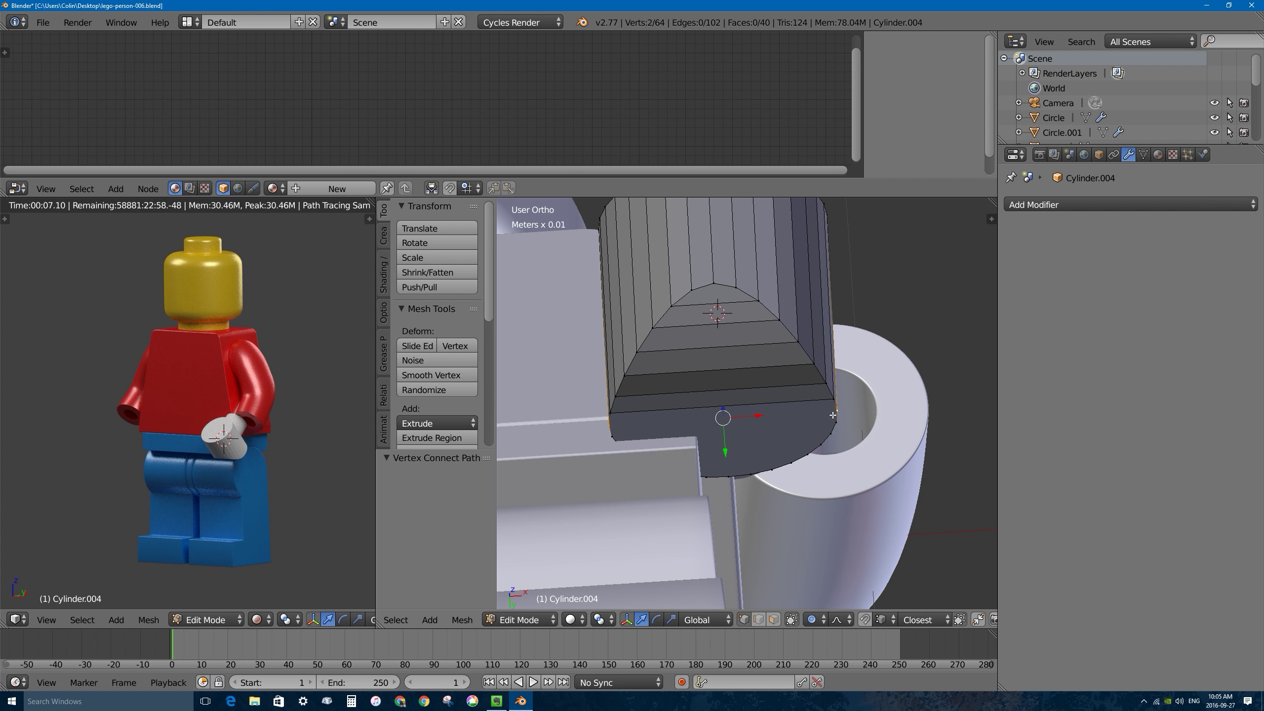
{"action": "key", "text": "j"}
Turn off proportional editing, return to Object Mode and inspect the reshaped hand cylinder from several angles.
{"action": "left_click", "coordinate": [814, 619]}
{"action": "left_click", "coordinate": [829, 603]}
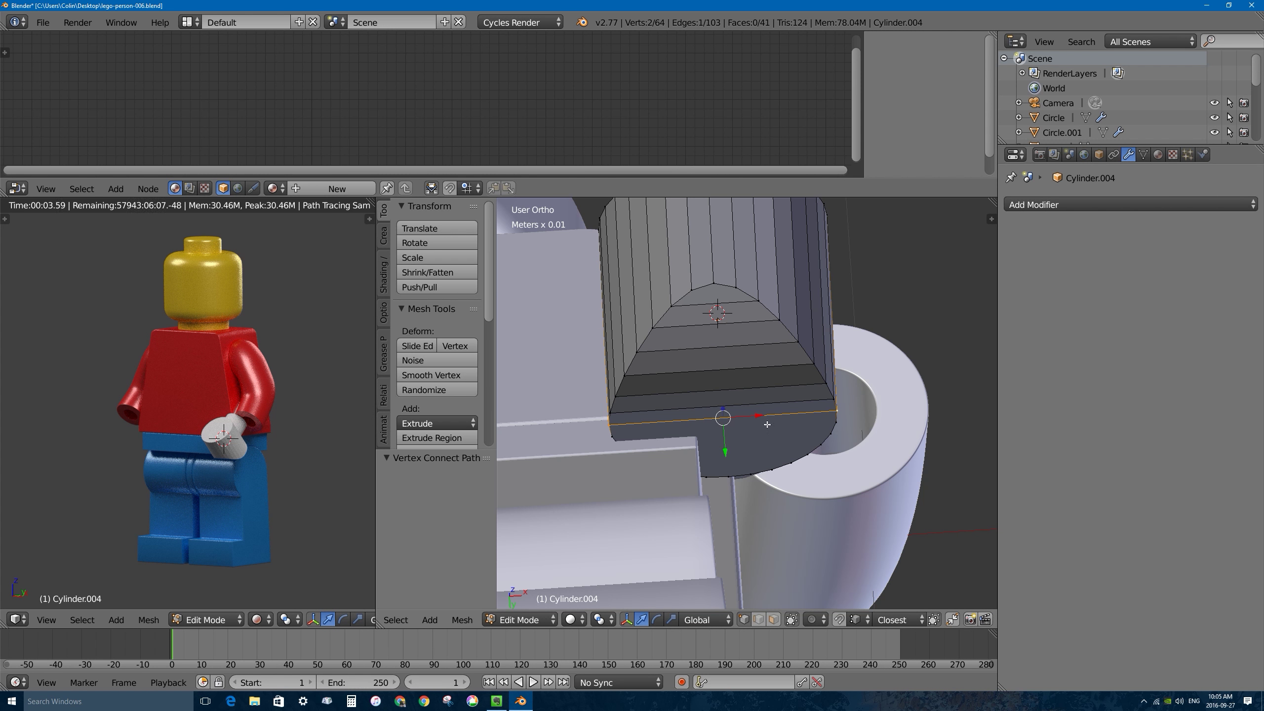
{"action": "key", "text": "Tab"}
{"action": "middle_click_drag", "start_coordinate": [831, 456], "coordinate": [709, 516]}
{"action": "key", "text": "KP_3"}
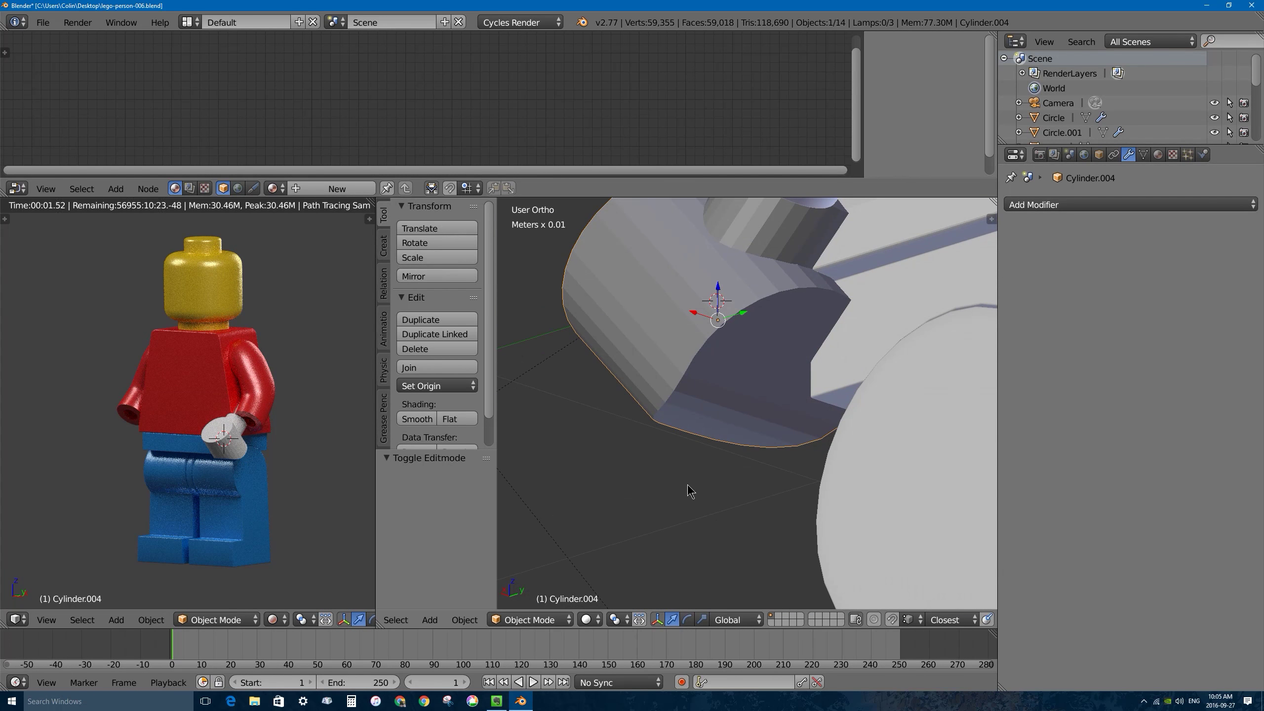
{"action": "middle_click_drag", "start_coordinate": [673, 437], "coordinate": [751, 454]}
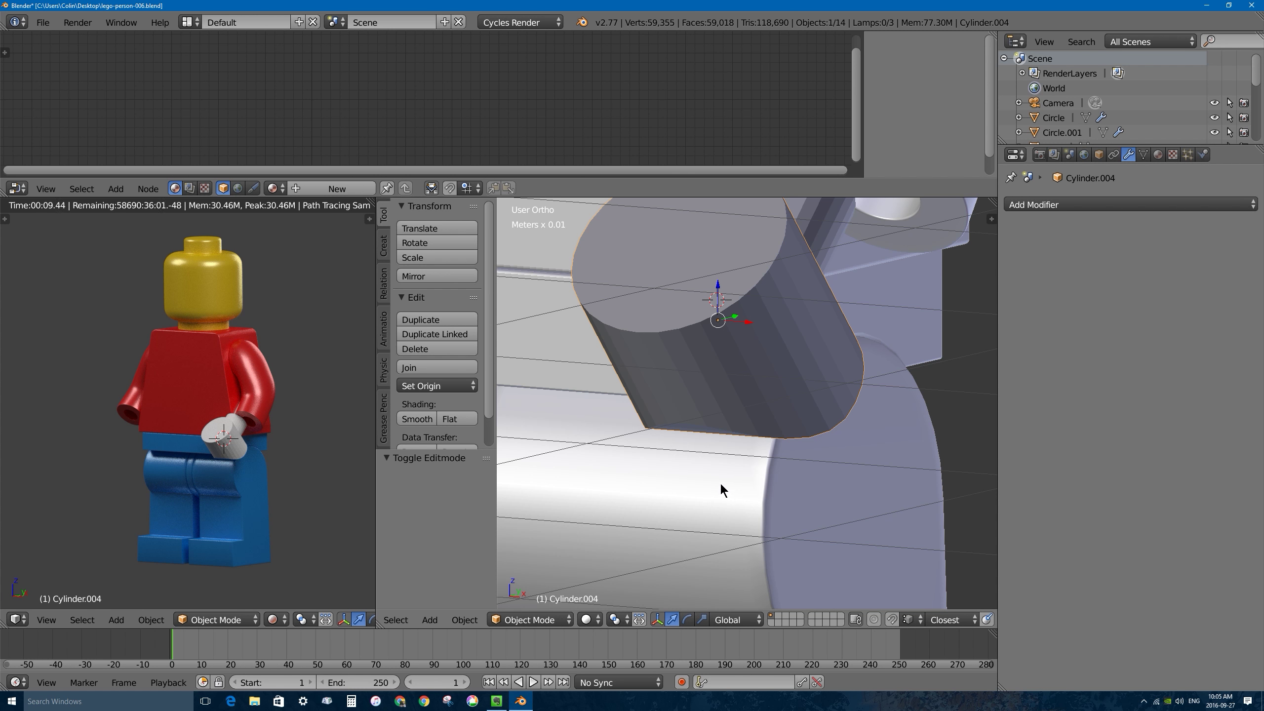
{"action": "middle_click_drag", "start_coordinate": [738, 374], "coordinate": [679, 371]}
{"action": "key", "text": "KP_3"}
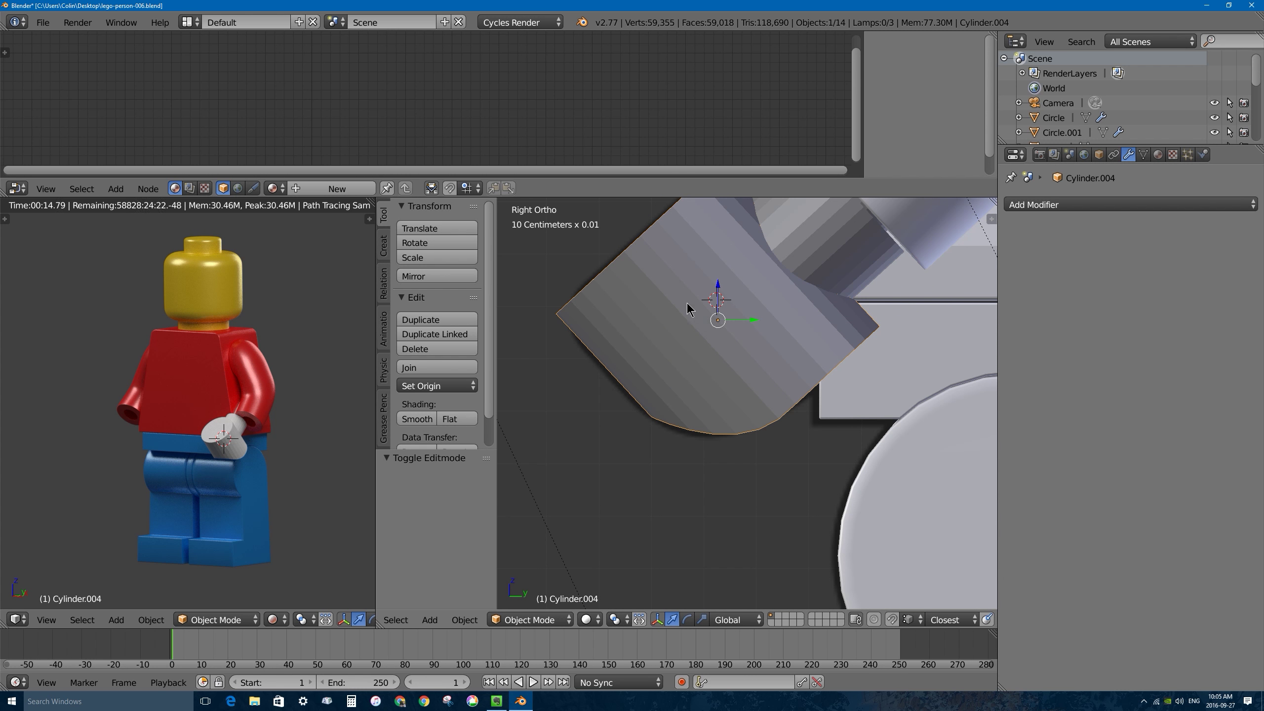
Place the 3D cursor on the hand cylinder's flat outer end, add a new cylinder there and scale it by 0.179.
{"action": "scroll", "coordinate": [676, 389], "scroll_direction": "down", "scroll_amount": 4}
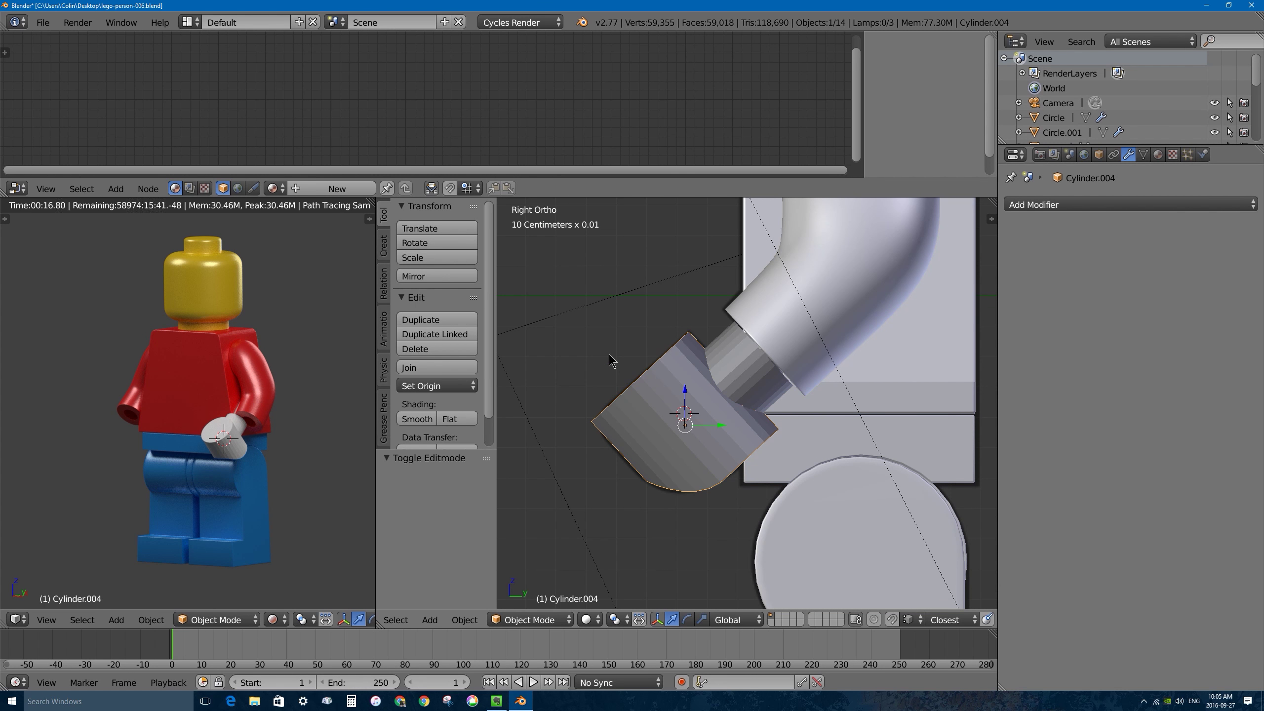
{"action": "left_click", "coordinate": [639, 383]}
{"action": "right_click_drag", "start_coordinate": [663, 419], "coordinate": [665, 418]}
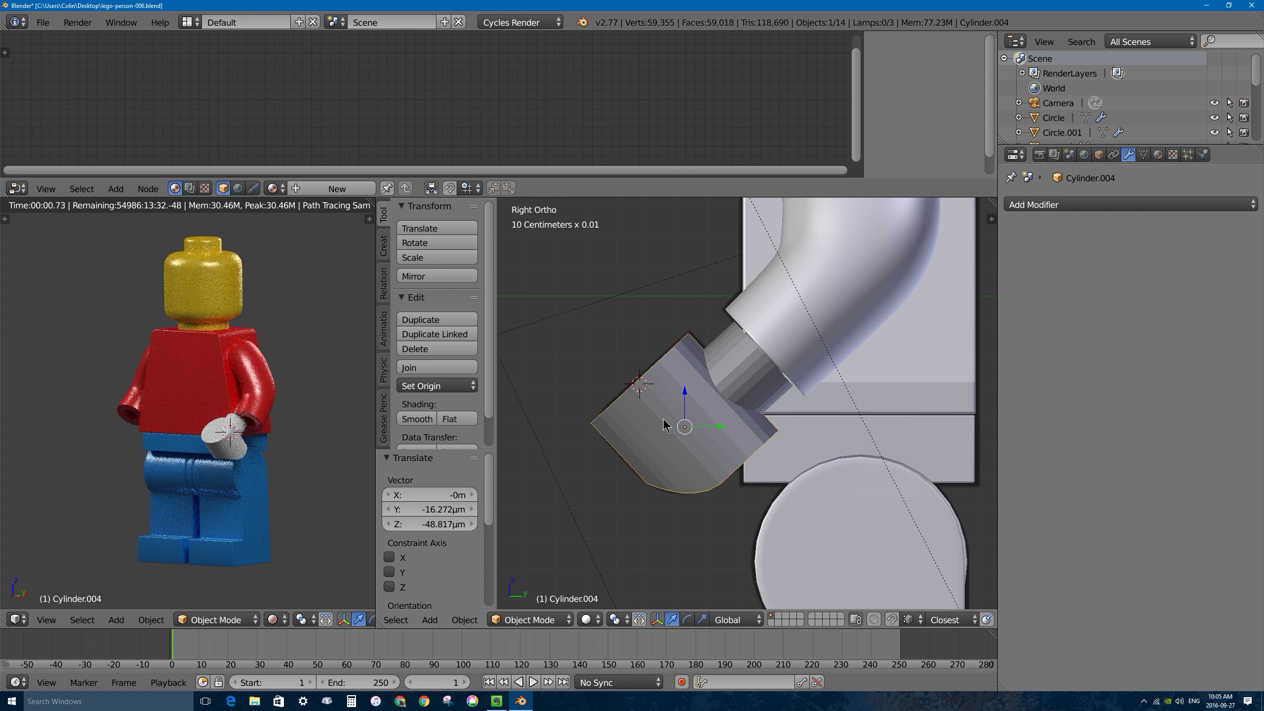
{"action": "key", "text": "shift+a"}
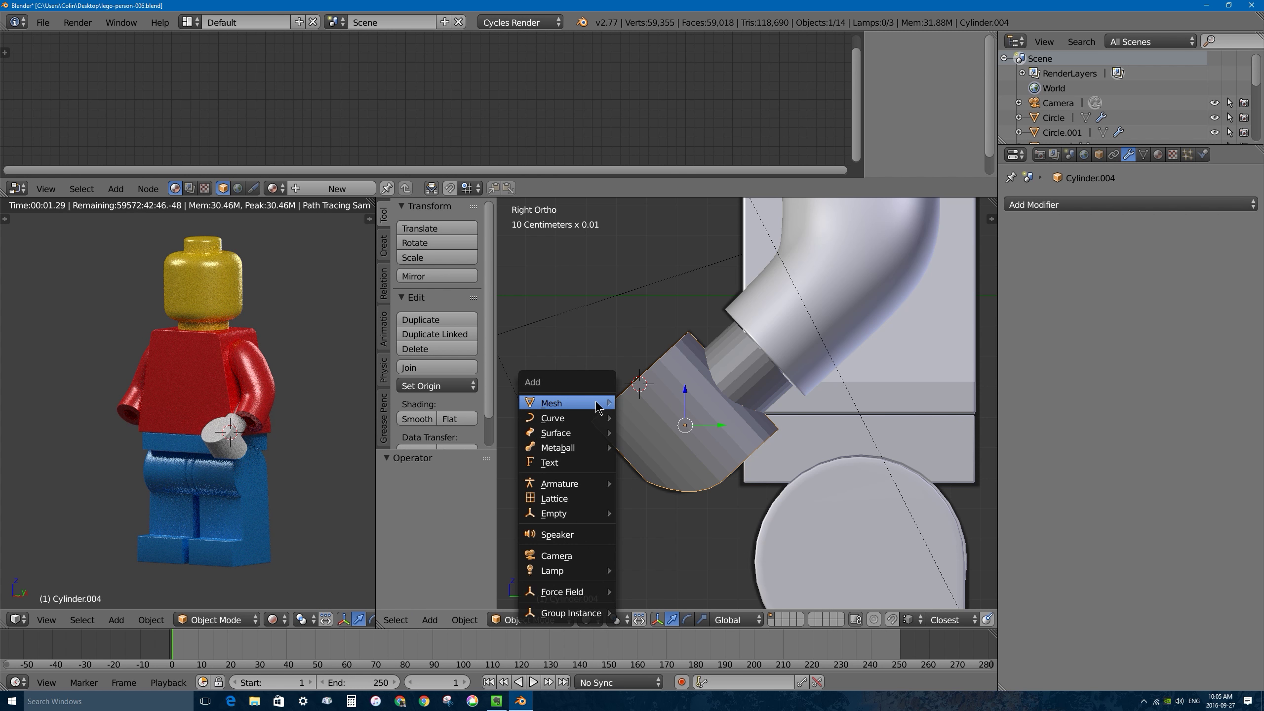
{"action": "mouse_move", "coordinate": [595, 404]}
{"action": "left_click", "coordinate": [655, 185]}
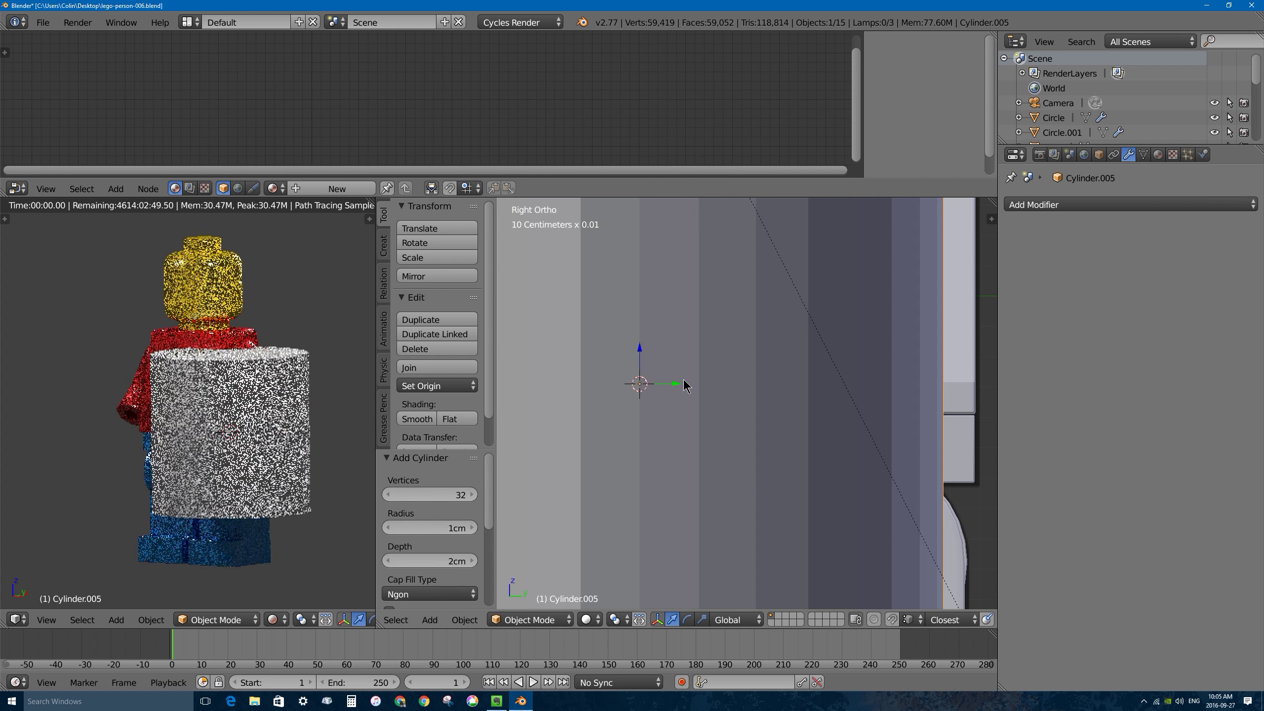
{"action": "key", "text": "s"}
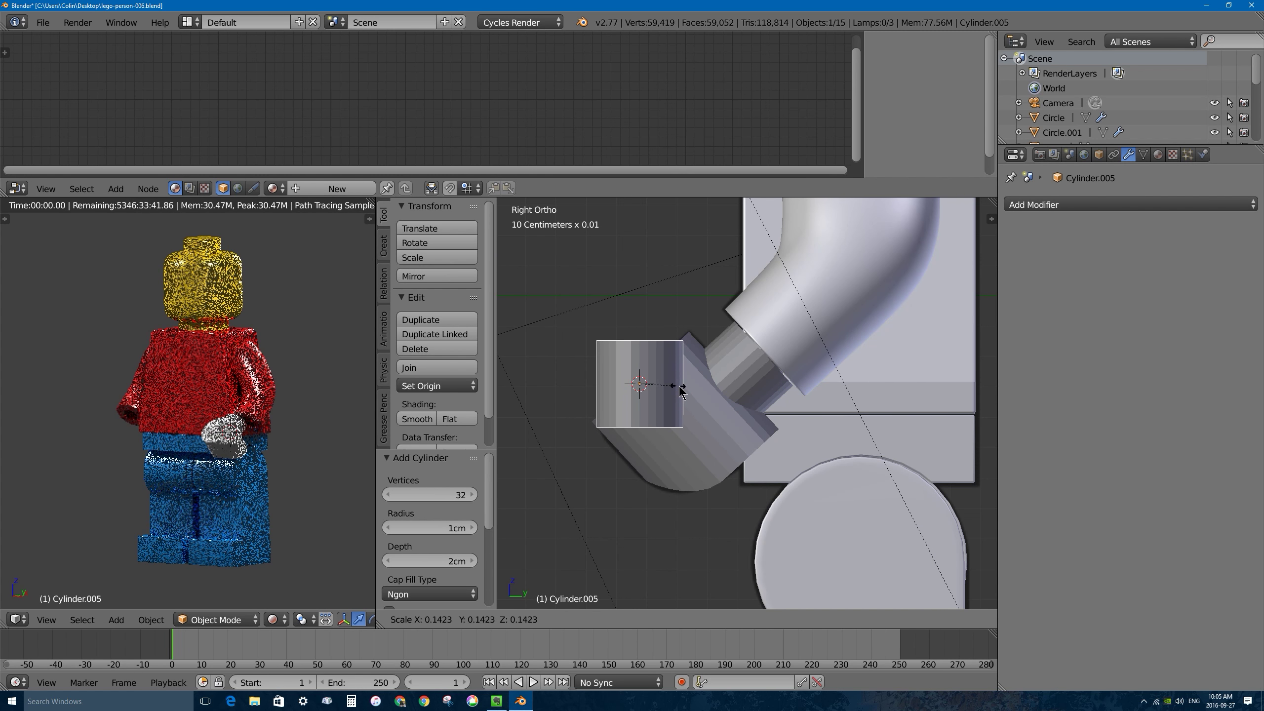
{"action": "left_click", "coordinate": [688, 388]}
Rotate the new cylinder about -45° to match the hand's tilt and move it about 1.725 mm in Y and -1.058 mm in Z over the hand.
{"action": "key", "text": "r"}
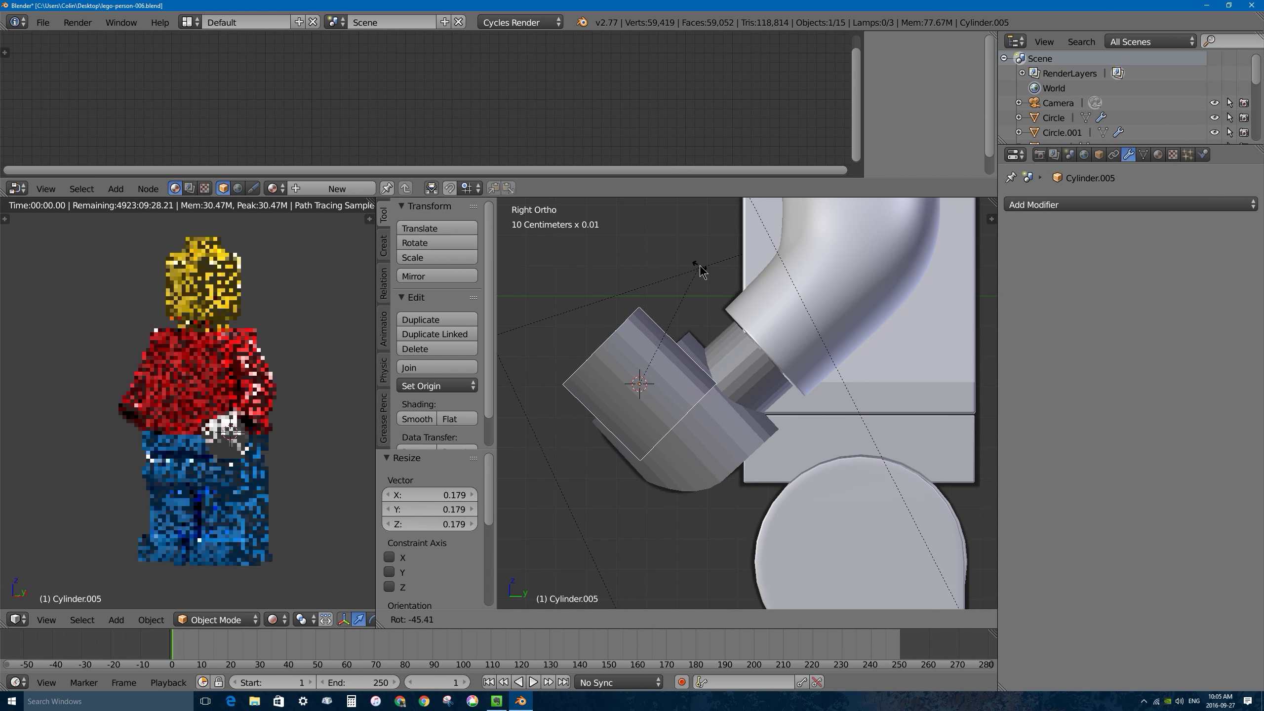
{"action": "left_click", "coordinate": [707, 277]}
{"action": "key", "text": "g"}
{"action": "left_click", "coordinate": [763, 309]}
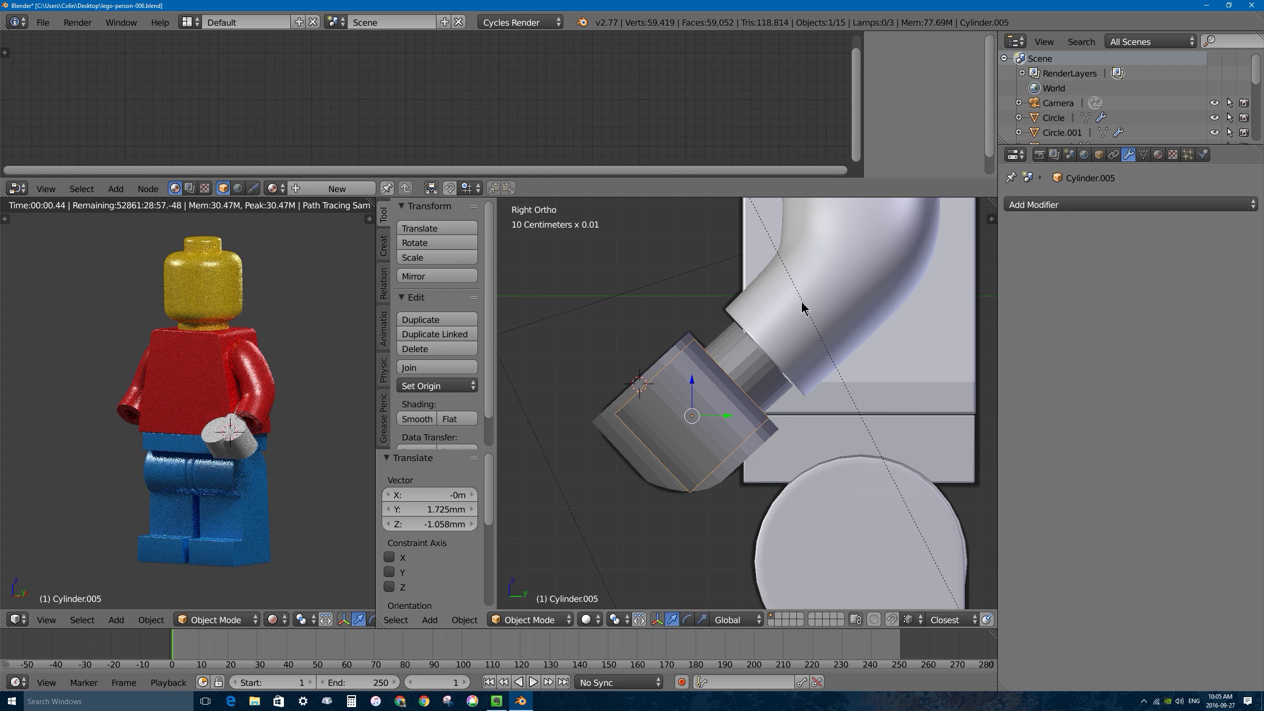
{"action": "key", "text": "r"}
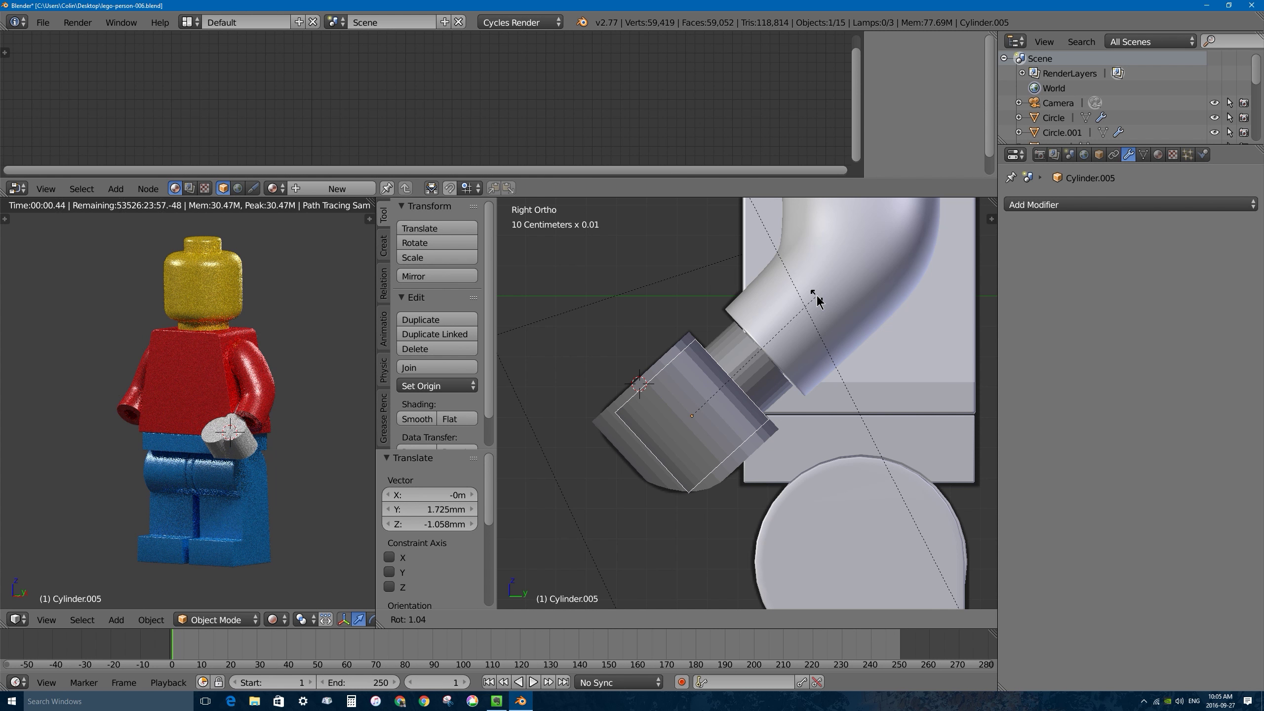
{"action": "left_click", "coordinate": [816, 296]}
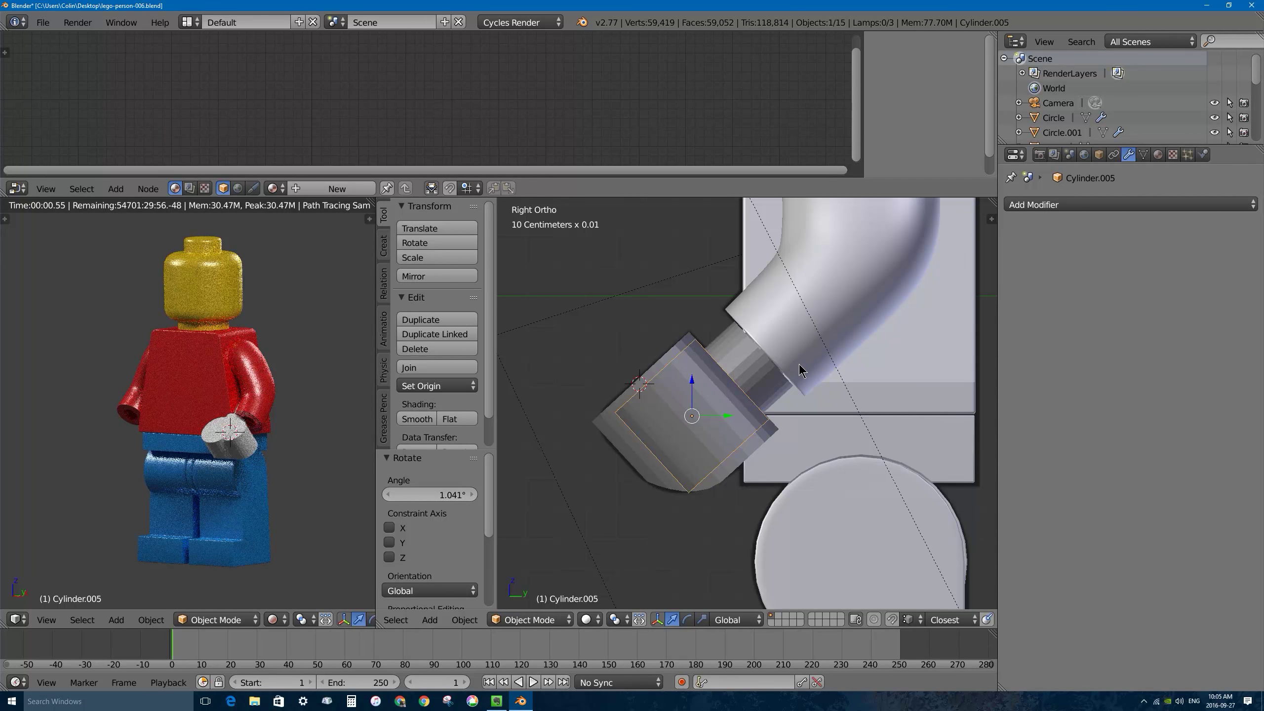
Scale the new cylinder by 0.818 and shift it about -0.277 mm in Y and -0.163 mm in Z within the hand cylinder.
{"action": "key", "text": "s"}
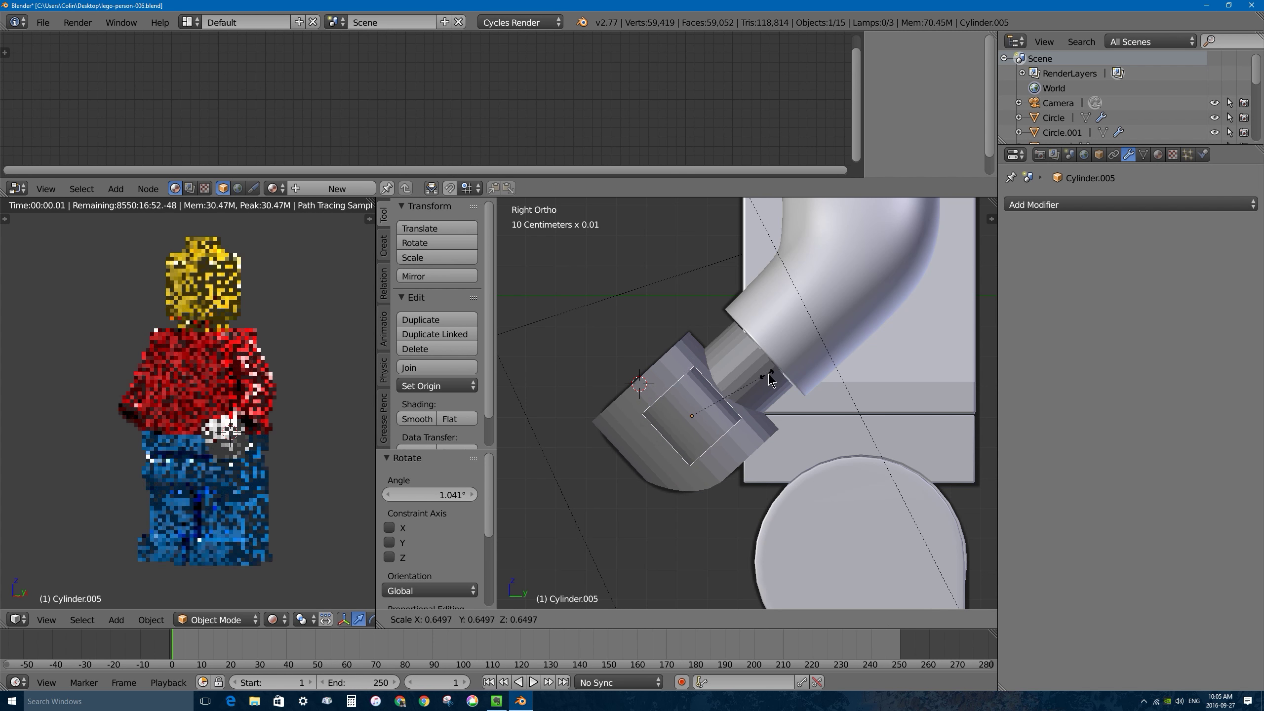
{"action": "left_click", "coordinate": [784, 371]}
{"action": "key", "text": "g"}
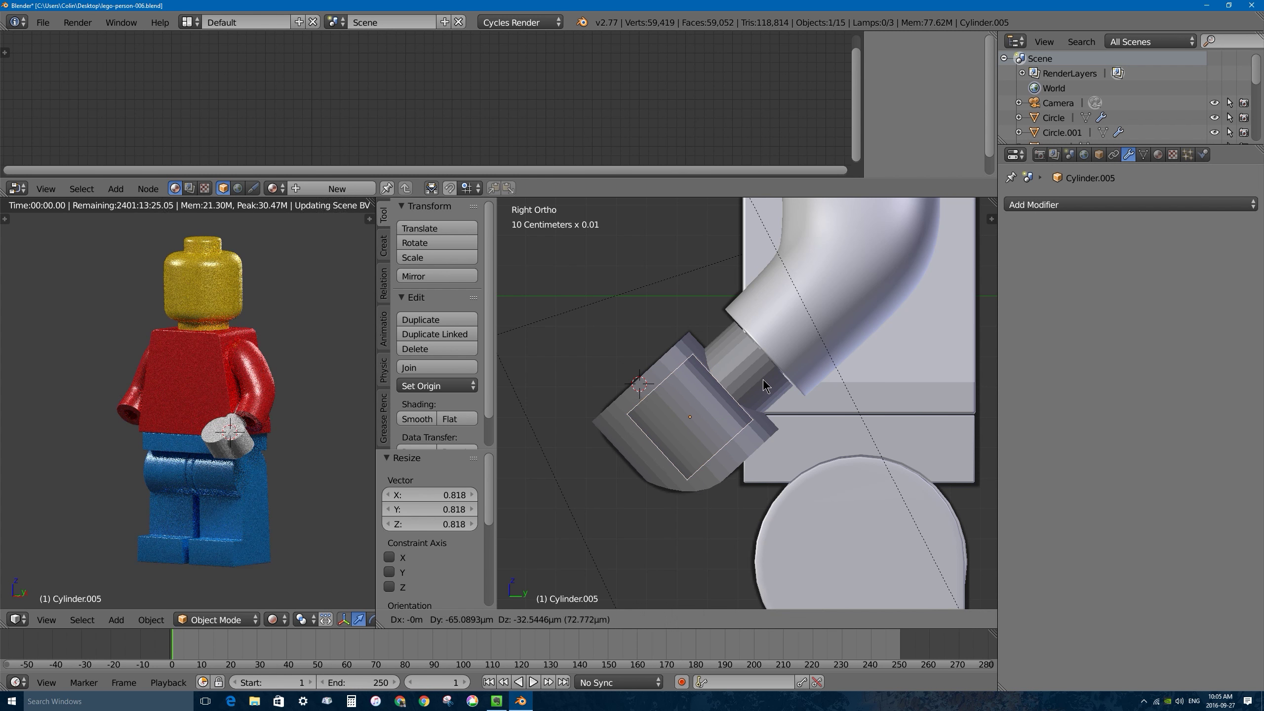
{"action": "left_click", "coordinate": [758, 383]}
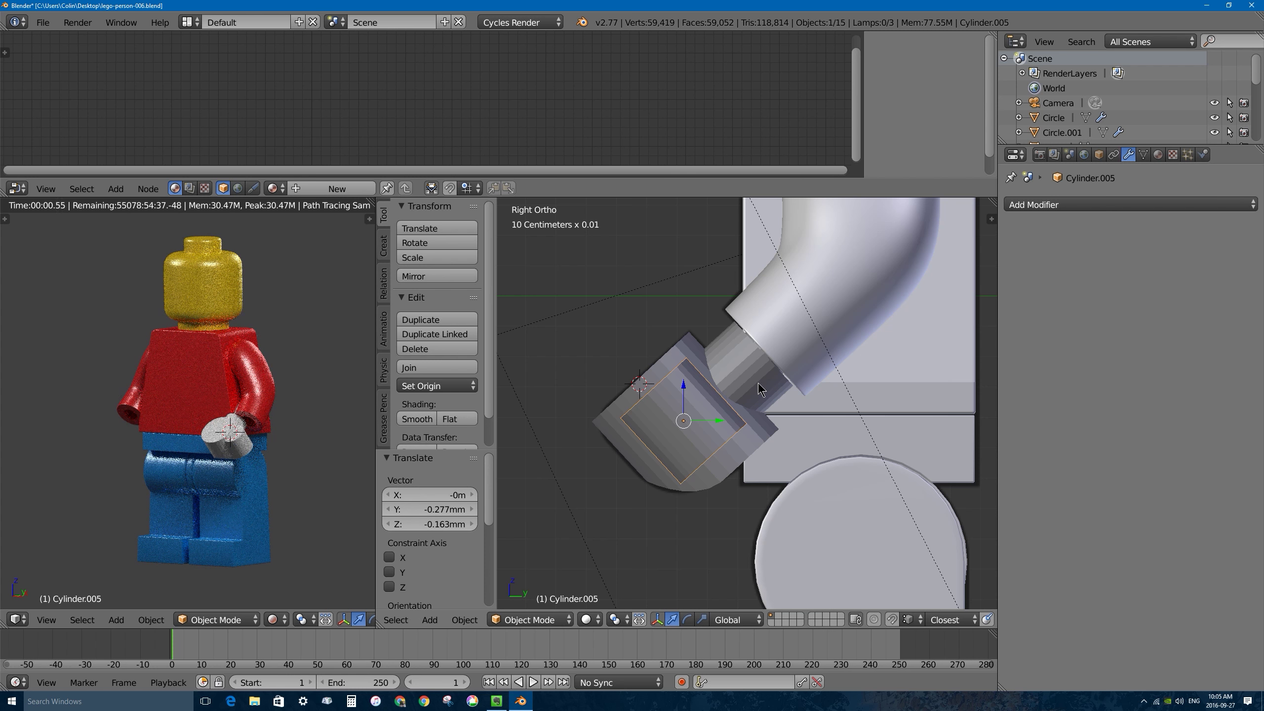
Lengthen the inner cylinder by scaling it 2.739 along its local Z axis so it extends past both hand faces.
{"action": "key", "text": "s"}
{"action": "key", "text": "z"}
{"action": "key", "text": "z"}
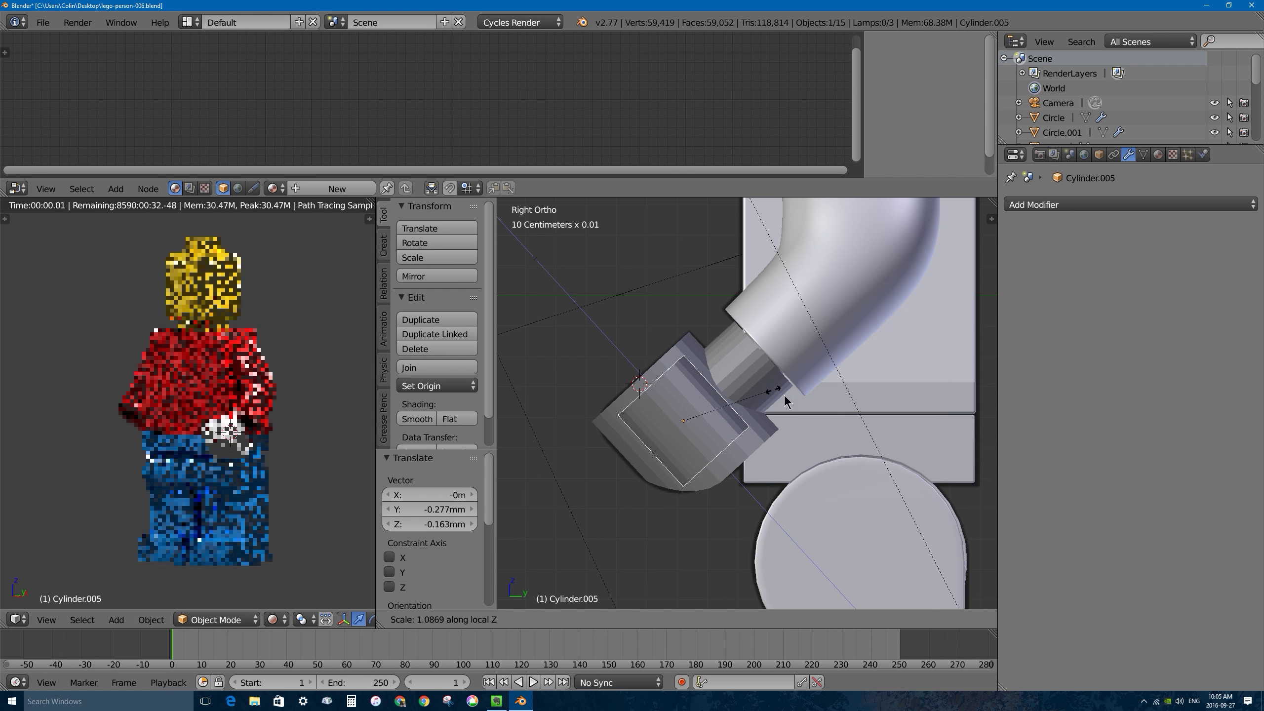
{"action": "left_click", "coordinate": [923, 472]}
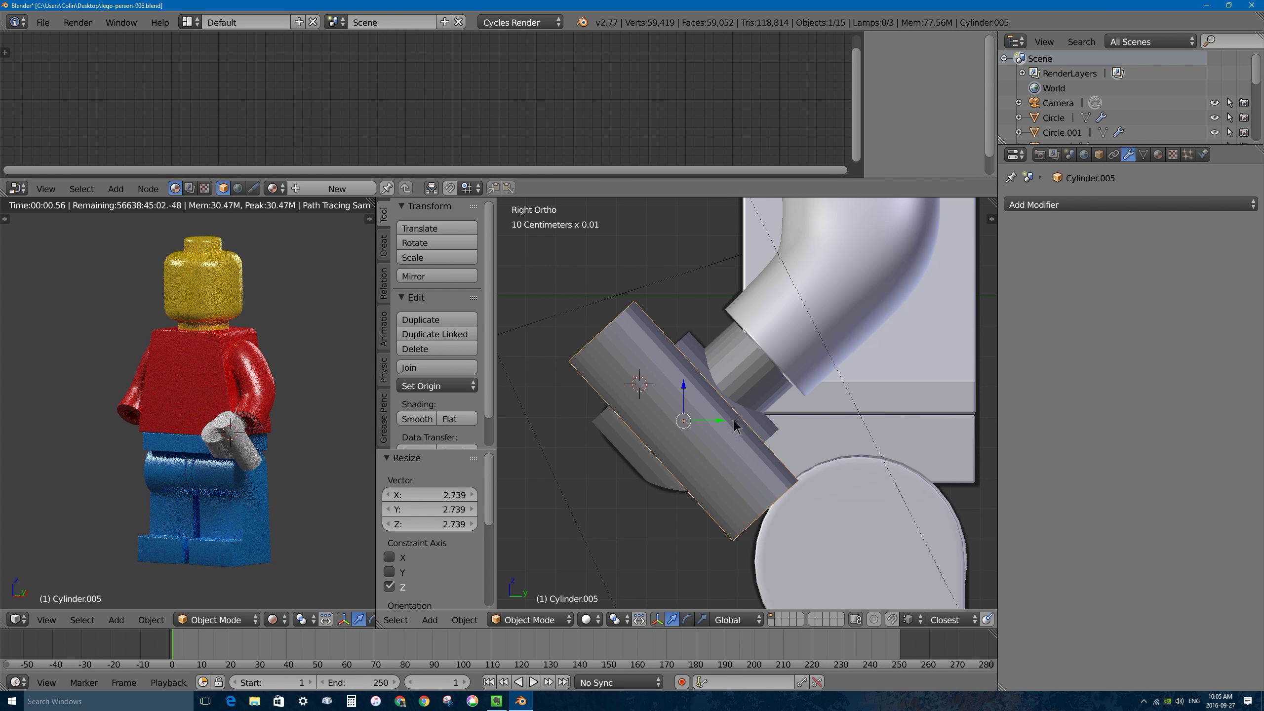
Move the inner cylinder about -2.164 mm along X to centre it in the hand cylinder.
{"action": "middle_click_drag", "start_coordinate": [735, 423], "coordinate": [692, 408]}
{"action": "key", "text": "KP_7"}
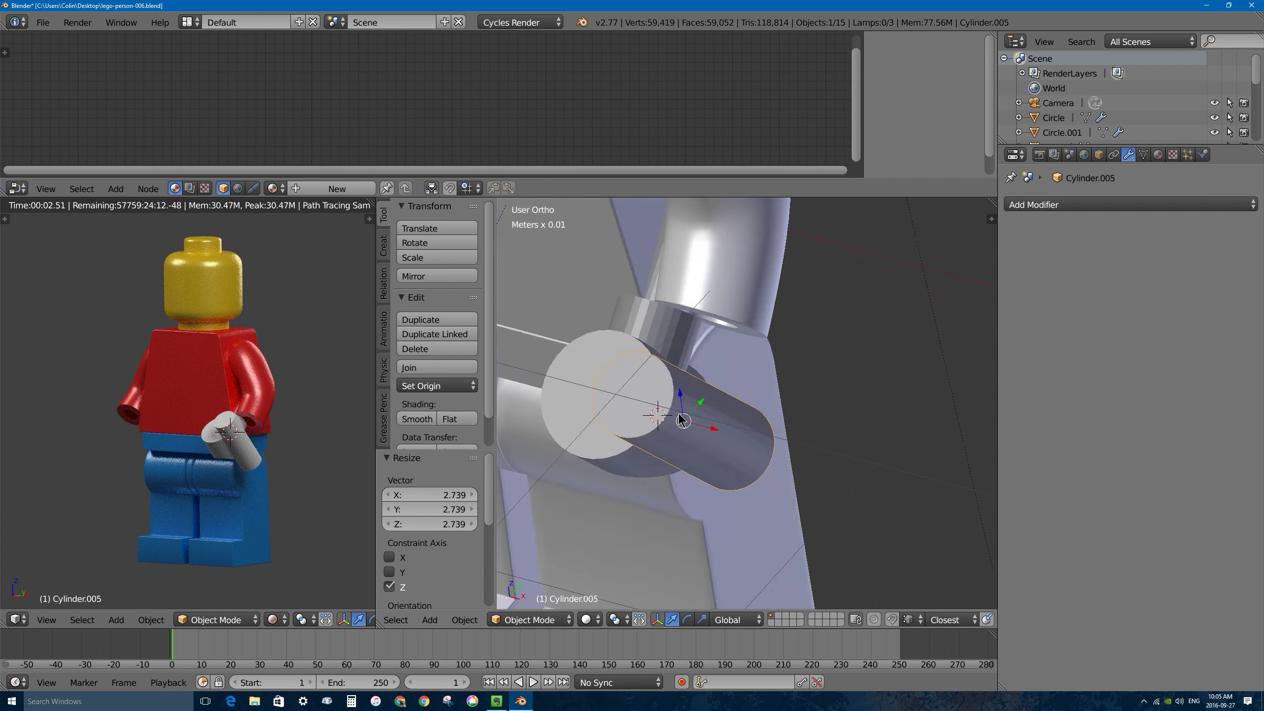
{"action": "key", "text": "g"}
{"action": "key", "text": "x"}
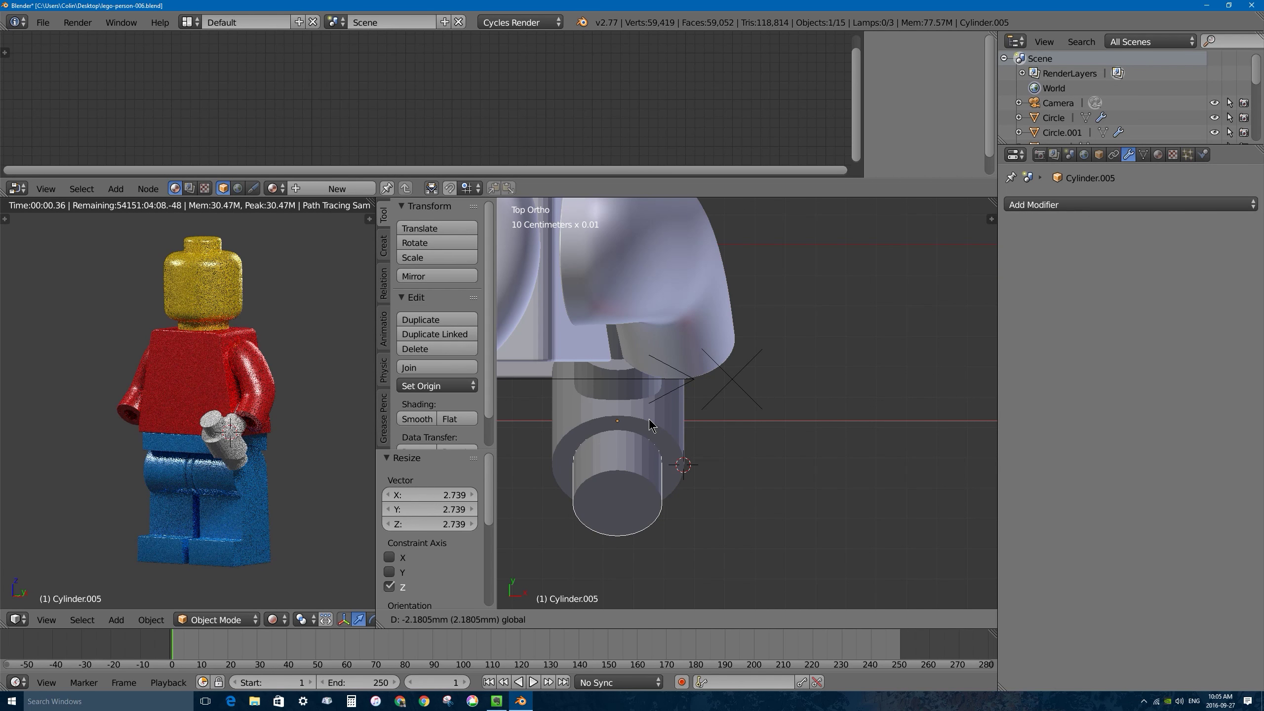
{"action": "left_click", "coordinate": [651, 427]}
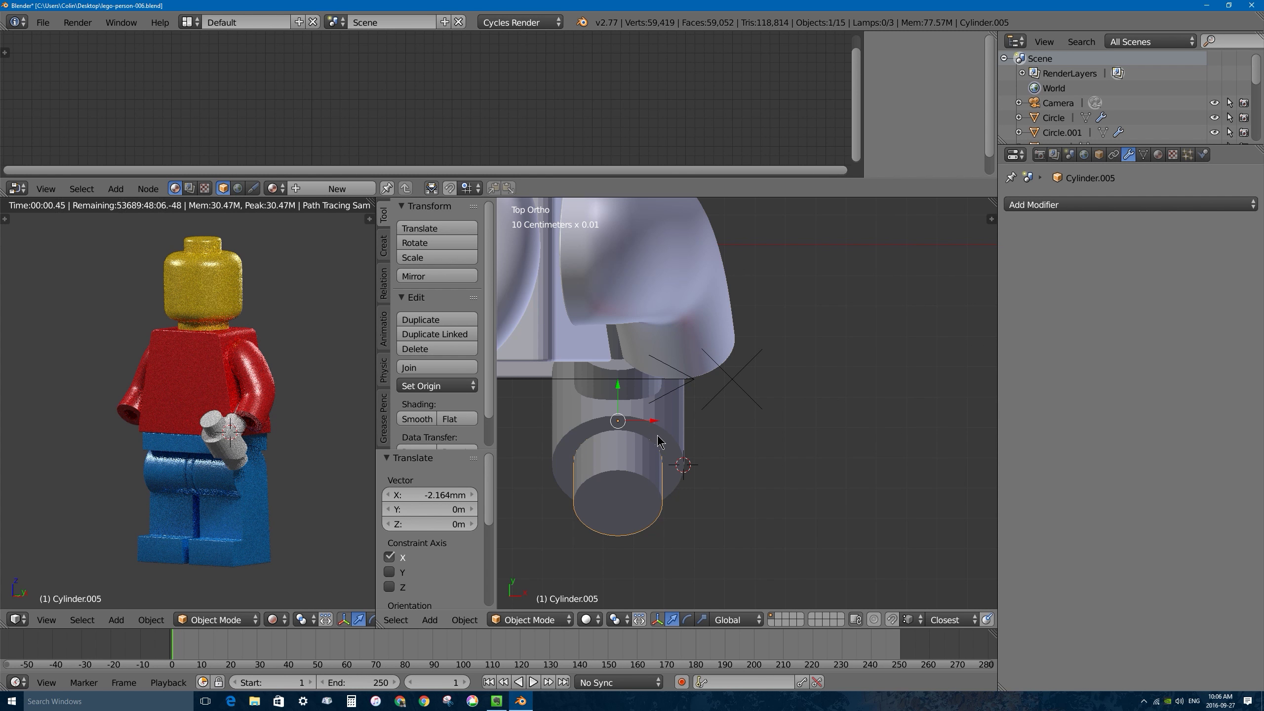
Nudge the inner cylinder about -48.817 µm in both Y and Z in the side view and check its fit in wireframe.
{"action": "middle_click_drag", "start_coordinate": [654, 428], "coordinate": [683, 357]}
{"action": "key", "text": "KP_3"}
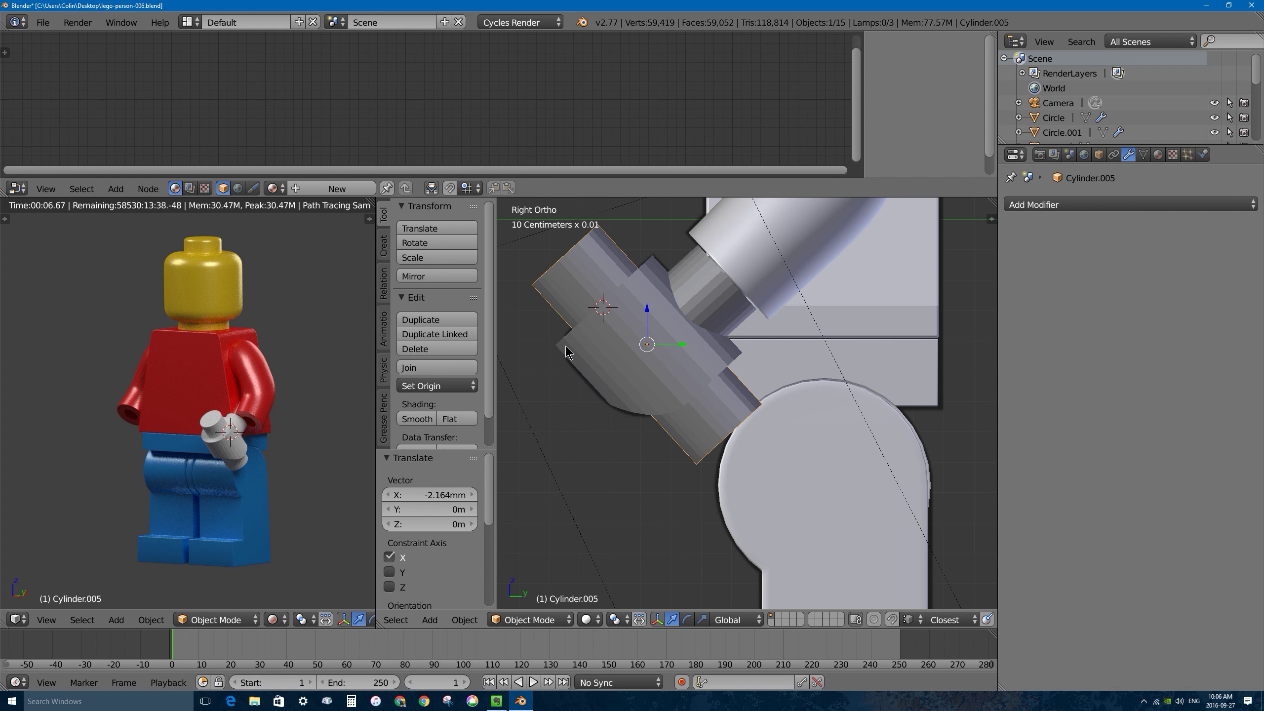
{"action": "key", "text": "g"}
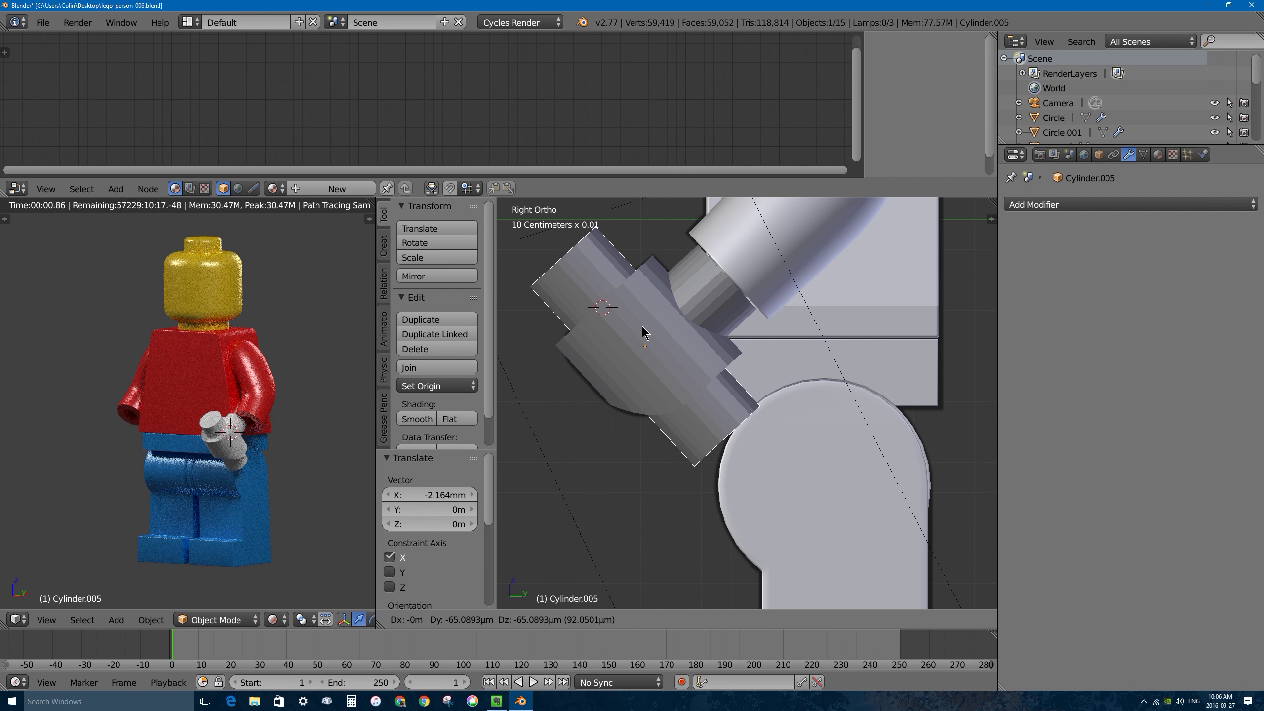
{"action": "left_click", "coordinate": [642, 330]}
{"action": "key", "text": "z"}
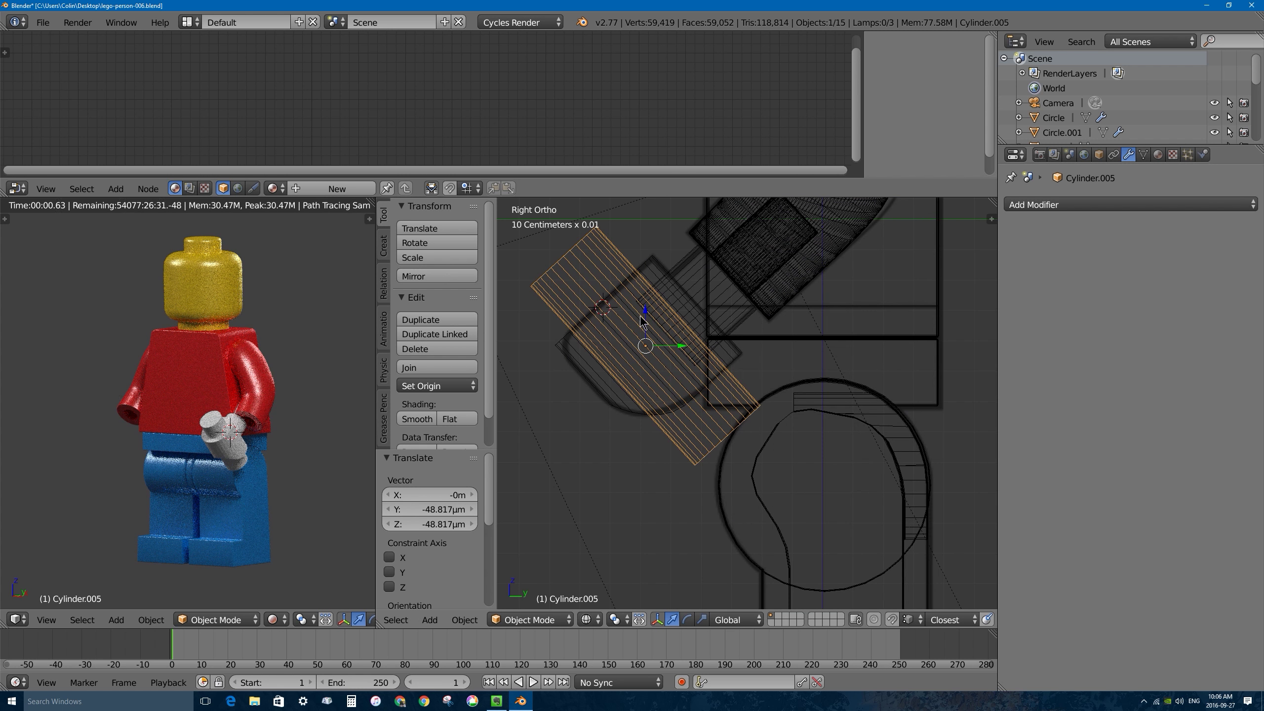
{"action": "scroll", "coordinate": [639, 314], "scroll_direction": "up", "scroll_amount": 1}
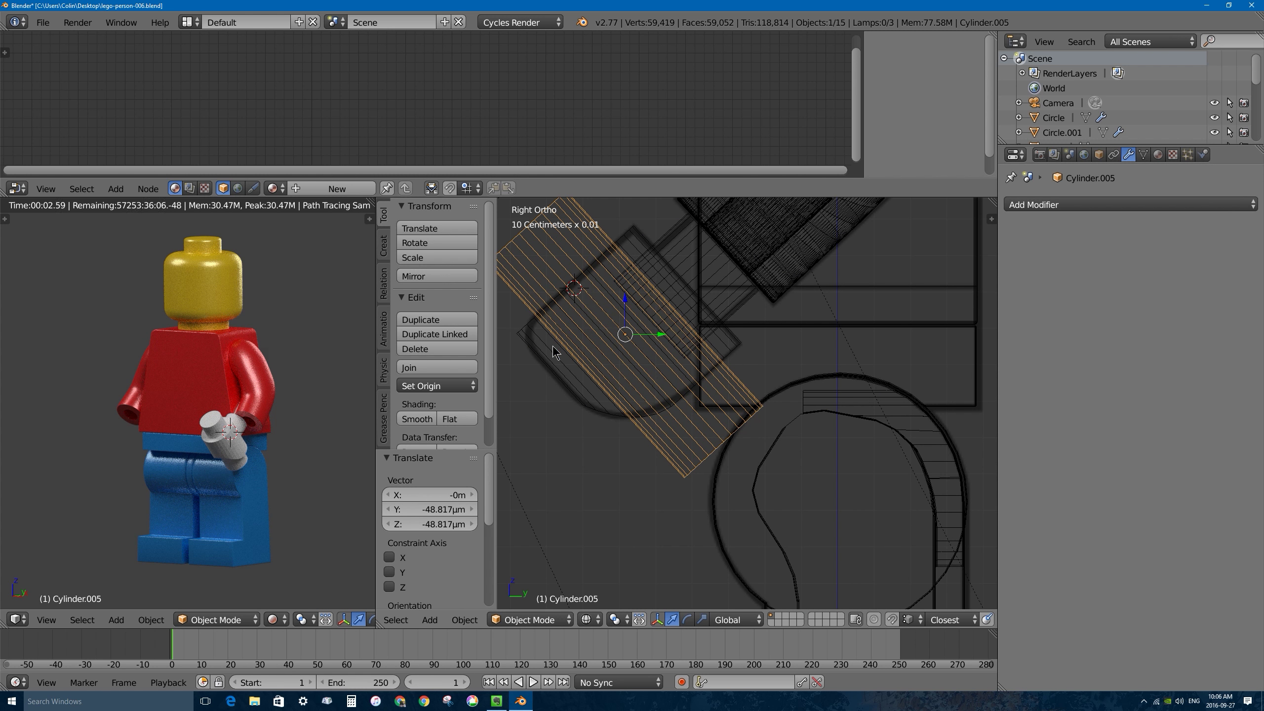
{"action": "key", "text": "z"}
Examine the inner cylinder's alignment with the hand cylinder from above in wireframe and from an angle in solid shading.
{"action": "mouse_move", "coordinate": [604, 315]}
{"action": "middle_mouse_down"}
{"action": "mouse_move", "coordinate": [668, 365]}
{"action": "mouse_move", "coordinate": [659, 369]}
{"action": "middle_mouse_up"}
{"action": "key", "text": "KP_7"}
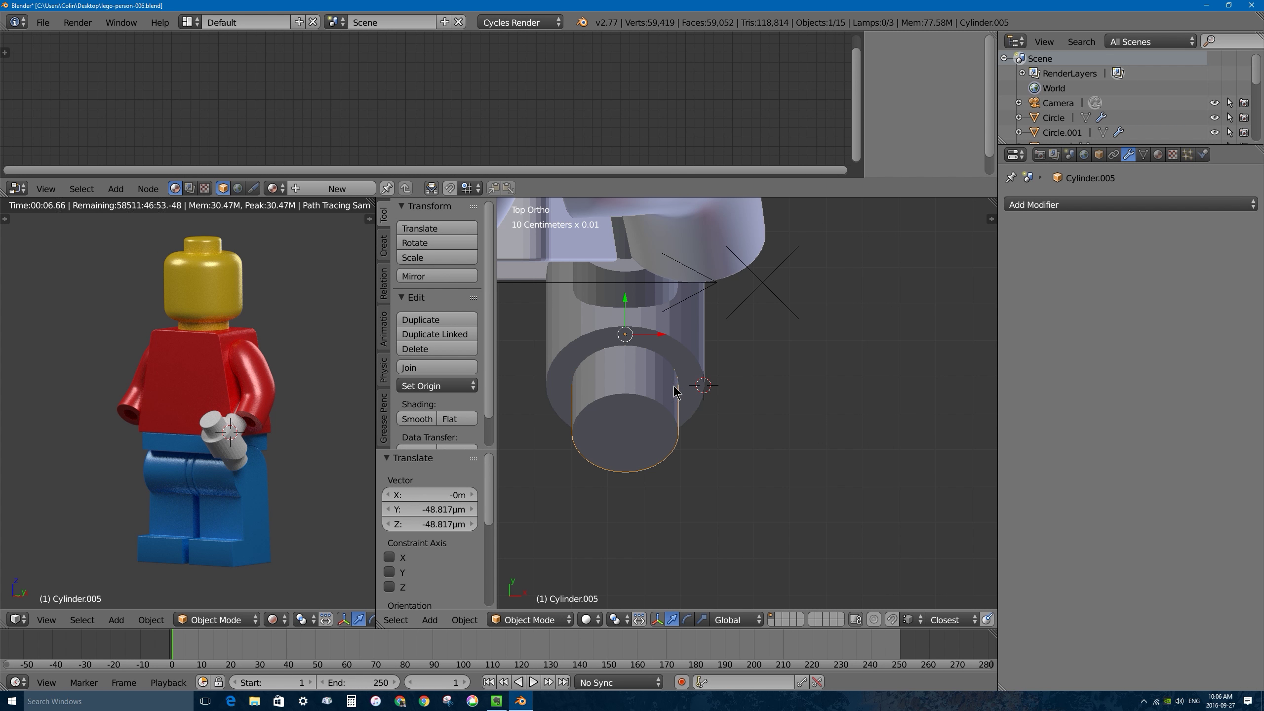
{"action": "key", "text": "z"}
{"action": "right_click", "coordinate": [697, 383], "text": "shift"}
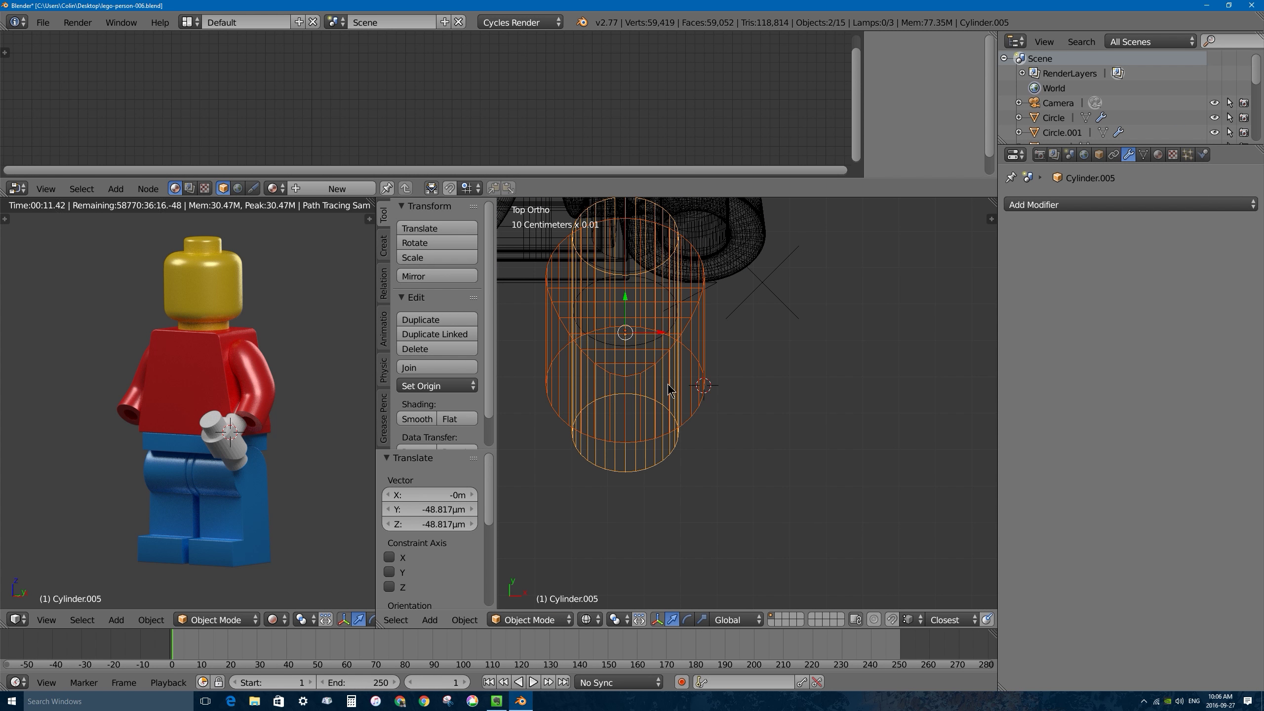
{"action": "scroll", "coordinate": [660, 407], "scroll_direction": "up", "scroll_amount": 3}
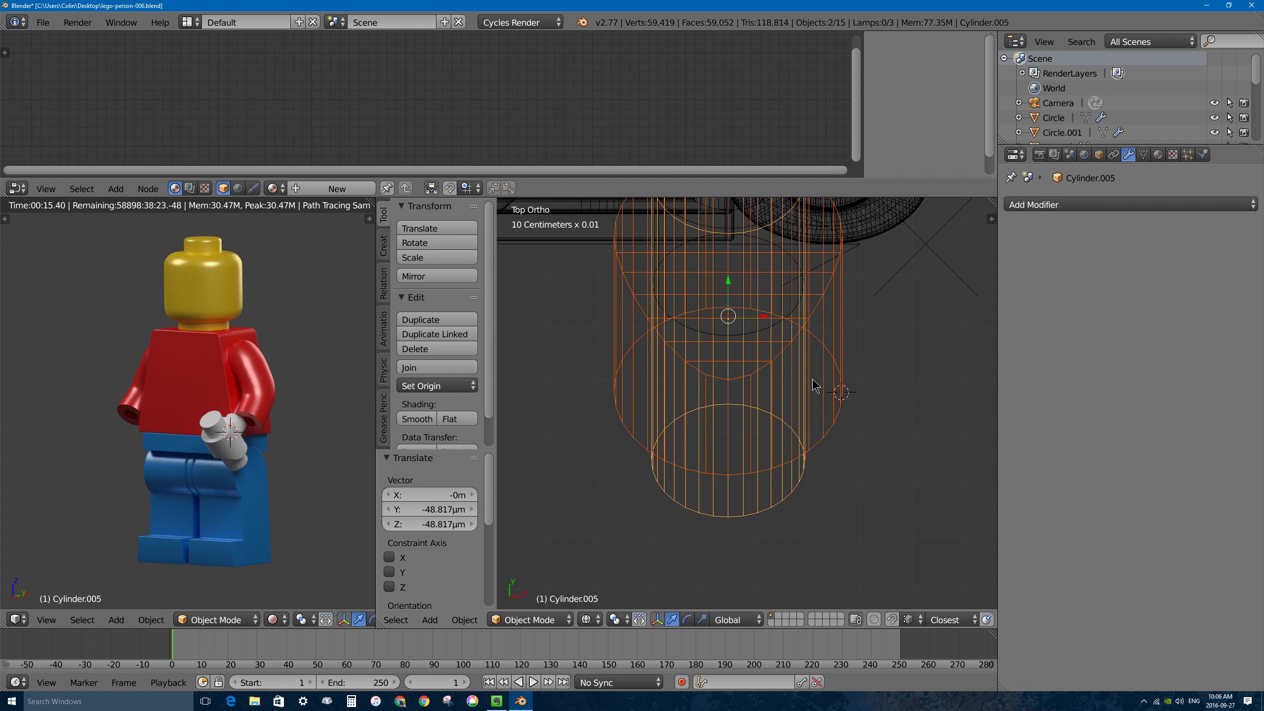
{"action": "right_click", "coordinate": [802, 467]}
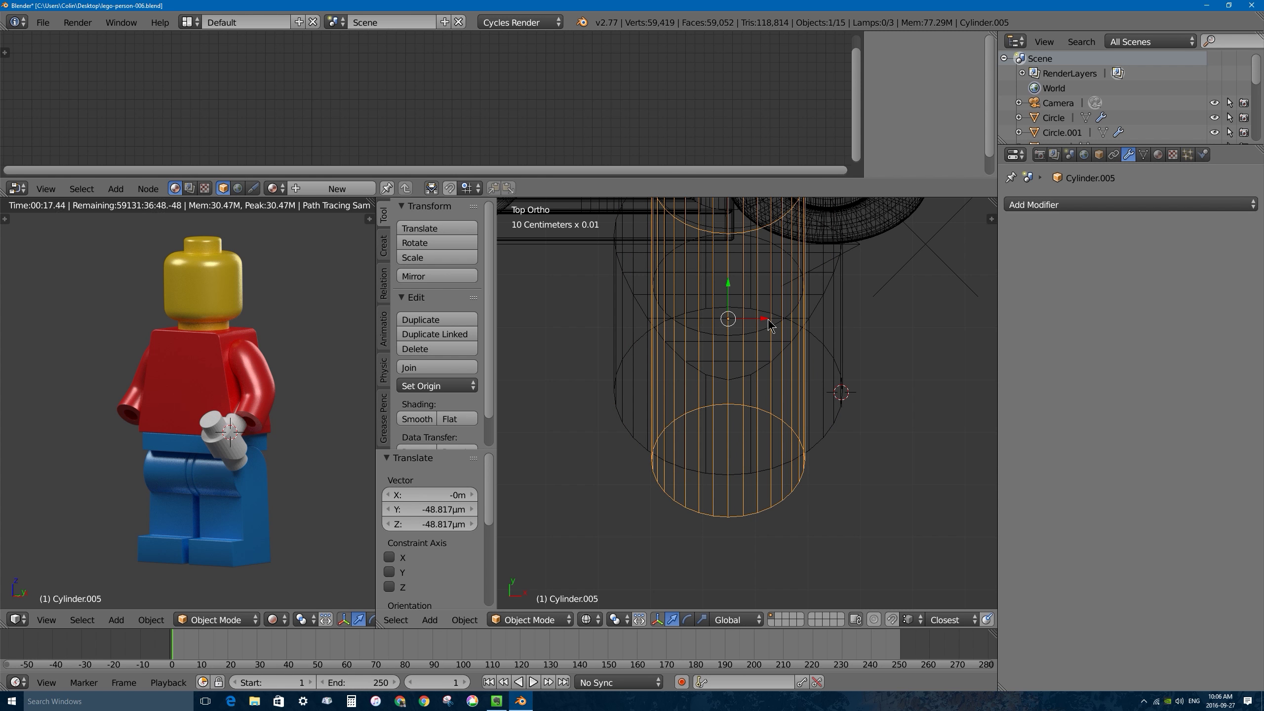
{"action": "left_click_drag", "start_coordinate": [769, 324], "coordinate": [770, 324]}
{"action": "right_click", "coordinate": [822, 379]}
{"action": "mouse_move", "coordinate": [849, 453]}
{"action": "middle_mouse_down"}
{"action": "mouse_move", "coordinate": [806, 404]}
{"action": "mouse_move", "coordinate": [841, 391]}
{"action": "mouse_move", "coordinate": [849, 338]}
{"action": "mouse_move", "coordinate": [847, 366]}
{"action": "mouse_move", "coordinate": [684, 323]}
{"action": "mouse_move", "coordinate": [726, 353]}
{"action": "mouse_move", "coordinate": [778, 346]}
{"action": "middle_mouse_up"}
{"action": "key", "text": "z"}
{"action": "scroll", "coordinate": [846, 399], "scroll_direction": "down", "scroll_amount": 3}
{"action": "right_click", "coordinate": [694, 282]}
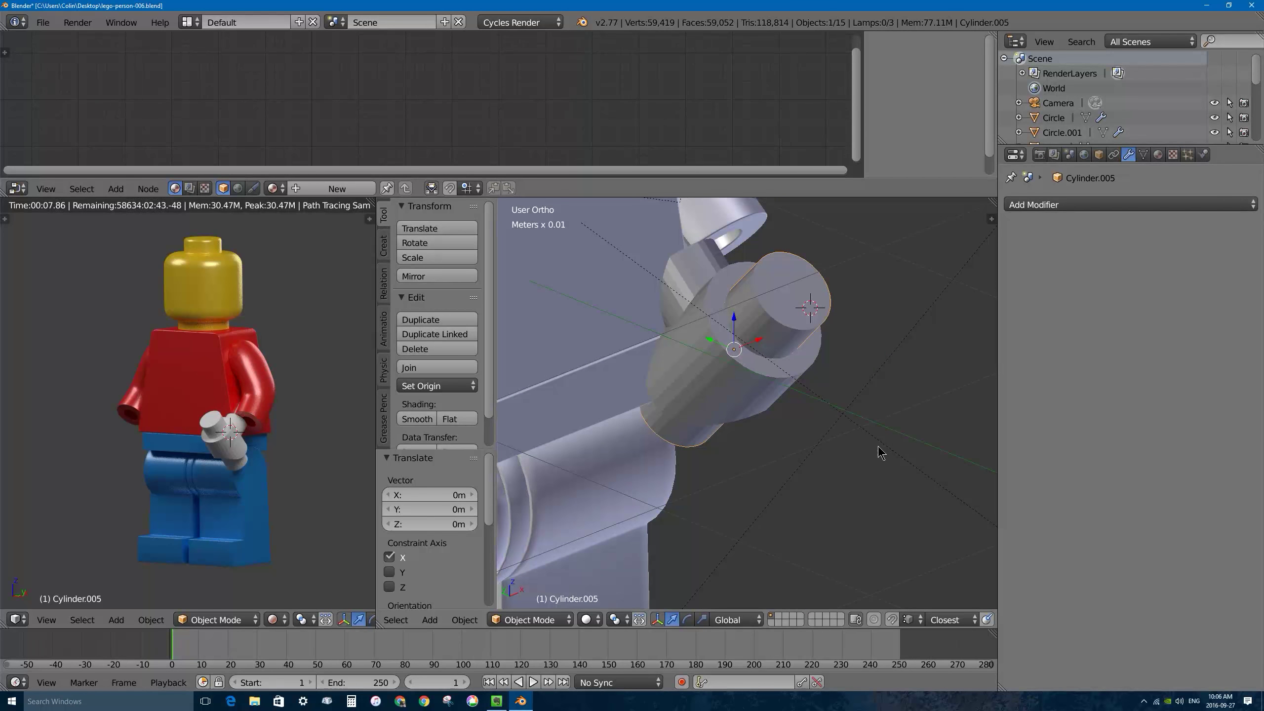
Enter Edit Mode on the inner cylinder with face selection and select five adjacent faces on its outward-facing side.
{"action": "middle_click_drag", "start_coordinate": [881, 453], "coordinate": [758, 365]}
{"action": "key", "text": "Tab"}
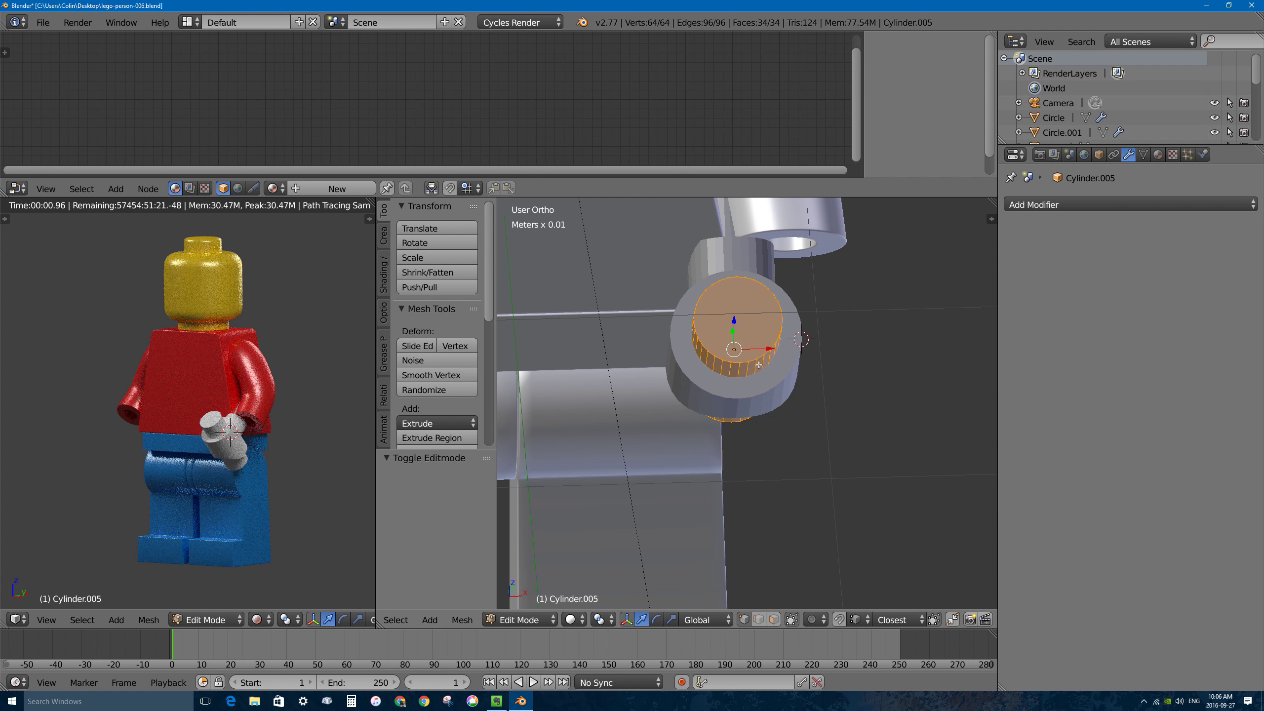
{"action": "left_click", "coordinate": [789, 618]}
{"action": "middle_click_drag", "start_coordinate": [733, 379], "coordinate": [729, 361]}
{"action": "key", "text": "a"}
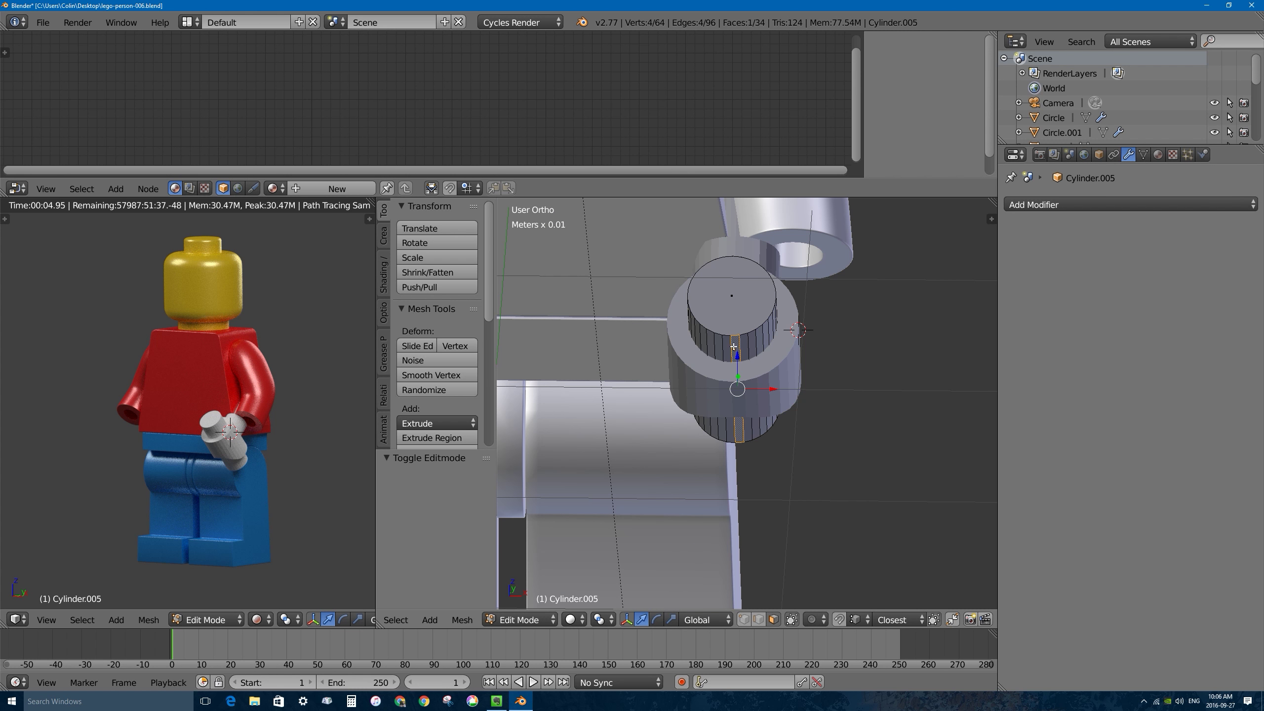
{"action": "right_click", "coordinate": [732, 346]}
{"action": "right_click", "coordinate": [752, 339], "text": "shift"}
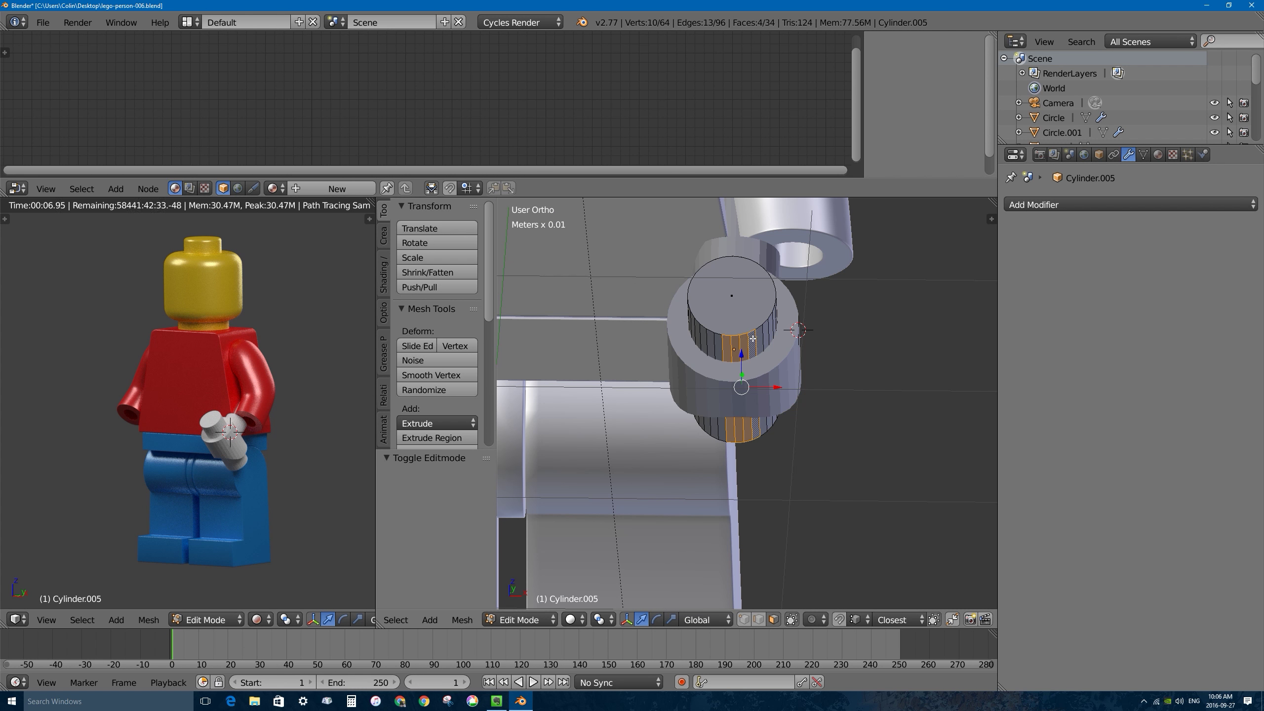
{"action": "right_click", "coordinate": [715, 344], "text": "shift"}
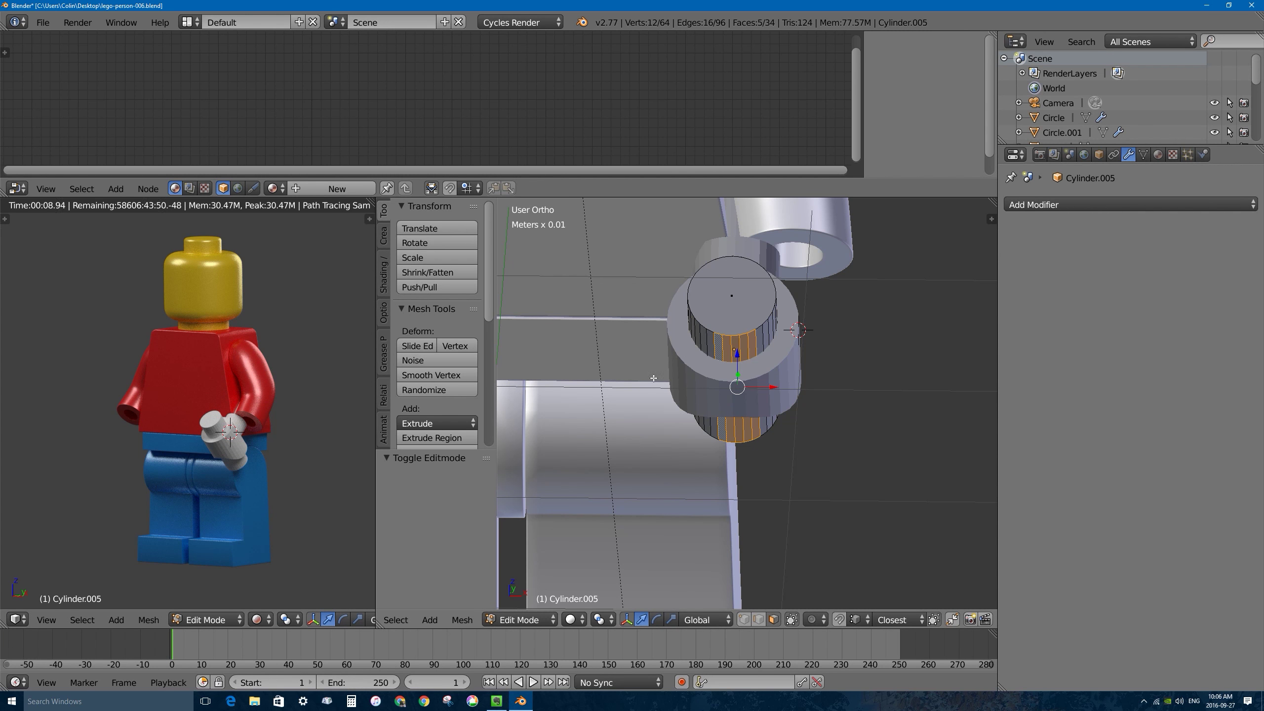
Extend the selection evenly on both sides to ten adjacent side faces of the inner cylinder.
{"action": "key", "text": "z"}
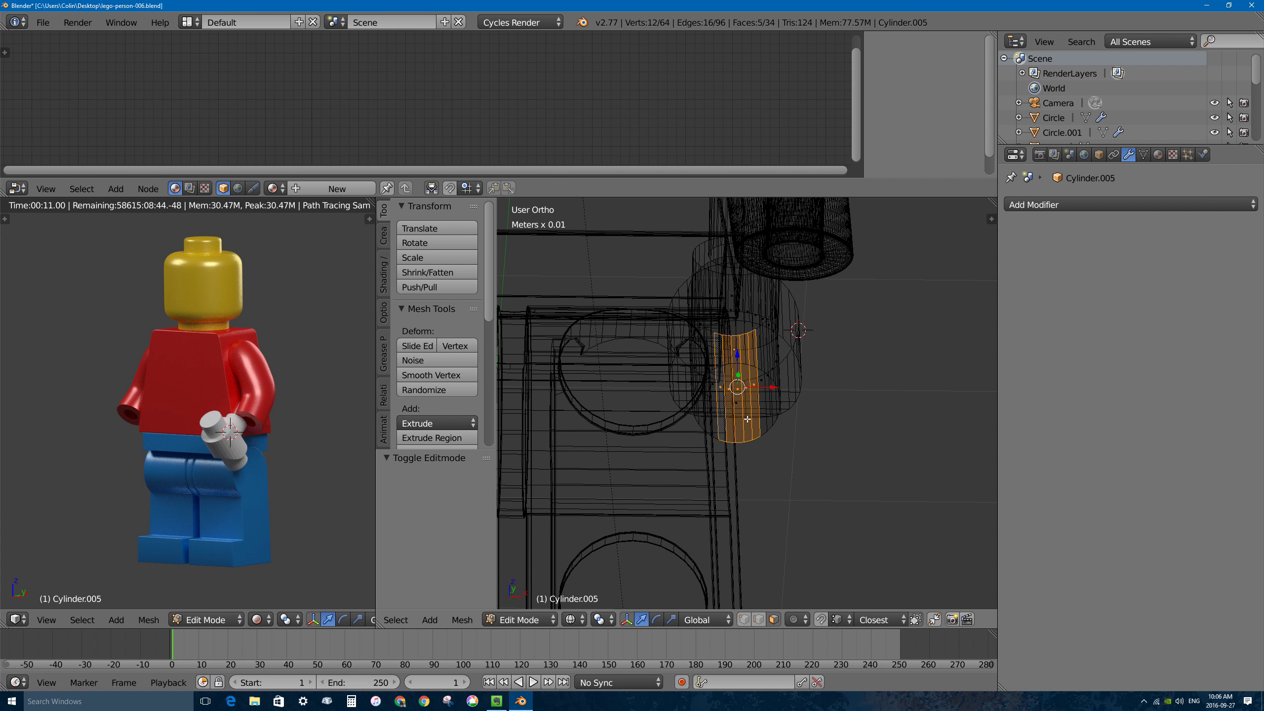
{"action": "key", "text": "KP_1"}
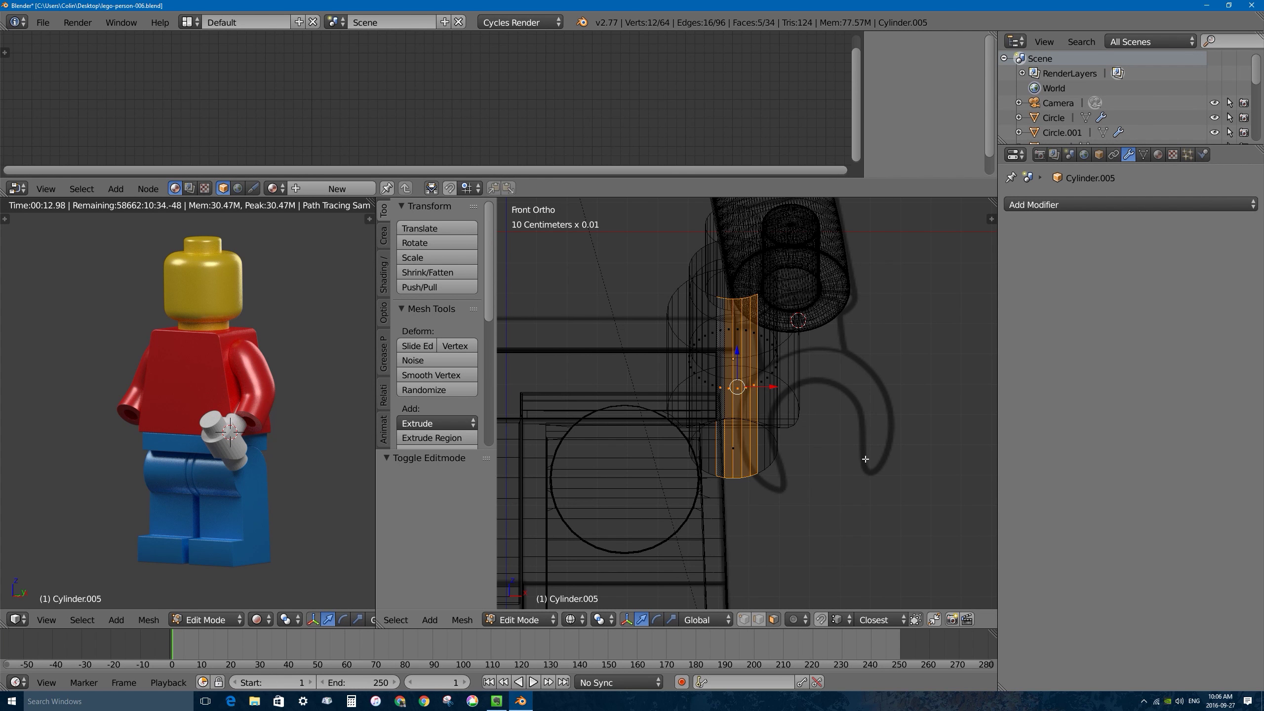
{"action": "middle_click_drag", "start_coordinate": [788, 476], "coordinate": [752, 396]}
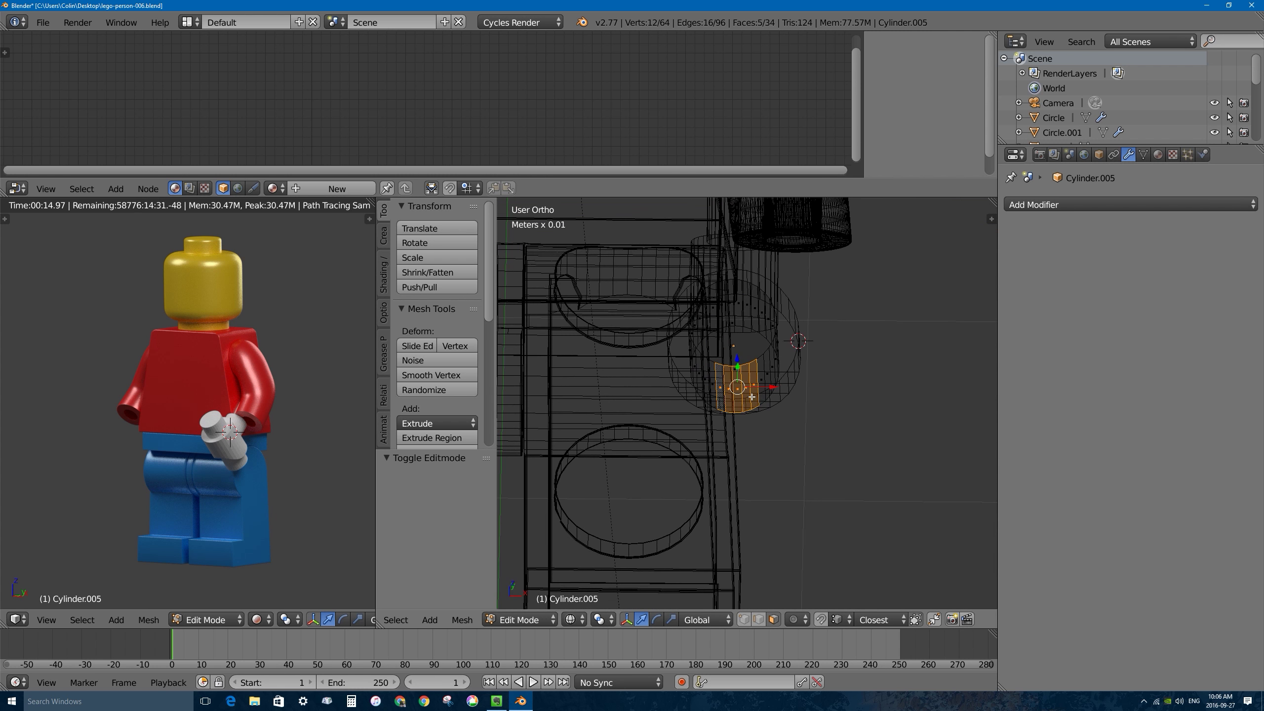
{"action": "key", "text": "z"}
{"action": "right_click", "coordinate": [761, 361], "text": "shift"}
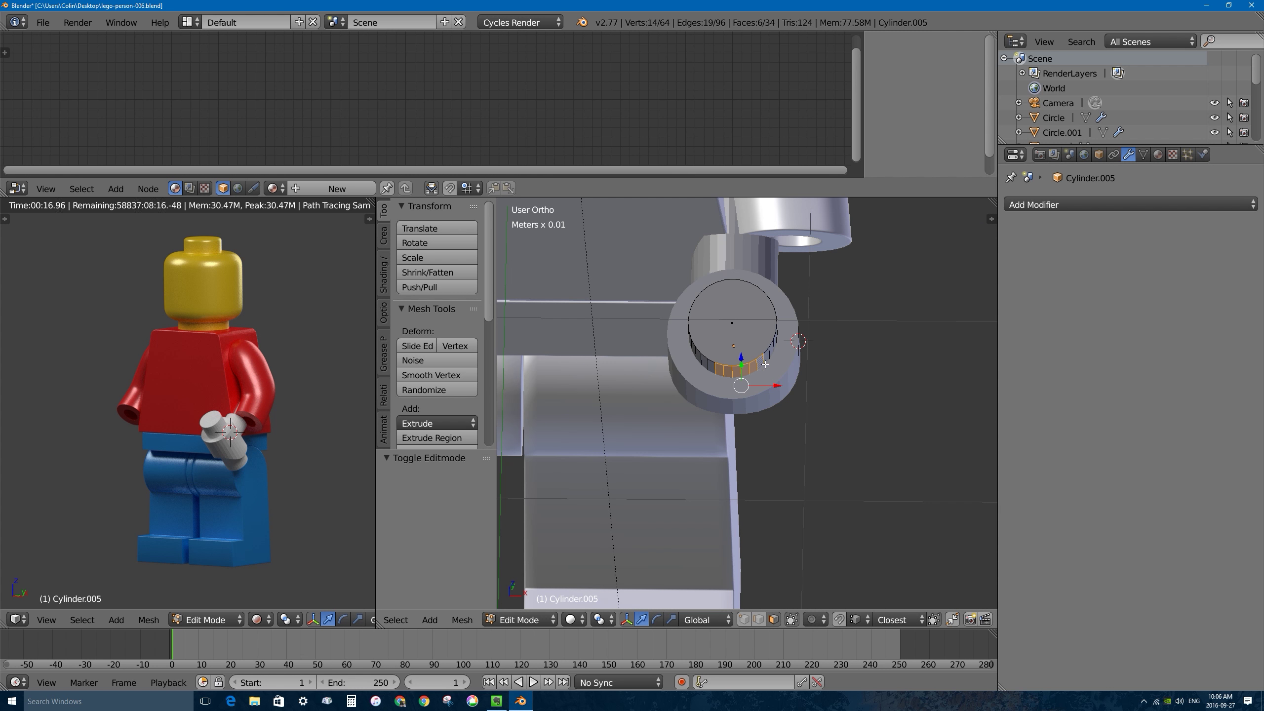
{"action": "right_click", "coordinate": [765, 357], "text": "shift"}
{"action": "right_click", "coordinate": [710, 367], "text": "shift"}
{"action": "right_click", "coordinate": [705, 362], "text": "shift"}
{"action": "middle_click_drag", "start_coordinate": [704, 362], "coordinate": [722, 387]}
{"action": "key", "text": "KP_7"}
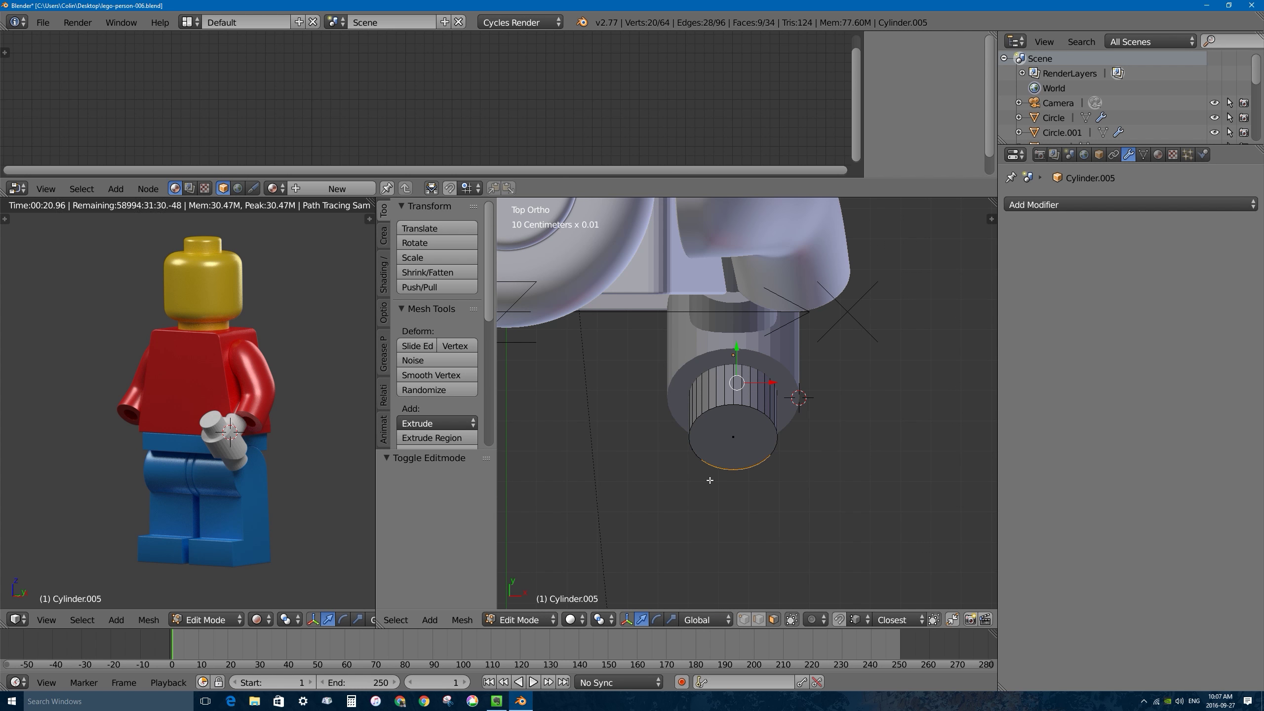
{"action": "middle_click_drag", "start_coordinate": [709, 480], "coordinate": [753, 351]}
{"action": "right_click", "coordinate": [725, 364], "text": "shift"}
{"action": "key", "text": "KP_1"}
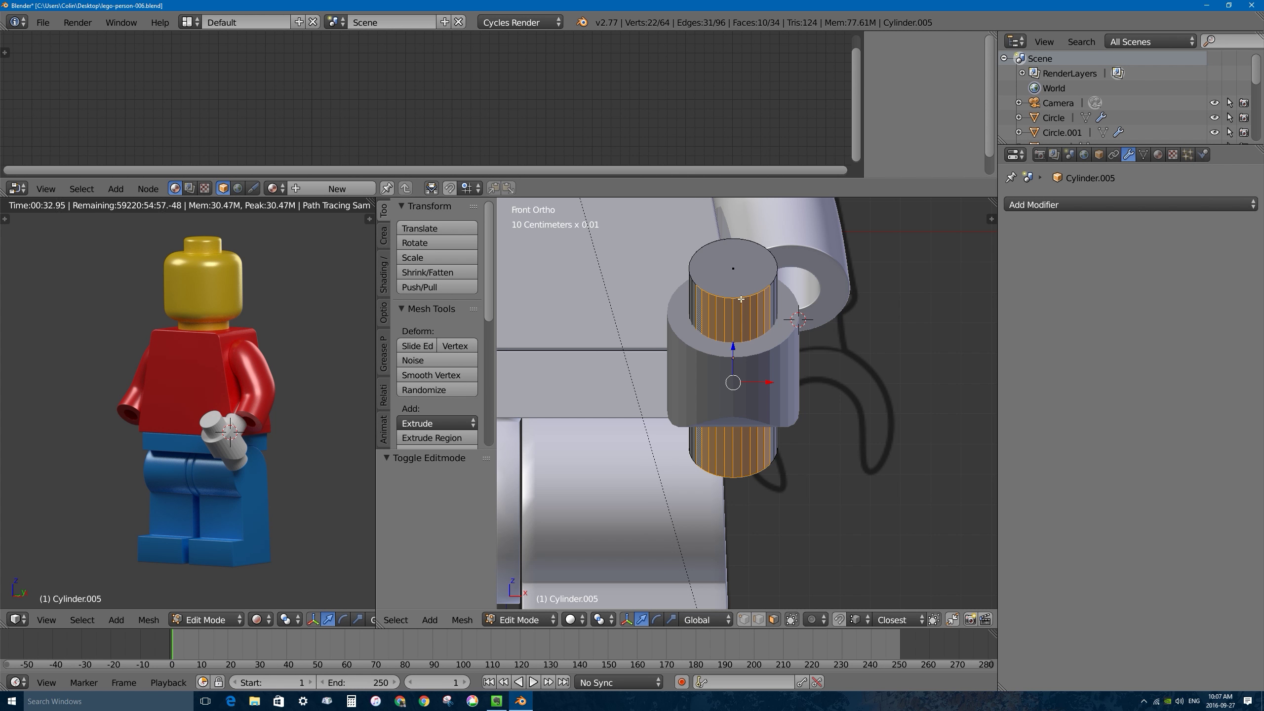
Extrude the selected side faces outward about 2.023 mm, widen them by 1.475 along X, and return to Object Mode.
{"action": "middle_click_drag", "start_coordinate": [740, 336], "coordinate": [740, 373]}
{"action": "key", "text": "e"}
{"action": "left_click", "coordinate": [709, 380]}
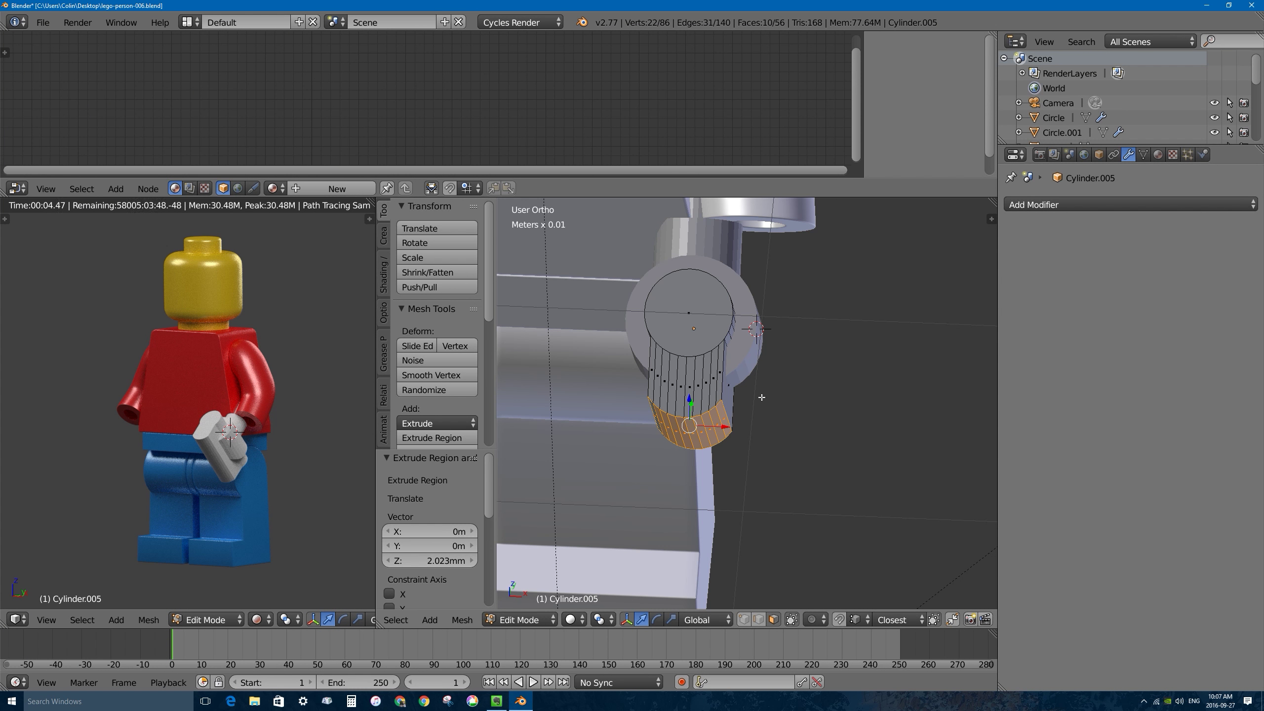
{"action": "key", "text": "x"}
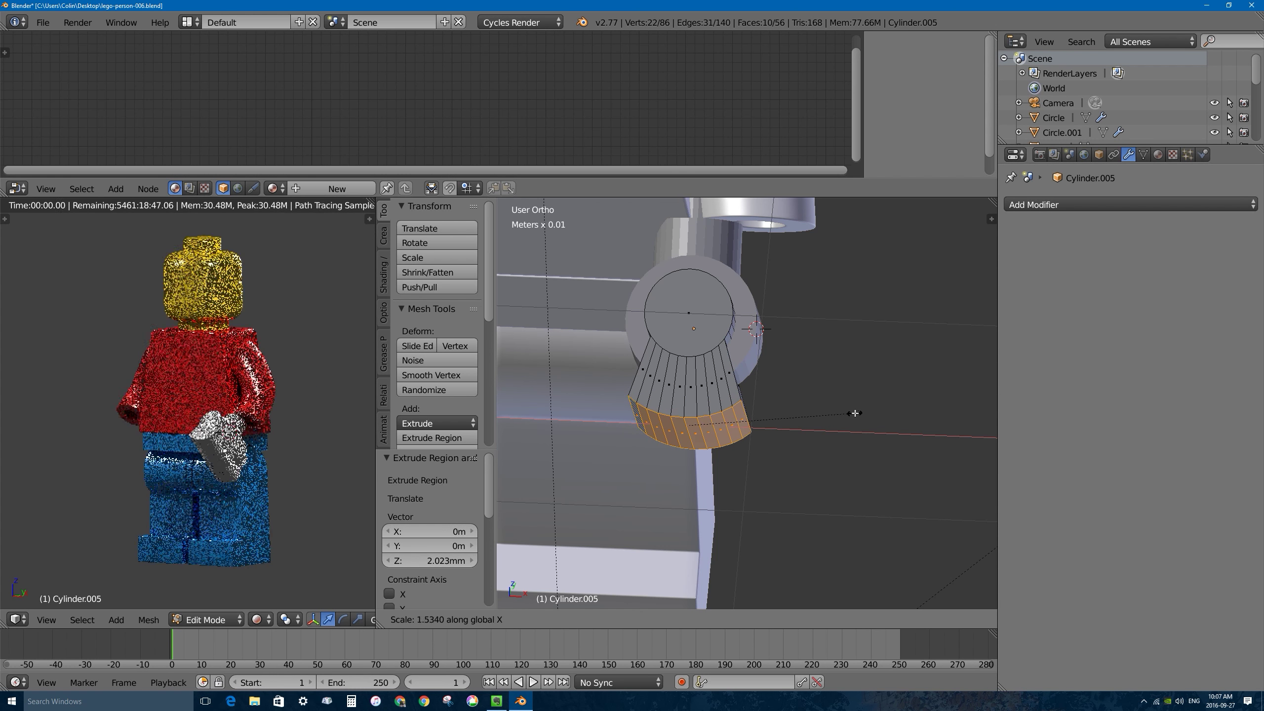
{"action": "left_click", "coordinate": [848, 413]}
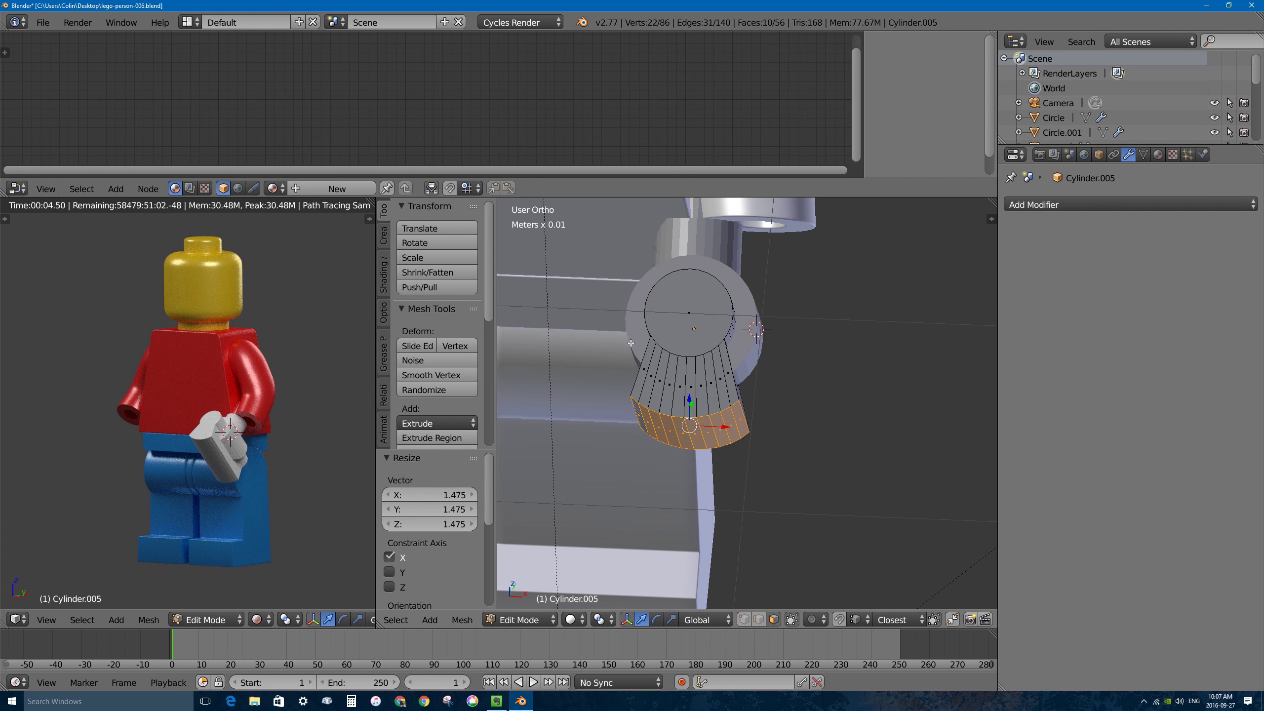
{"action": "key", "text": "Tab"}
Add a Boolean modifier to the outer hand cylinder and set its operation to Difference.
{"action": "middle_click_drag", "start_coordinate": [721, 350], "coordinate": [647, 251]}
{"action": "right_click", "coordinate": [715, 256]}
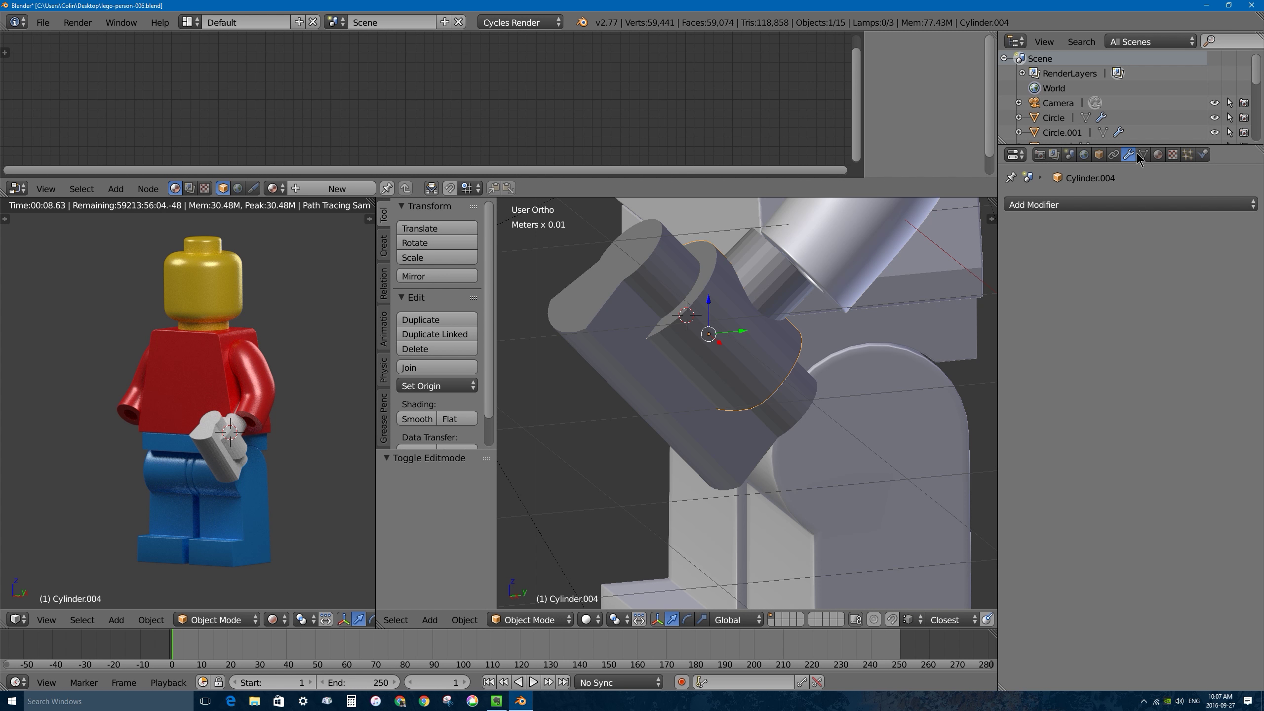
{"action": "left_click", "coordinate": [1103, 204]}
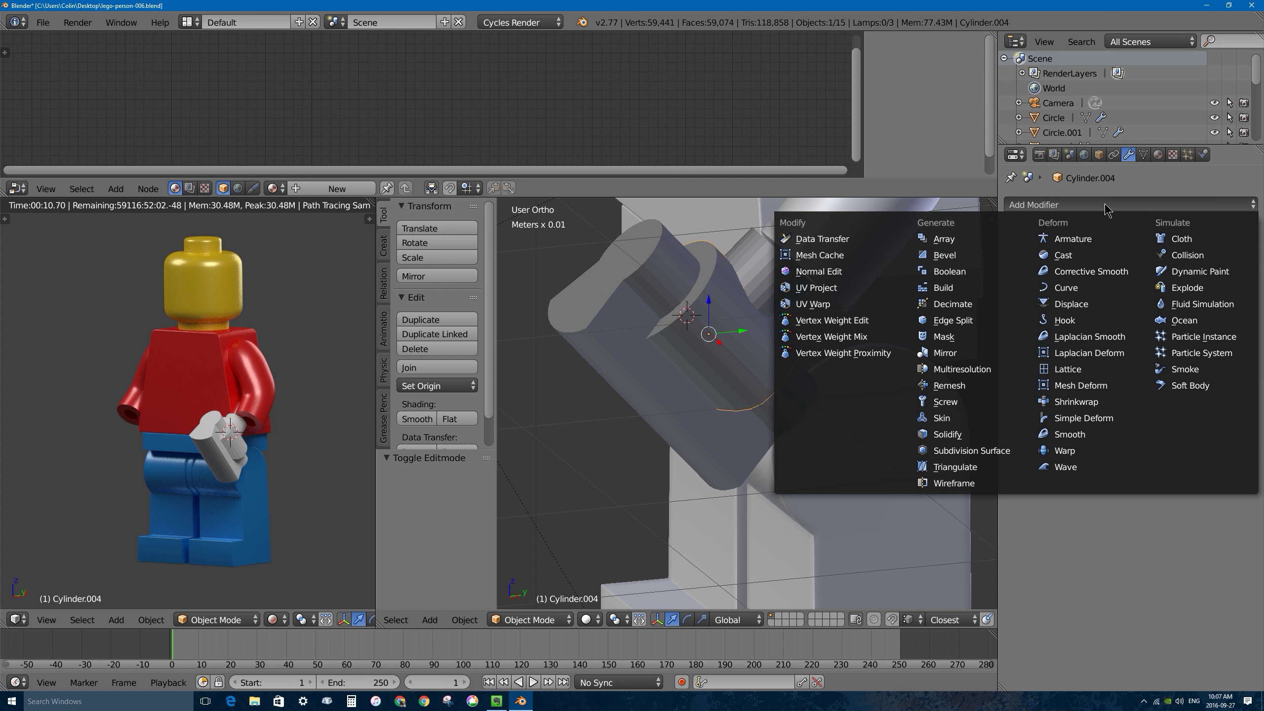
{"action": "left_click", "coordinate": [958, 271]}
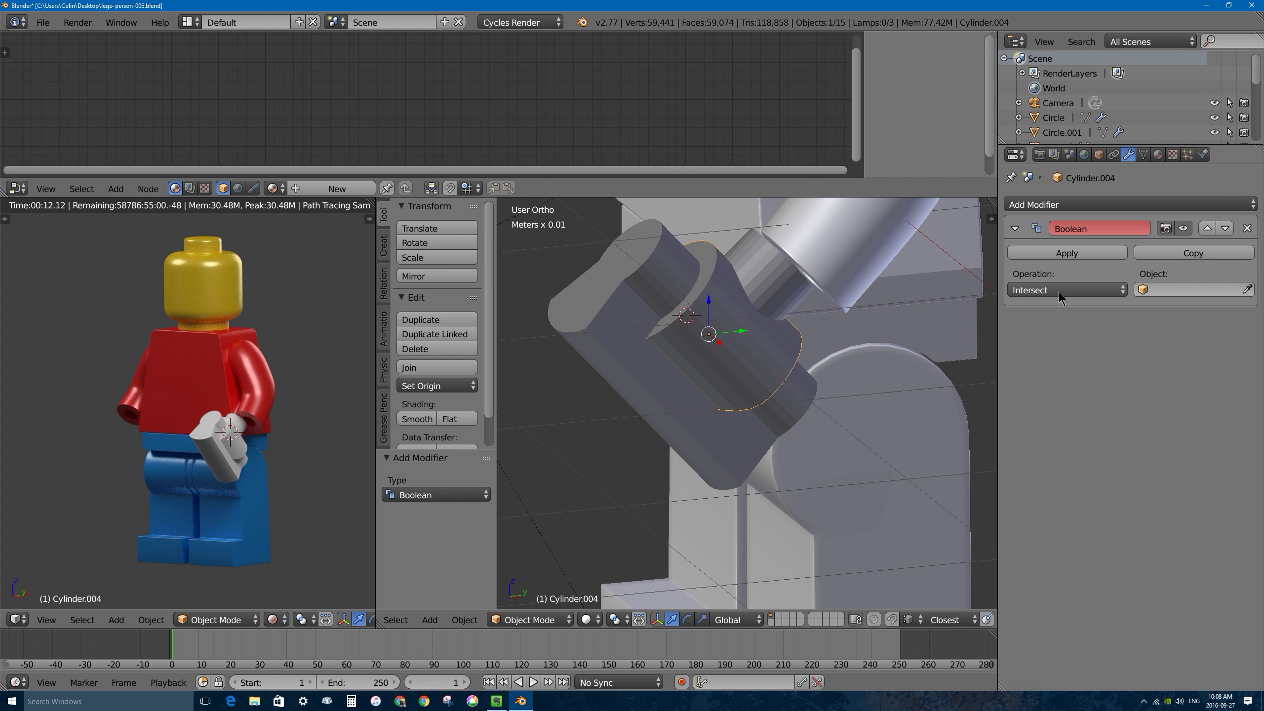
{"action": "left_click", "coordinate": [1078, 292]}
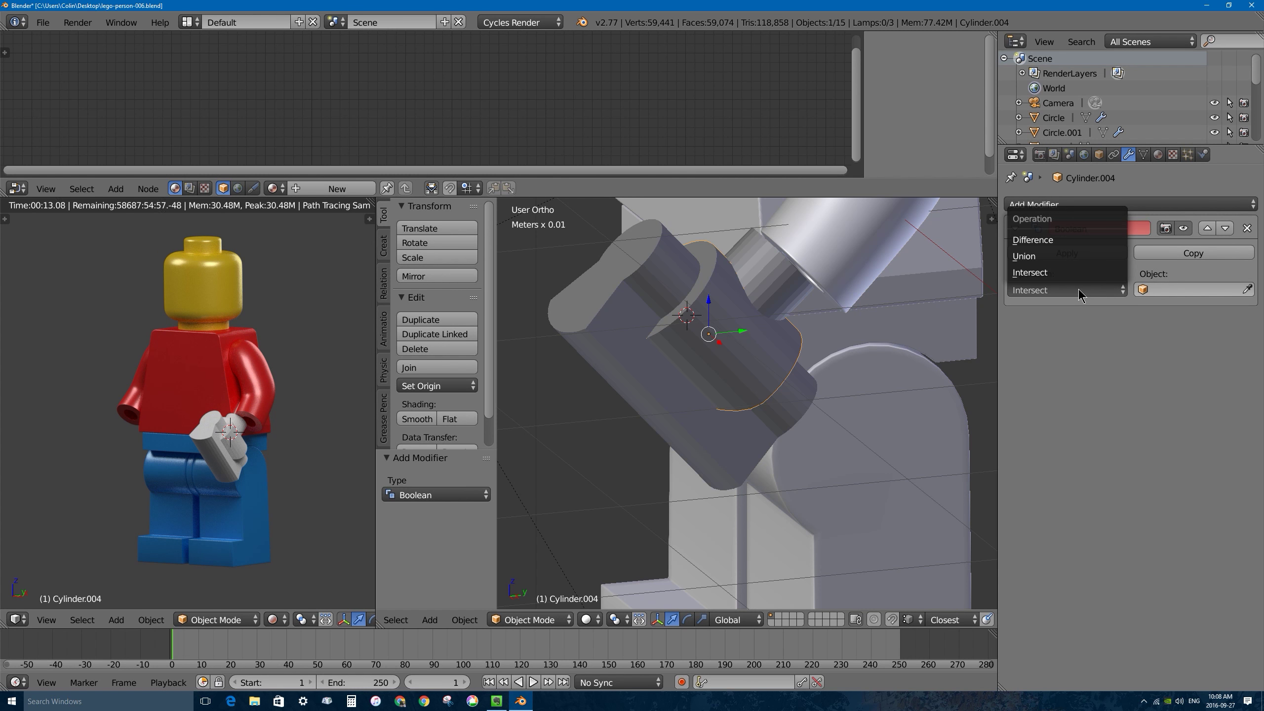
{"action": "left_click", "coordinate": [1064, 240]}
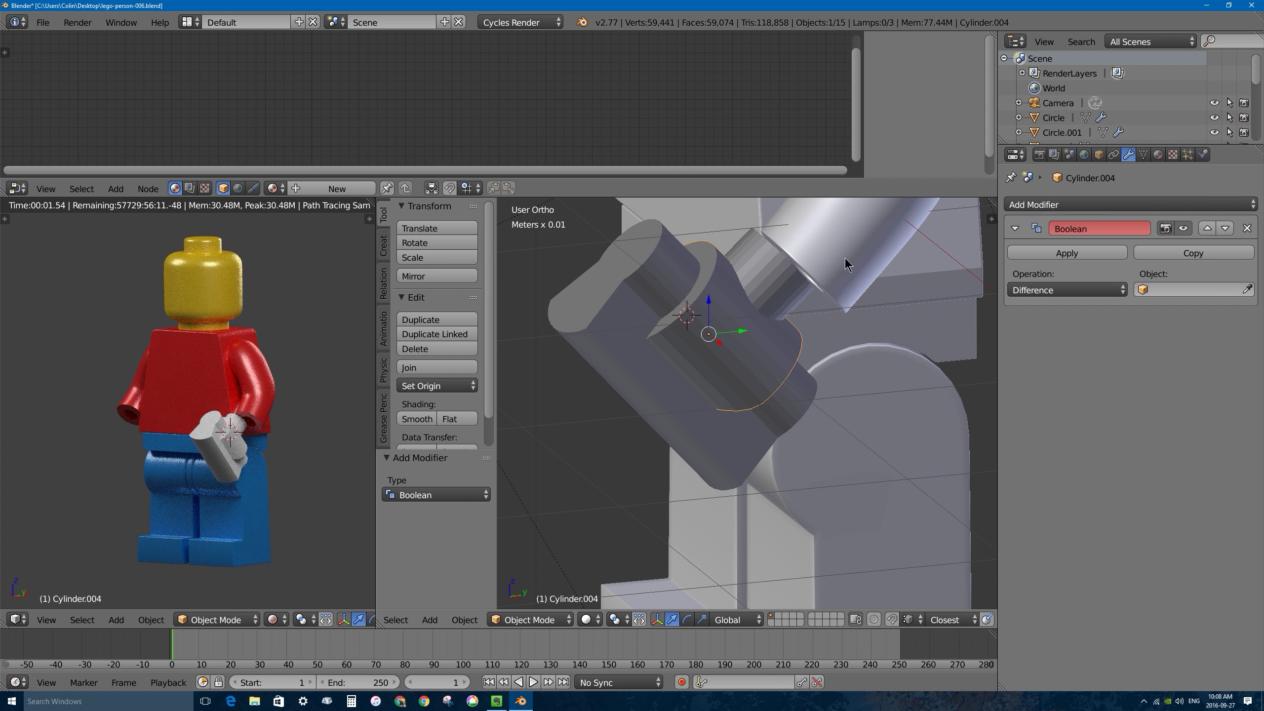
Rename the extruded inner cylinder object as hand-cutaway.
{"action": "right_click", "coordinate": [637, 259]}
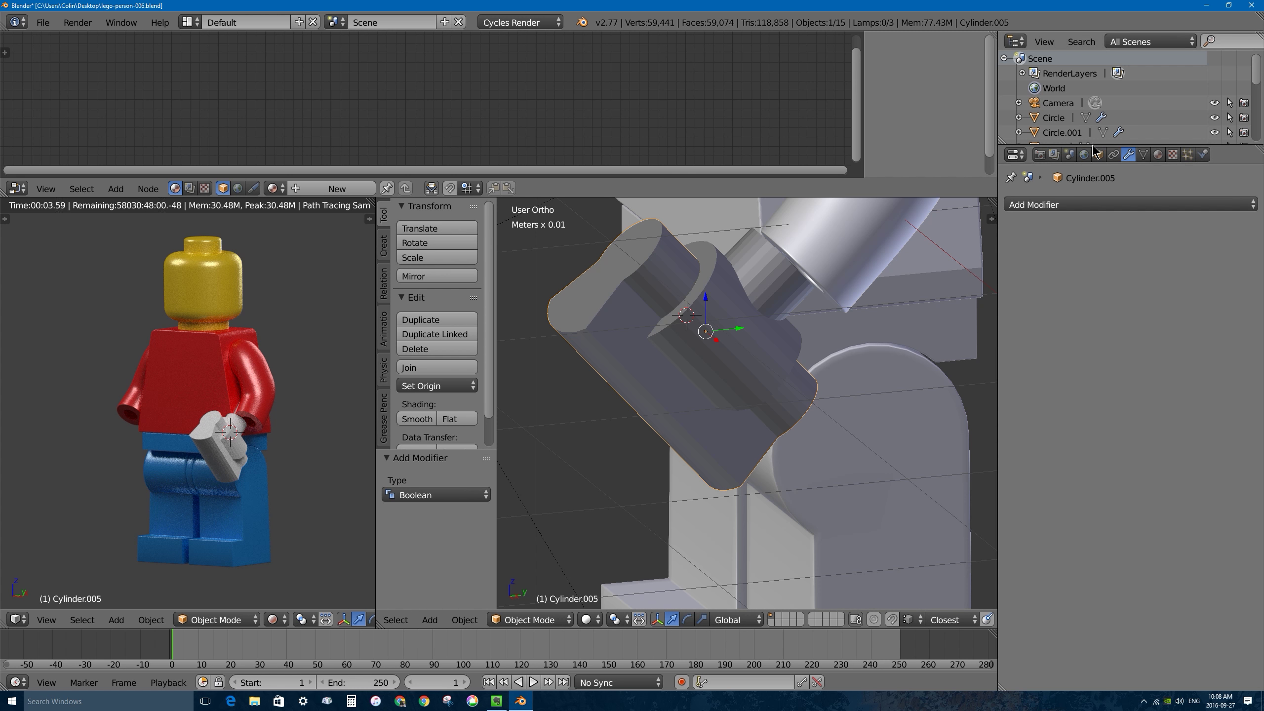
{"action": "left_click", "coordinate": [1098, 154]}
{"action": "left_click", "coordinate": [1091, 204]}
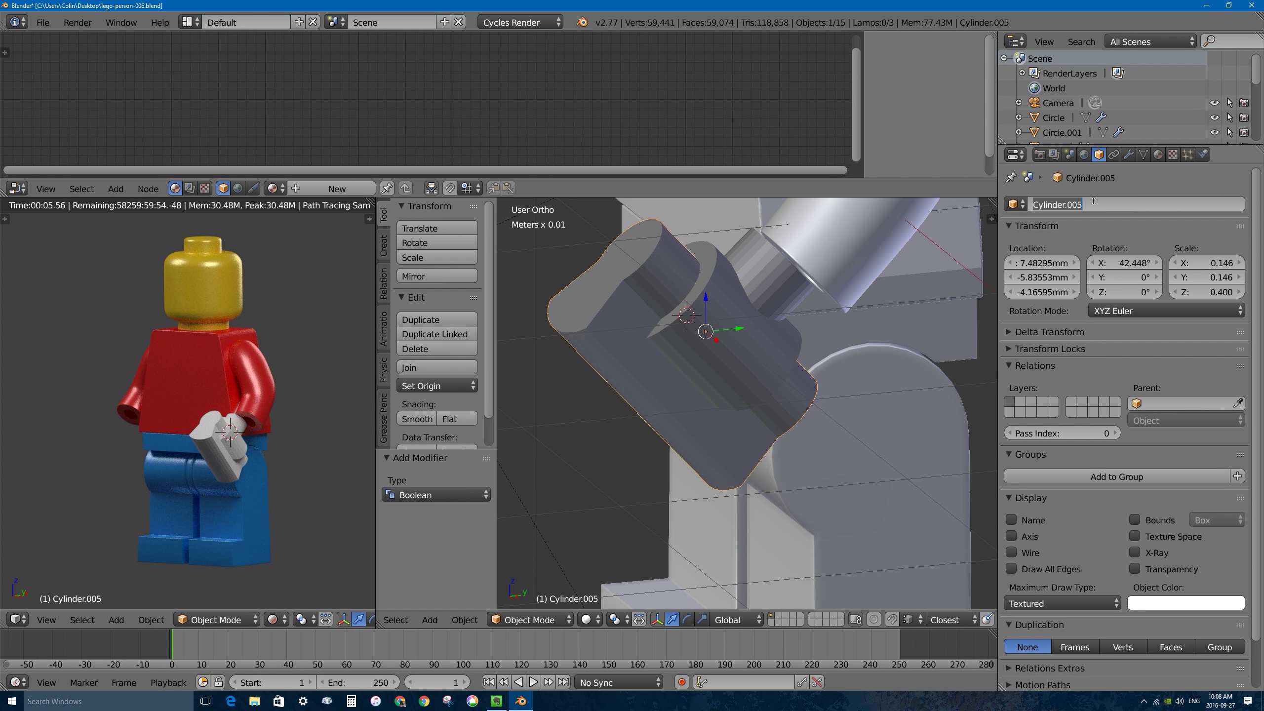
{"action": "type", "text": "hand-cutaway"}
{"action": "key", "text": "Return"}
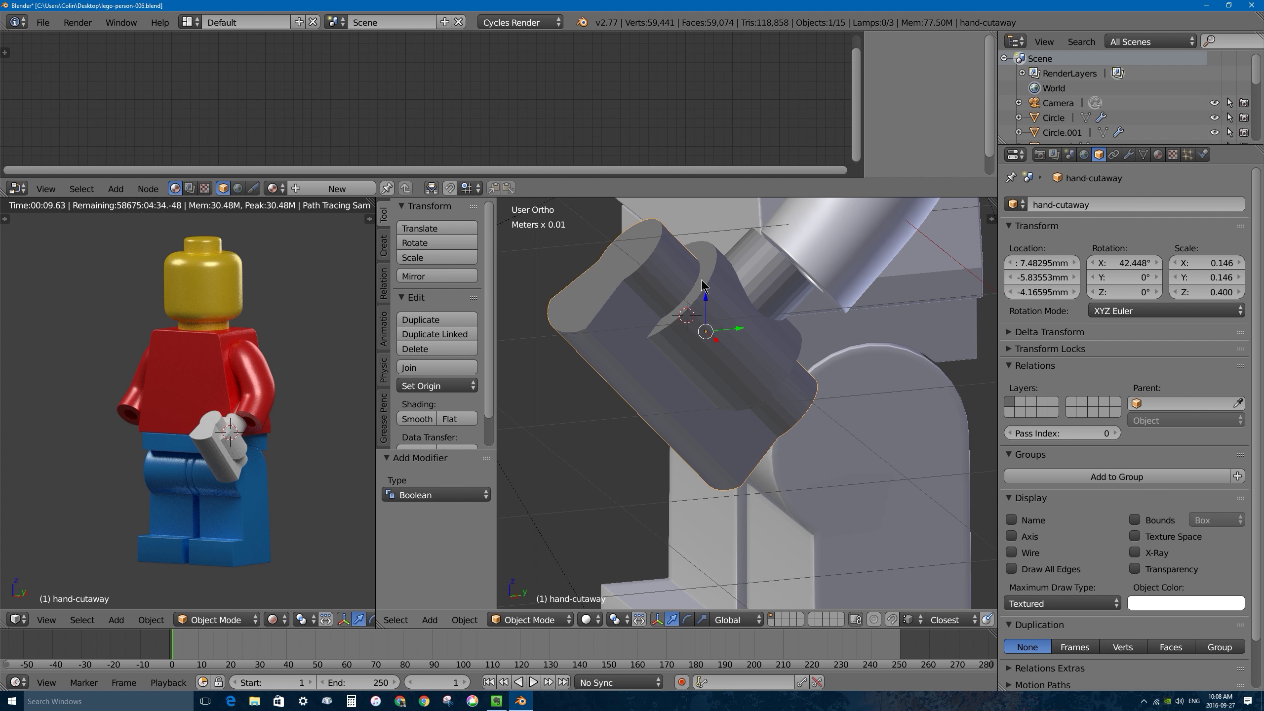
Set hand-cutaway as the object of the outer hand cylinder's Boolean modifier and apply the modifier.
{"action": "right_click", "coordinate": [716, 260]}
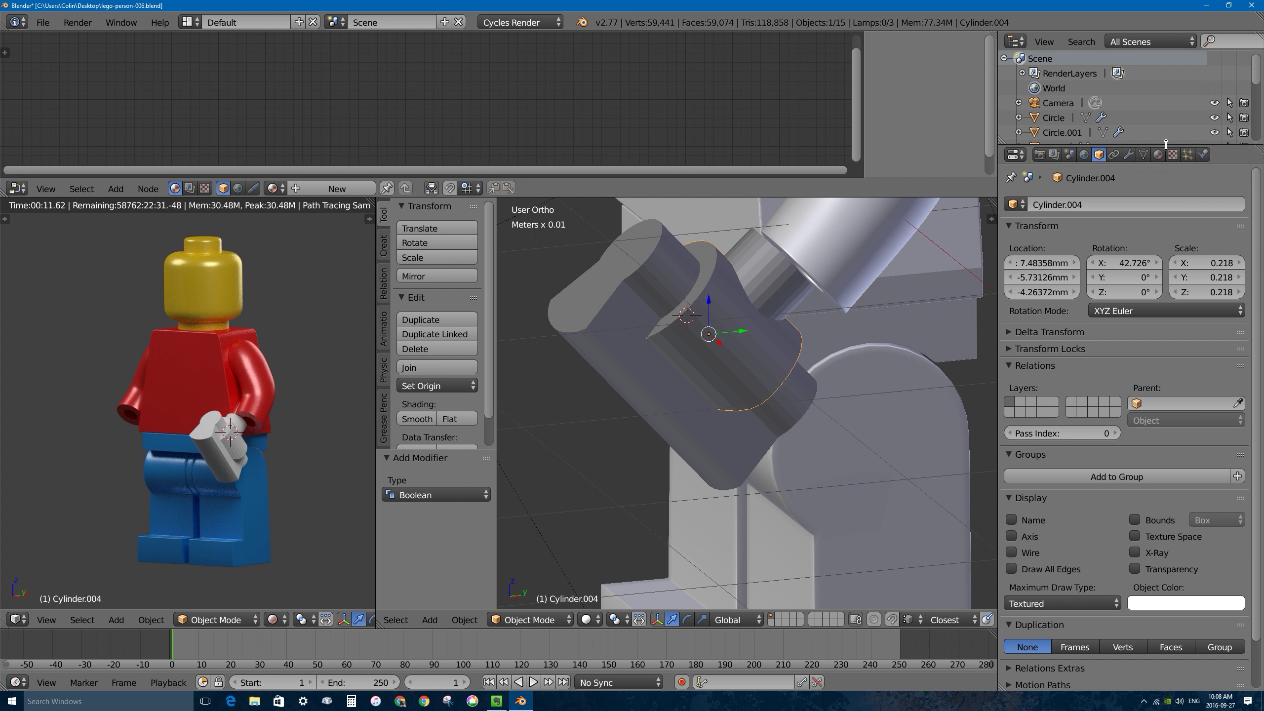
{"action": "left_click", "coordinate": [1128, 154]}
{"action": "left_click", "coordinate": [1170, 293]}
{"action": "left_click", "coordinate": [1169, 389]}
{"action": "left_click", "coordinate": [1067, 253]}
Delete the hand-cutaway object from the scene.
{"action": "right_click", "coordinate": [627, 359]}
{"action": "key", "text": "x"}
{"action": "key", "text": "Return"}
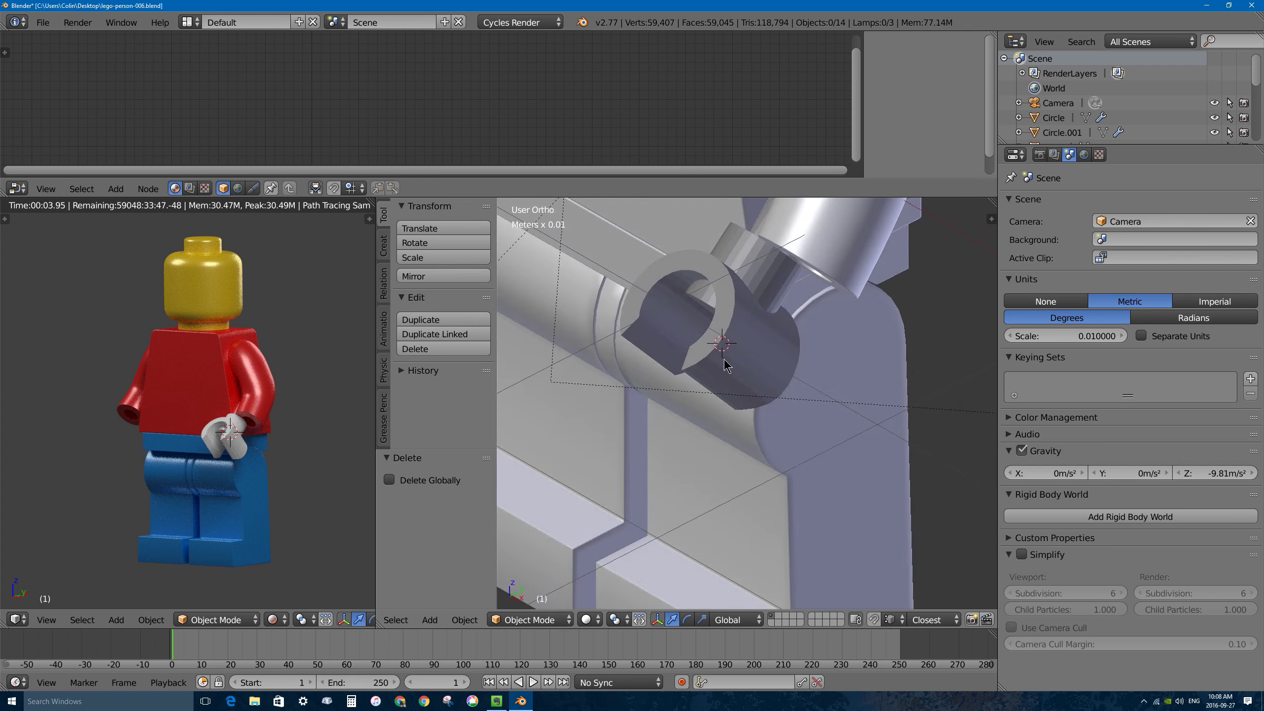
Dissolve the stray edges near both fingertips on the hand cylinder's C-shaped end face.
{"action": "middle_click_drag", "start_coordinate": [724, 359], "coordinate": [729, 346]}
{"action": "right_click", "coordinate": [744, 246]}
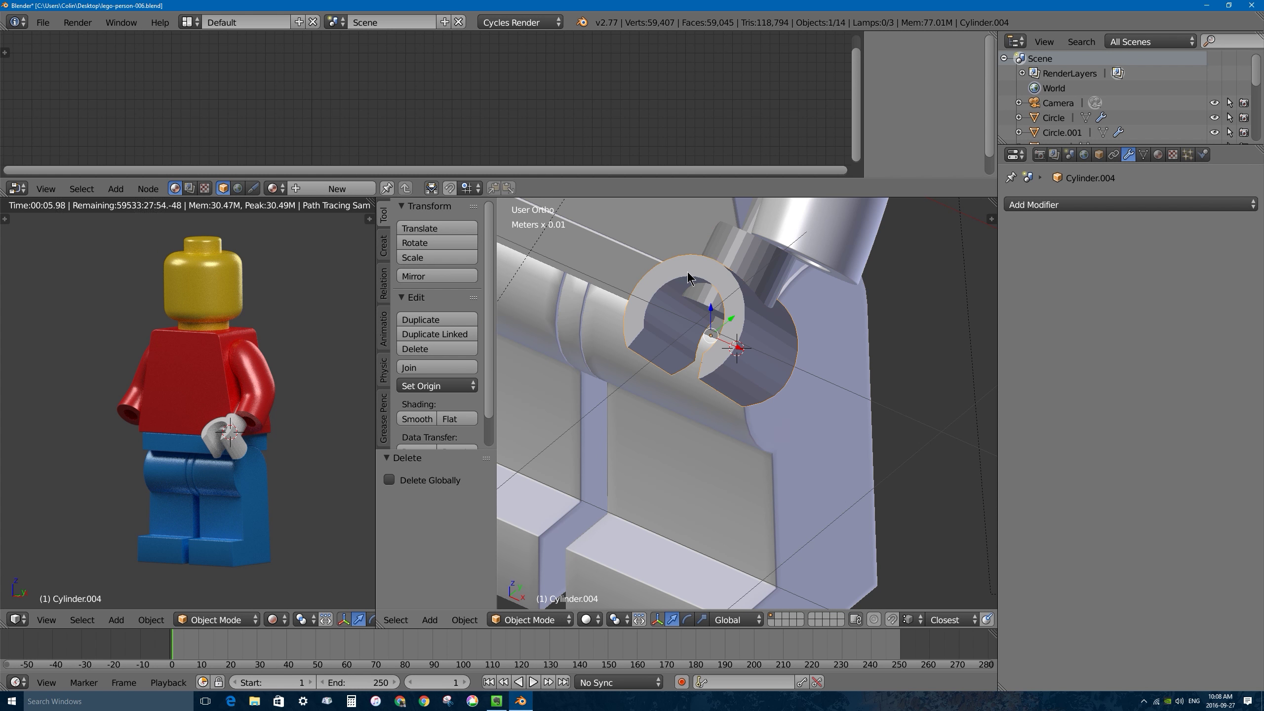
{"action": "key", "text": "KP_1"}
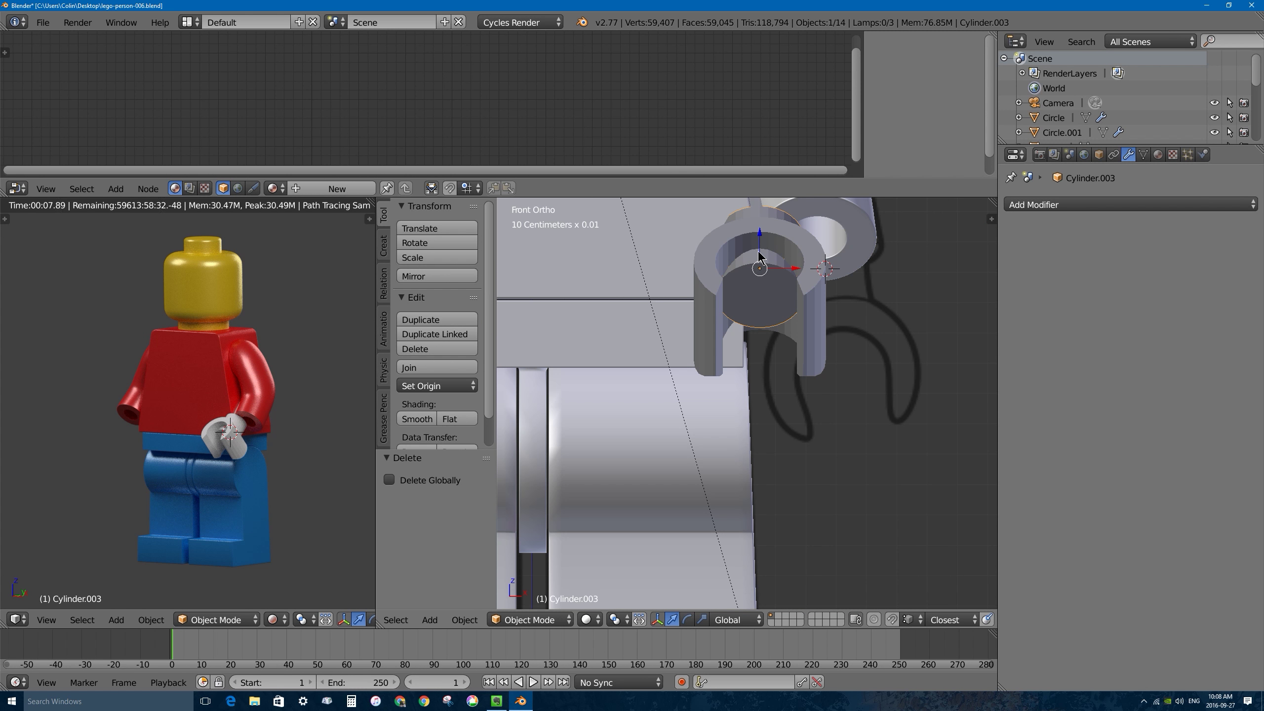
{"action": "middle_click_drag", "start_coordinate": [721, 311], "coordinate": [721, 394], "text": "shift"}
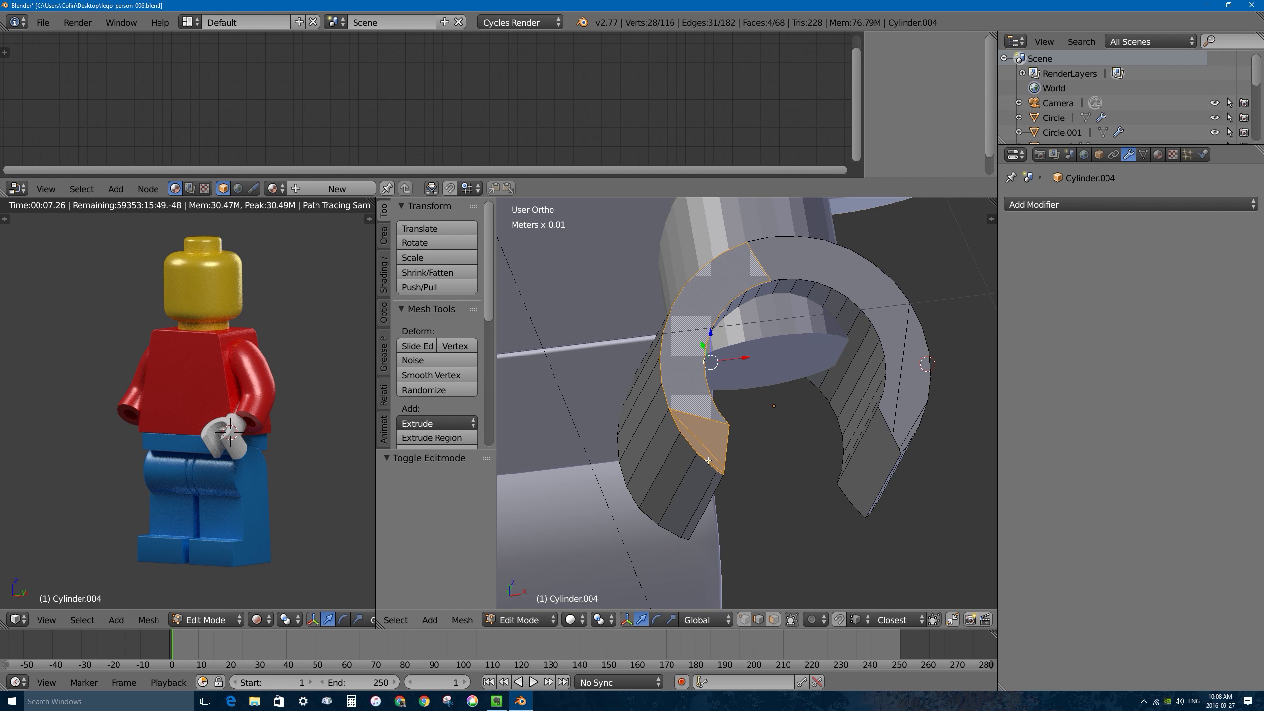
{"action": "left_click", "coordinate": [707, 461]}
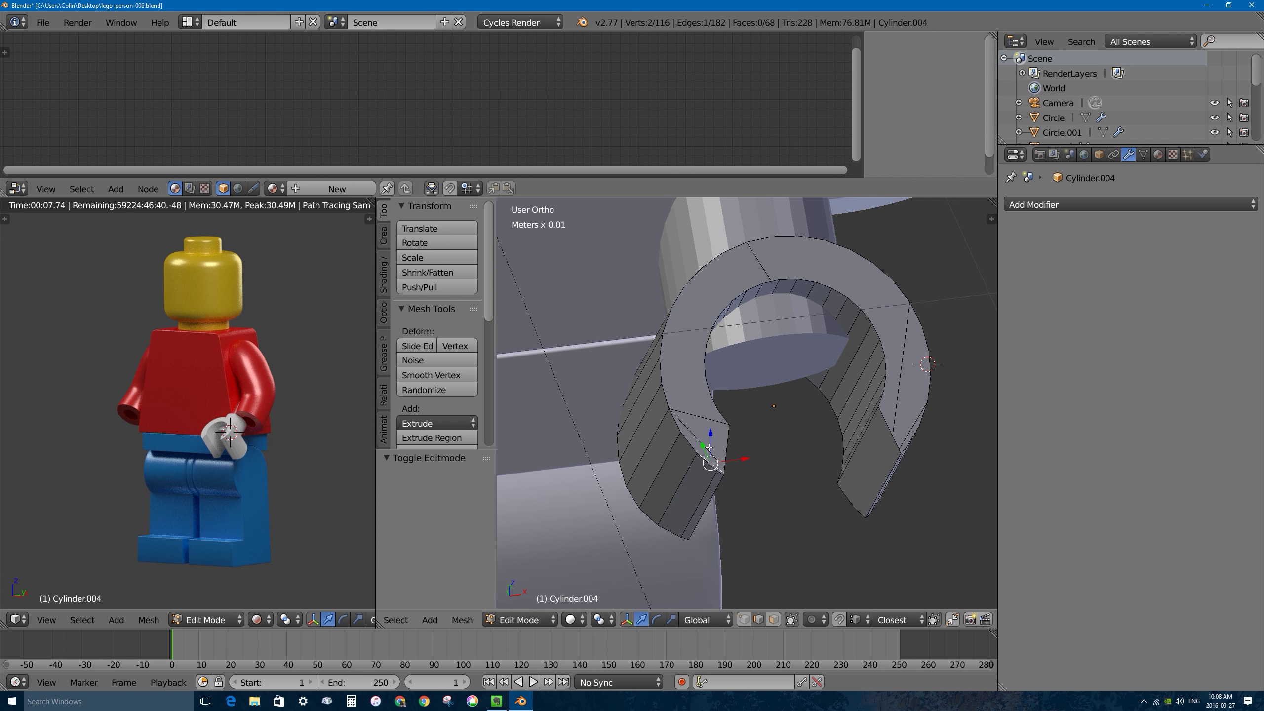
{"action": "left_click", "coordinate": [710, 451], "text": "shift"}
{"action": "left_click", "coordinate": [702, 418], "text": "shift"}
{"action": "scroll", "coordinate": [910, 435], "scroll_direction": "up", "scroll_amount": 8}
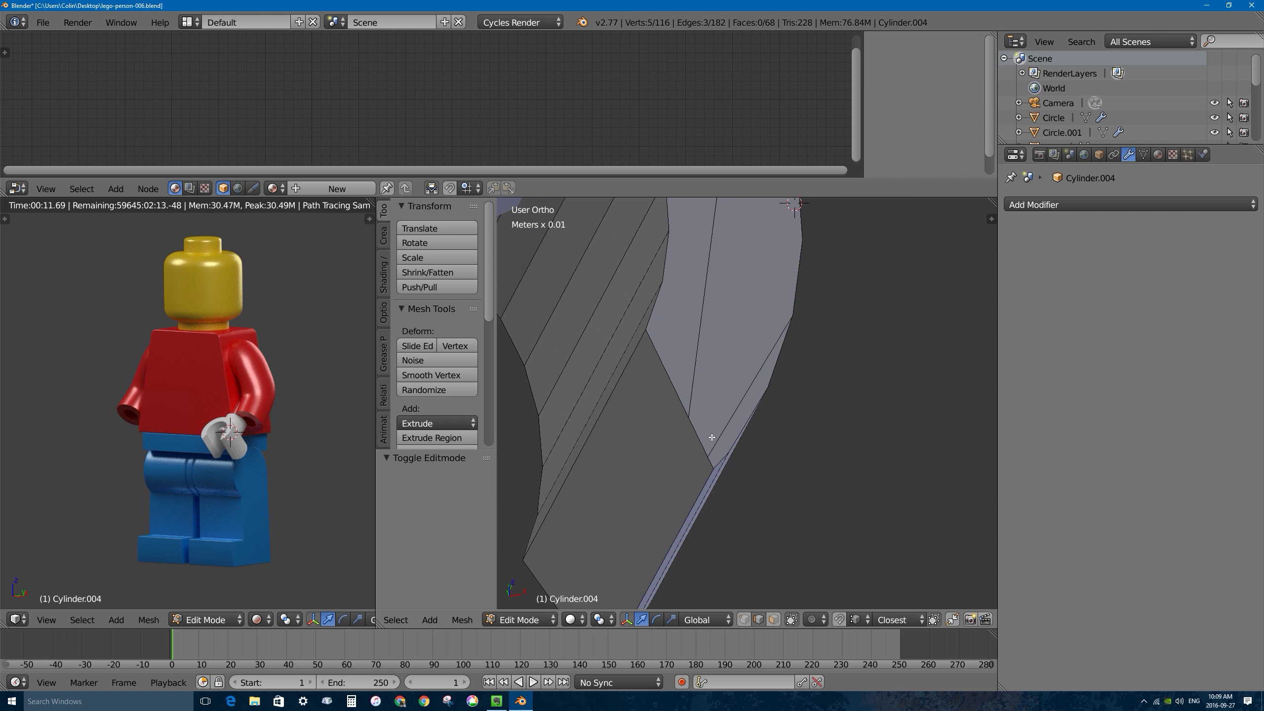
{"action": "left_click", "coordinate": [724, 443], "text": "shift"}
{"action": "left_click", "coordinate": [700, 323], "text": "shift"}
{"action": "scroll", "coordinate": [621, 372], "scroll_direction": "down", "scroll_amount": 8}
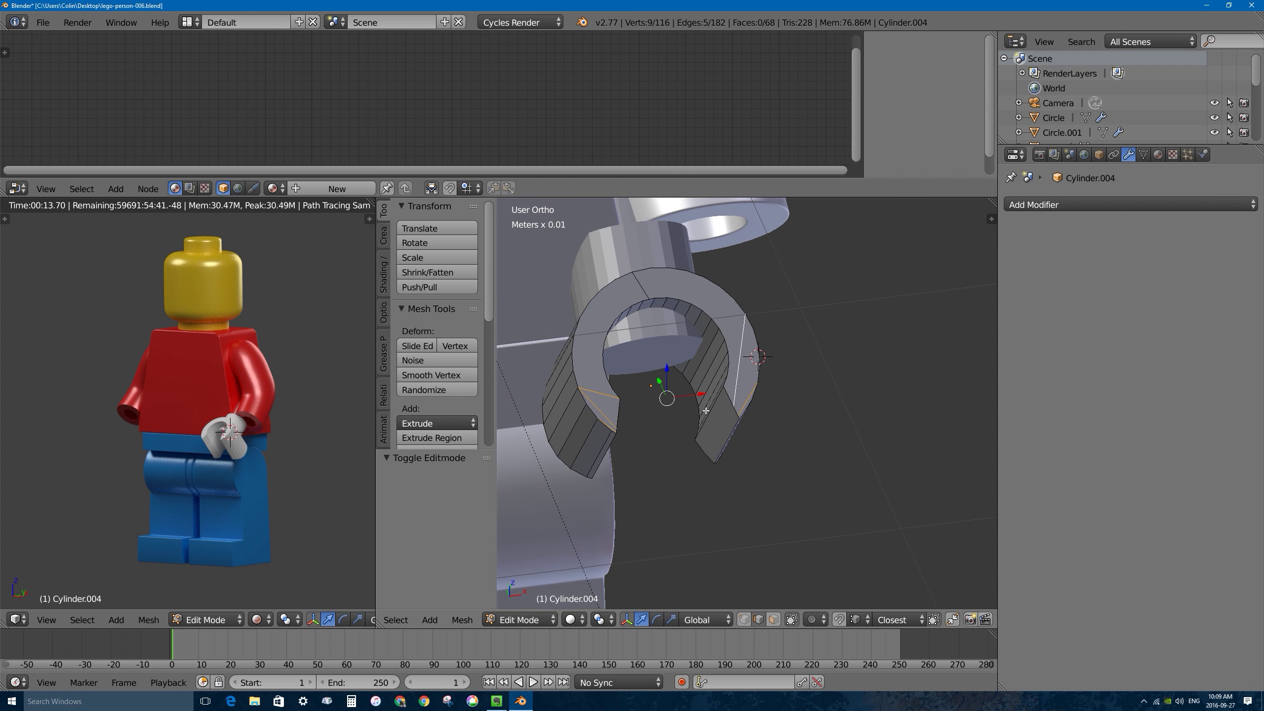
{"action": "middle_click_drag", "start_coordinate": [705, 410], "coordinate": [527, 304]}
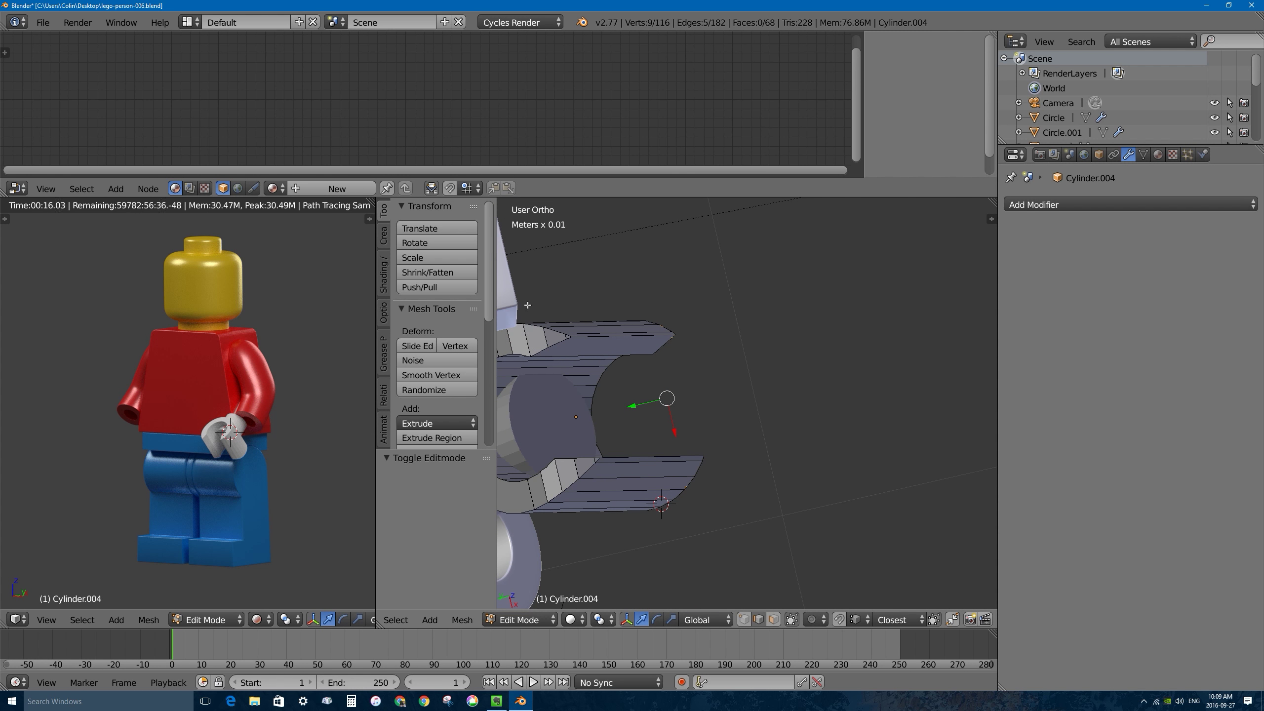
{"action": "middle_click_drag", "start_coordinate": [564, 528], "coordinate": [710, 513], "text": "shift"}
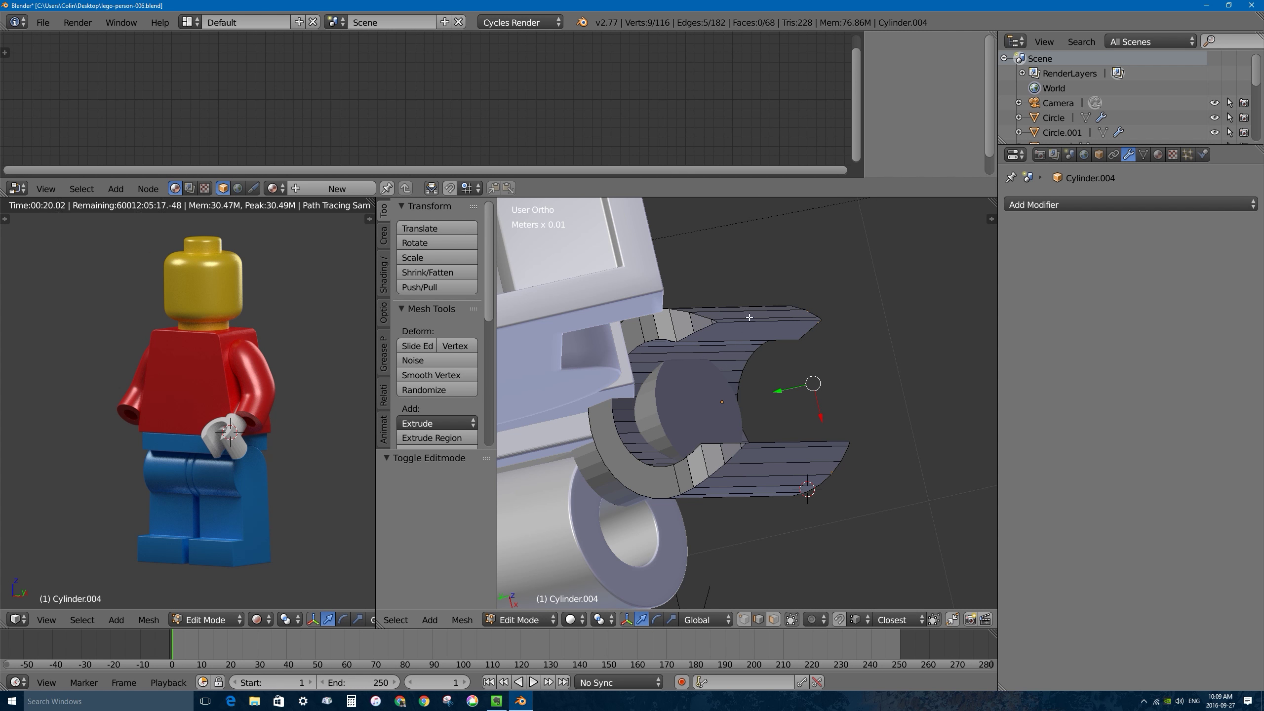
{"action": "middle_click_drag", "start_coordinate": [749, 317], "coordinate": [696, 423]}
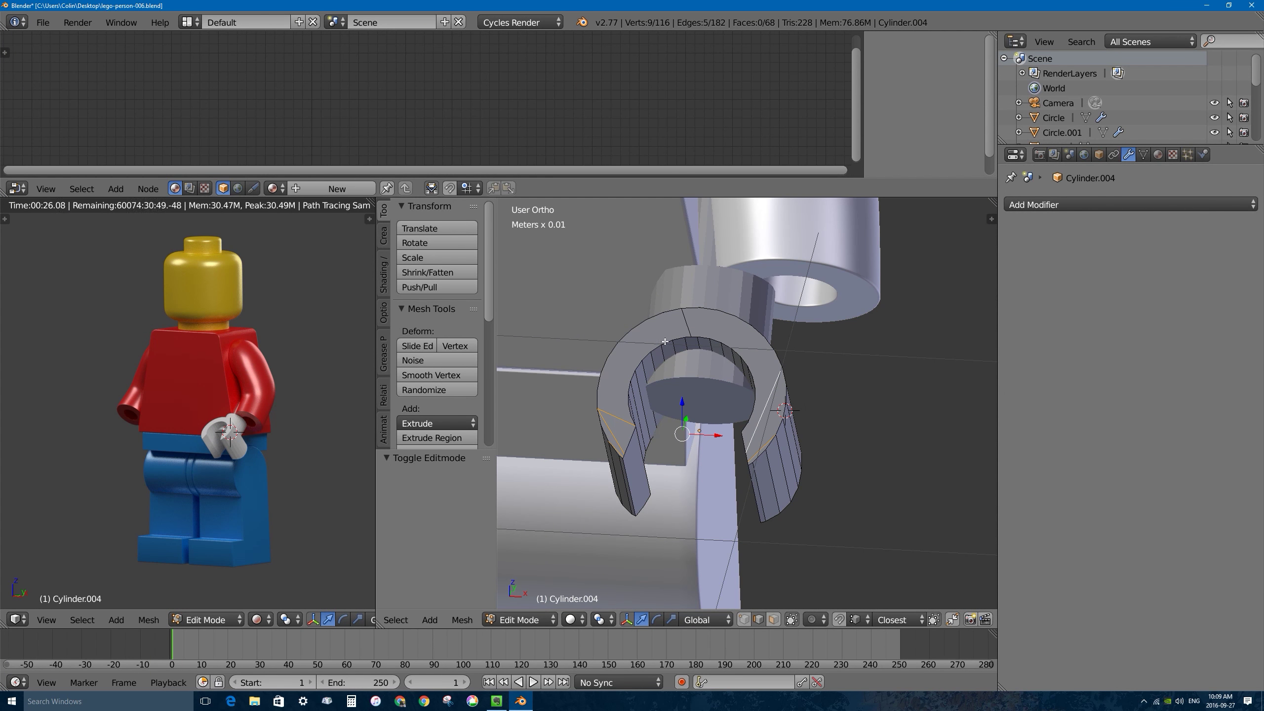
{"action": "key", "text": "x"}
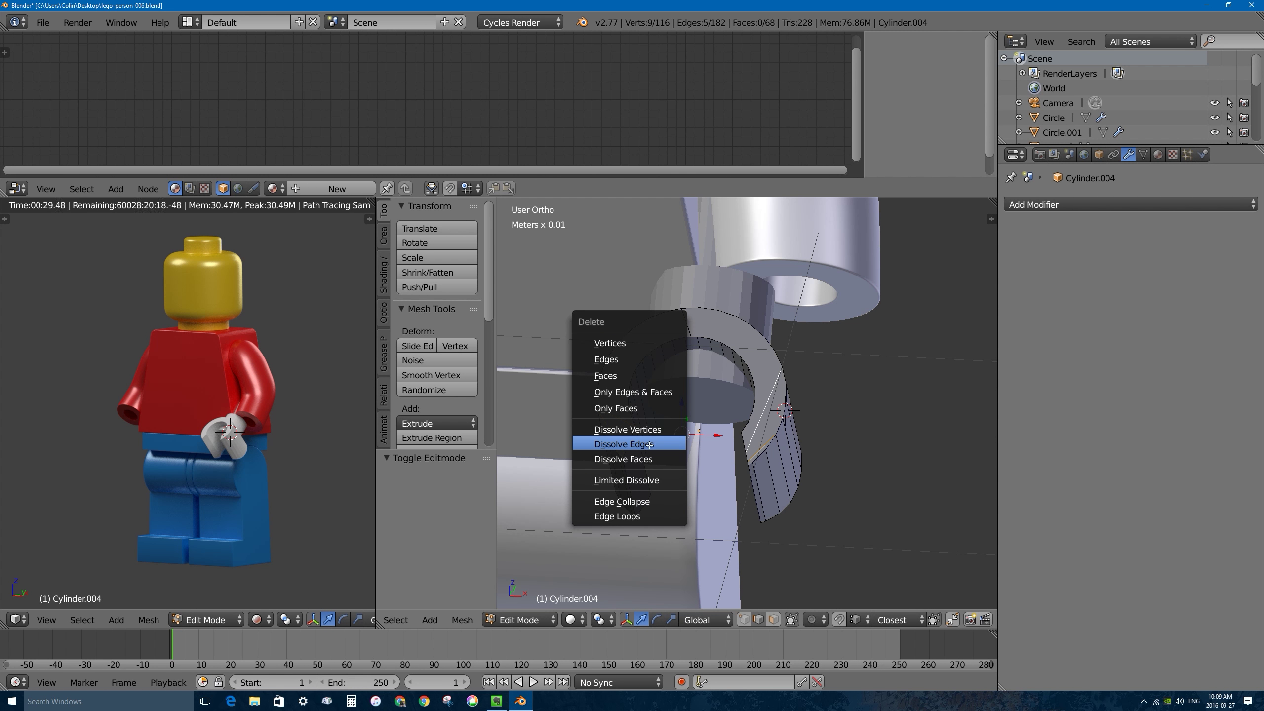
{"action": "left_click", "coordinate": [649, 445]}
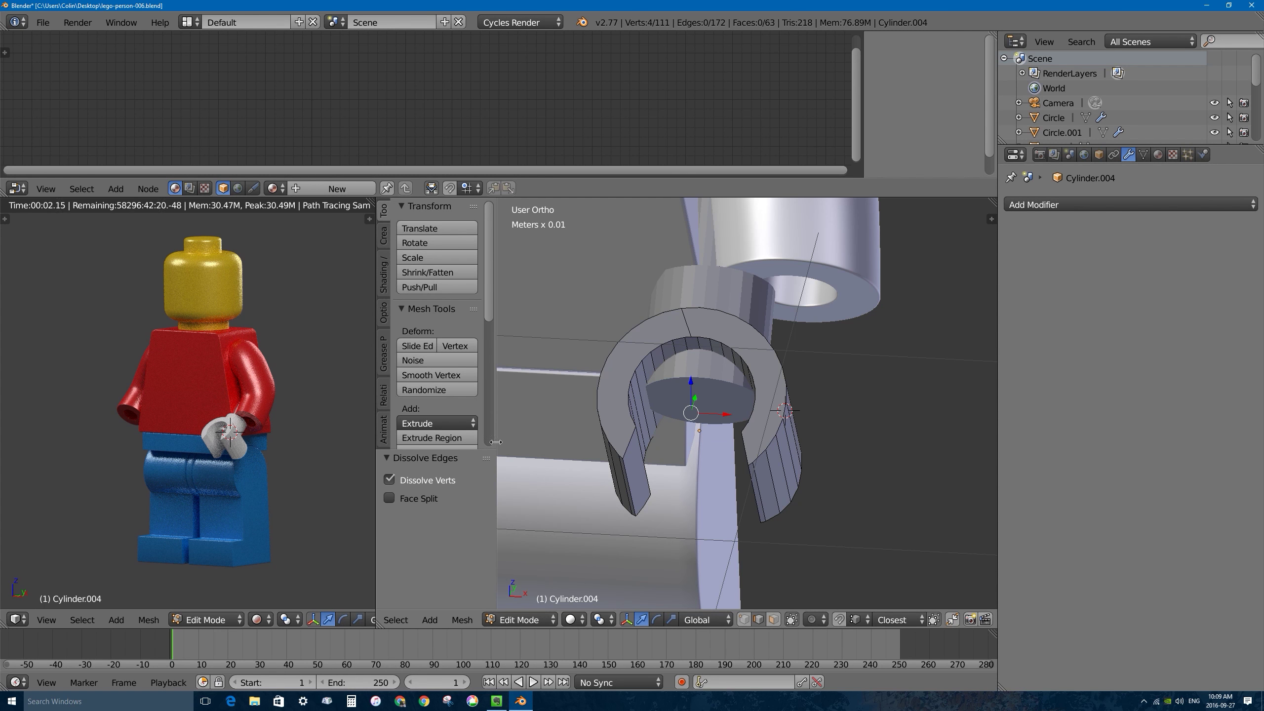
Reshape both fingertips by moving their lengthwise edges in matching pairs, including a move of 0.222 mm along the local Y axis.
{"action": "mouse_move", "coordinate": [495, 450]}
{"action": "left_mouse_down"}
{"action": "mouse_move", "coordinate": [450, 449]}
{"action": "mouse_move", "coordinate": [515, 449]}
{"action": "left_mouse_up"}
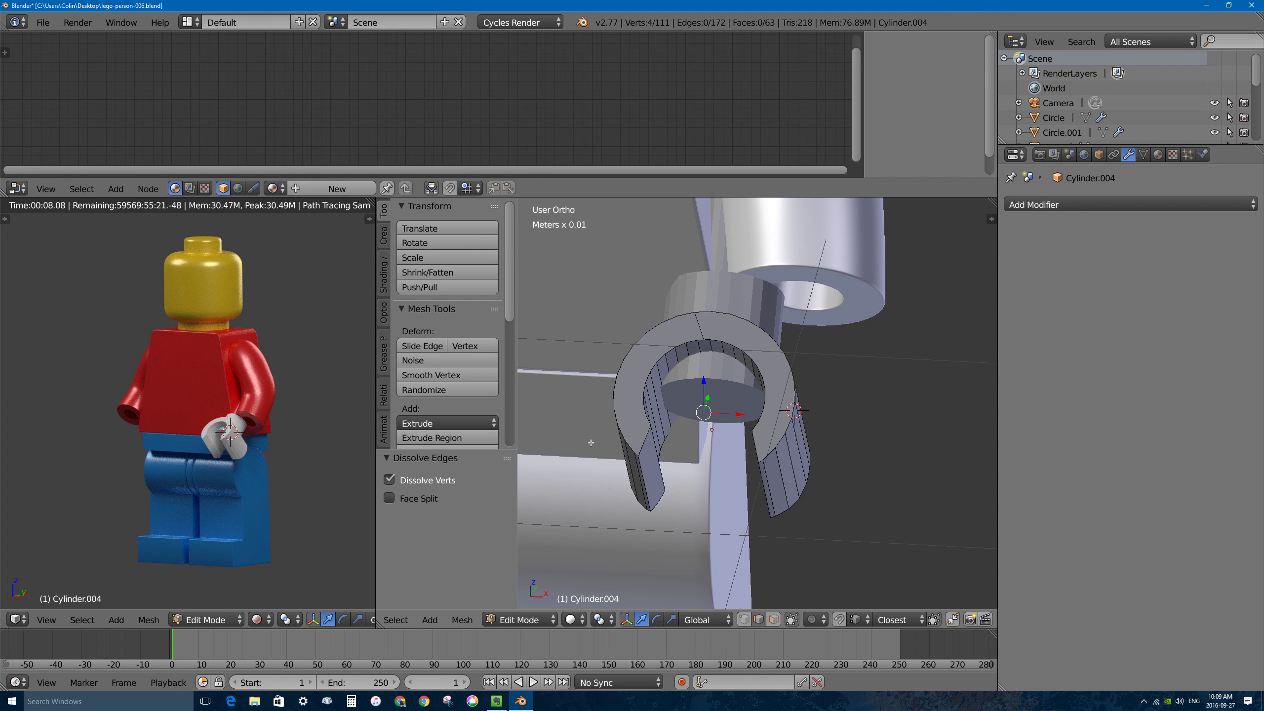
{"action": "middle_click_drag", "start_coordinate": [669, 380], "coordinate": [681, 370]}
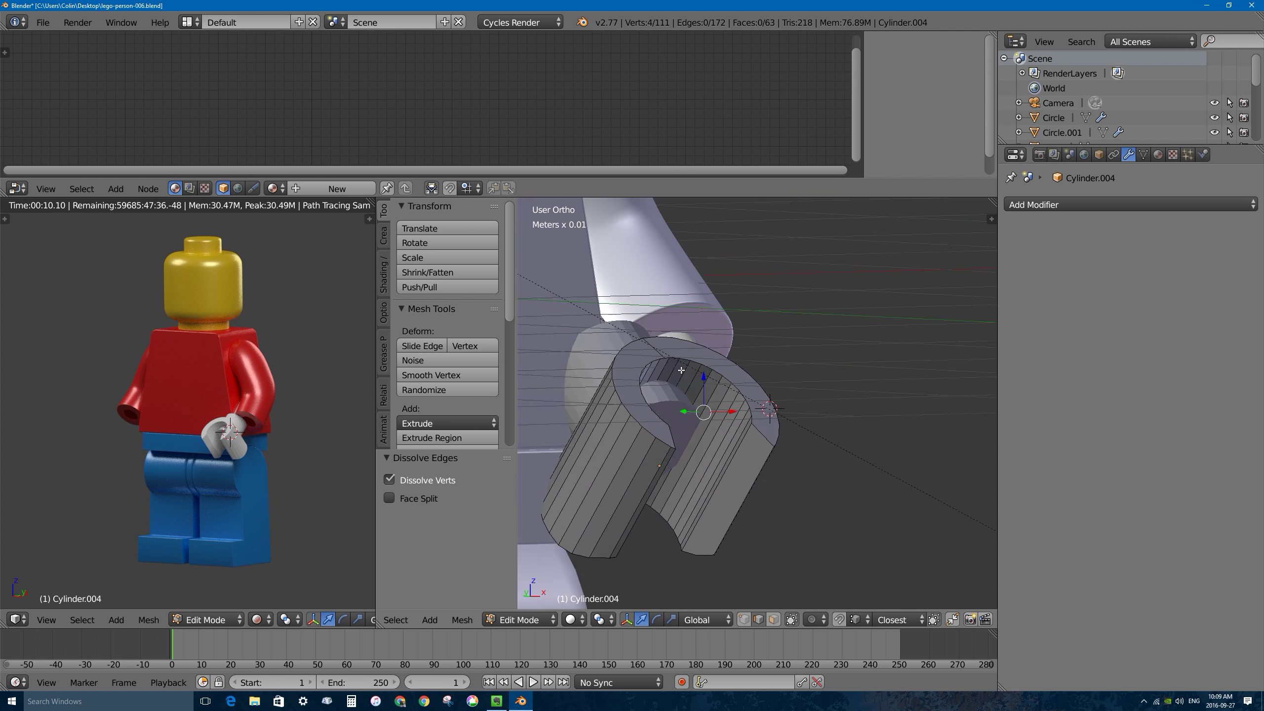
{"action": "scroll", "coordinate": [629, 451], "scroll_direction": "up", "scroll_amount": 3}
{"action": "middle_click_drag", "start_coordinate": [619, 441], "coordinate": [675, 359]}
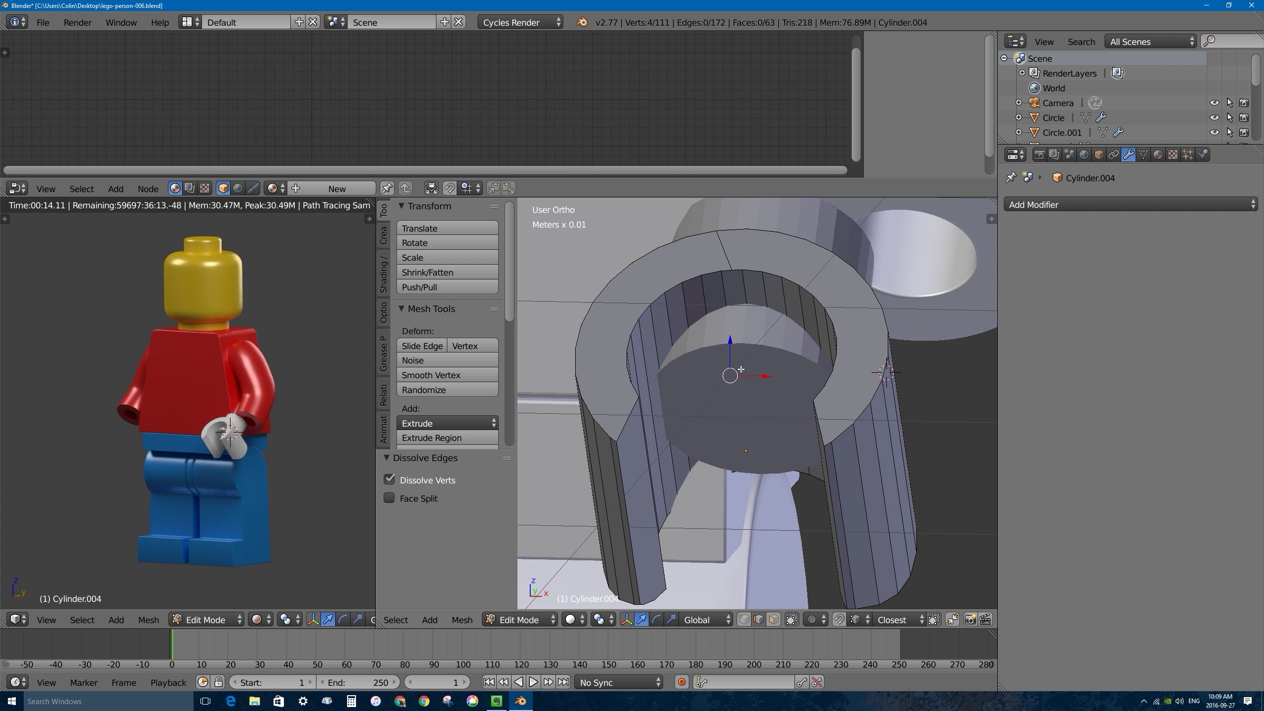
{"action": "middle_click_drag", "start_coordinate": [696, 411], "coordinate": [751, 427]}
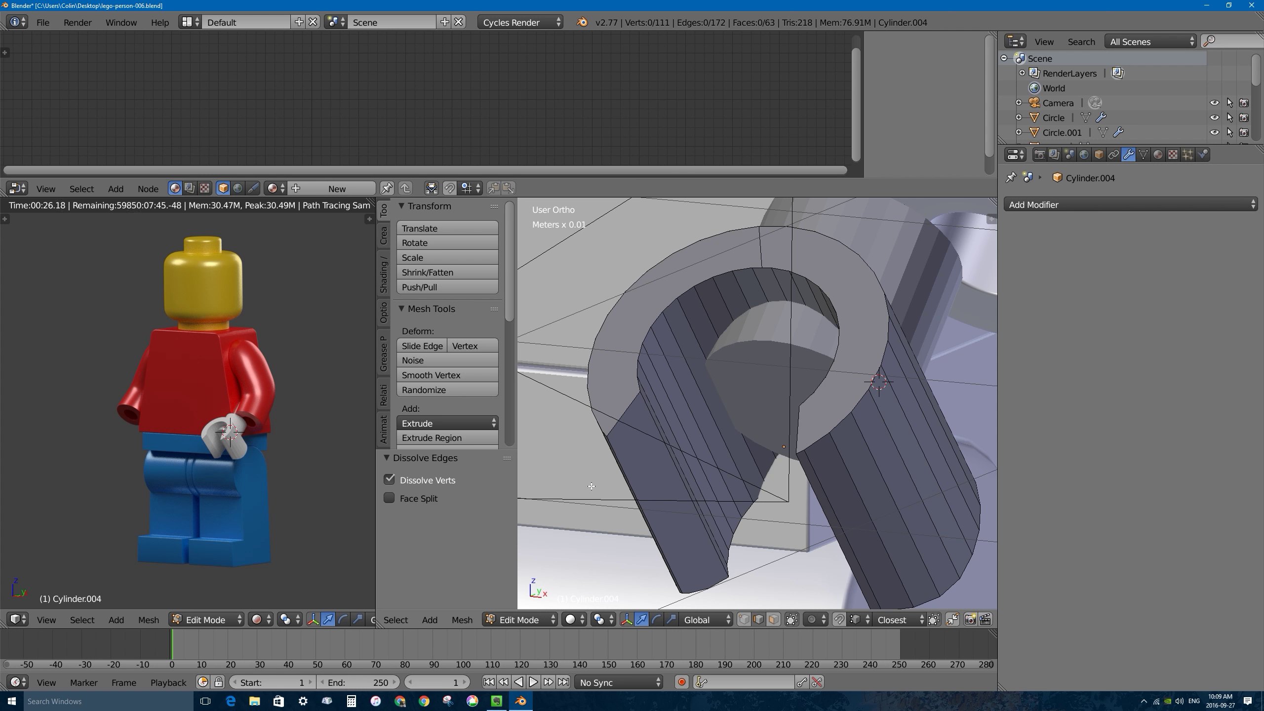
{"action": "middle_click_drag", "start_coordinate": [761, 602], "coordinate": [620, 464]}
{"action": "right_click", "coordinate": [618, 462]}
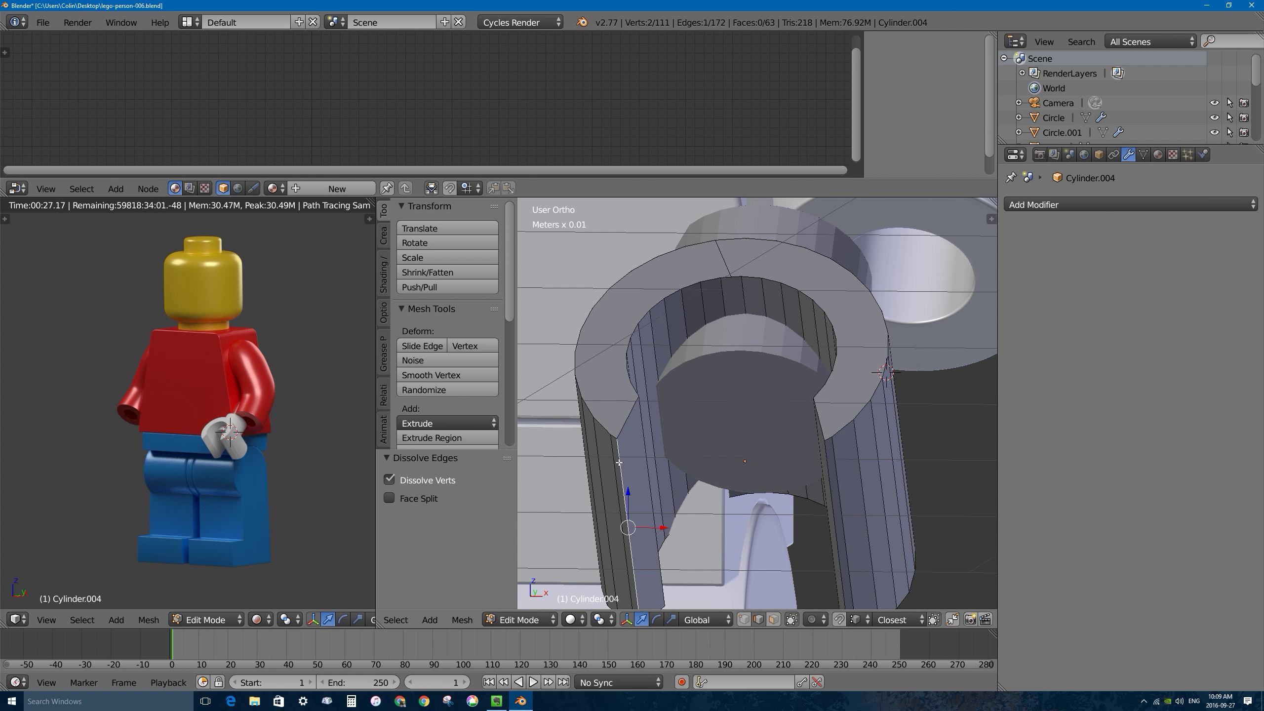
{"action": "right_click", "coordinate": [830, 483], "text": "shift"}
{"action": "middle_click_drag", "start_coordinate": [830, 483], "coordinate": [804, 557]}
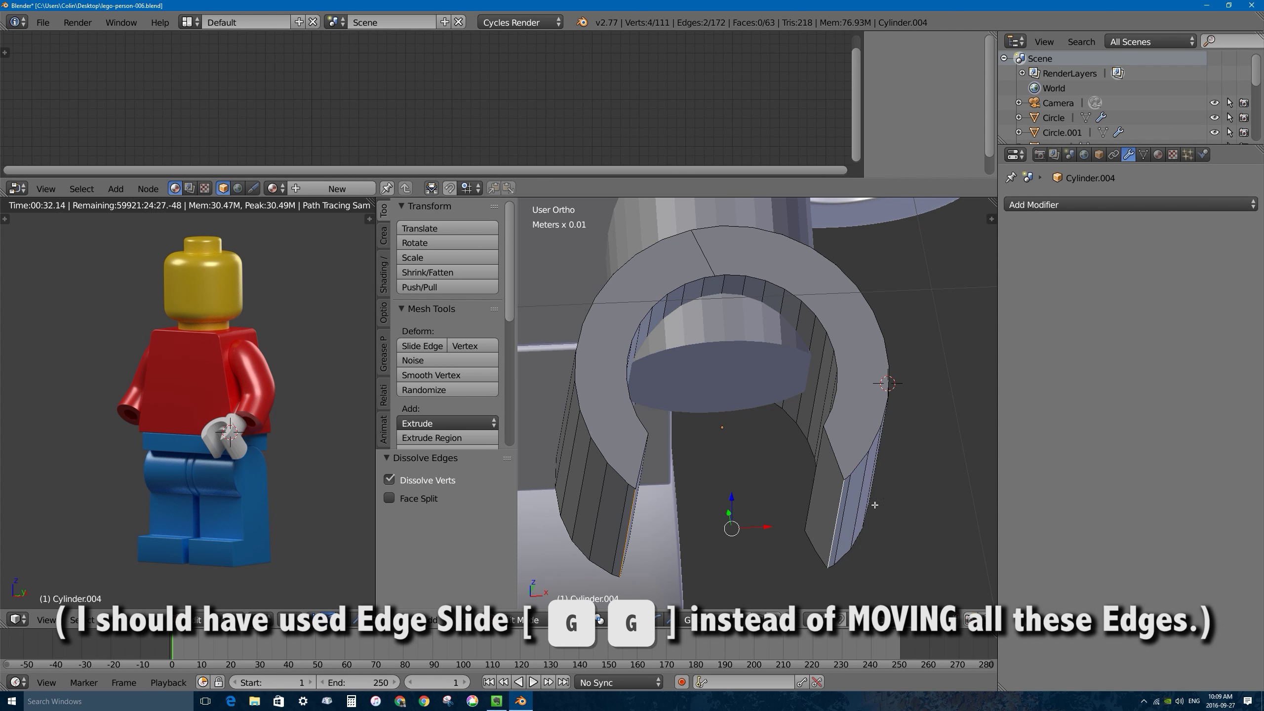
{"action": "key", "text": "g"}
{"action": "key", "text": "x"}
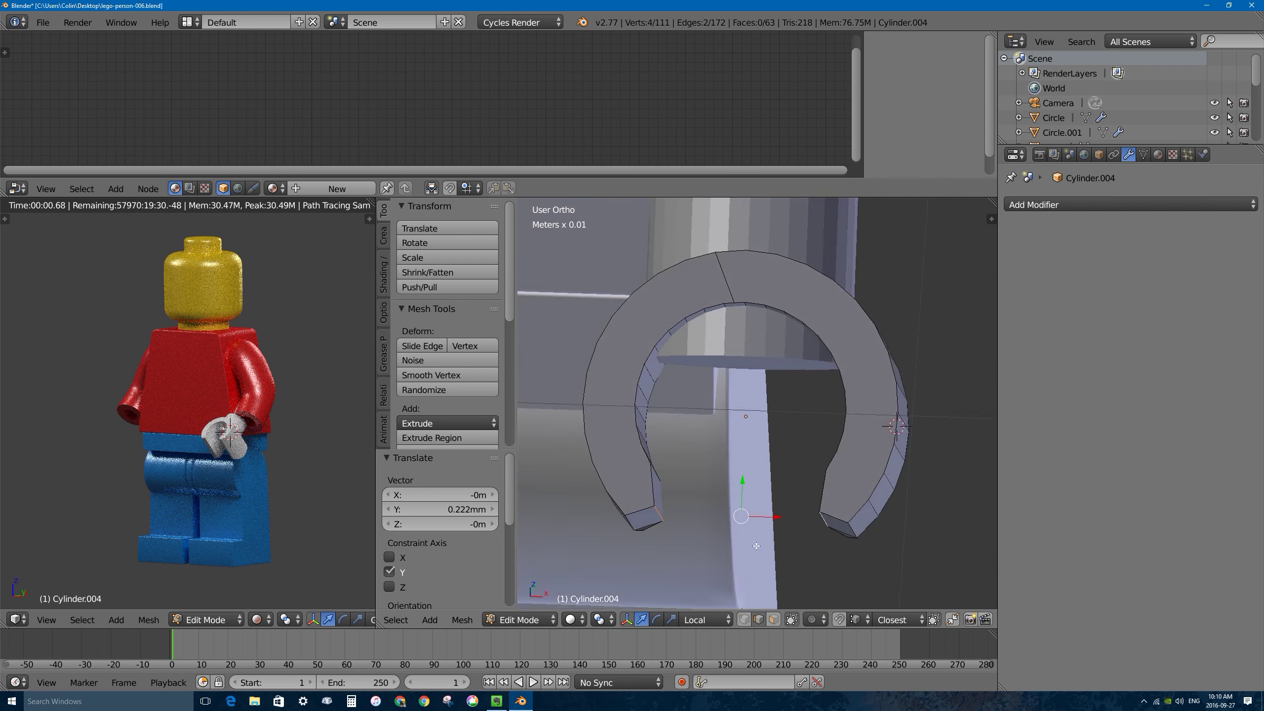
Move the outer lengthwise edges of both fingertips 0.105 mm along the local Y axis.
{"action": "middle_click_drag", "start_coordinate": [746, 498], "coordinate": [641, 513]}
{"action": "right_click", "coordinate": [629, 512]}
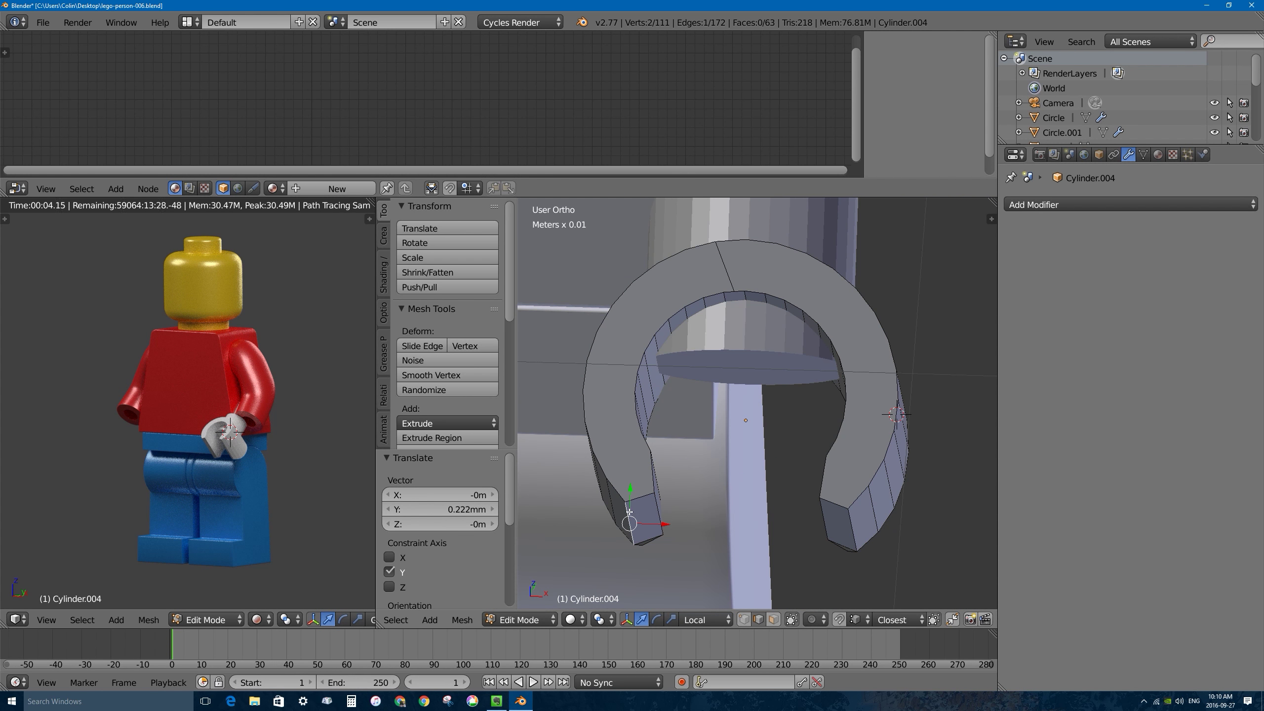
{"action": "right_click", "coordinate": [847, 524]}
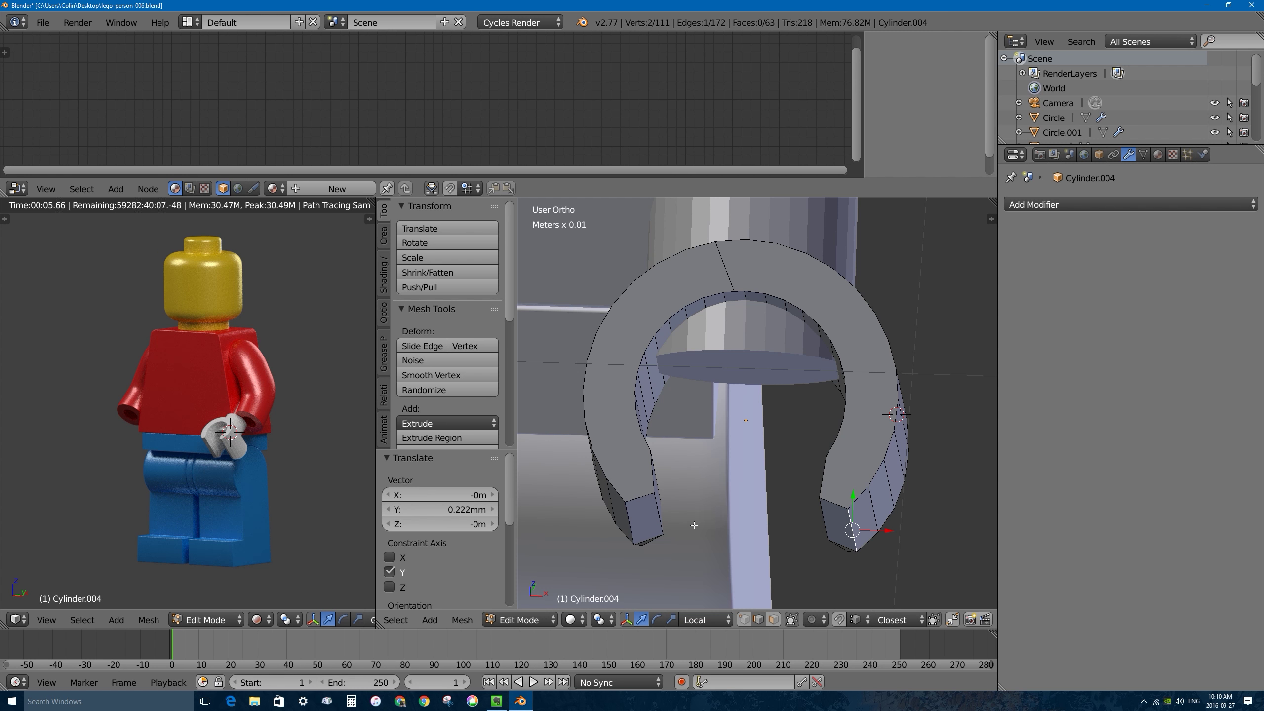
{"action": "right_click", "coordinate": [628, 511], "text": "shift"}
{"action": "key", "text": "g"}
{"action": "key", "text": "y"}
{"action": "key", "text": "y"}
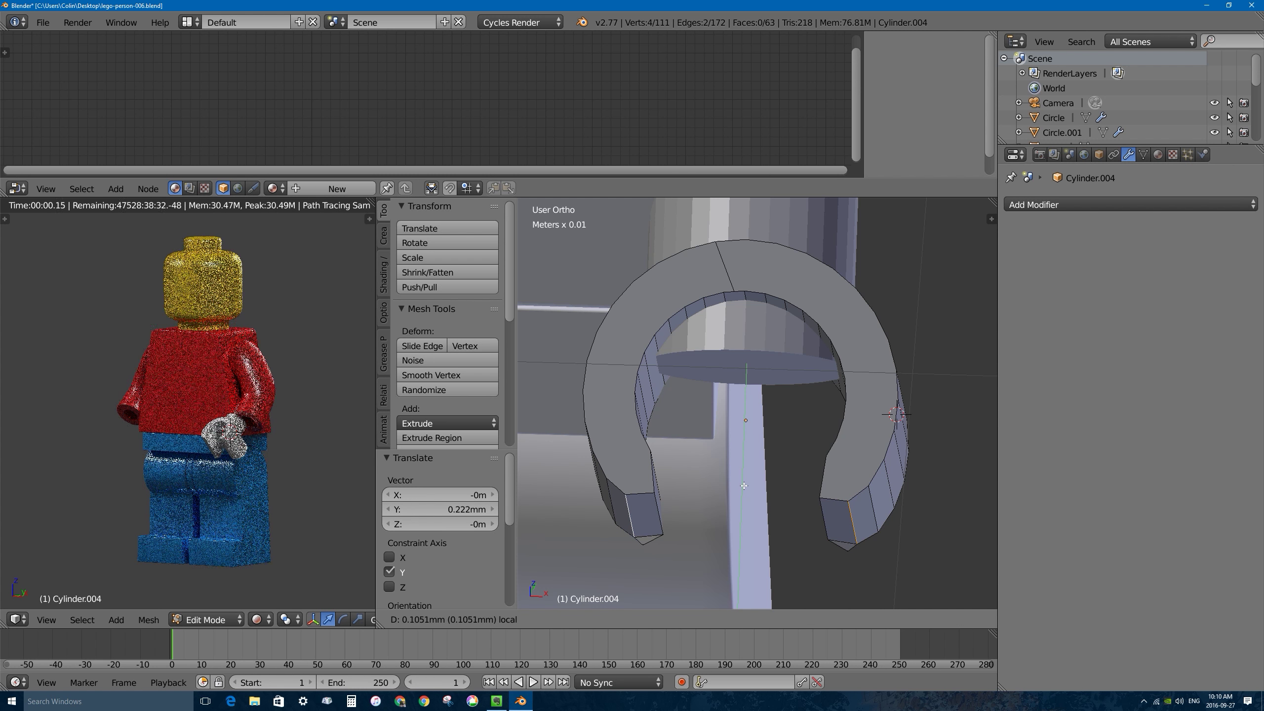
{"action": "left_click", "coordinate": [743, 485]}
Scale the inner lengthwise edges of both fingertips by 1.124 along X and move them 0.153 mm along local Y.
{"action": "right_click", "coordinate": [822, 505]}
{"action": "right_click", "coordinate": [657, 505], "text": "shift"}
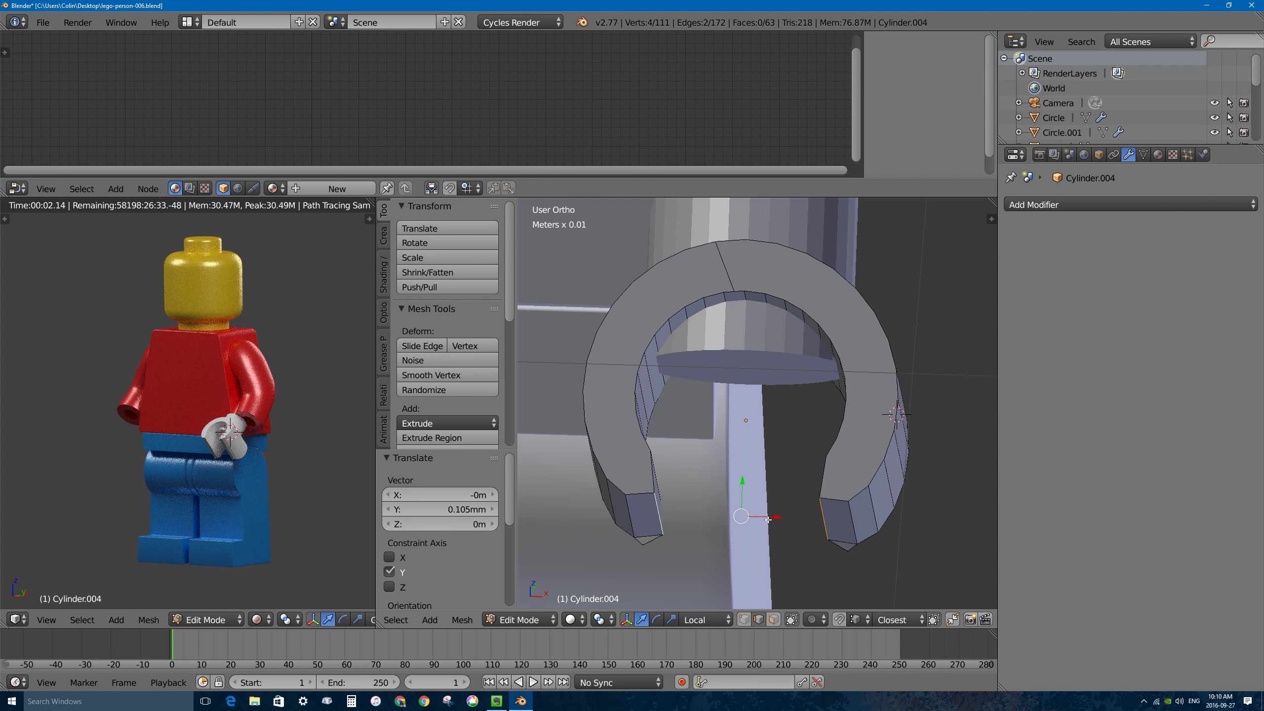
{"action": "key", "text": "s"}
{"action": "key", "text": "x"}
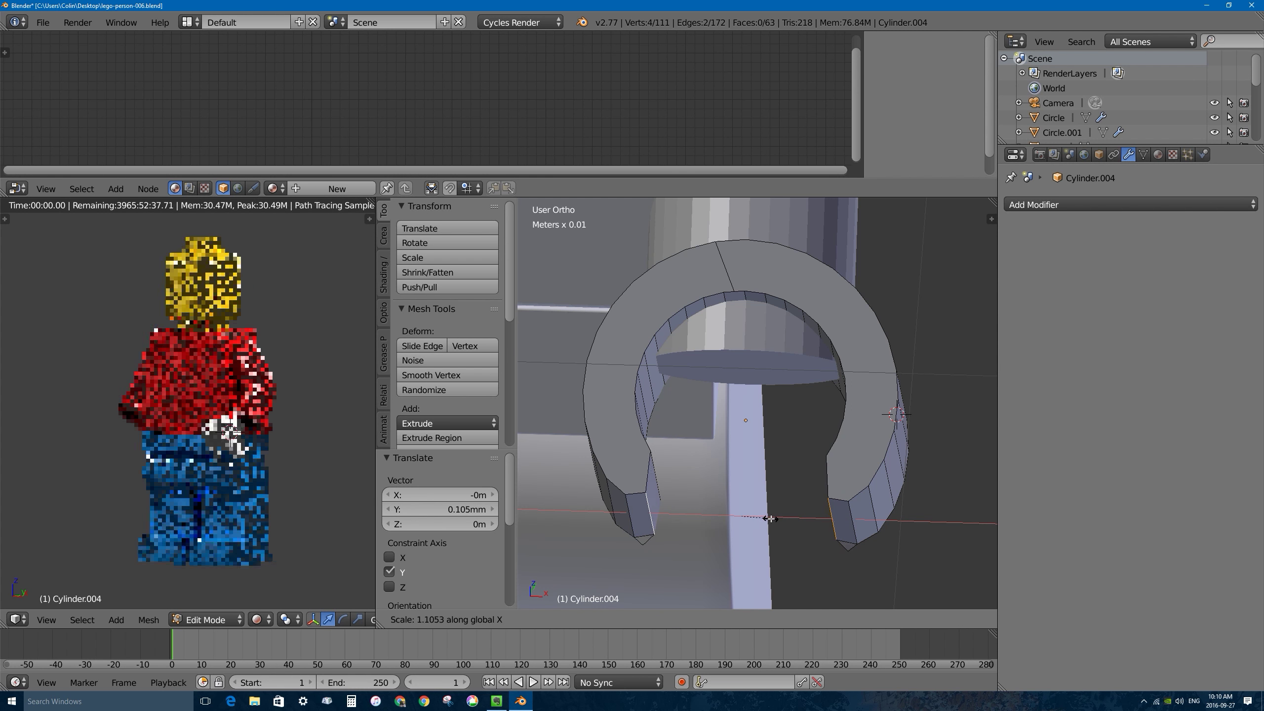
{"action": "left_click", "coordinate": [768, 516]}
{"action": "key", "text": "g"}
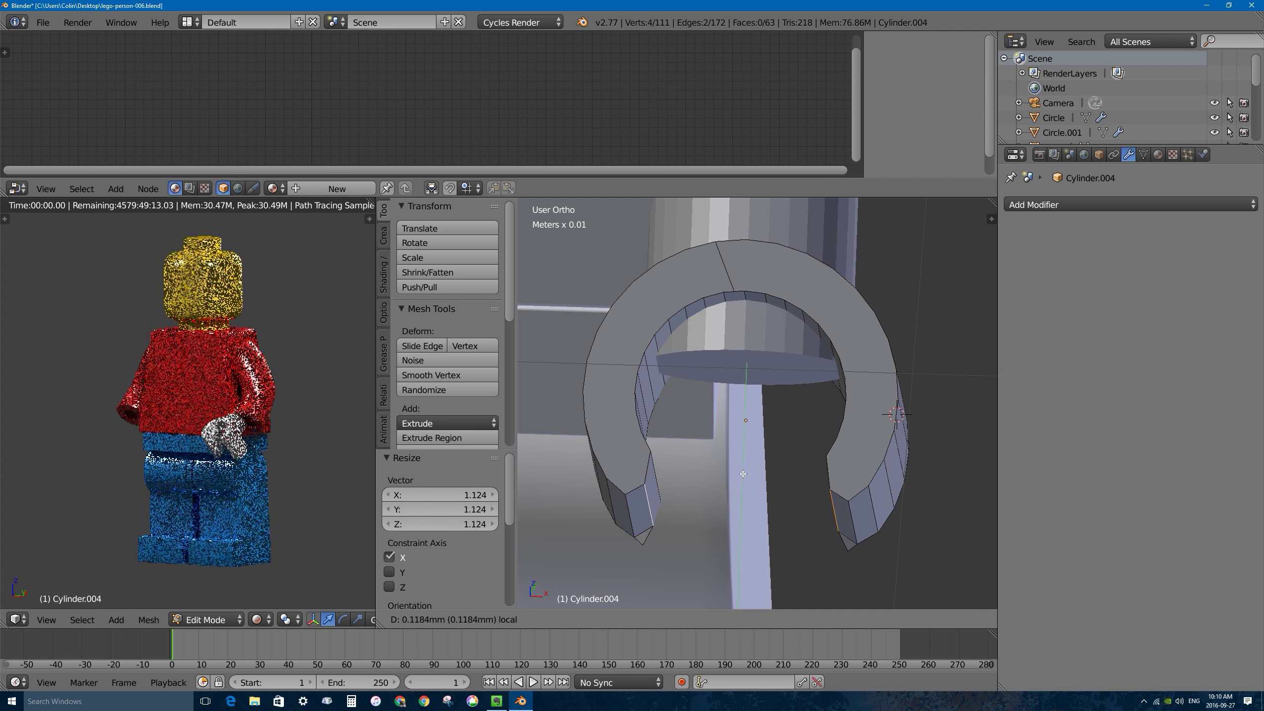
{"action": "key", "text": "y"}
{"action": "key", "text": "y"}
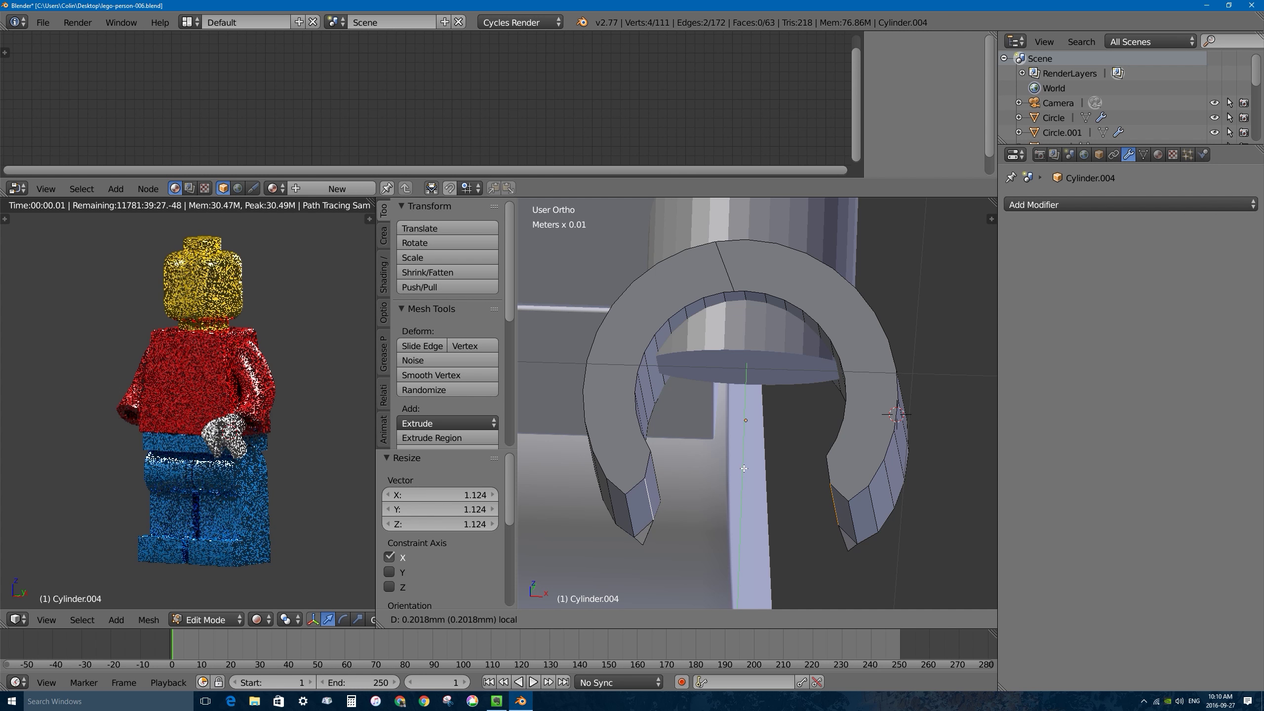
{"action": "left_click", "coordinate": [743, 472]}
Scale the outer lengthwise edges of both fingertips by 0.966 along the X axis.
{"action": "left_click", "coordinate": [625, 507]}
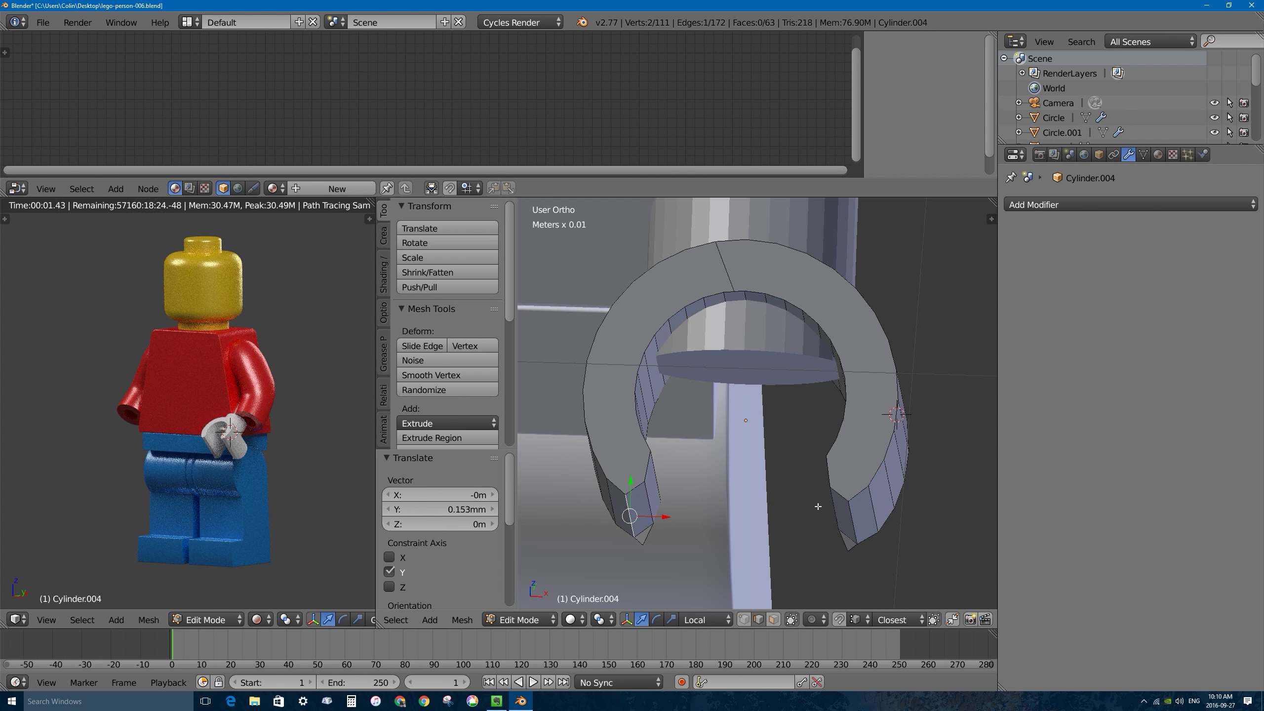
{"action": "left_click", "coordinate": [849, 516], "text": "shift"}
{"action": "key", "text": "s"}
{"action": "key", "text": "x"}
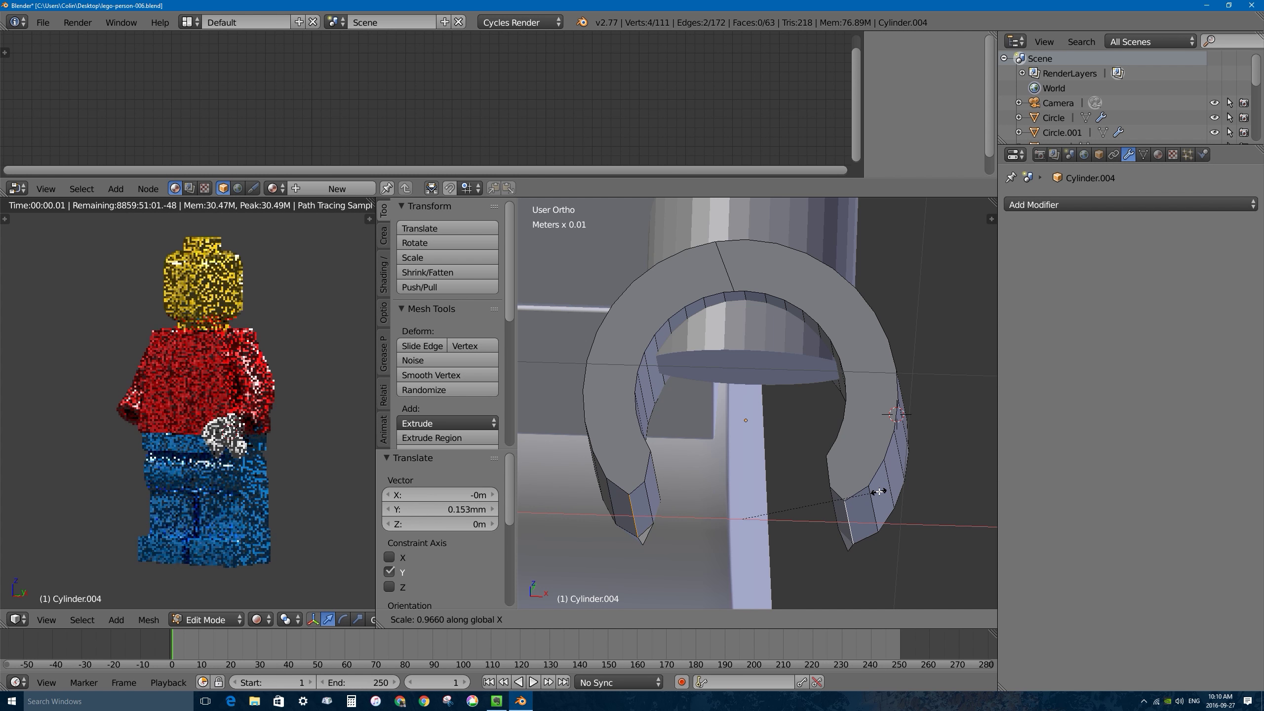
{"action": "left_click", "coordinate": [878, 491]}
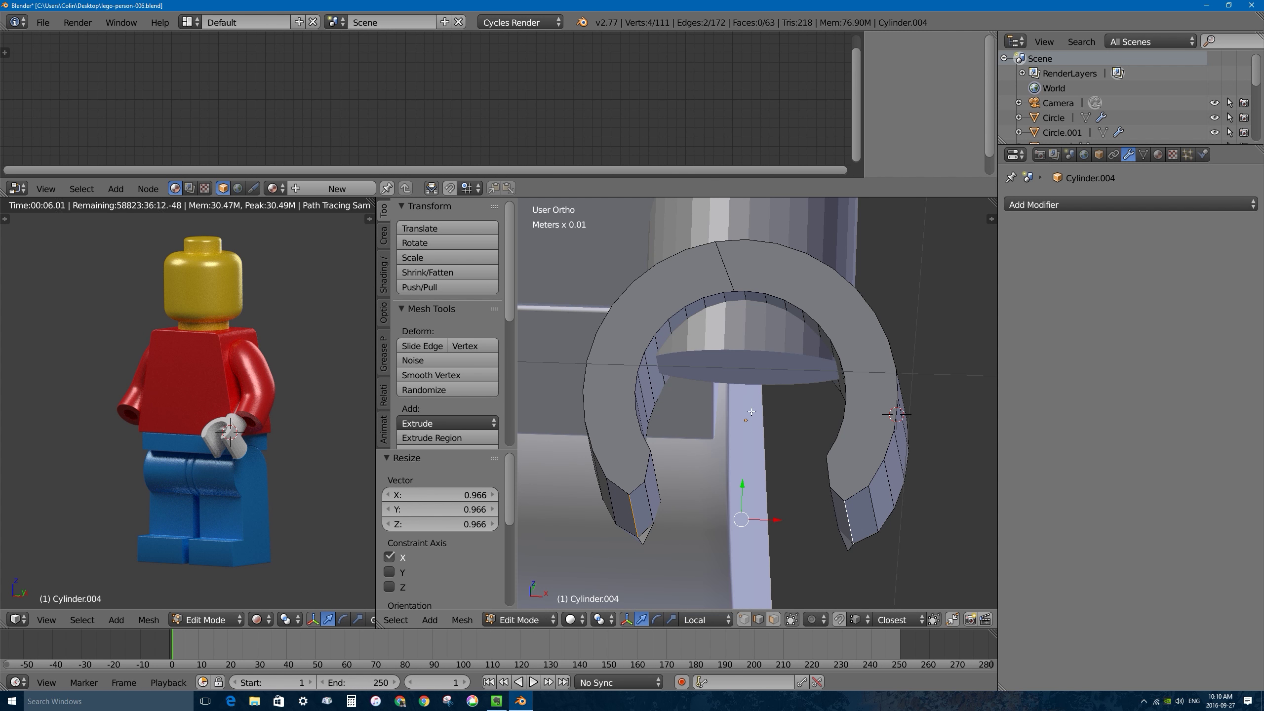
Select the two flat faces on one end of the C-shaped grip and deselect the edge dividing them.
{"action": "middle_click_drag", "start_coordinate": [751, 411], "coordinate": [761, 407]}
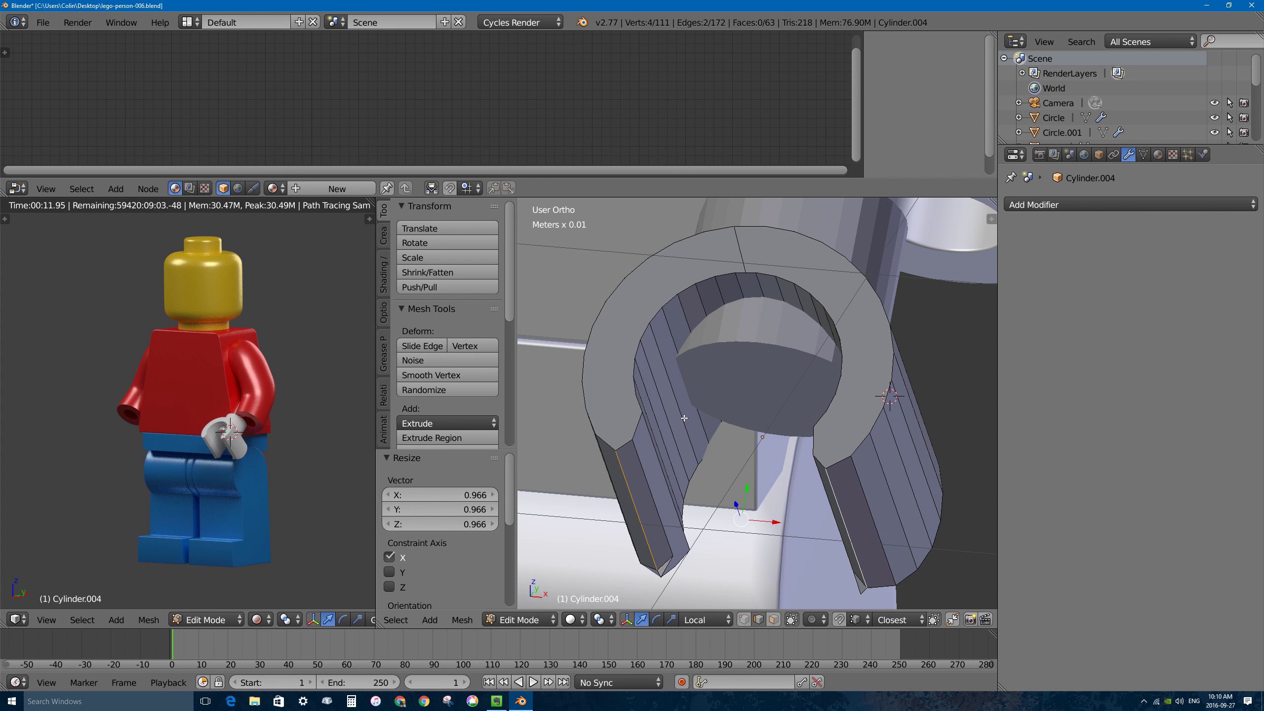
{"action": "left_click", "coordinate": [773, 619]}
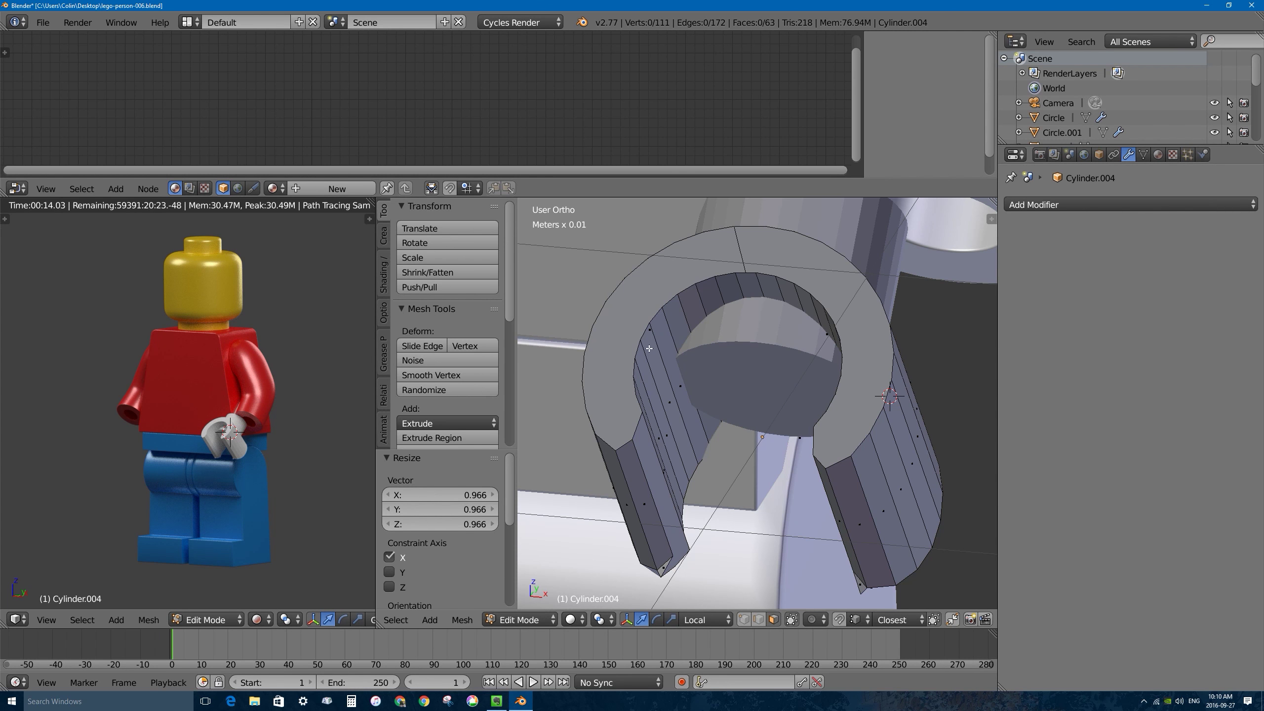
{"action": "left_click", "coordinate": [750, 273]}
{"action": "left_click", "coordinate": [779, 255], "text": "shift"}
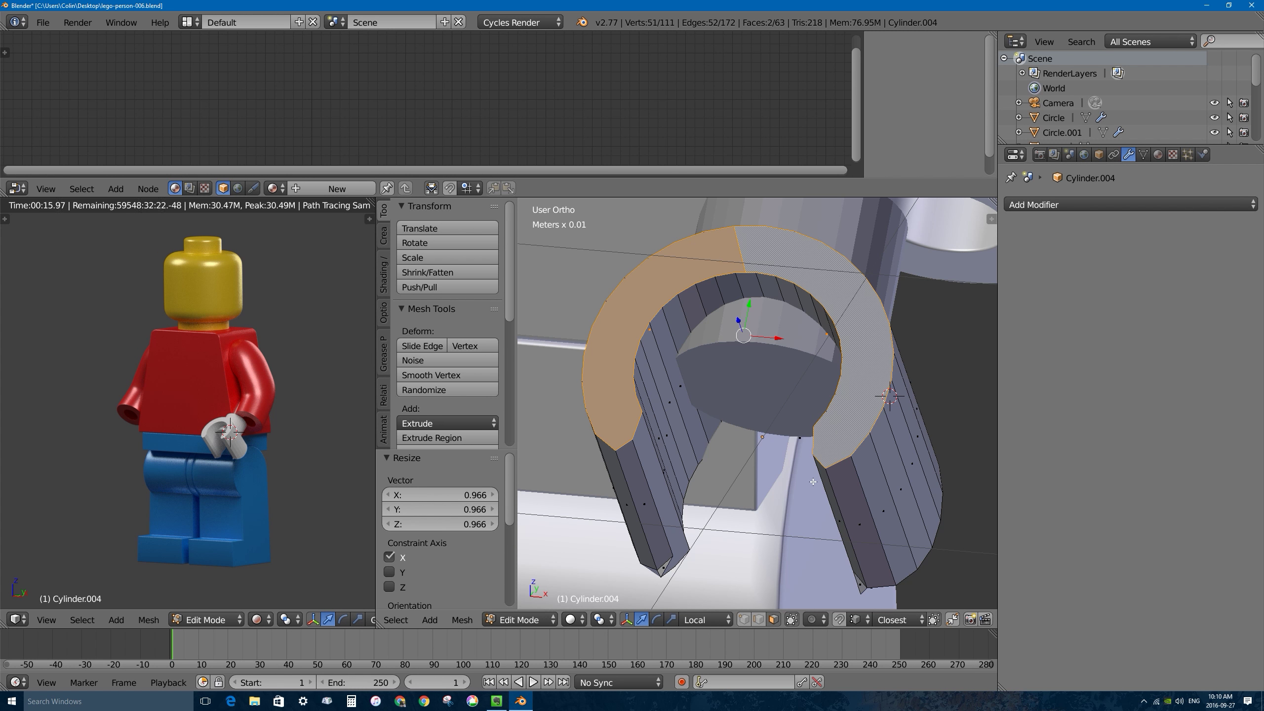
{"action": "left_click", "coordinate": [746, 248], "text": "shift"}
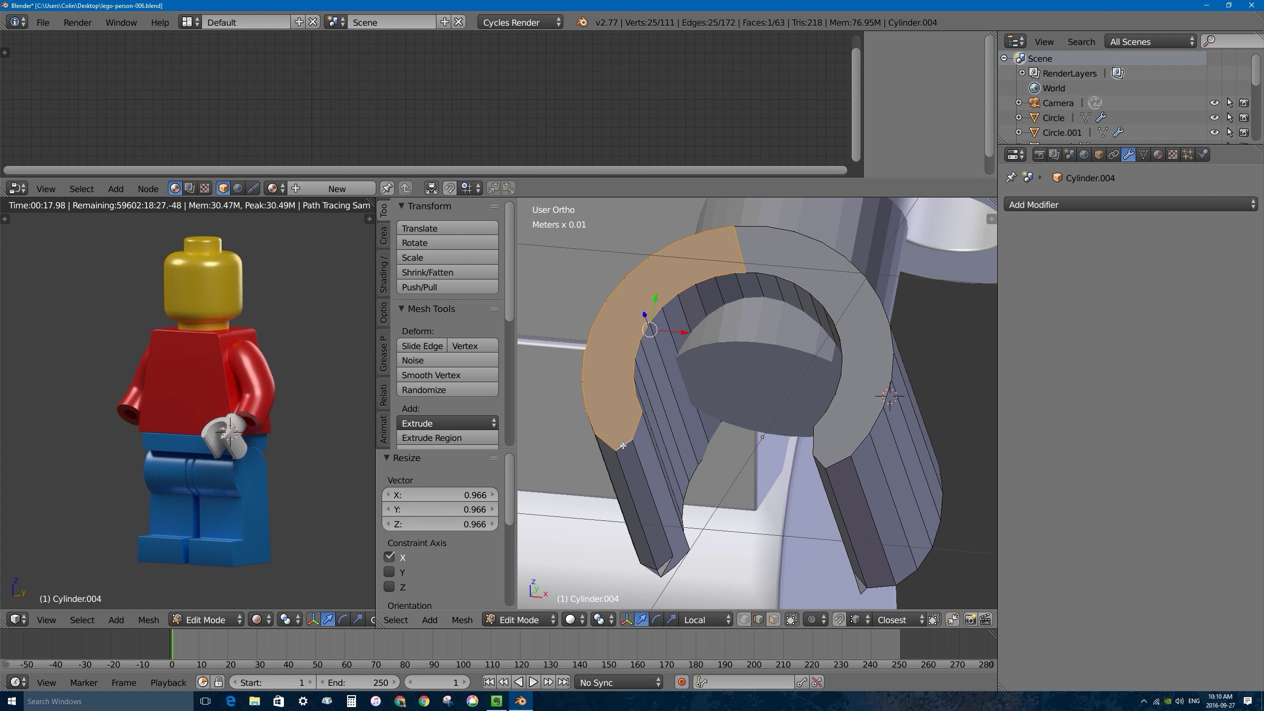
{"action": "left_click", "coordinate": [828, 244], "text": "shift"}
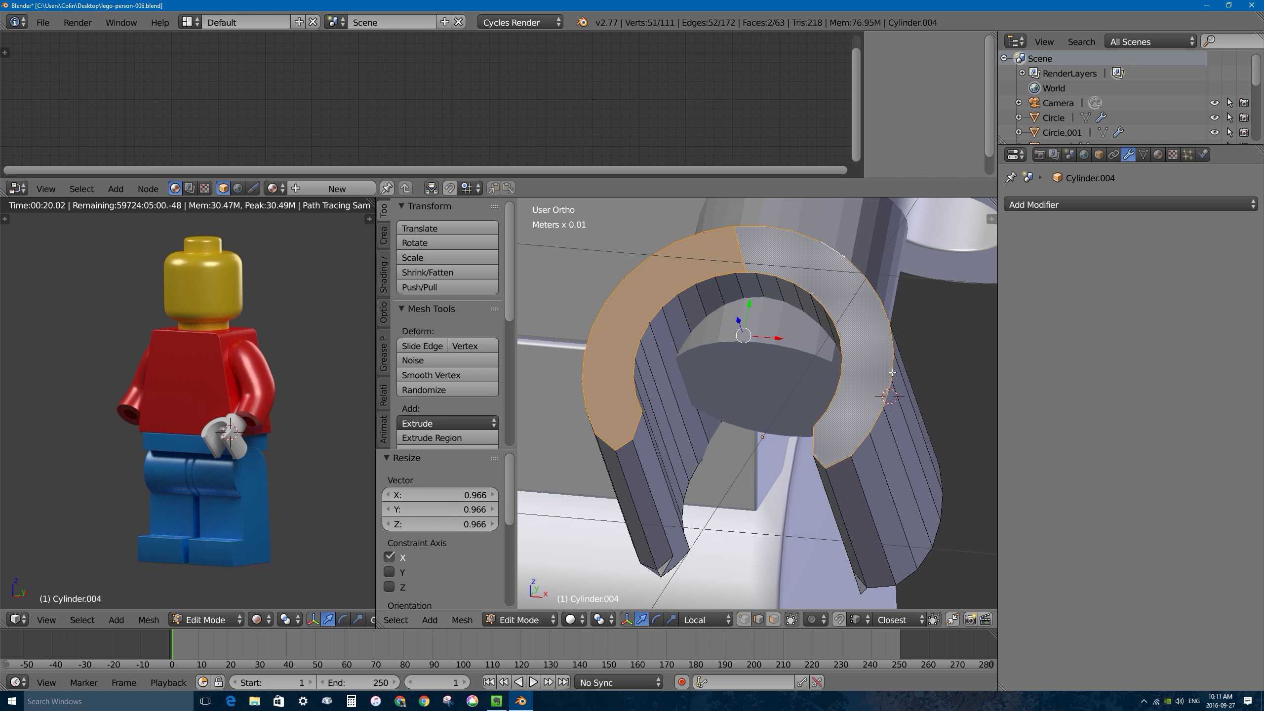
{"action": "right_click", "coordinate": [740, 247], "text": "shift"}
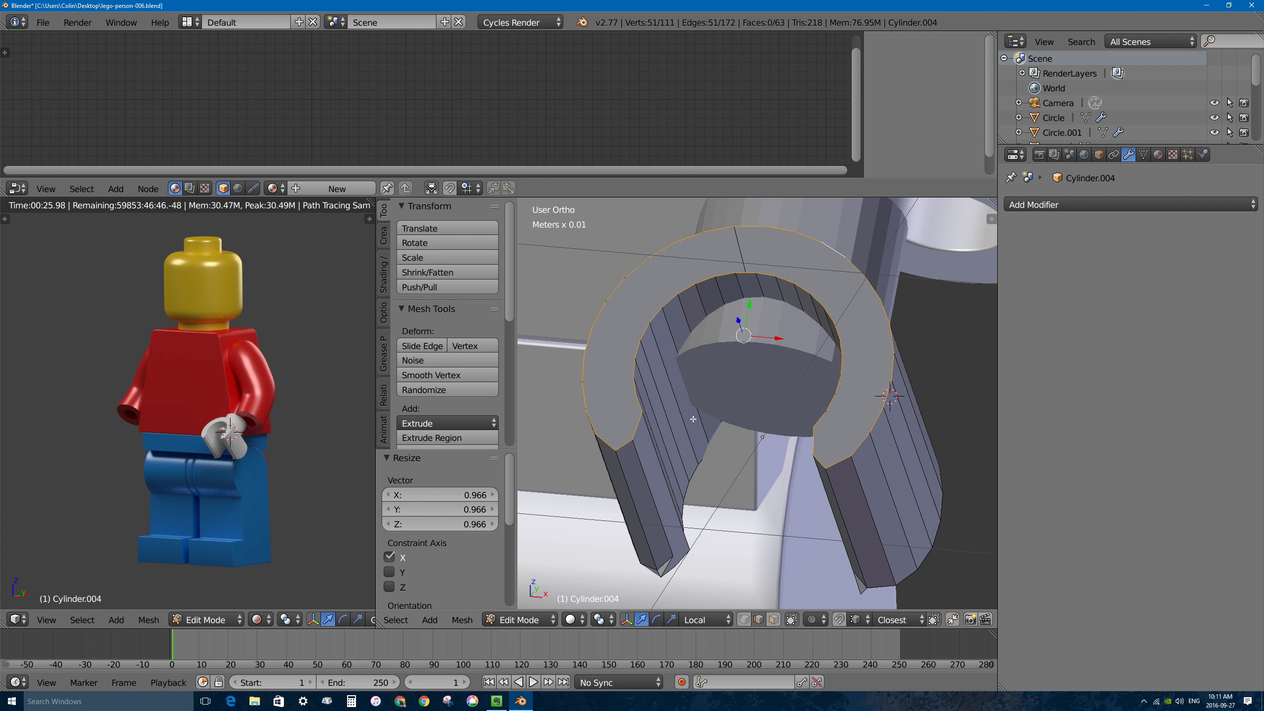
{"action": "middle_click_drag", "start_coordinate": [693, 420], "coordinate": [848, 388]}
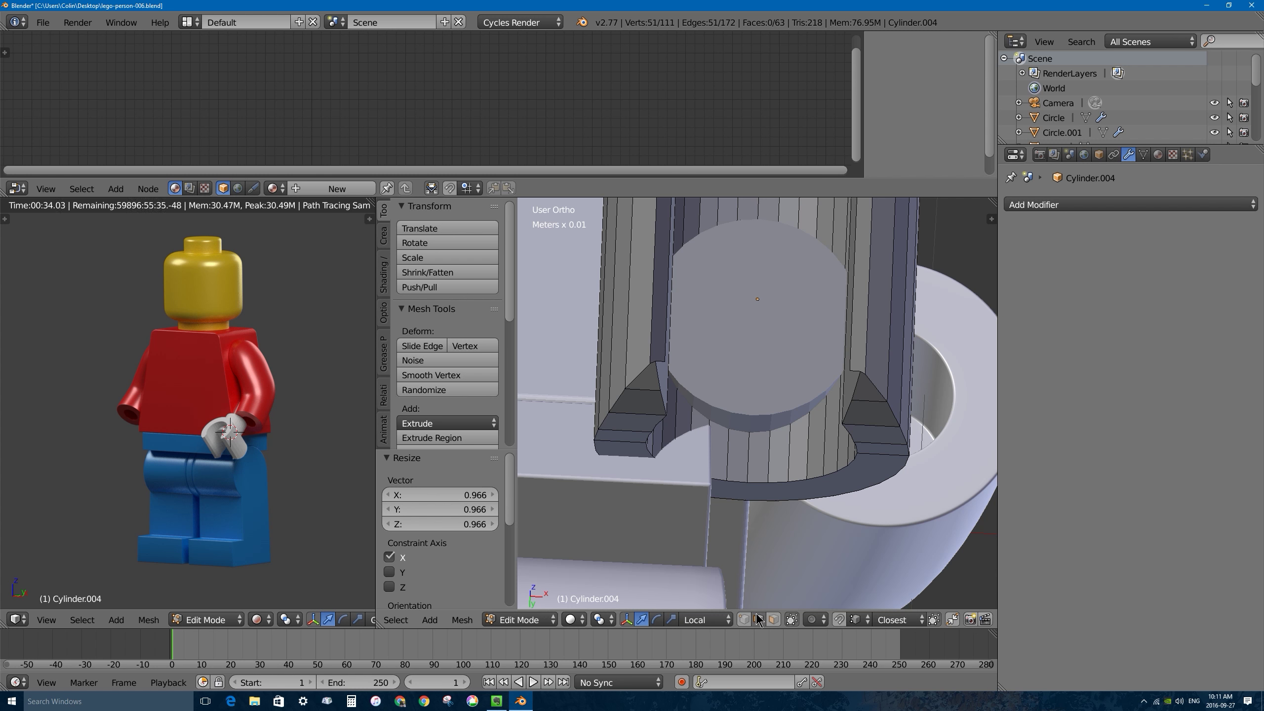
Dissolve the matching short edges at the lower ends of both fingertips.
{"action": "right_click", "coordinate": [651, 363]}
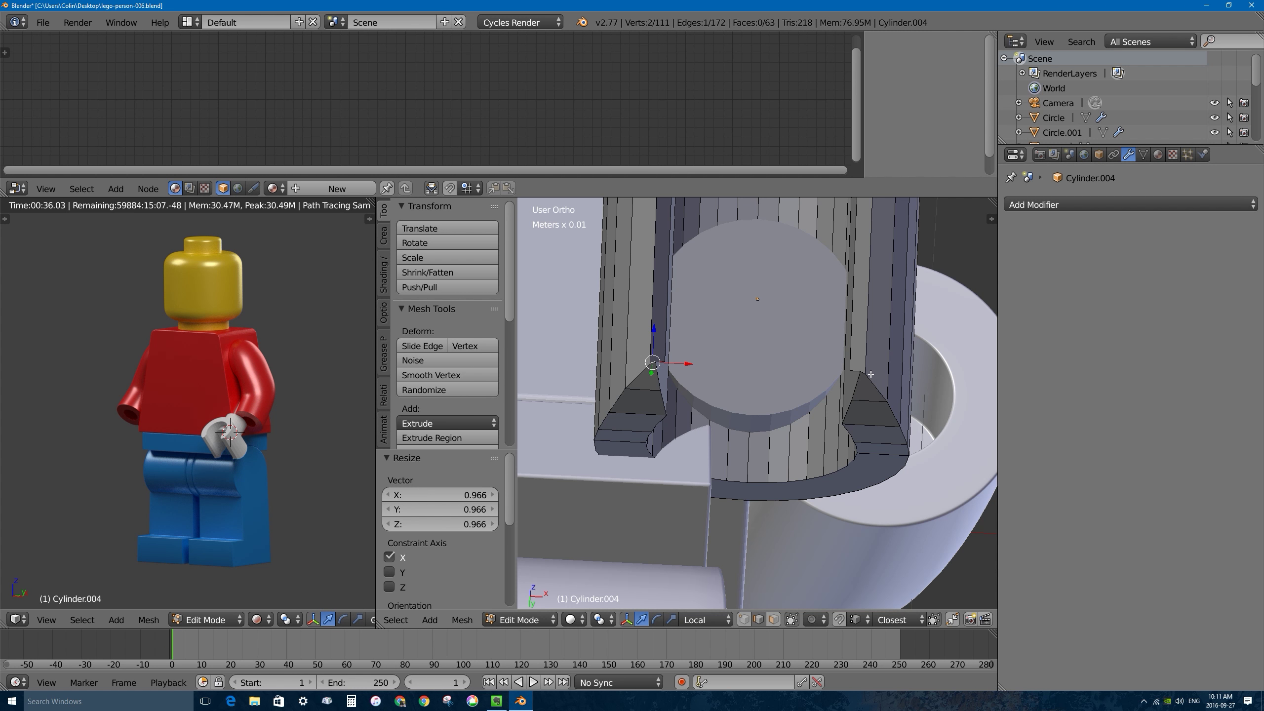
{"action": "scroll", "coordinate": [862, 371], "scroll_direction": "up", "scroll_amount": 2}
{"action": "scroll", "coordinate": [869, 373], "scroll_direction": "down", "scroll_amount": 1}
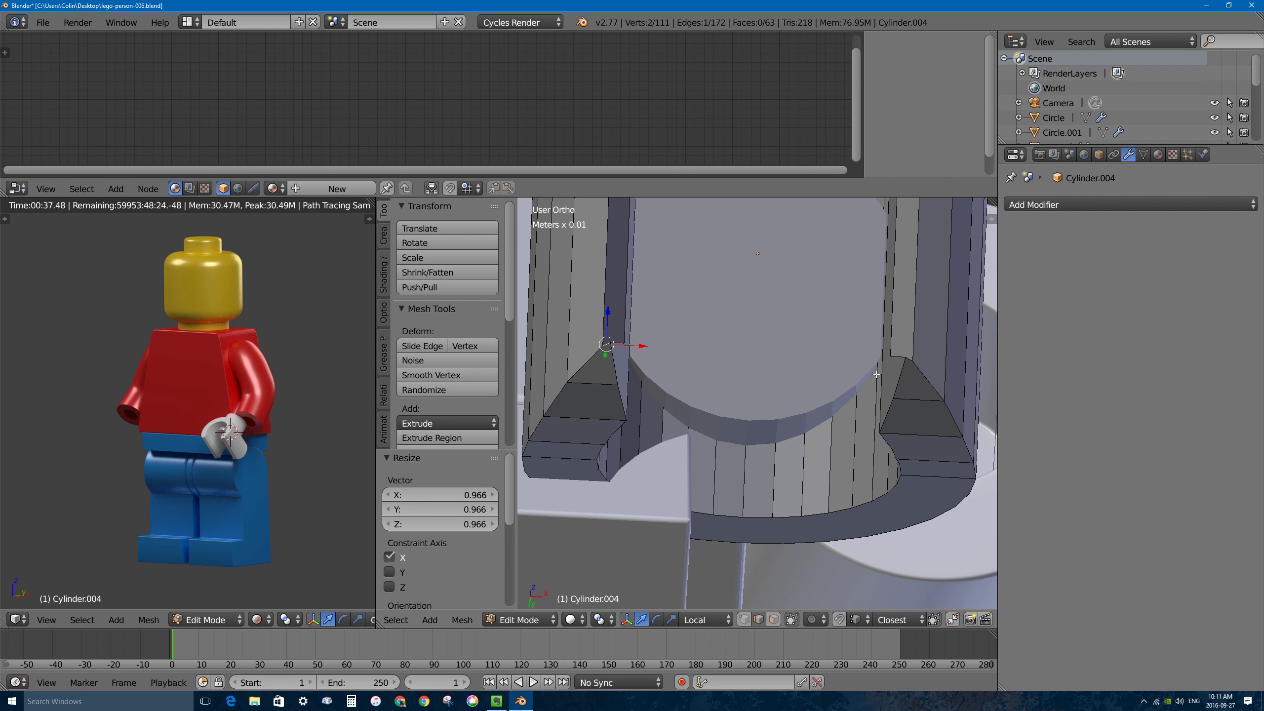
{"action": "right_click", "coordinate": [913, 362], "text": "shift"}
{"action": "middle_click_drag", "start_coordinate": [876, 356], "coordinate": [655, 325]}
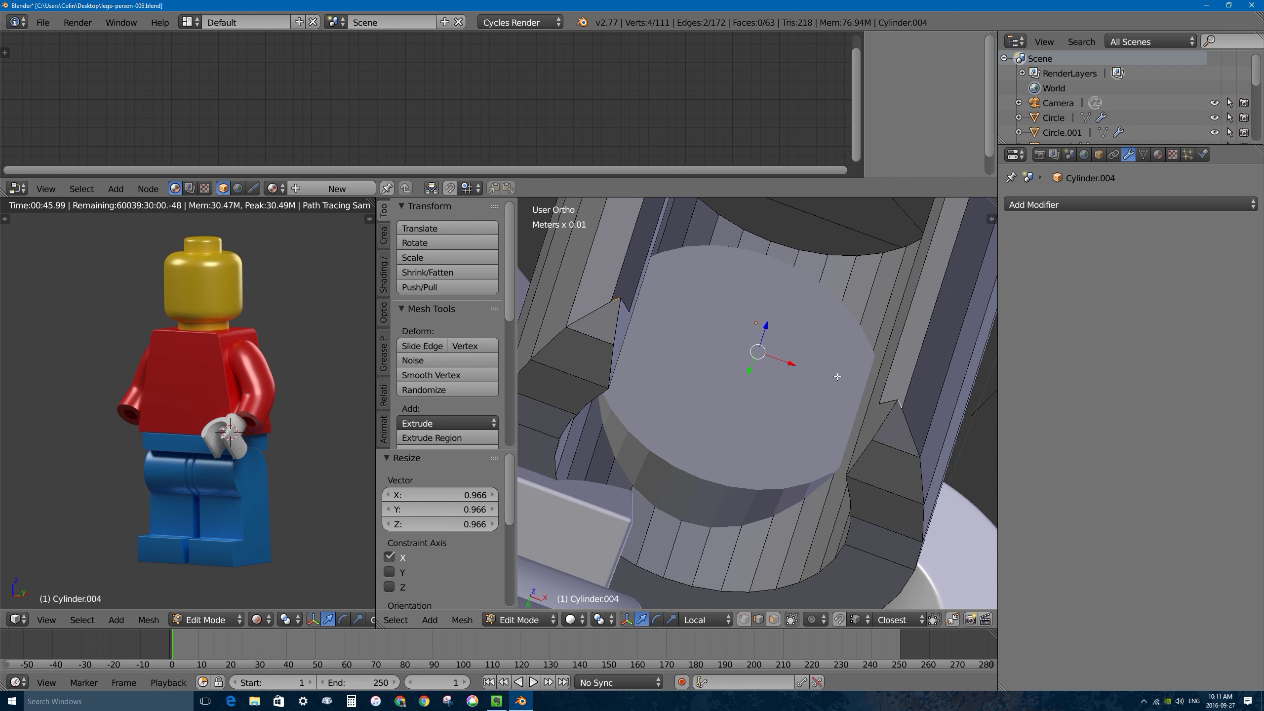
{"action": "key", "text": "x"}
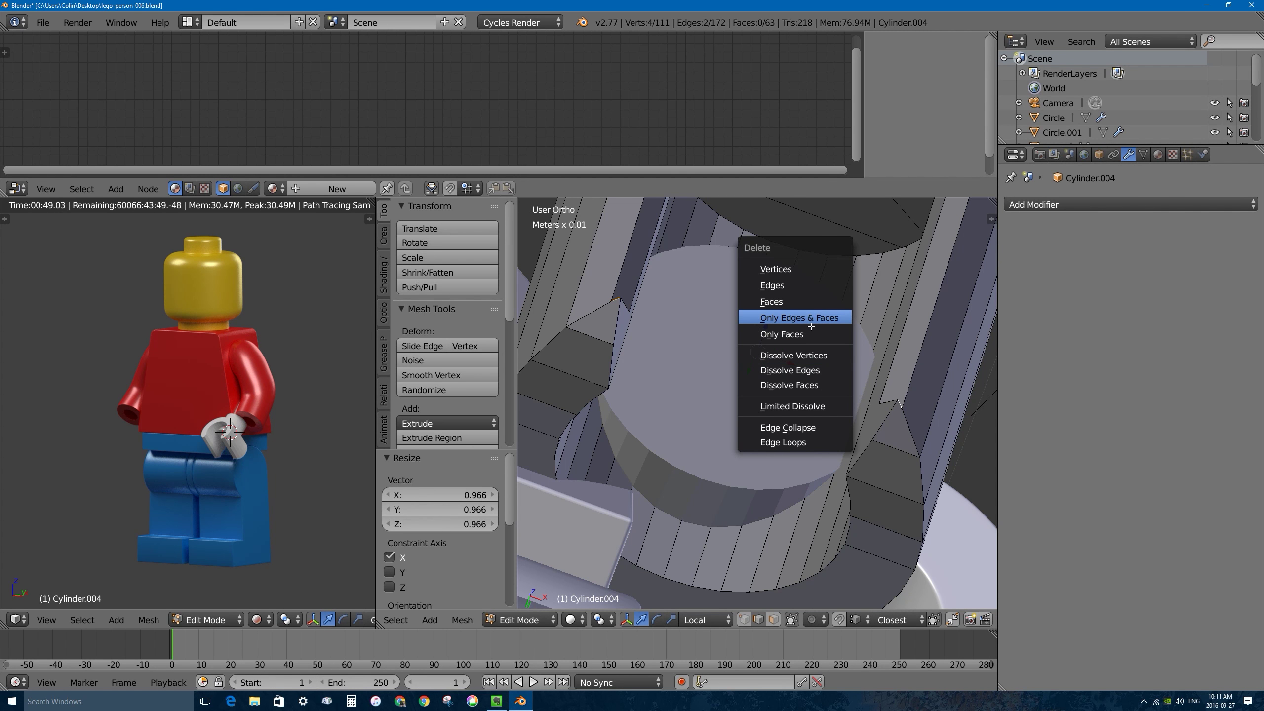
{"action": "left_click", "coordinate": [790, 370]}
Examine the corner vertices at the lower ends of both fingertips.
{"action": "scroll", "coordinate": [796, 398], "scroll_direction": "down", "scroll_amount": 5}
{"action": "middle_click_drag", "start_coordinate": [796, 449], "coordinate": [842, 539]}
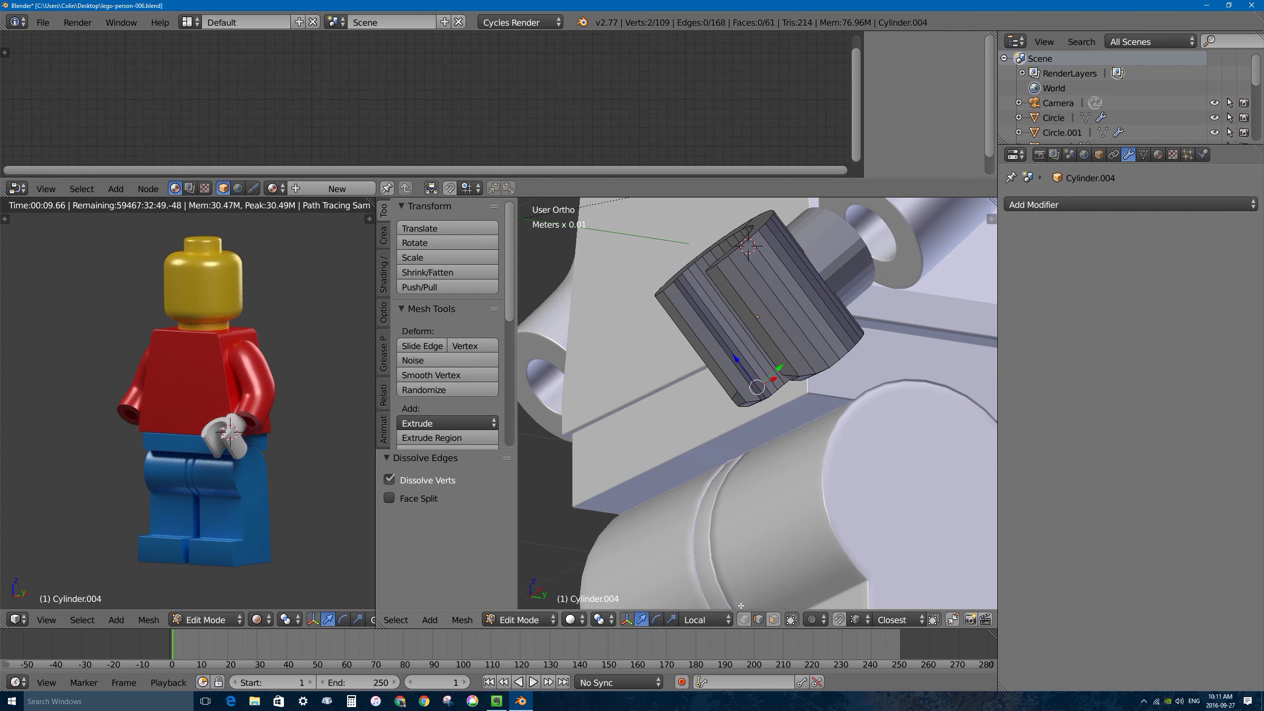
{"action": "scroll", "coordinate": [707, 448], "scroll_direction": "up", "scroll_amount": 6}
{"action": "middle_click_drag", "start_coordinate": [706, 408], "coordinate": [729, 386]}
{"action": "right_click", "coordinate": [734, 388]}
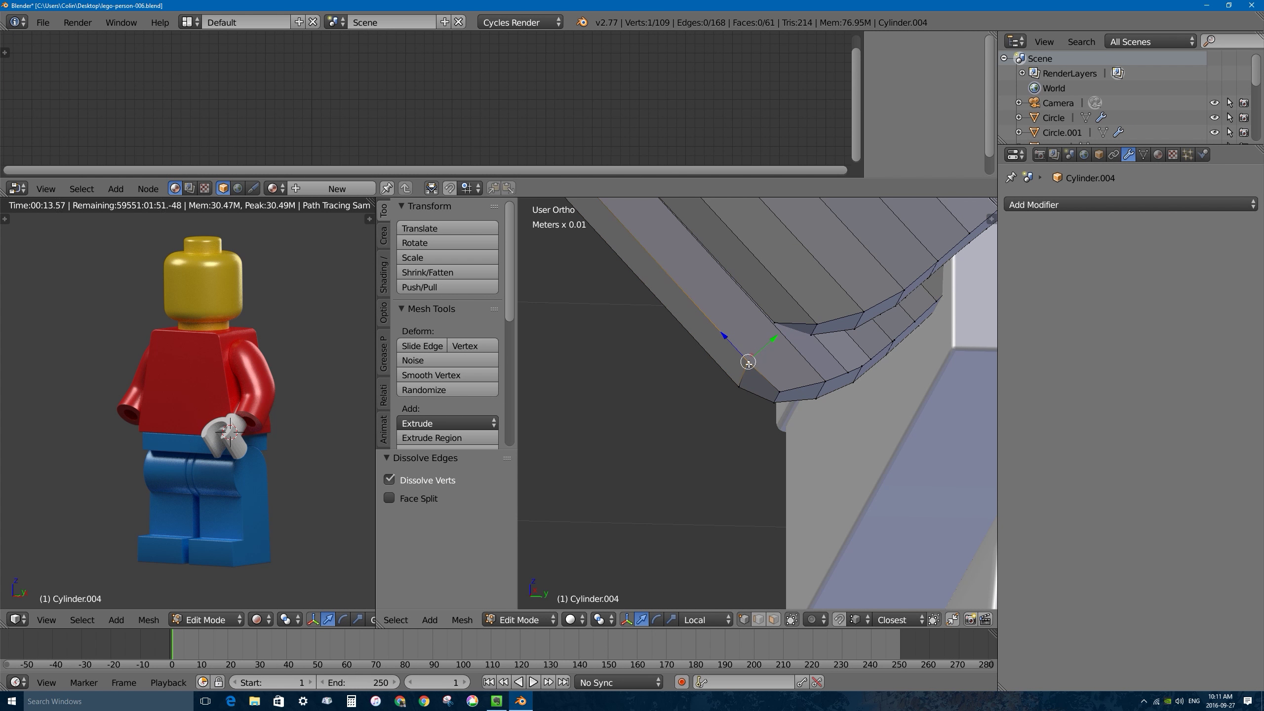
{"action": "right_click", "coordinate": [735, 388]}
{"action": "middle_click_drag", "start_coordinate": [777, 326], "coordinate": [932, 344]}
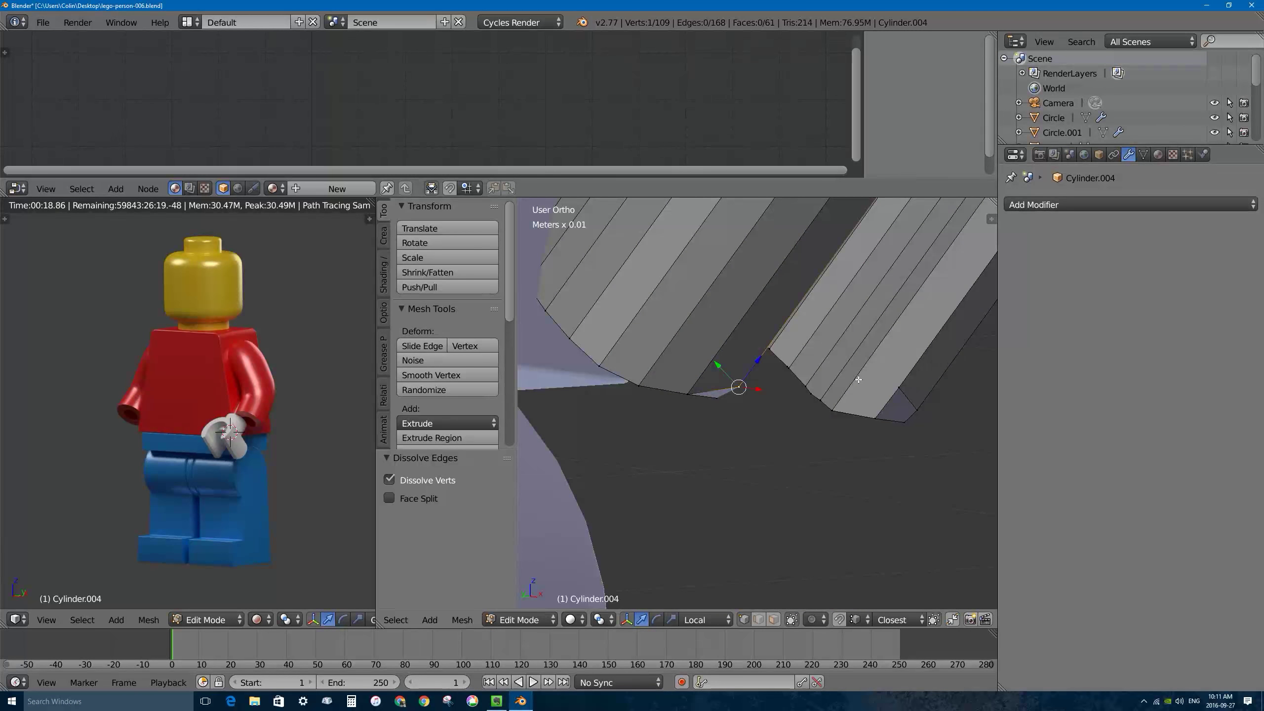
{"action": "middle_click_drag", "start_coordinate": [858, 379], "coordinate": [870, 370]}
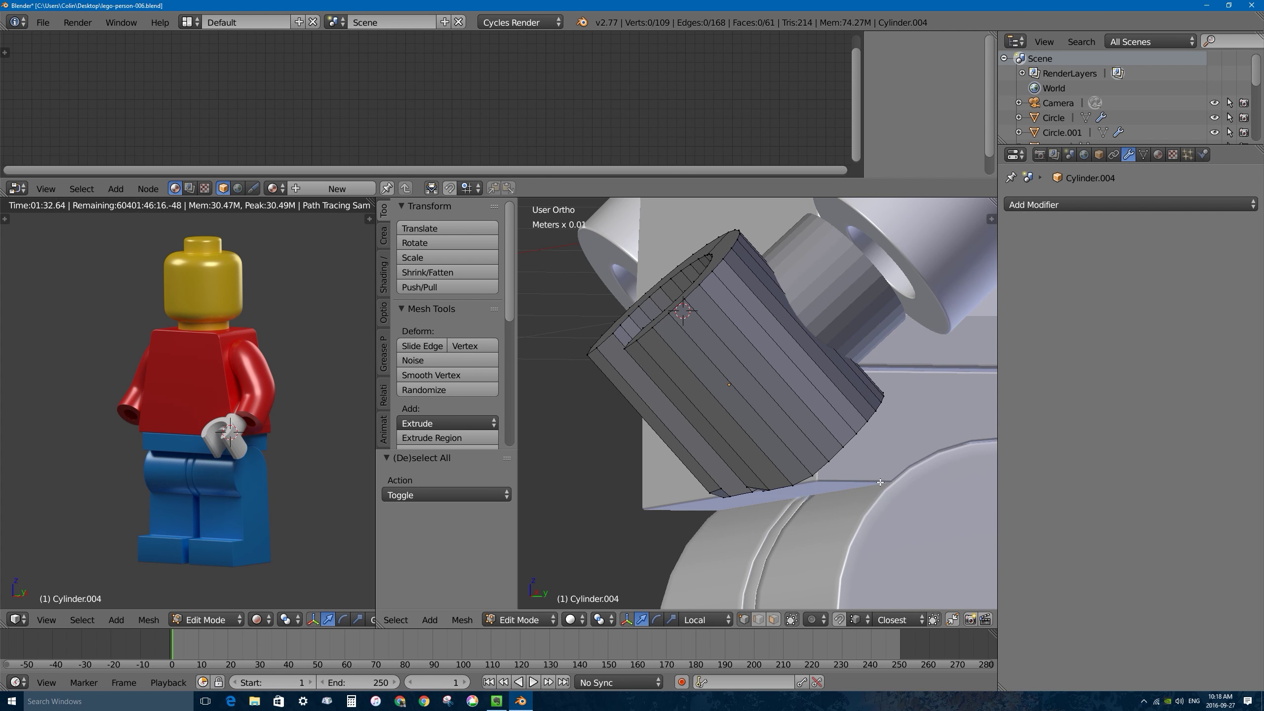
Examine the lengthwise edge and the short end edges around the tip of one finger.
{"action": "right_click", "coordinate": [712, 487]}
{"action": "middle_click_drag", "start_coordinate": [712, 487], "coordinate": [677, 503]}
{"action": "scroll", "coordinate": [841, 511], "scroll_direction": "up", "scroll_amount": 3}
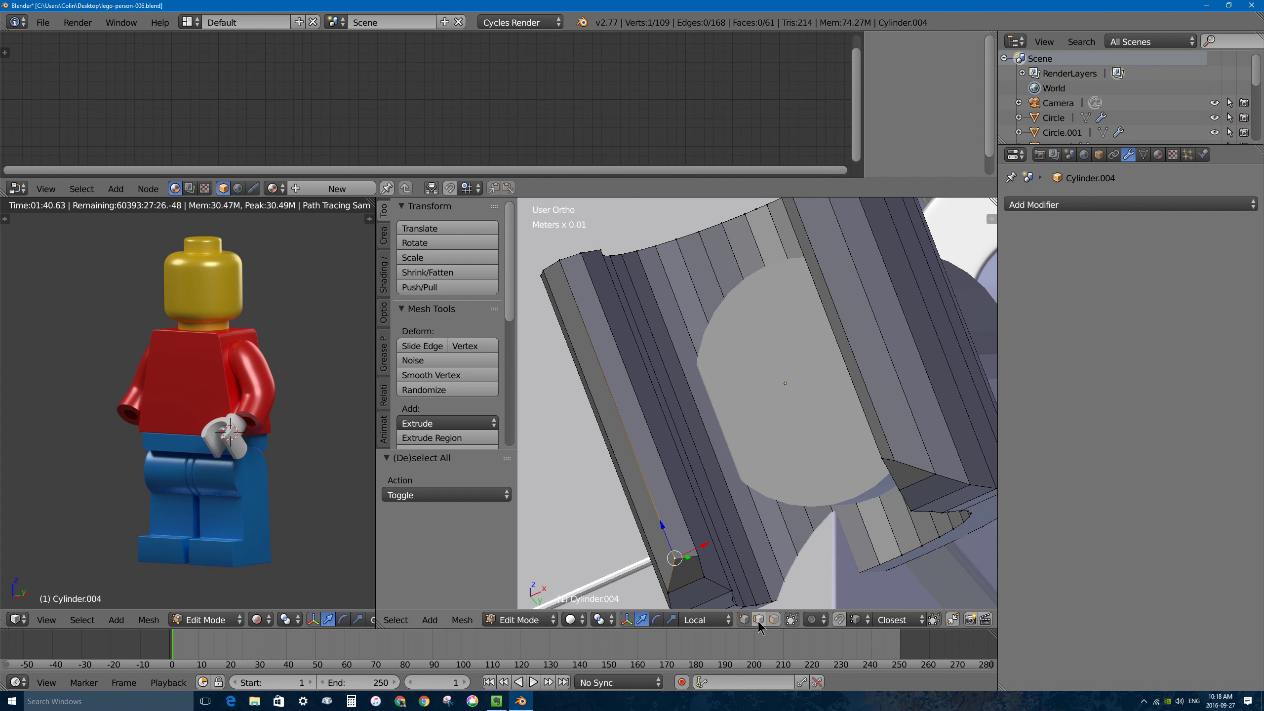
{"action": "key", "text": "a"}
{"action": "right_click", "coordinate": [669, 487]}
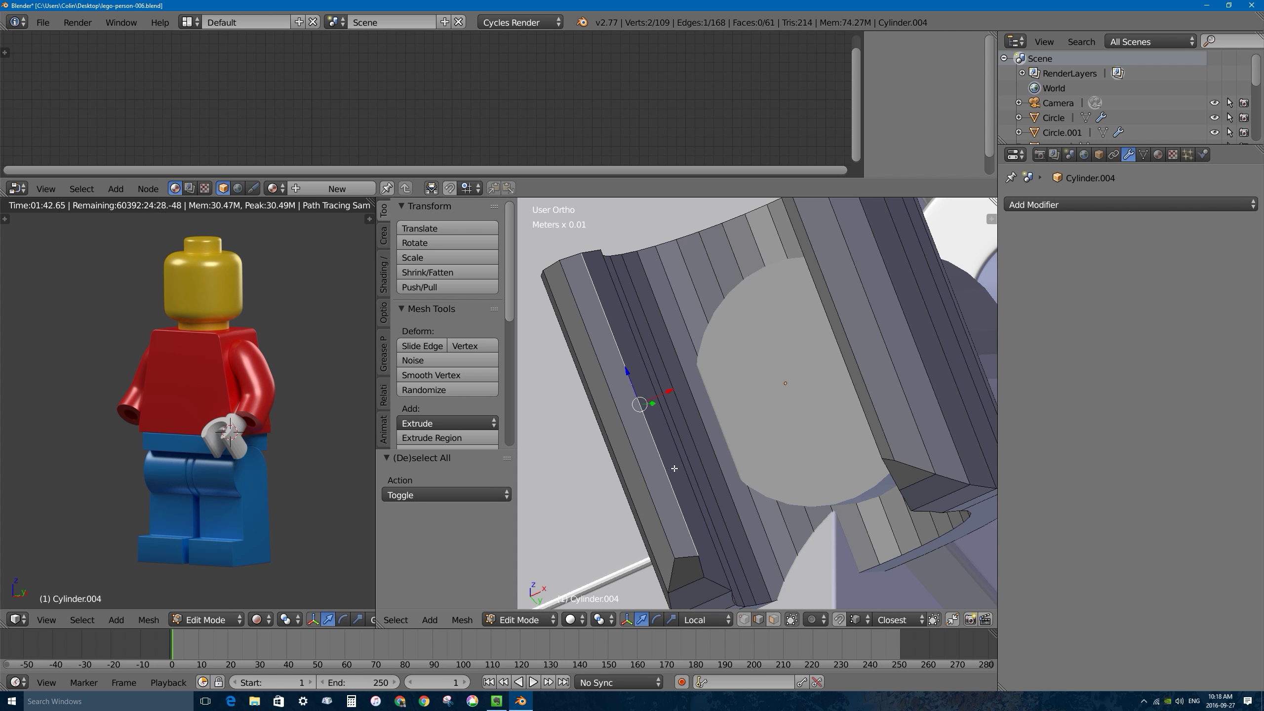
{"action": "middle_click_drag", "start_coordinate": [674, 468], "coordinate": [644, 371]}
{"action": "middle_click_drag", "start_coordinate": [650, 568], "coordinate": [651, 472]}
{"action": "right_click", "coordinate": [654, 491]}
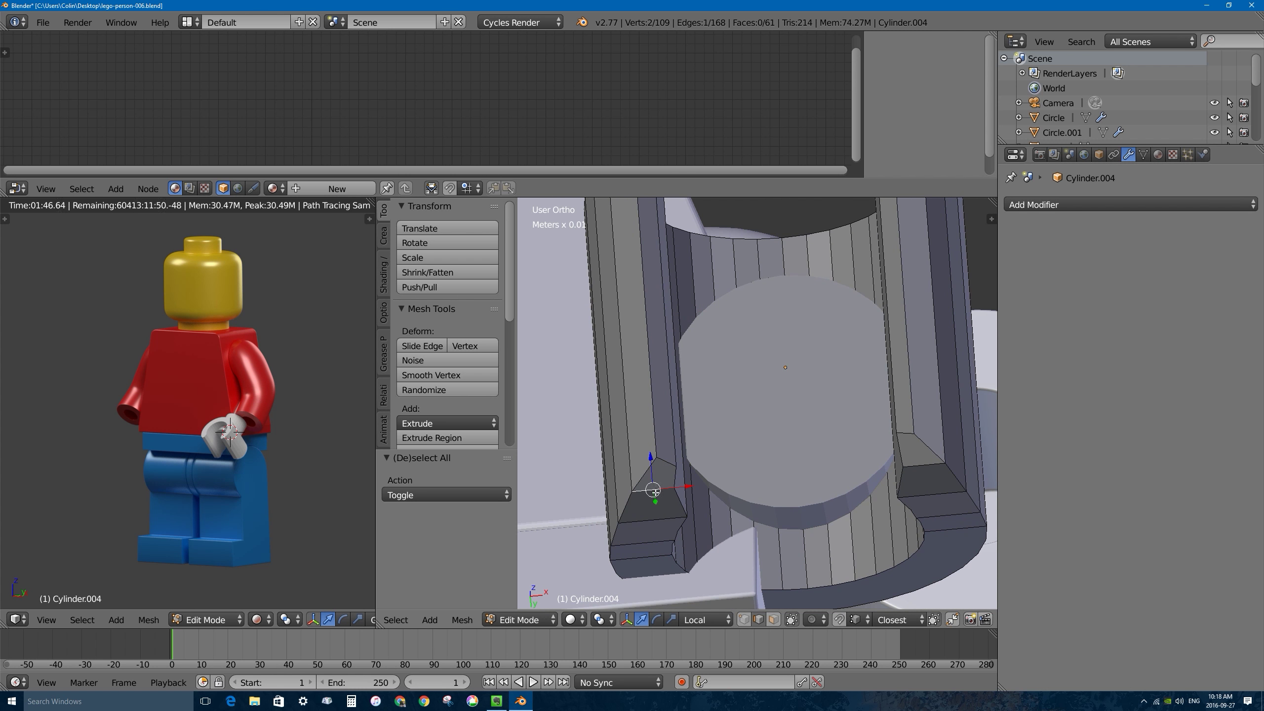
{"action": "middle_click_drag", "start_coordinate": [696, 527], "coordinate": [731, 592]}
Try to move a single corner vertex at the fingertip's lower end 0.128 mm along the local X axis.
{"action": "left_click", "coordinate": [741, 619]}
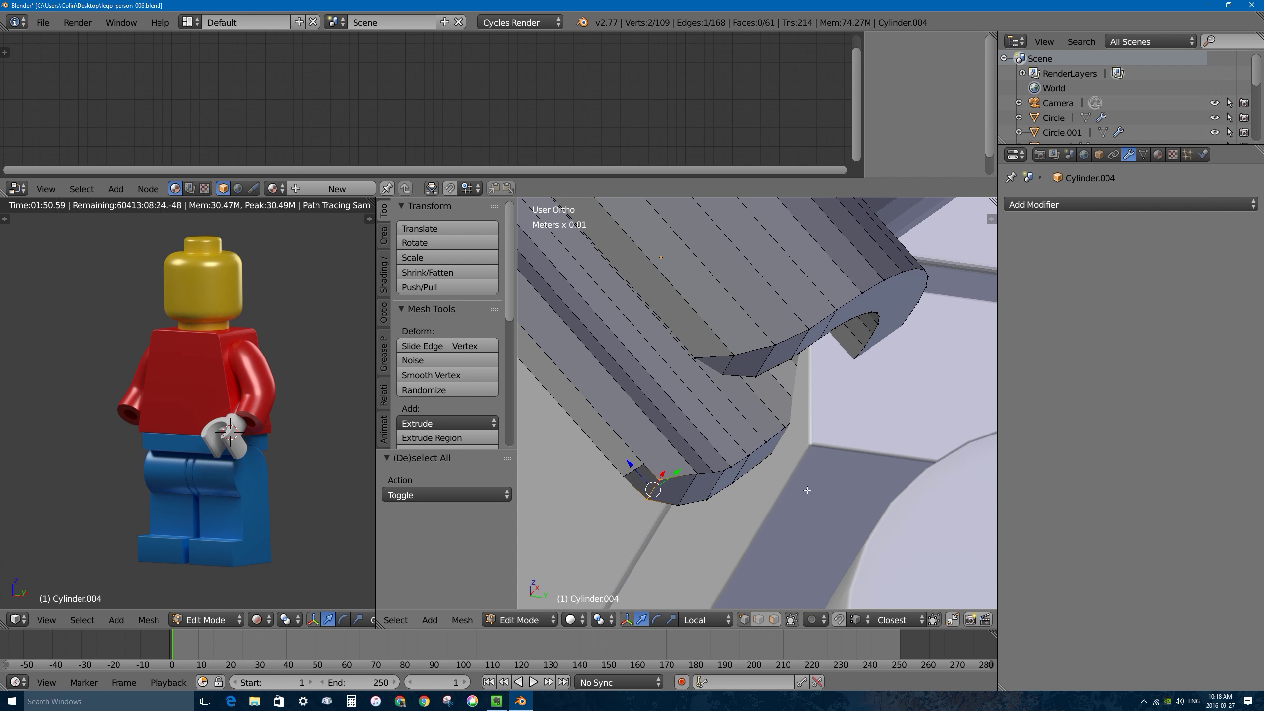
{"action": "middle_click_drag", "start_coordinate": [659, 469], "coordinate": [699, 485]}
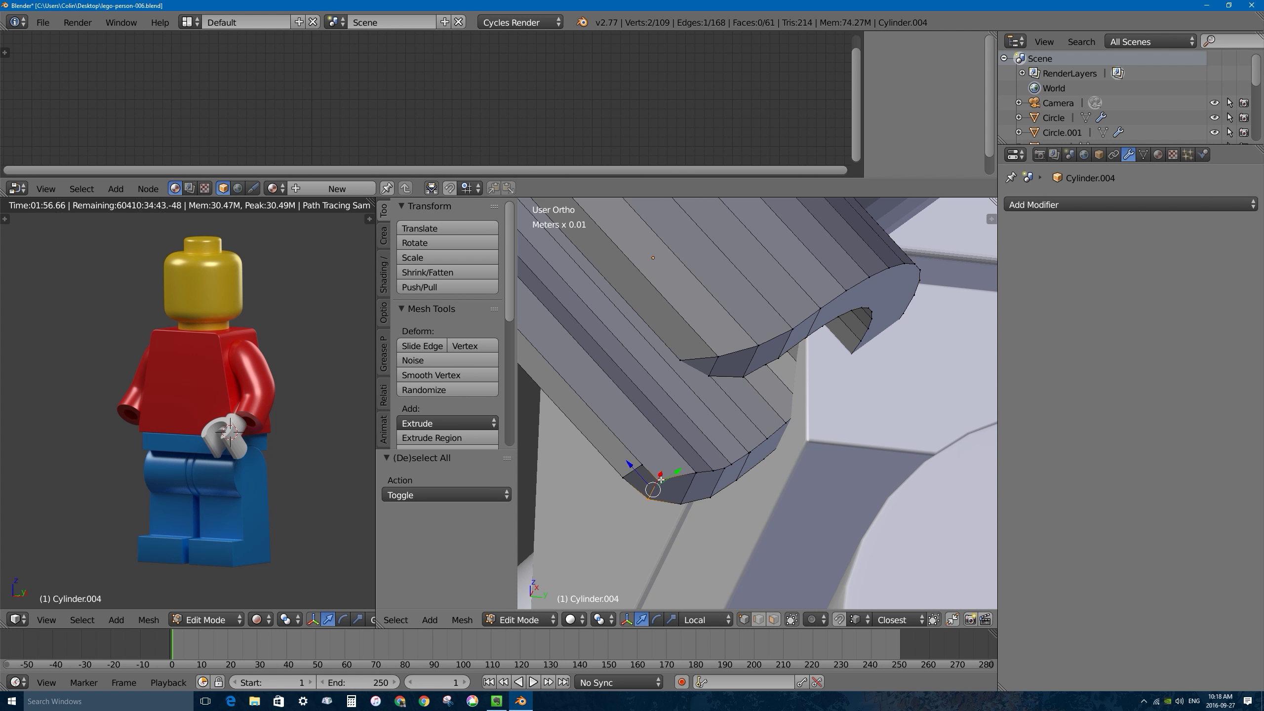
{"action": "middle_click_drag", "start_coordinate": [660, 479], "coordinate": [737, 413]}
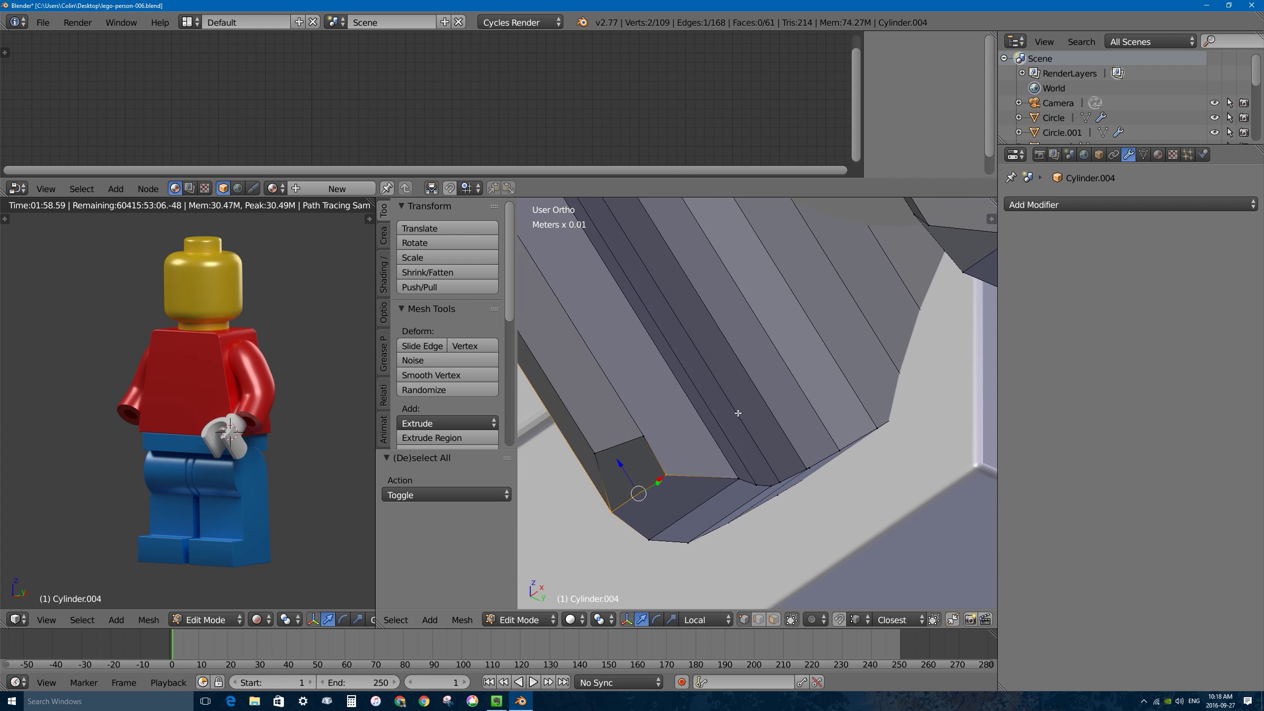
{"action": "left_click", "coordinate": [724, 448]}
{"action": "middle_click_drag", "start_coordinate": [729, 469], "coordinate": [815, 398]}
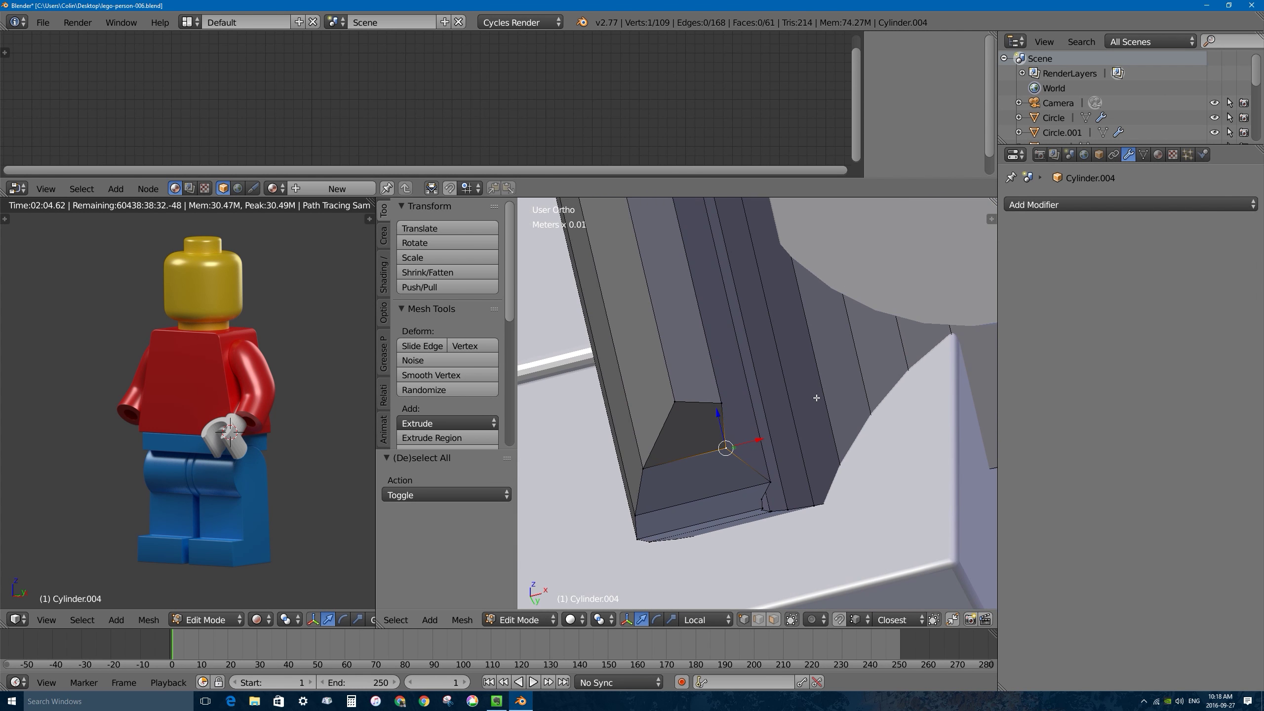
{"action": "left_click_drag", "start_coordinate": [755, 443], "coordinate": [757, 443]}
{"action": "middle_click_drag", "start_coordinate": [756, 443], "coordinate": [757, 433]}
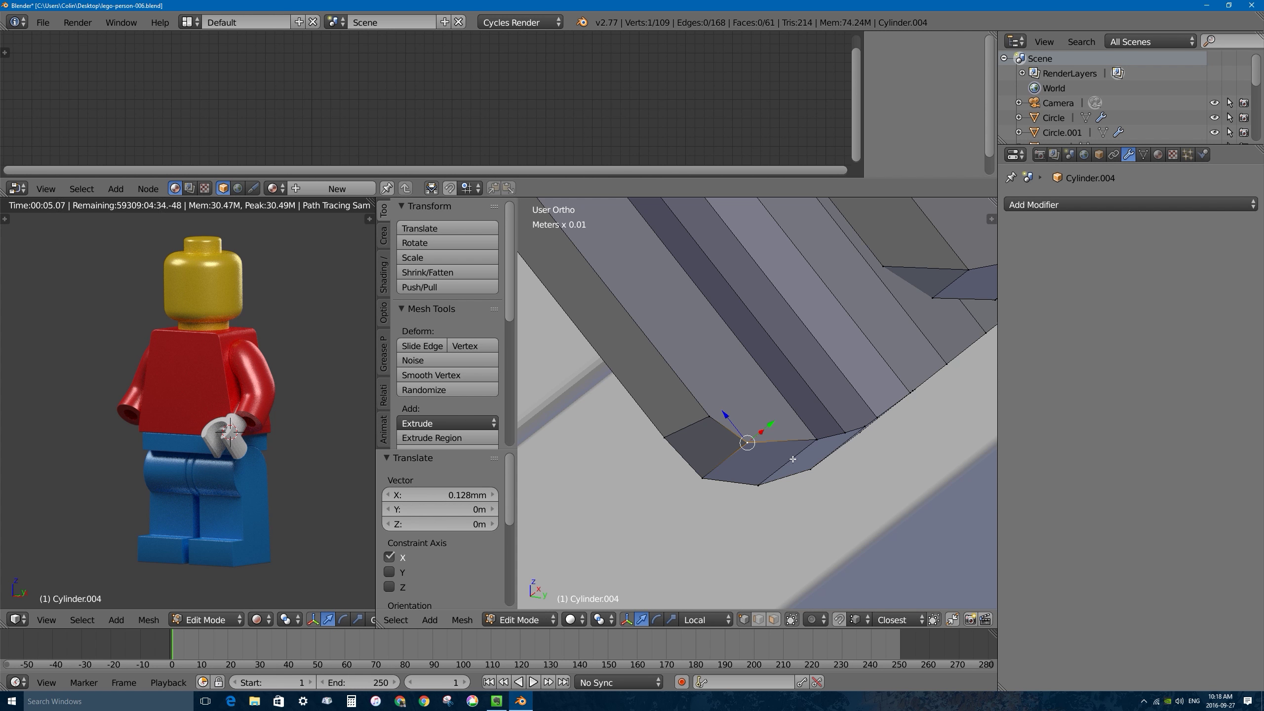
{"action": "middle_click_drag", "start_coordinate": [864, 487], "coordinate": [767, 413]}
{"action": "left_click", "coordinate": [767, 412]}
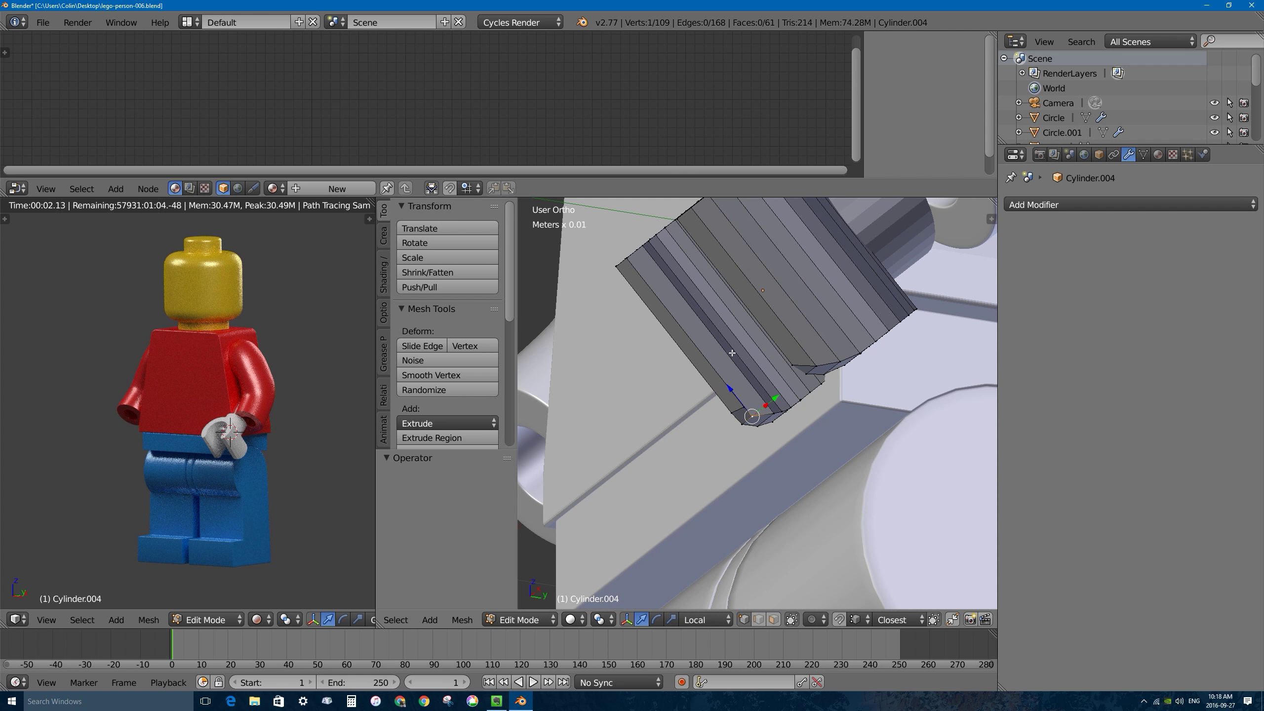
Subdivide the four short end edges, one at each end of both fingertips, with one cut.
{"action": "key", "text": "a"}
{"action": "middle_click_drag", "start_coordinate": [766, 573], "coordinate": [652, 264]}
{"action": "right_click", "coordinate": [651, 264]}
{"action": "right_click", "coordinate": [766, 416], "text": "shift"}
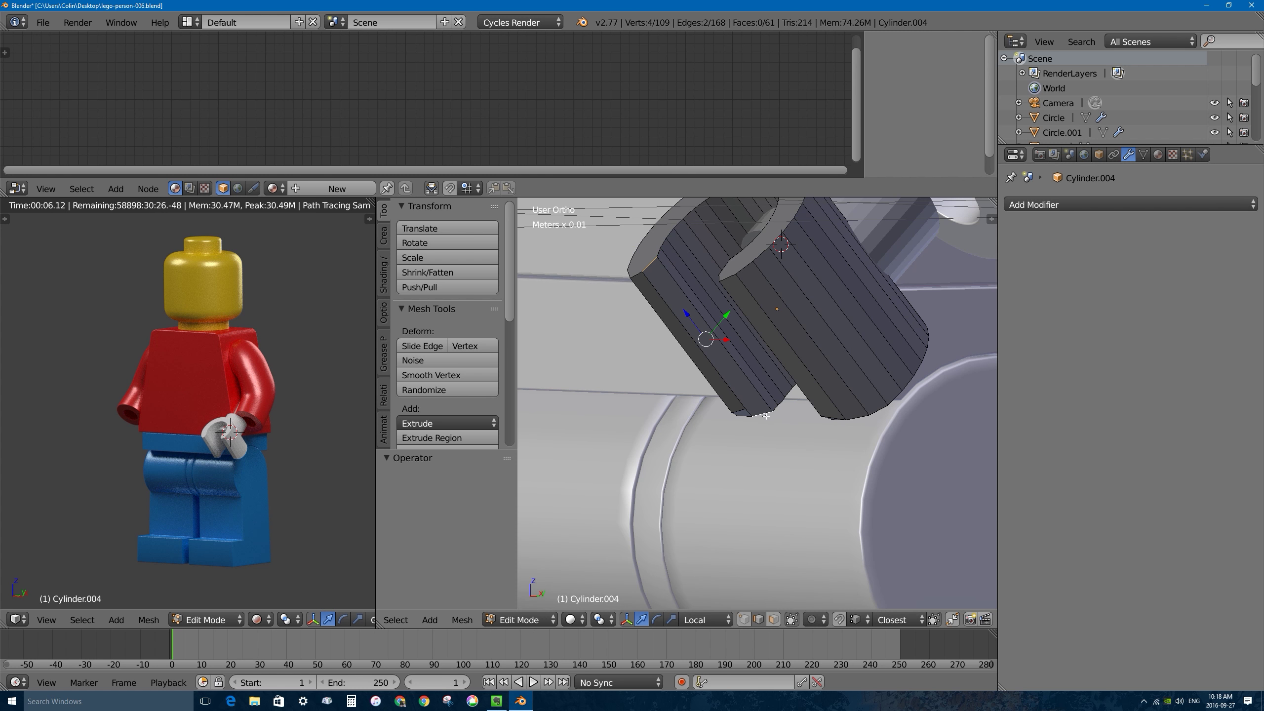
{"action": "middle_click_drag", "start_coordinate": [743, 447], "coordinate": [875, 461]}
{"action": "right_click", "coordinate": [844, 257], "text": "shift"}
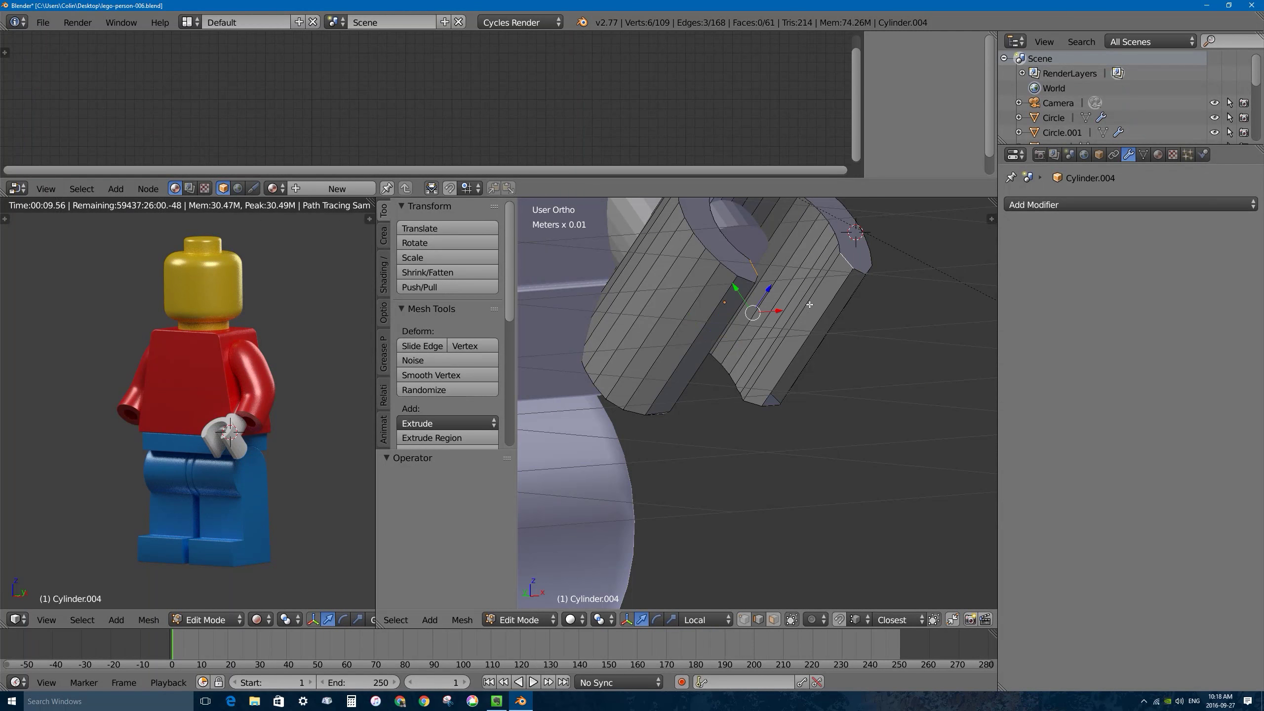
{"action": "right_click", "coordinate": [757, 401], "text": "shift"}
{"action": "middle_click_drag", "start_coordinate": [780, 374], "coordinate": [805, 301]}
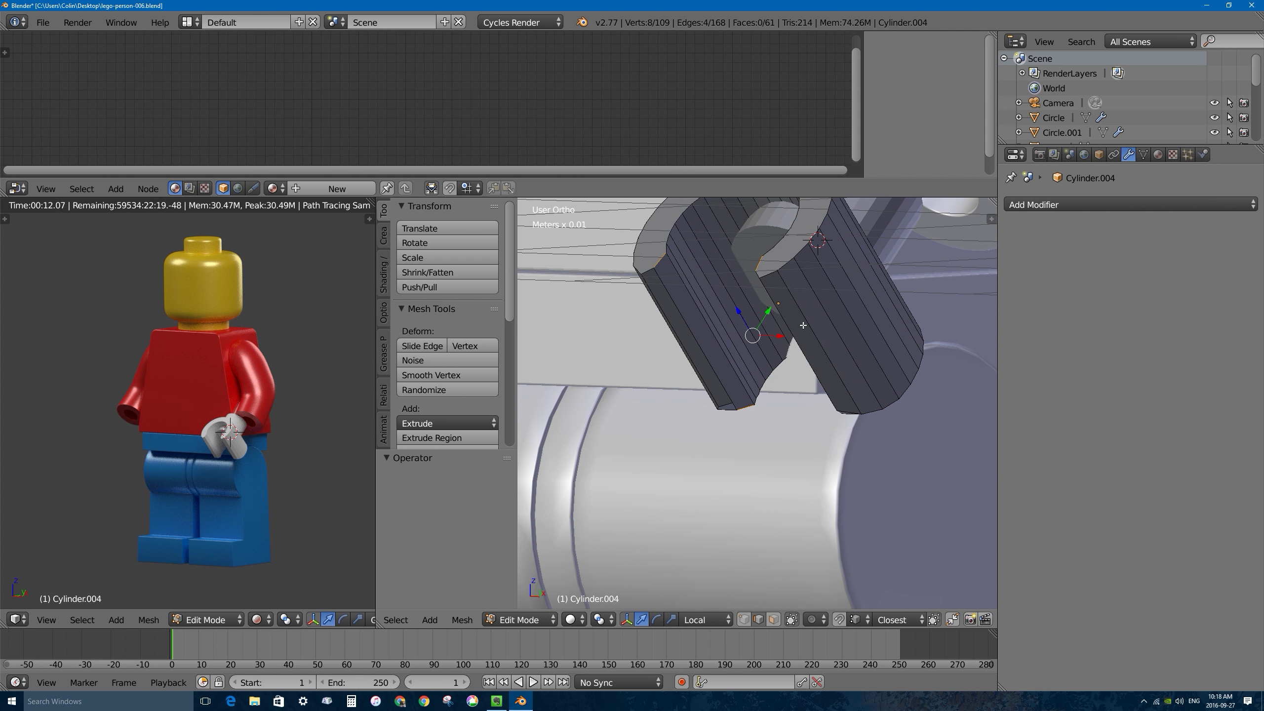
{"action": "key", "text": "w"}
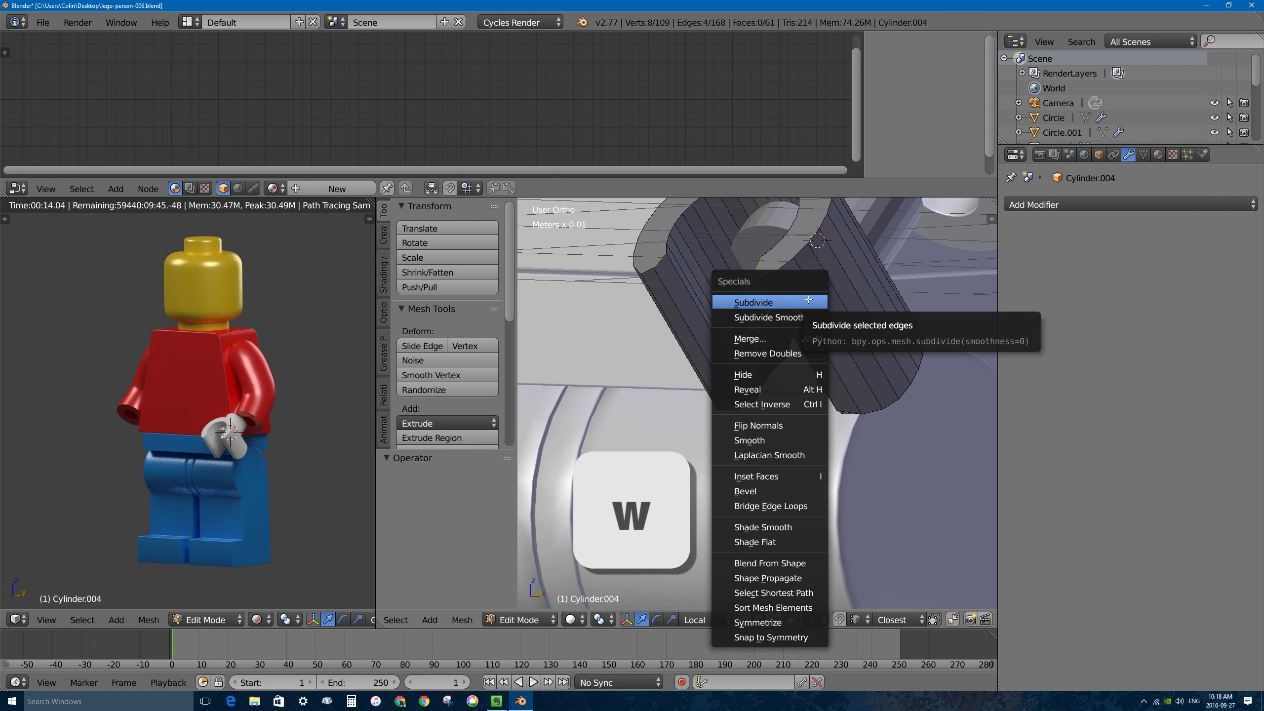
{"action": "left_click", "coordinate": [785, 302]}
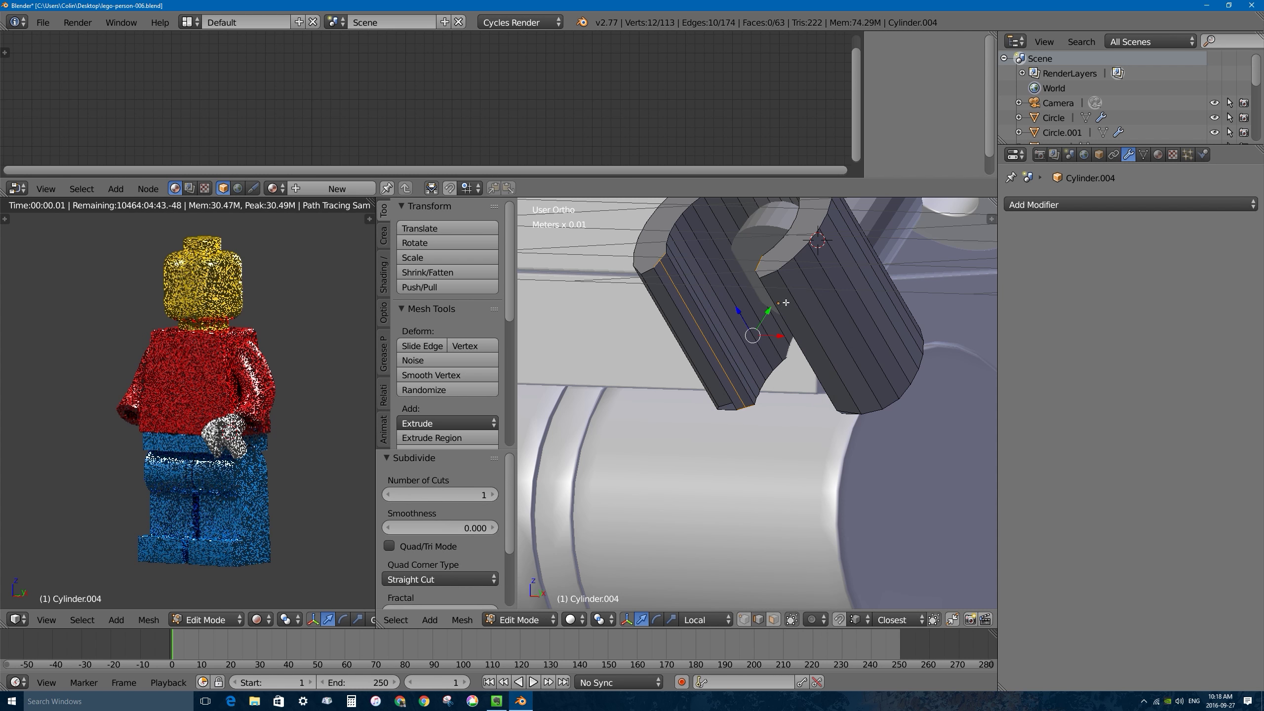
Merge the corner vertex at one fingertip's lower end into the neighbouring subdivision vertex, using At Last.
{"action": "middle_click_drag", "start_coordinate": [785, 302], "coordinate": [641, 224]}
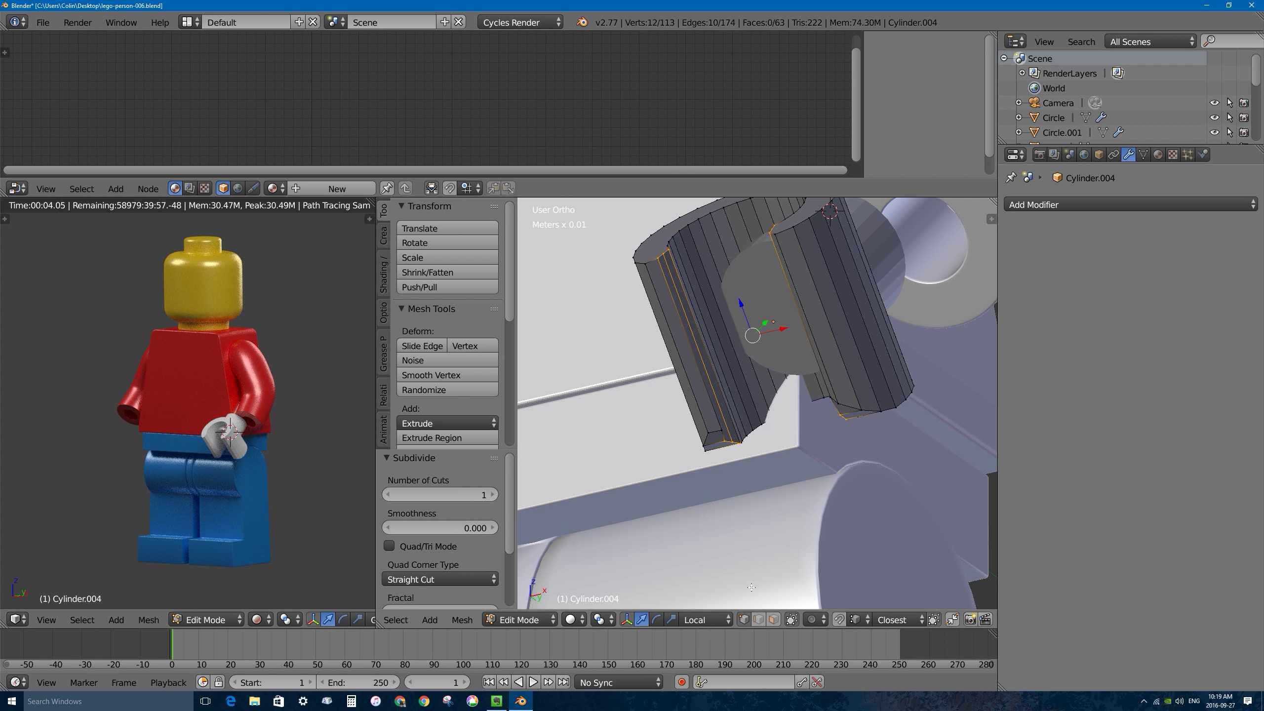
{"action": "scroll", "coordinate": [667, 513], "scroll_direction": "up", "scroll_amount": 6}
{"action": "right_click", "coordinate": [660, 515]}
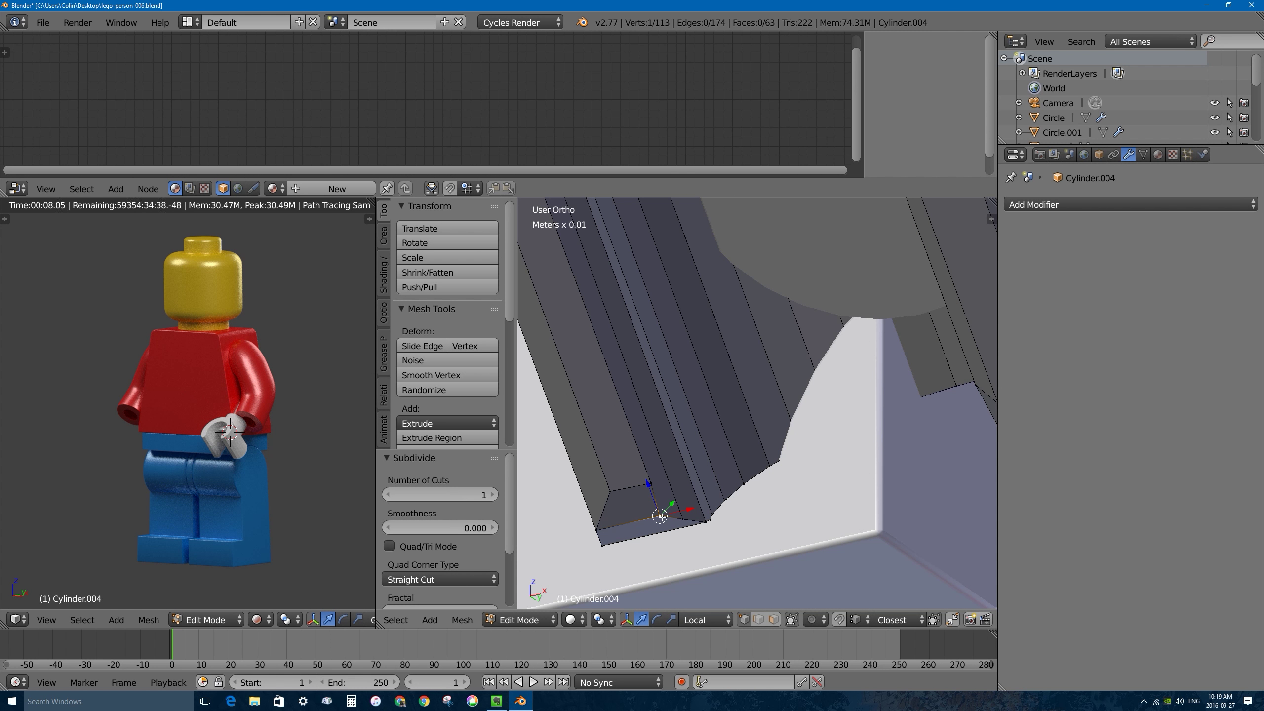
{"action": "middle_click_drag", "start_coordinate": [659, 517], "coordinate": [660, 521]}
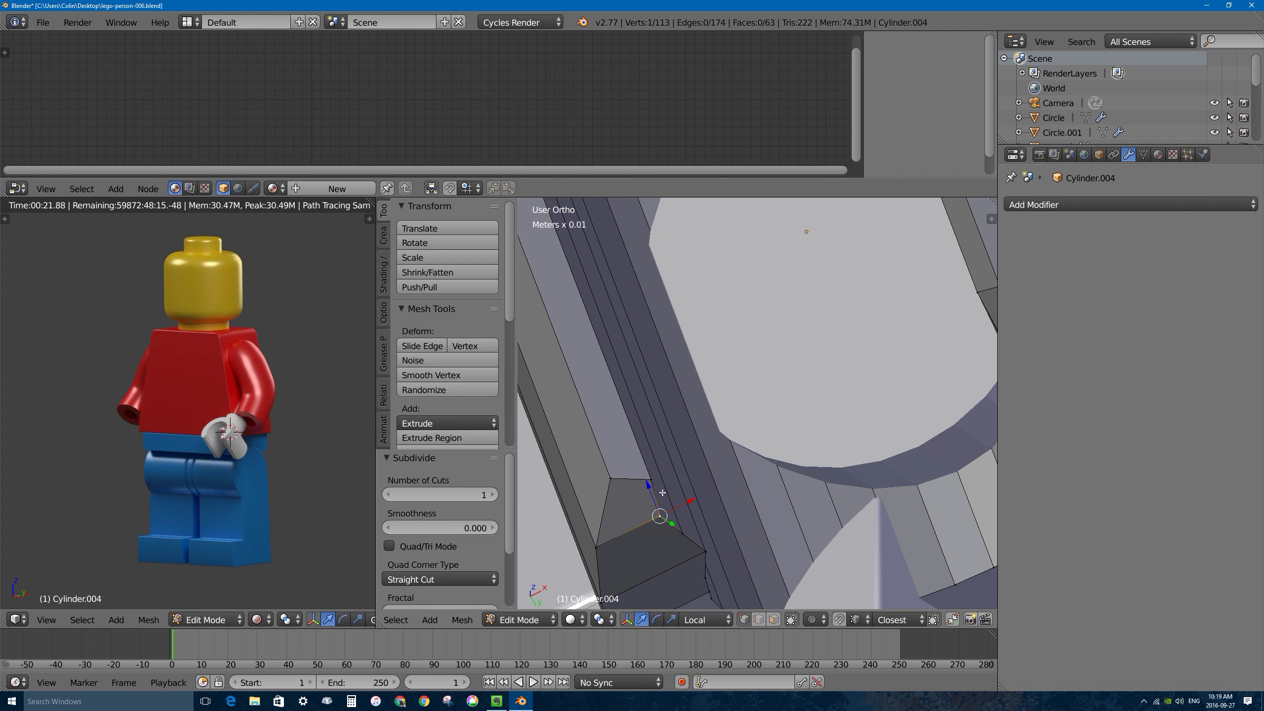
{"action": "right_click", "coordinate": [685, 532], "text": "shift"}
{"action": "right_click", "coordinate": [664, 519]}
{"action": "right_click", "coordinate": [682, 533], "text": "shift"}
{"action": "key", "text": "w"}
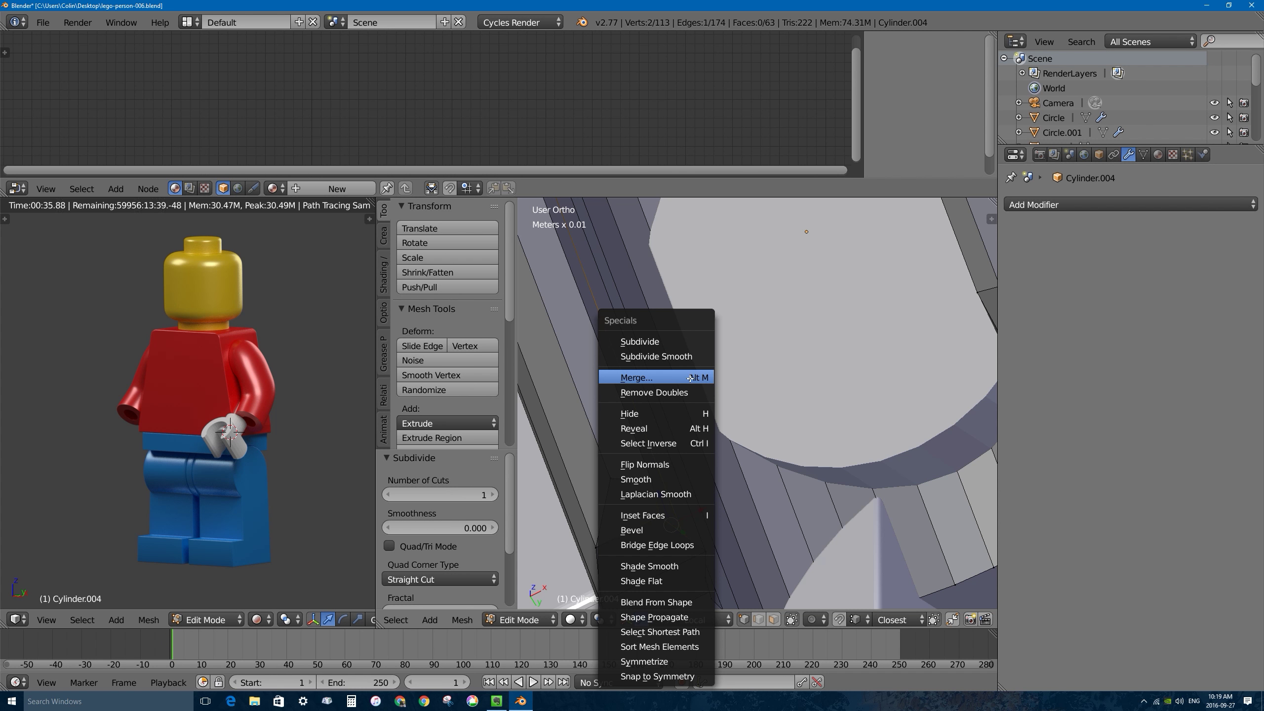
{"action": "left_click", "coordinate": [660, 376]}
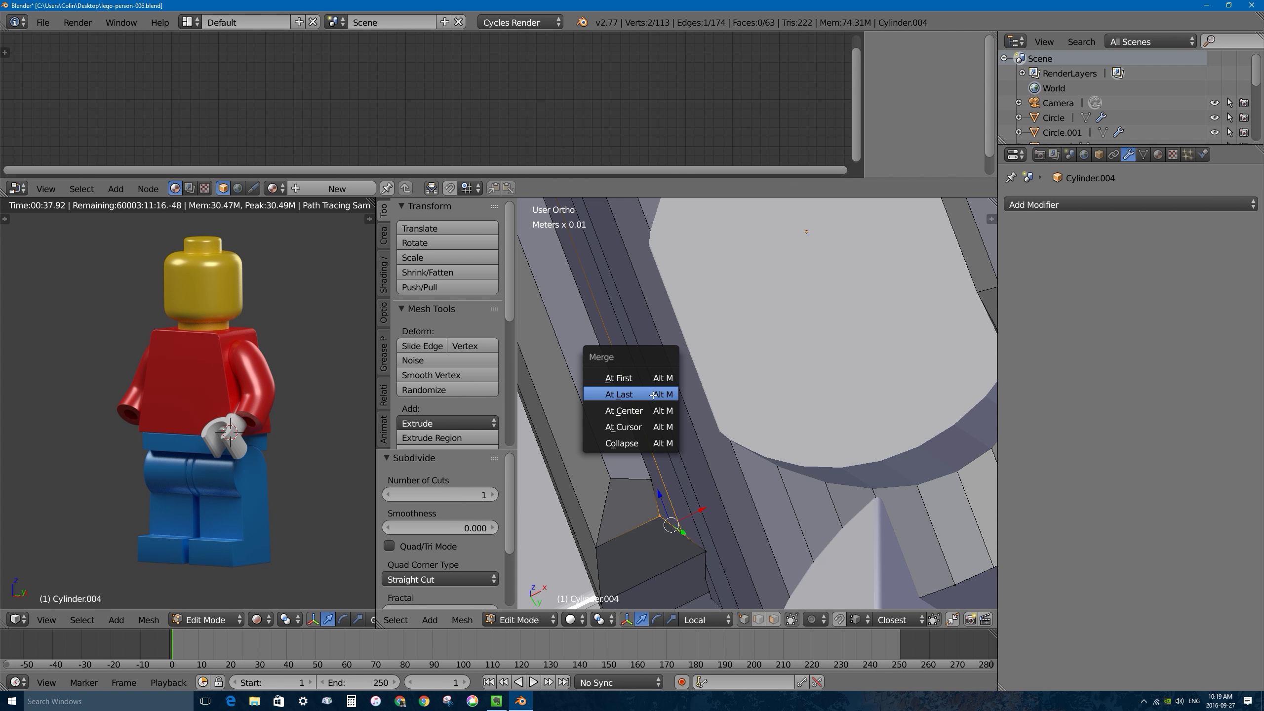
{"action": "left_click", "coordinate": [654, 395]}
{"action": "middle_click_drag", "start_coordinate": [655, 402], "coordinate": [735, 463]}
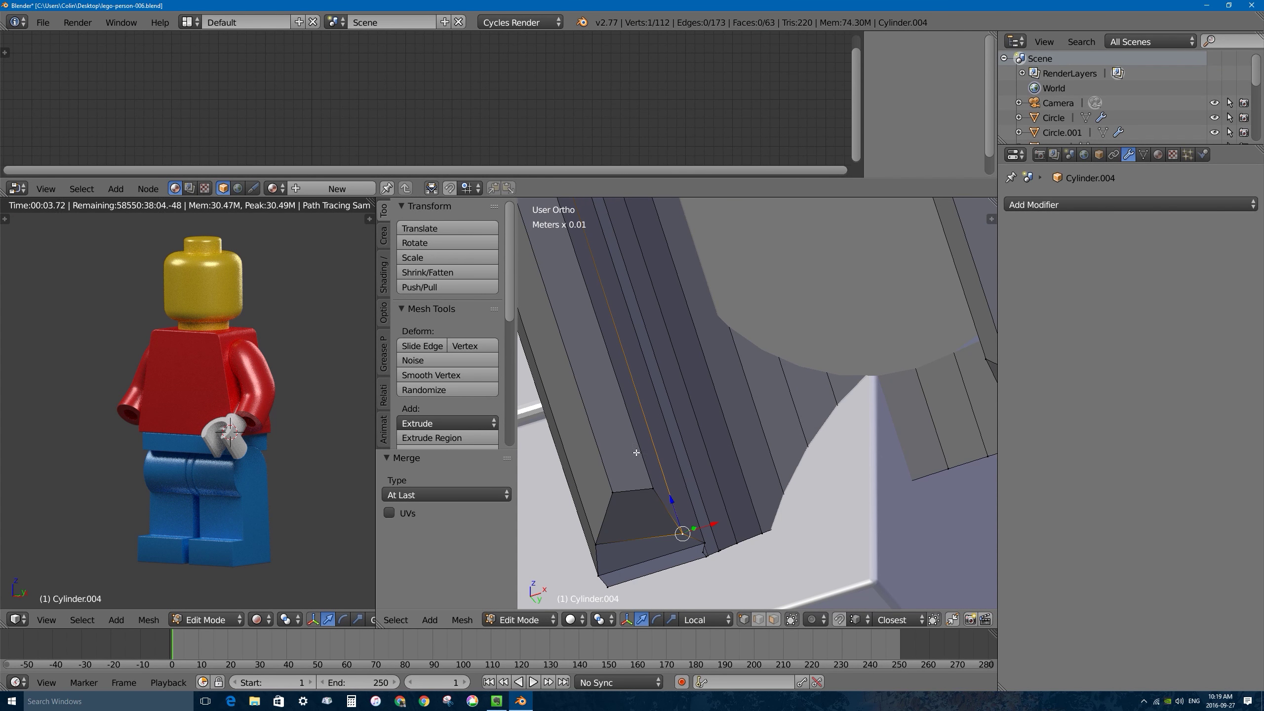
Merge the corner vertex at the lower end of the other fingertip into the neighbouring subdivision vertex, using At Last.
{"action": "middle_click_drag", "start_coordinate": [678, 526], "coordinate": [751, 511]}
{"action": "right_click", "coordinate": [768, 509]}
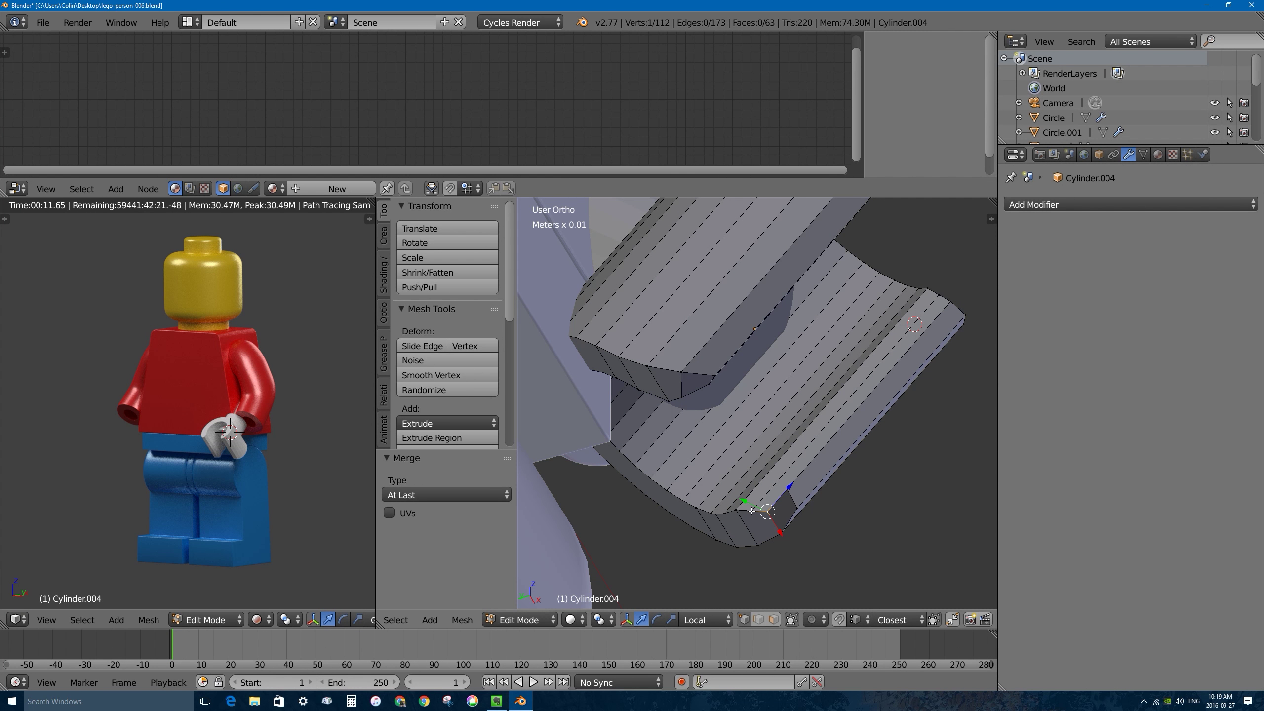
{"action": "right_click", "coordinate": [751, 510], "text": "shift"}
{"action": "key", "text": "w"}
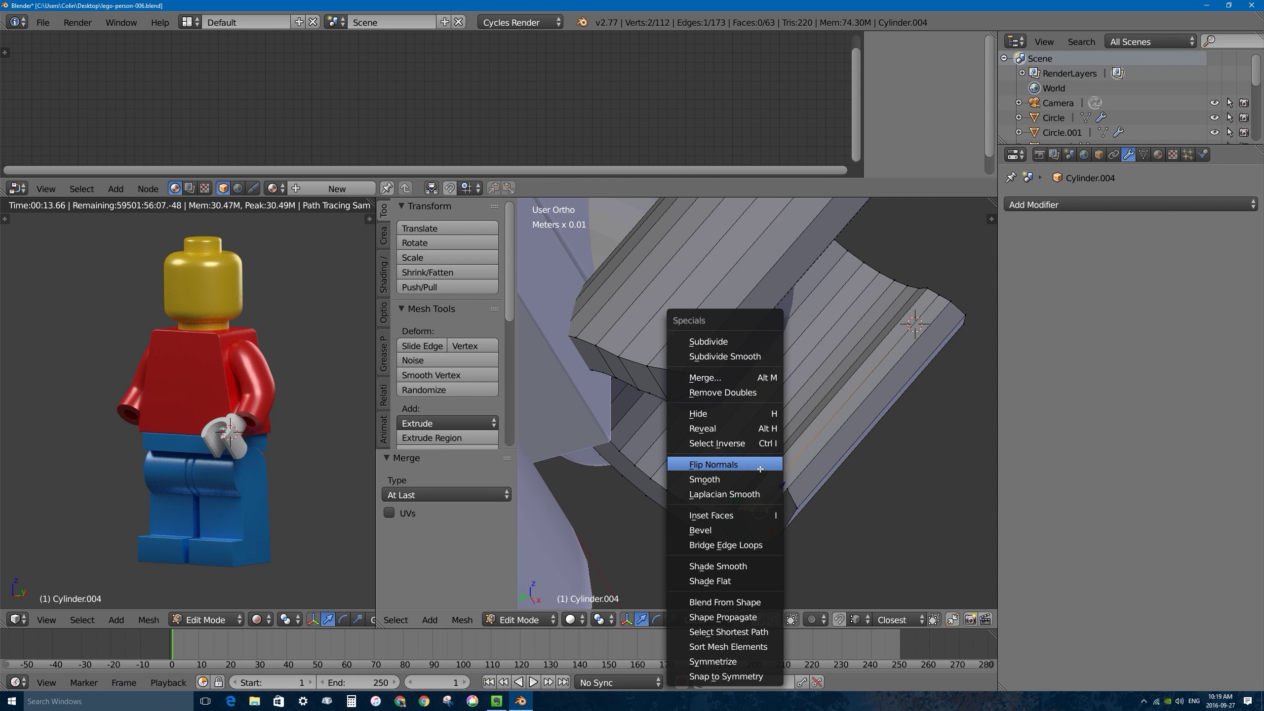
{"action": "left_click", "coordinate": [714, 377]}
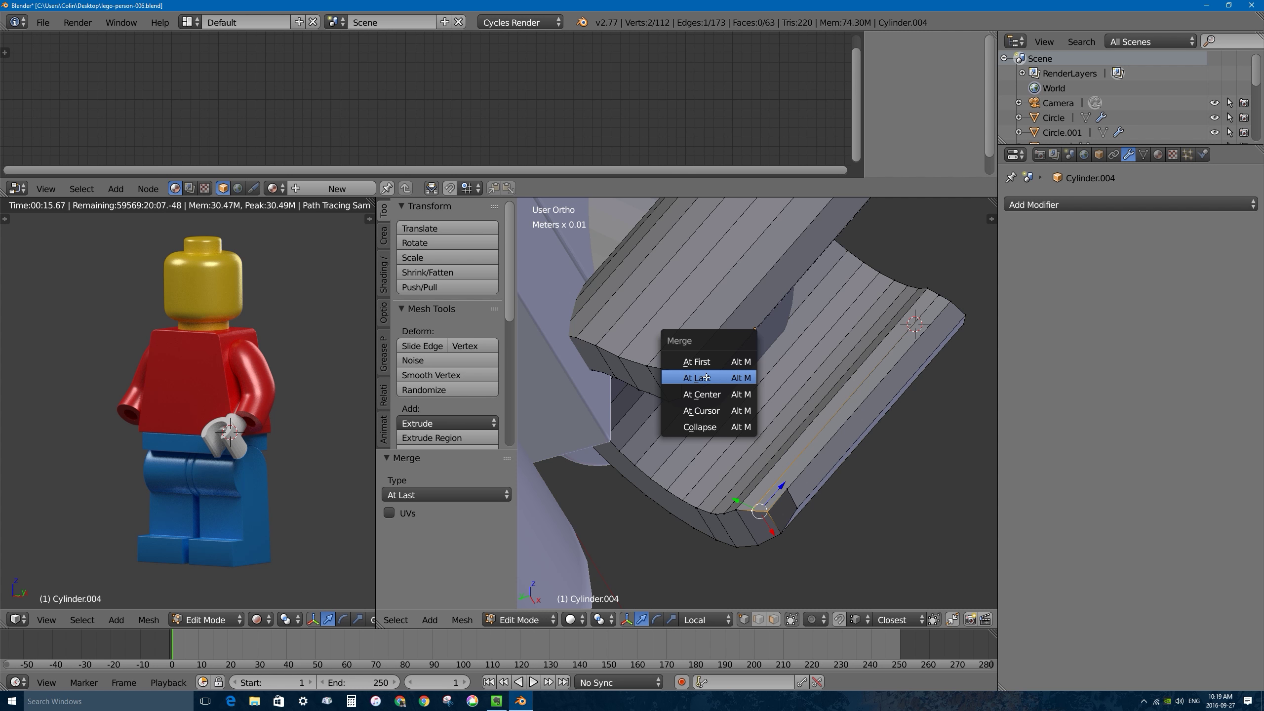
{"action": "left_click", "coordinate": [706, 377]}
Scale the matching inner lengthwise edges of both fingertips to 0.949 along the global X axis.
{"action": "middle_click_drag", "start_coordinate": [831, 365], "coordinate": [704, 434]}
{"action": "key", "text": "a"}
{"action": "right_click", "coordinate": [772, 398]}
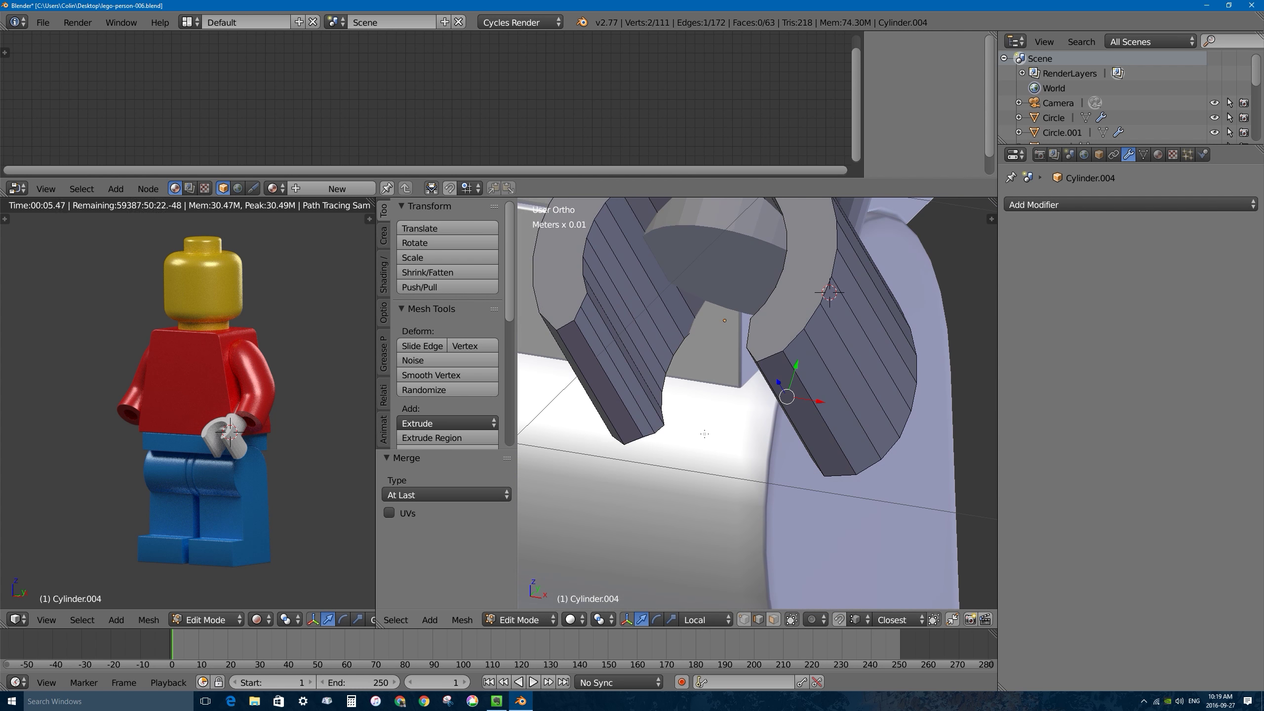
{"action": "right_click", "coordinate": [598, 326], "text": "shift"}
{"action": "middle_click_drag", "start_coordinate": [598, 327], "coordinate": [821, 377]}
{"action": "key", "text": "s"}
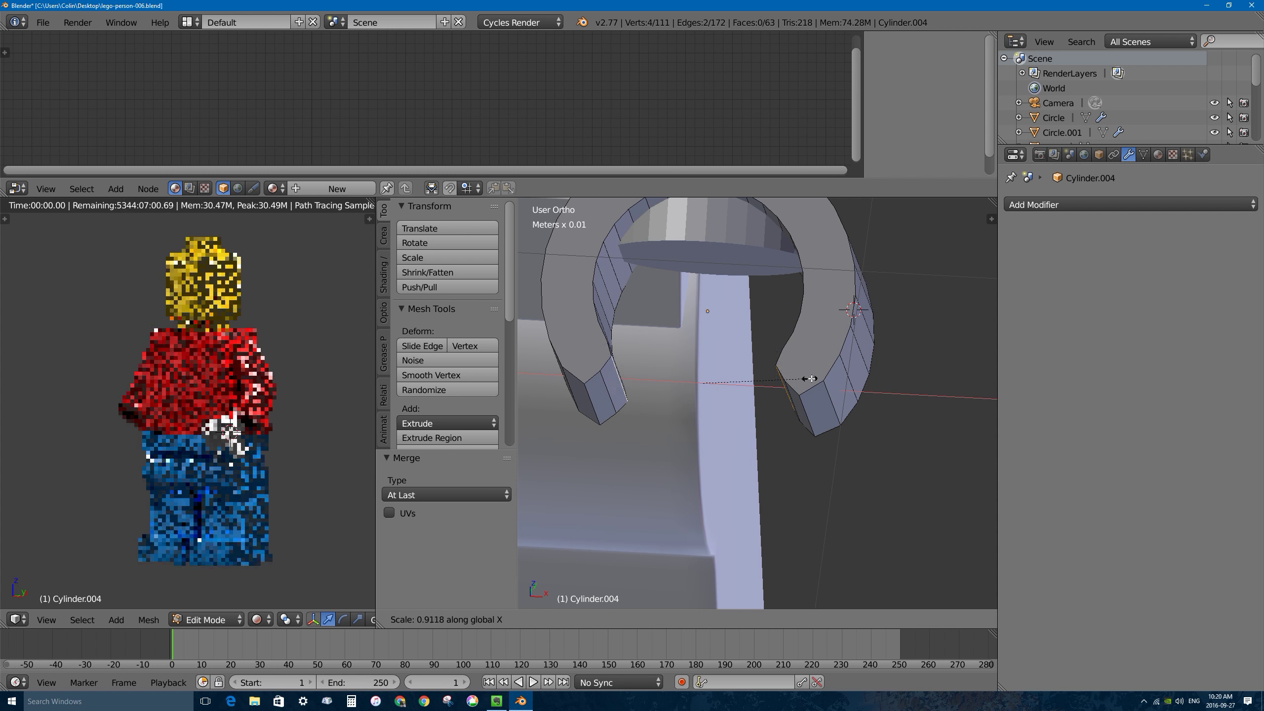
{"action": "left_click", "coordinate": [814, 371]}
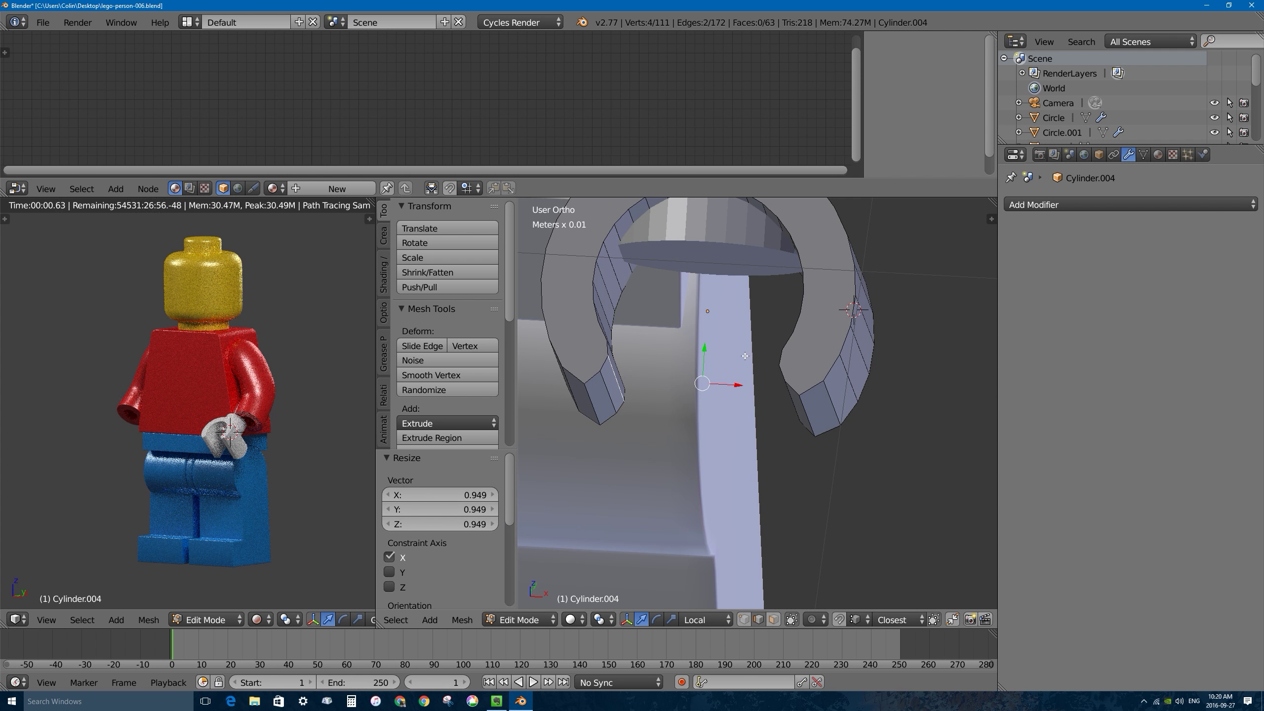
Move the two selected fingertip edges slightly along the Y axis.
{"action": "middle_click_drag", "start_coordinate": [710, 351], "coordinate": [821, 312]}
{"action": "key", "text": "g"}
{"action": "key", "text": "y"}
{"action": "left_click", "coordinate": [714, 345]}
Edge-slide one matching lengthwise edge on each fingertip by a factor of -0.292 and scale the pair to 0.964 along global X.
{"action": "right_click", "coordinate": [605, 377]}
{"action": "right_click", "coordinate": [796, 345], "text": "shift"}
{"action": "key", "text": "g"}
{"action": "key", "text": "g"}
{"action": "left_click", "coordinate": [791, 335]}
{"action": "key", "text": "s"}
{"action": "key", "text": "x"}
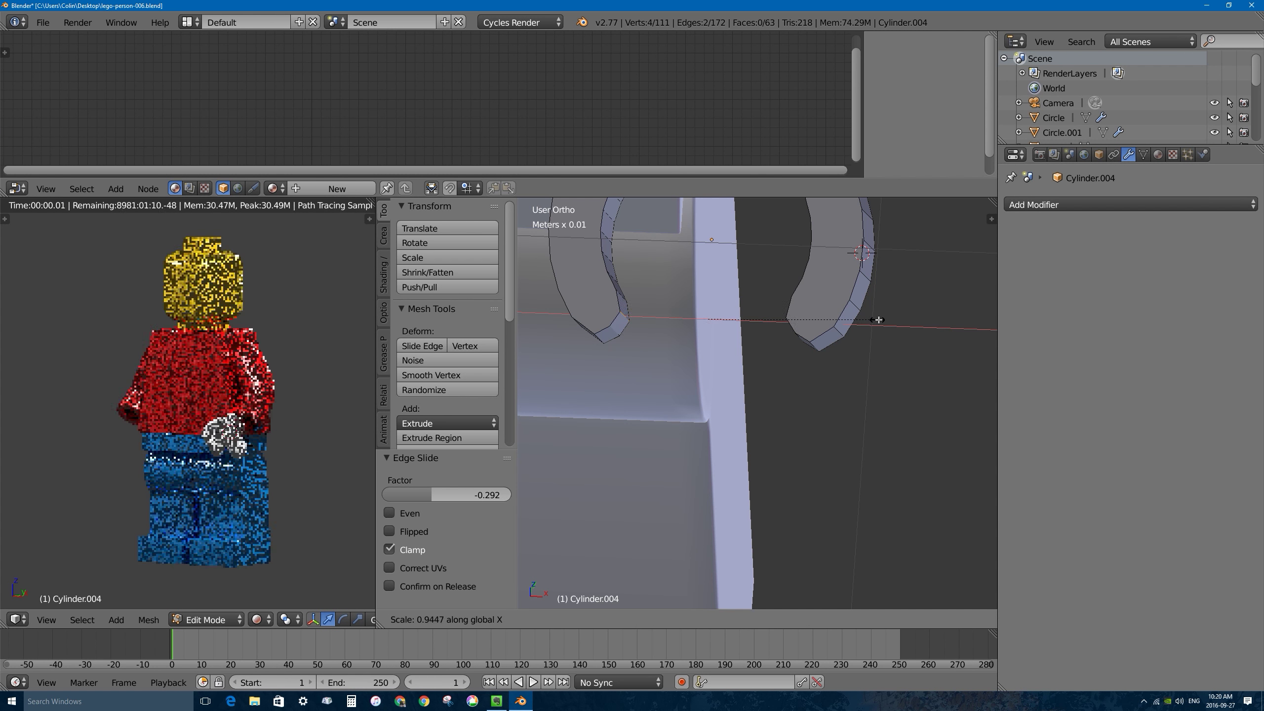
{"action": "left_click", "coordinate": [879, 319]}
{"action": "scroll", "coordinate": [758, 333], "scroll_direction": "down", "scroll_amount": 3}
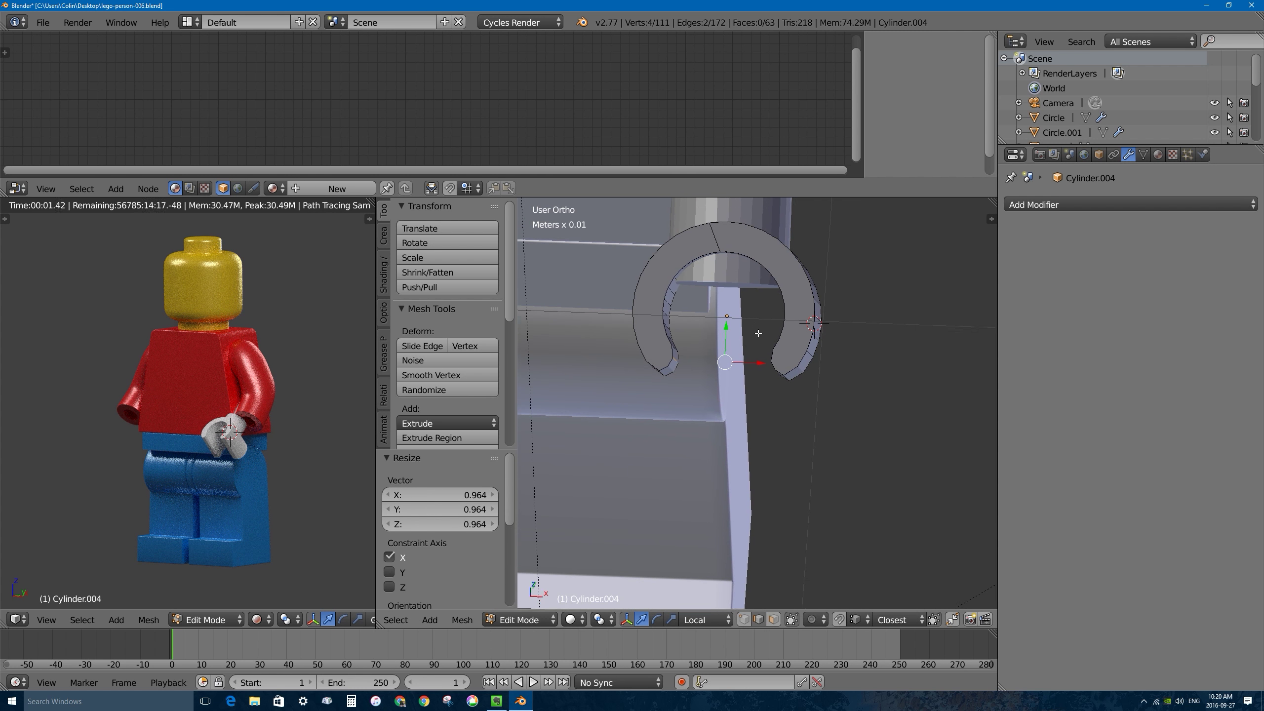
Save over lego-person-006.blend and save a new incremental copy as lego-person-007.blend.
{"action": "middle_click_drag", "start_coordinate": [757, 333], "coordinate": [696, 348], "text": "shift"}
{"action": "key", "text": "ctrl+s"}
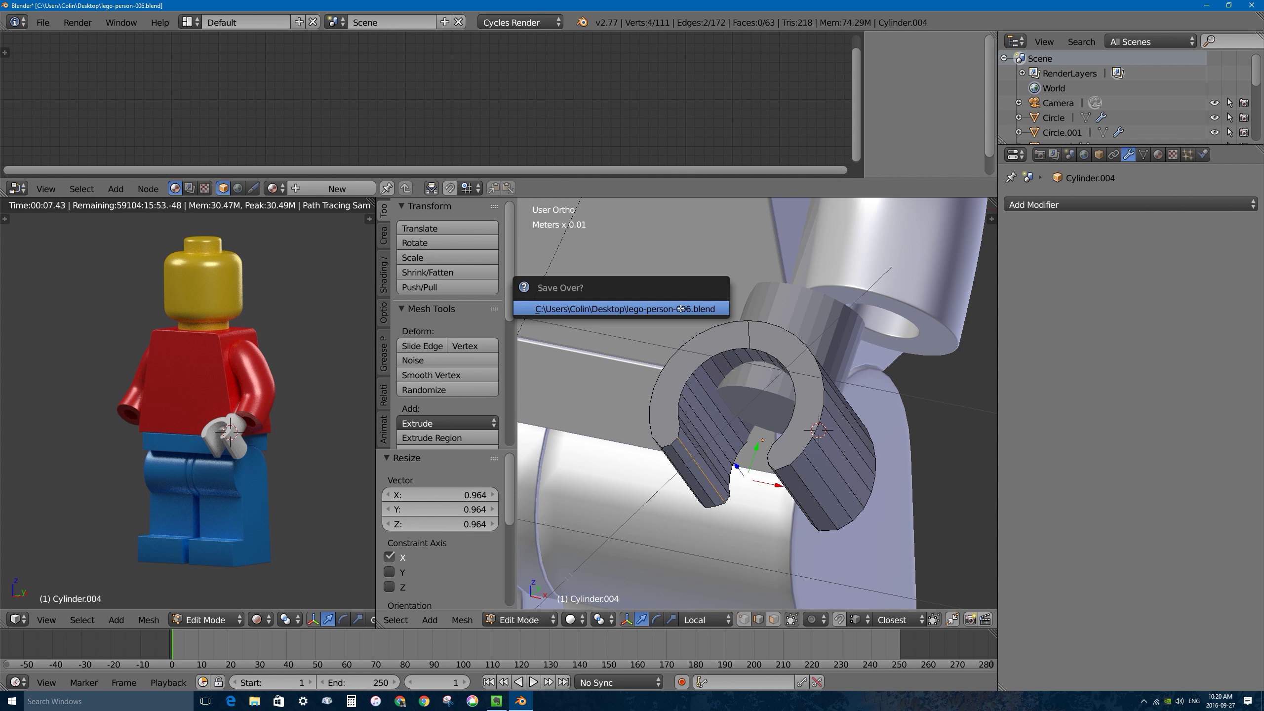
{"action": "left_click", "coordinate": [675, 310]}
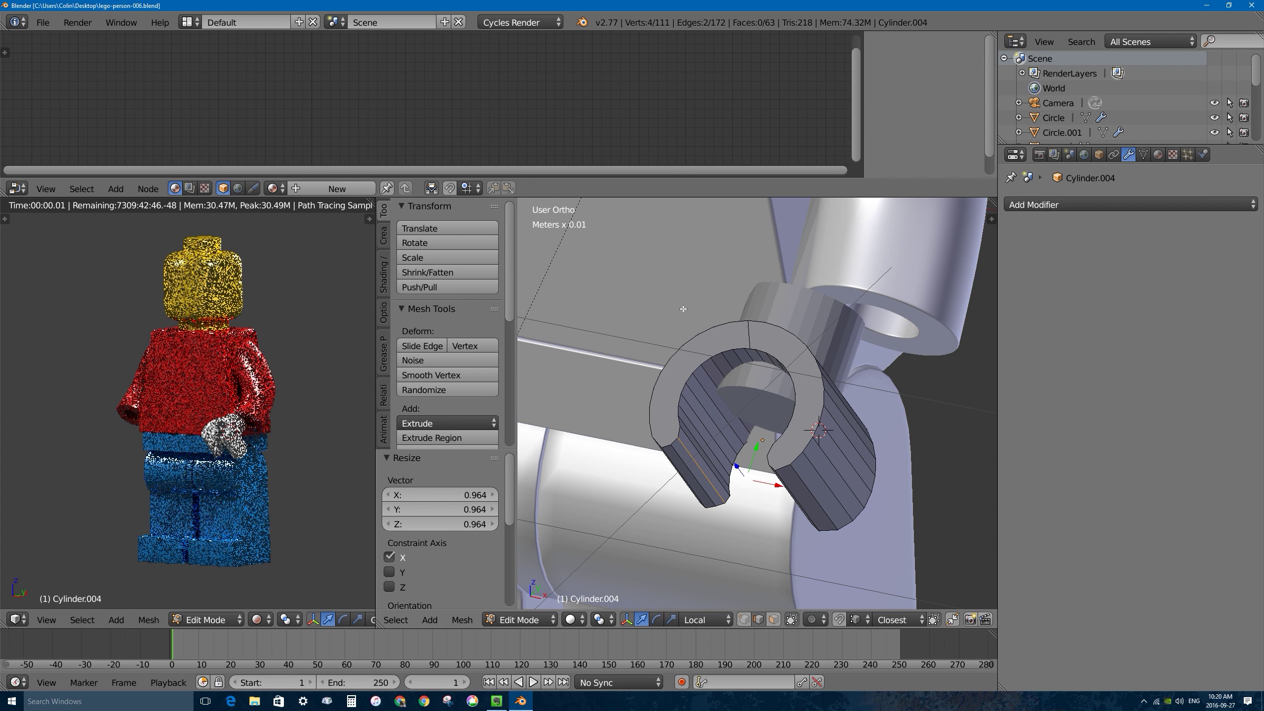
{"action": "left_click", "coordinate": [43, 22]}
{"action": "left_click", "coordinate": [100, 148]}
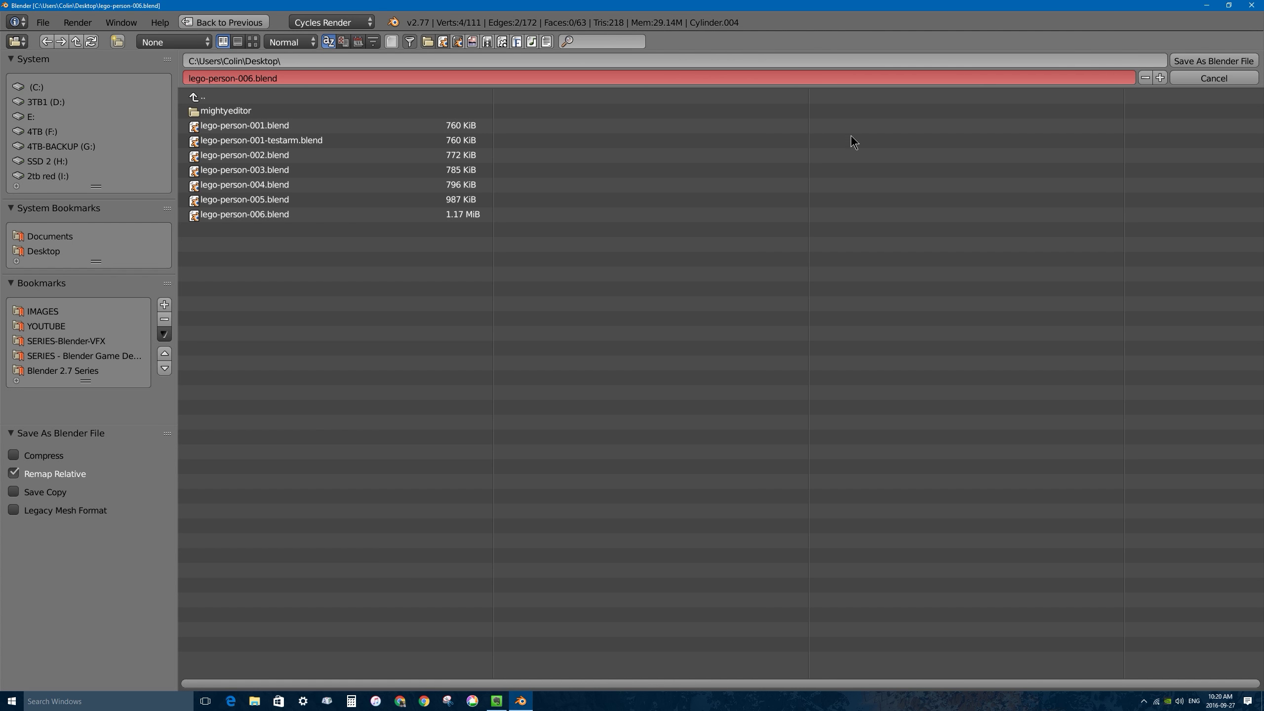
{"action": "left_click", "coordinate": [1159, 77]}
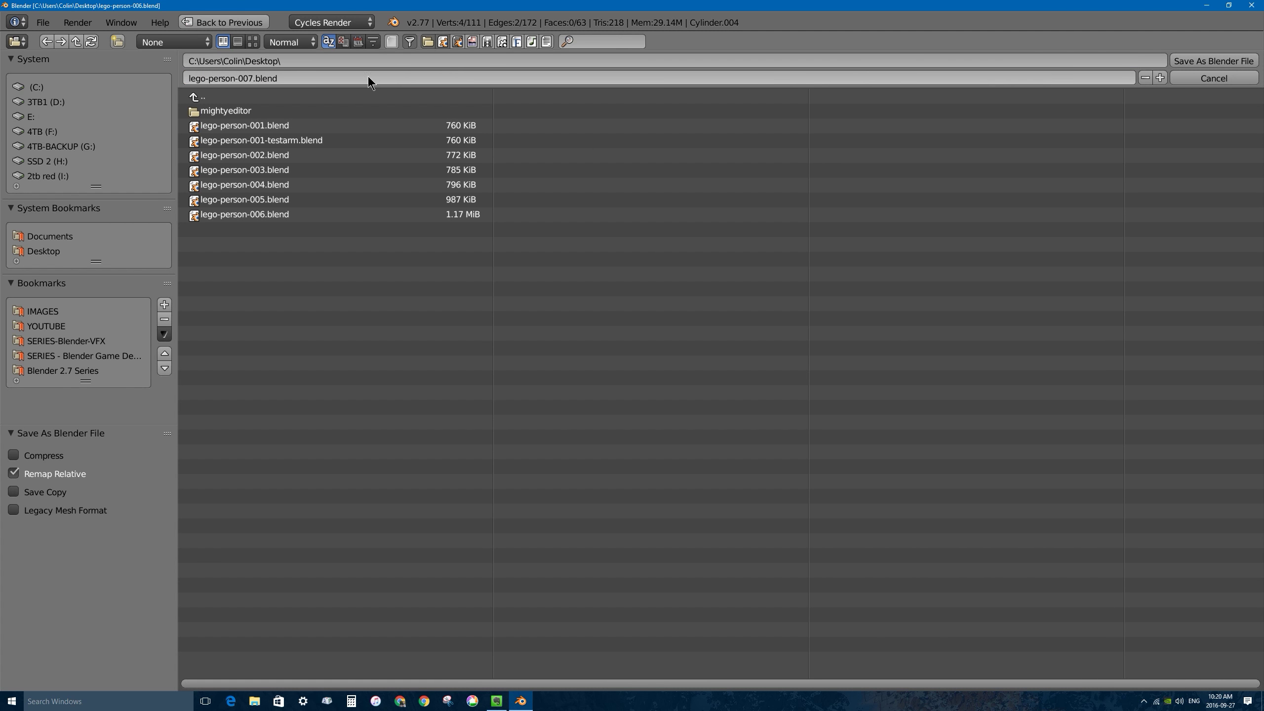
{"action": "left_click", "coordinate": [1201, 60]}
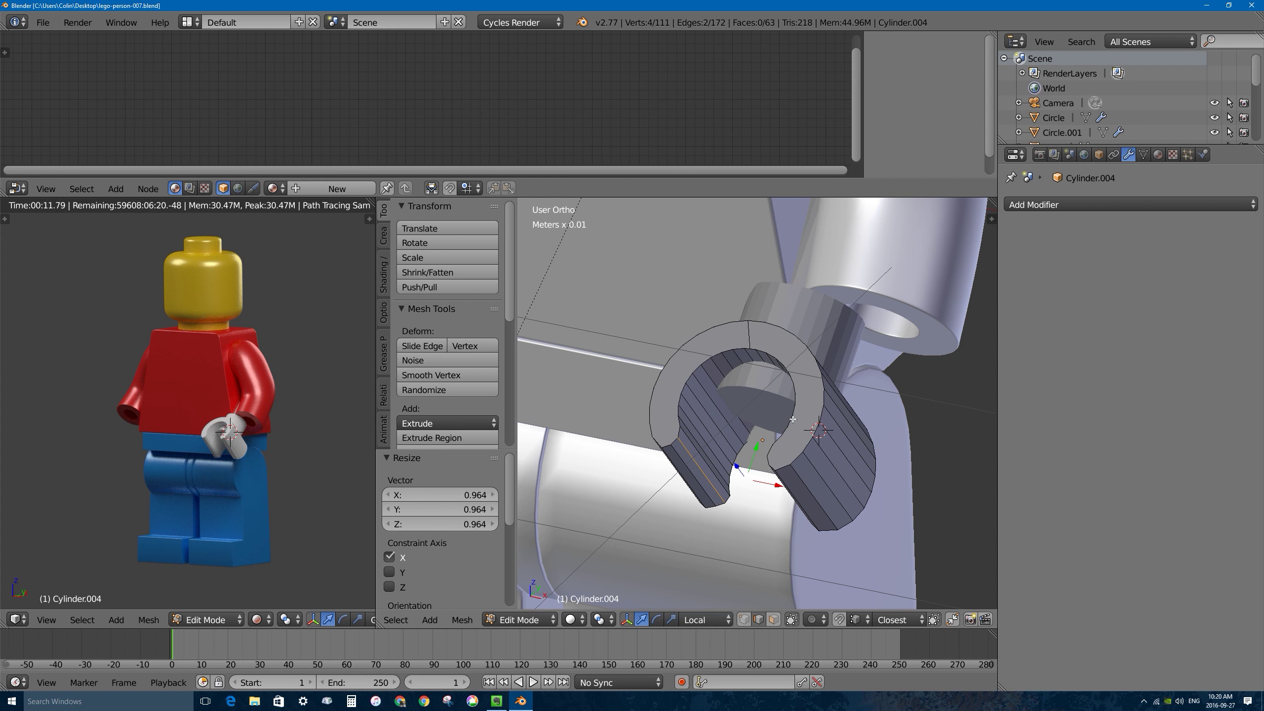
Select the outline edges of the hand's C-shaped end face, leaving out the short edge that divides it in two.
{"action": "scroll", "coordinate": [698, 417], "scroll_direction": "up", "scroll_amount": 1}
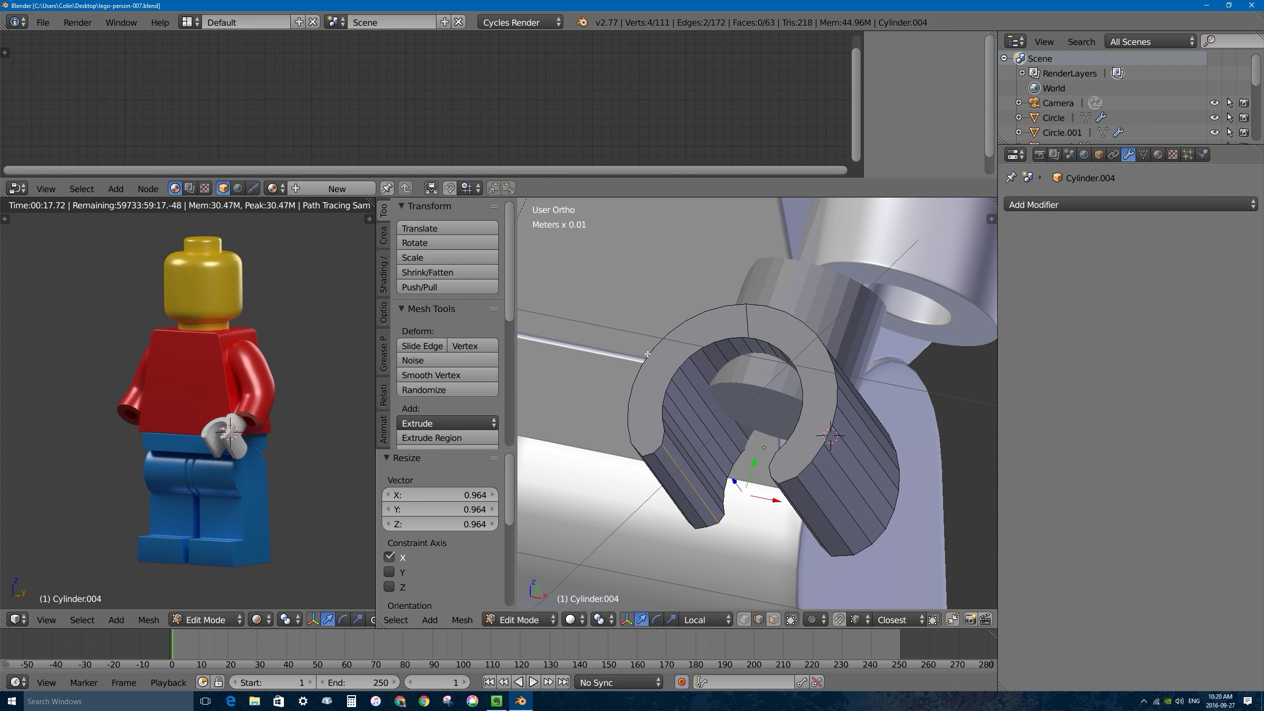
{"action": "left_click", "coordinate": [774, 618]}
{"action": "right_click", "coordinate": [691, 359]}
{"action": "right_click", "coordinate": [787, 339]}
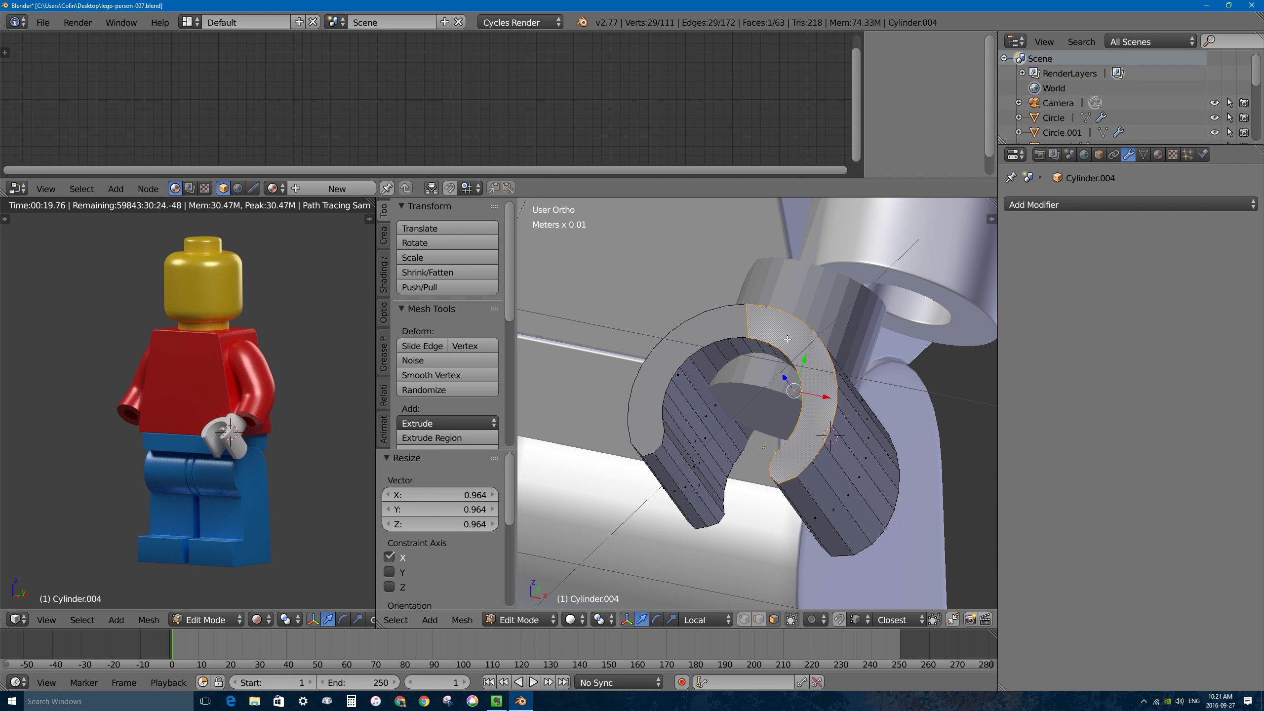
{"action": "right_click", "coordinate": [736, 336], "text": "shift"}
{"action": "left_click", "coordinate": [758, 618]}
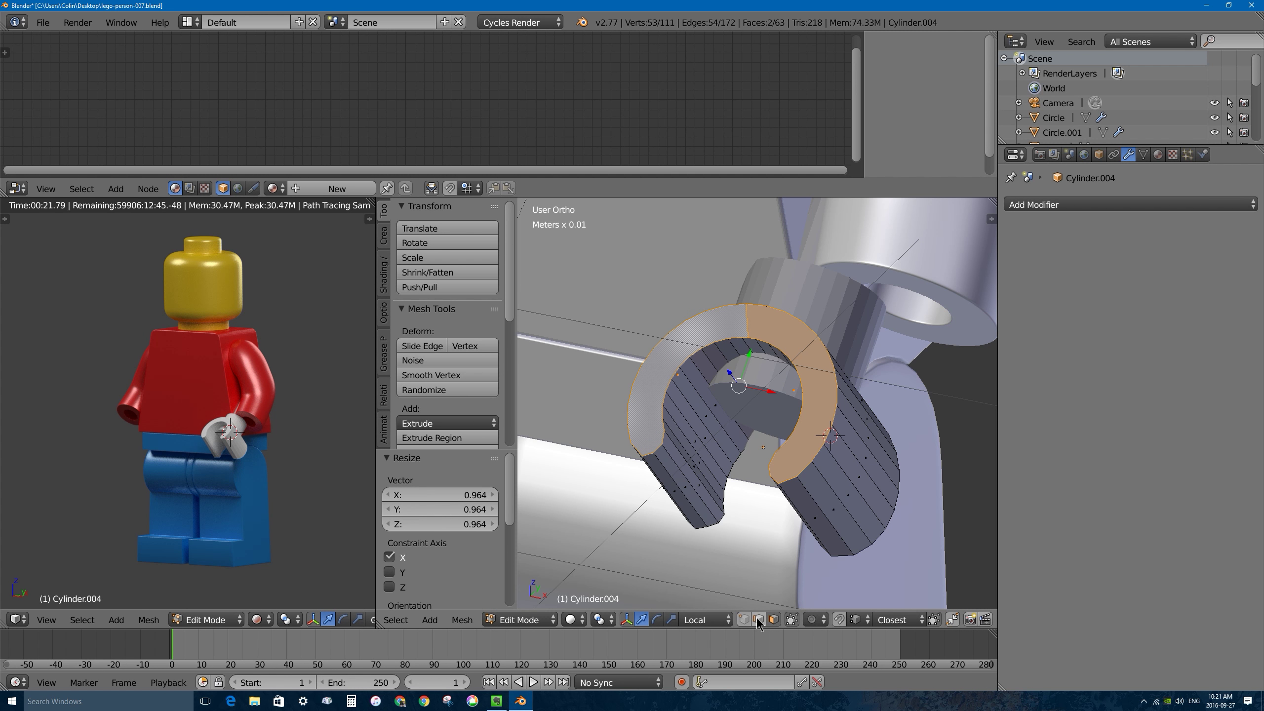
{"action": "right_click", "coordinate": [747, 317], "text": "shift"}
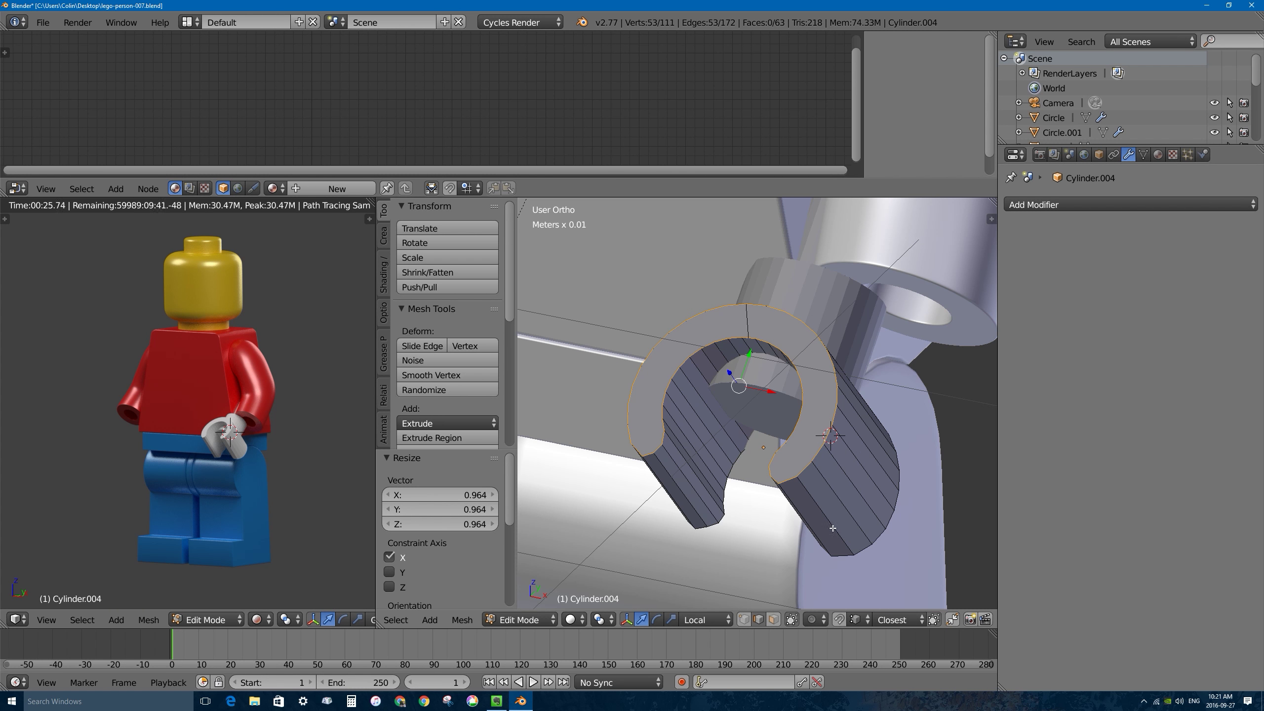
Add the edges outlining the notched lower end of one finger to the edge selection.
{"action": "middle_click_drag", "start_coordinate": [832, 527], "coordinate": [746, 441]}
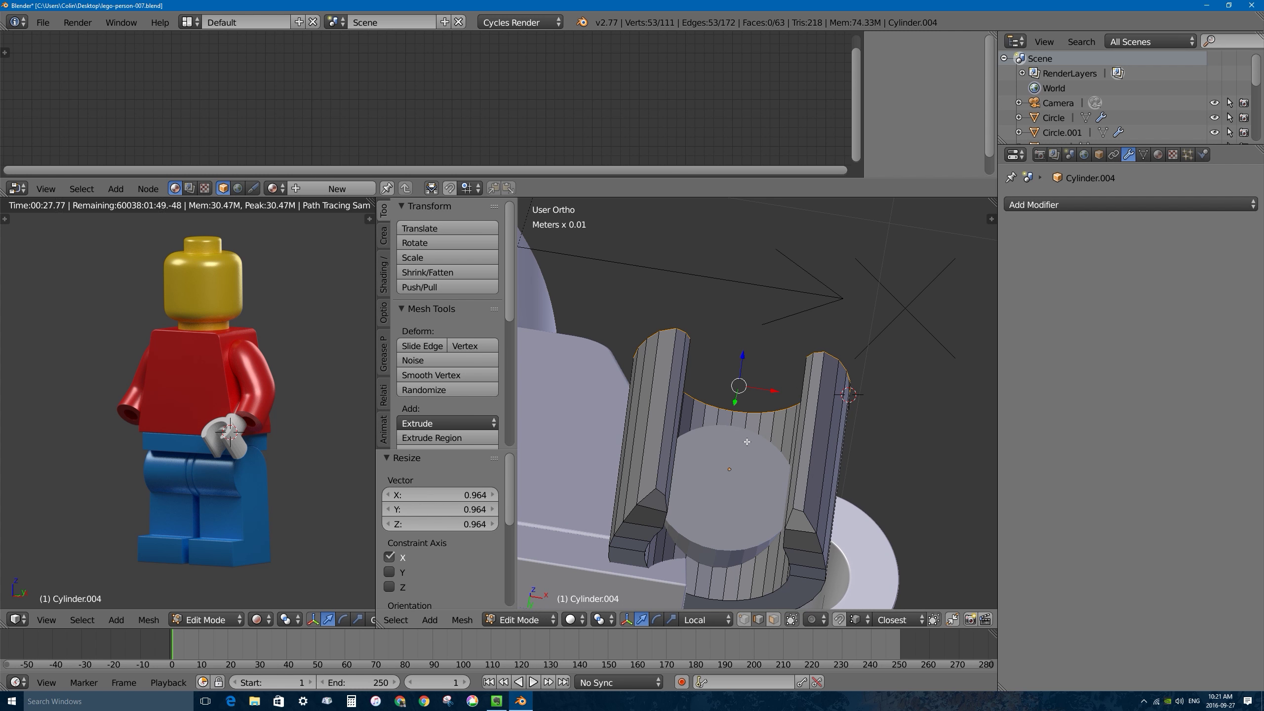
{"action": "right_click", "coordinate": [807, 521], "text": "alt+shift"}
{"action": "right_click", "coordinate": [792, 516], "text": "alt+shift"}
{"action": "right_click", "coordinate": [789, 555], "text": "alt+shift"}
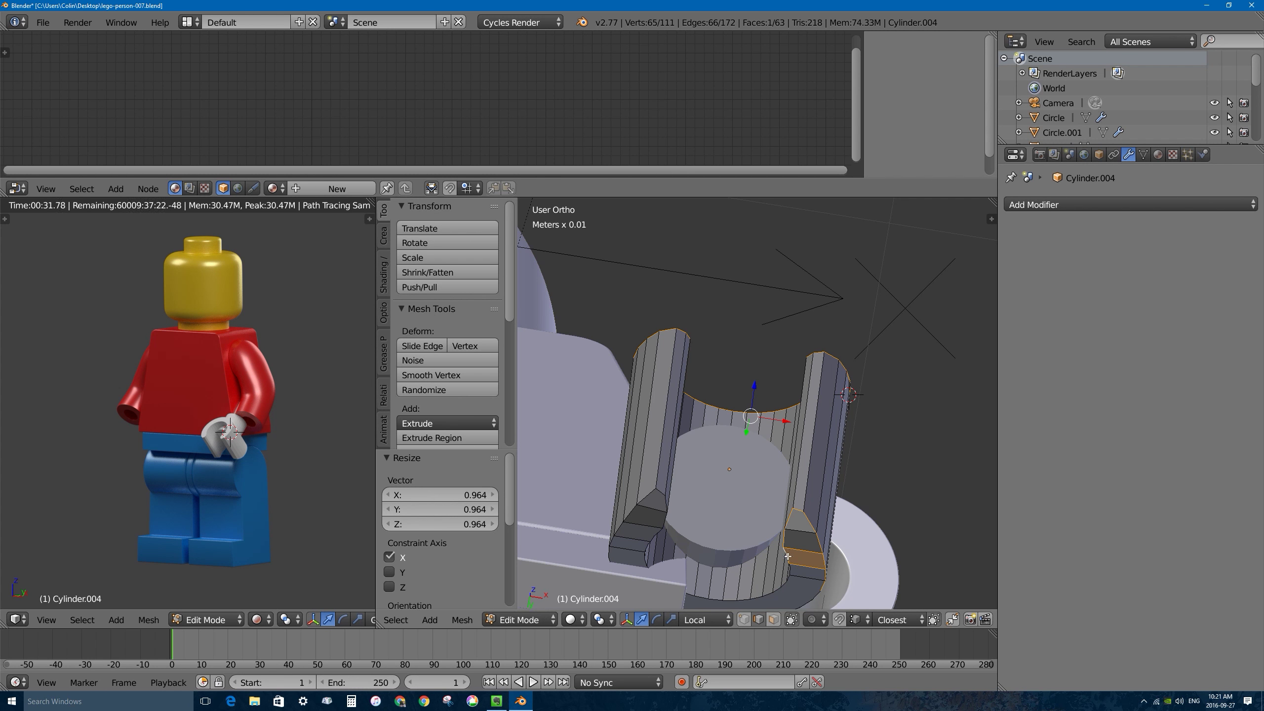
{"action": "right_click", "coordinate": [789, 571], "text": "alt+shift"}
{"action": "right_click", "coordinate": [781, 588], "text": "alt+shift"}
Add the edges outlining the opposite finger's notched lower end to the edge selection.
{"action": "right_click", "coordinate": [632, 514], "text": "alt+shift"}
{"action": "right_click", "coordinate": [660, 493], "text": "alt+shift"}
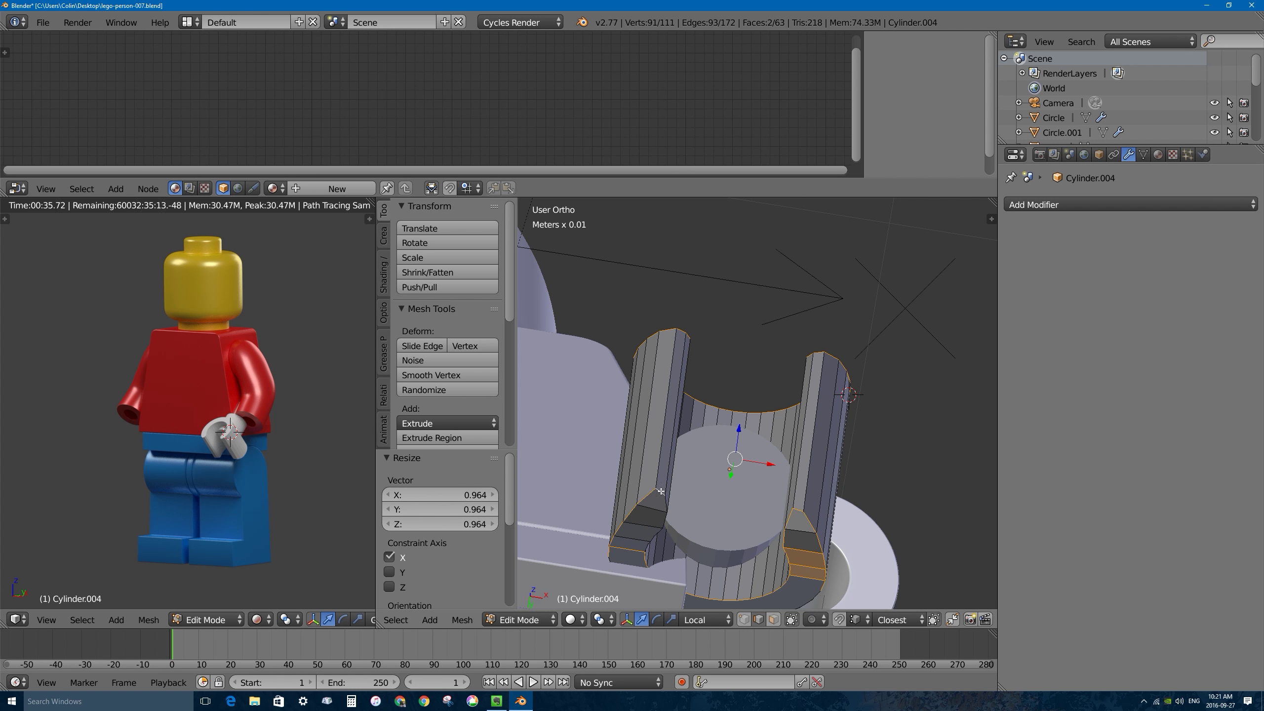
{"action": "right_click", "coordinate": [664, 537], "text": "alt+shift"}
{"action": "right_click", "coordinate": [662, 536], "text": "alt+shift"}
{"action": "middle_click_drag", "start_coordinate": [667, 541], "coordinate": [834, 593]}
{"action": "scroll", "coordinate": [747, 619], "scroll_direction": "down", "scroll_amount": 3}
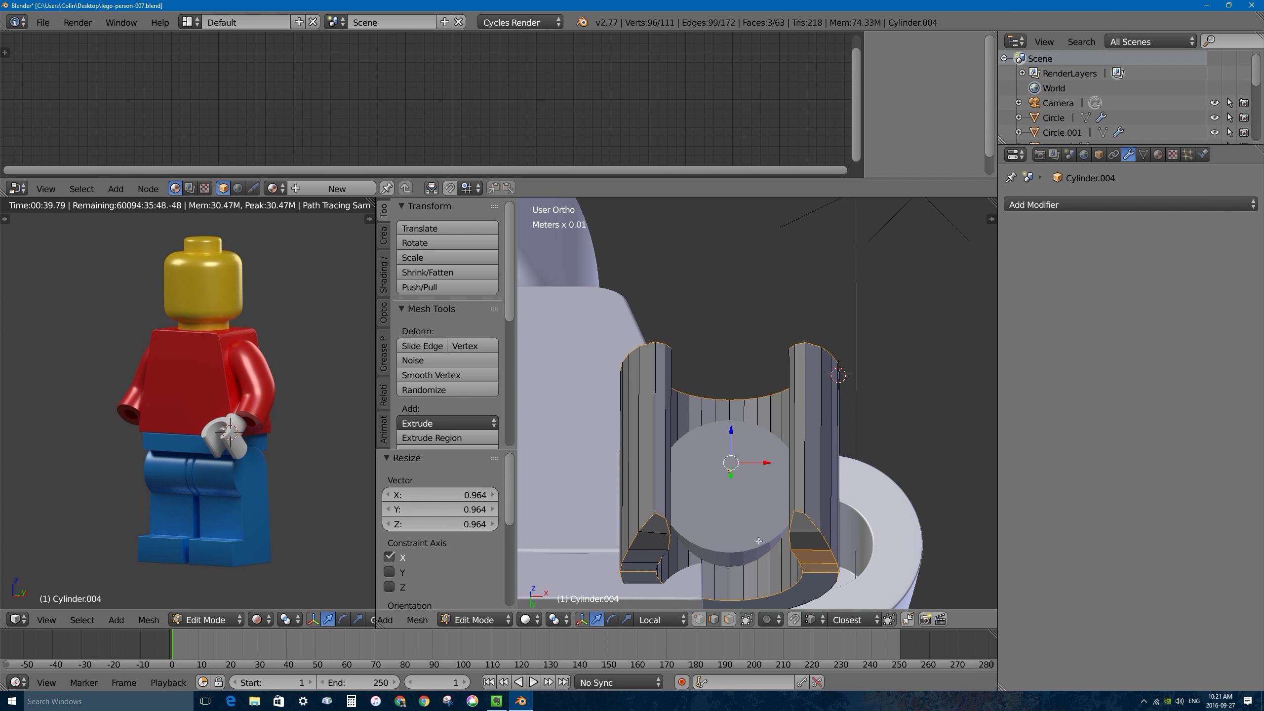
{"action": "middle_click_drag", "start_coordinate": [747, 598], "coordinate": [647, 329]}
{"action": "scroll", "coordinate": [741, 374], "scroll_direction": "up", "scroll_amount": 2}
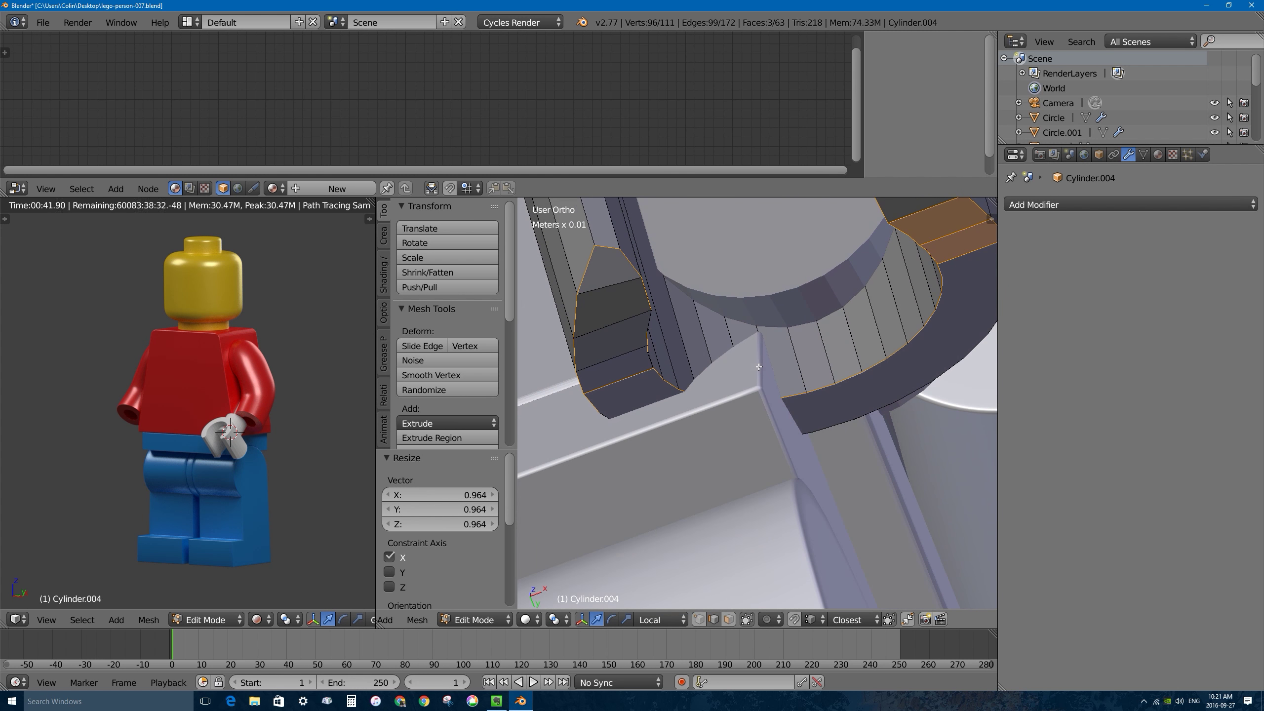
{"action": "right_click", "coordinate": [646, 331], "text": "alt+shift"}
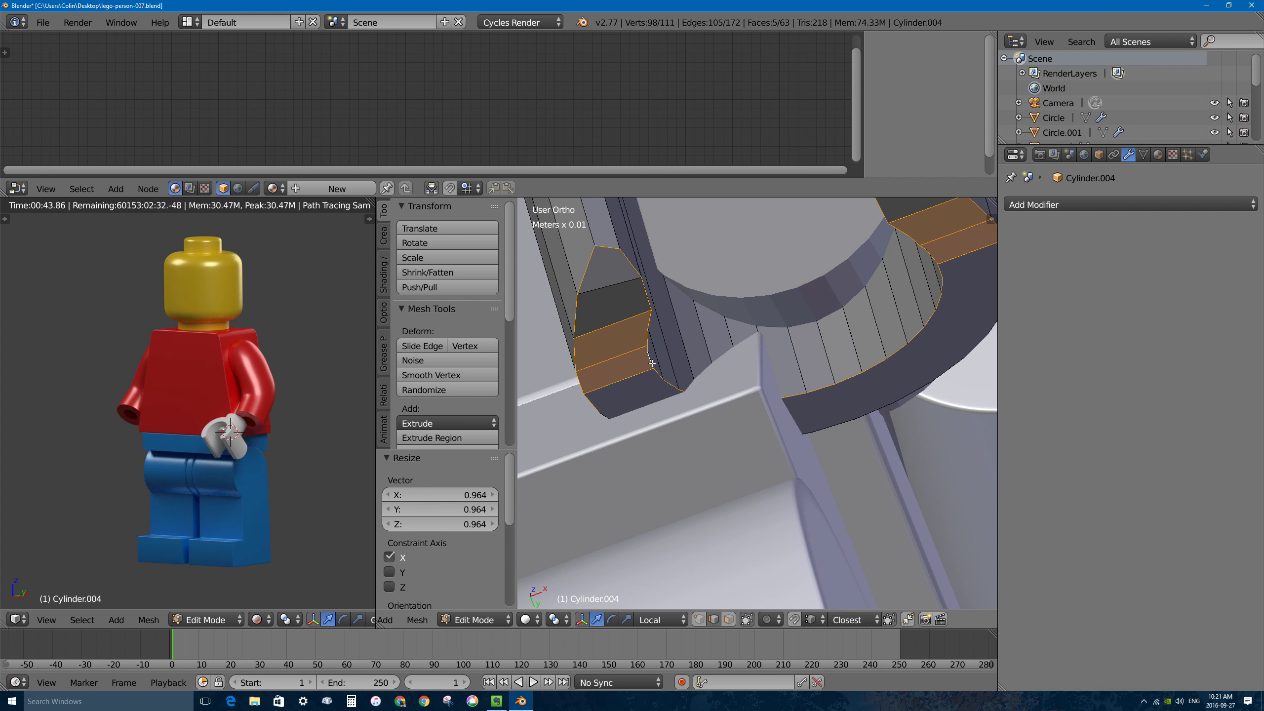
In Object Mode, select the hand and wrist together and move them about 7 mm away from the arm using Global orientation.
{"action": "scroll", "coordinate": [646, 338], "scroll_direction": "down", "scroll_amount": 5}
{"action": "key", "text": "Tab"}
{"action": "middle_click_drag", "start_coordinate": [647, 339], "coordinate": [765, 457]}
{"action": "right_click", "coordinate": [791, 295], "text": "shift"}
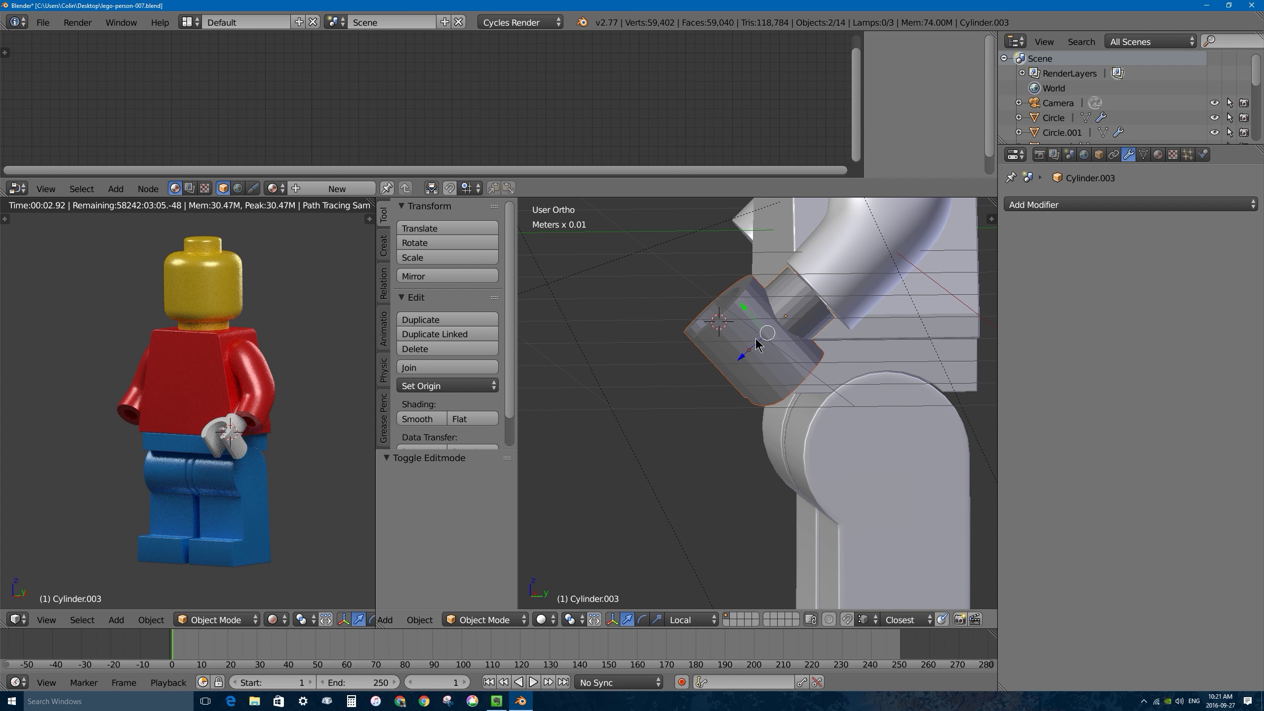
{"action": "left_click", "coordinate": [694, 618]}
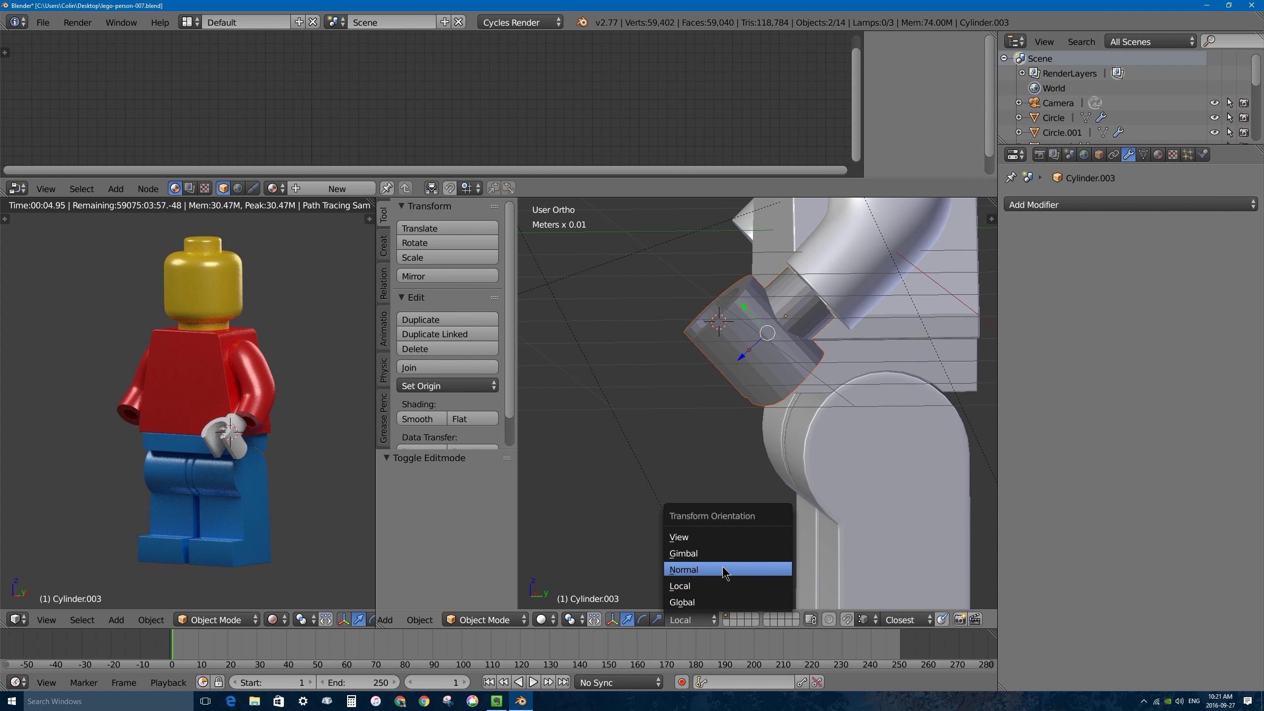
{"action": "left_click", "coordinate": [716, 603]}
{"action": "left_click_drag", "start_coordinate": [782, 326], "coordinate": [657, 273]}
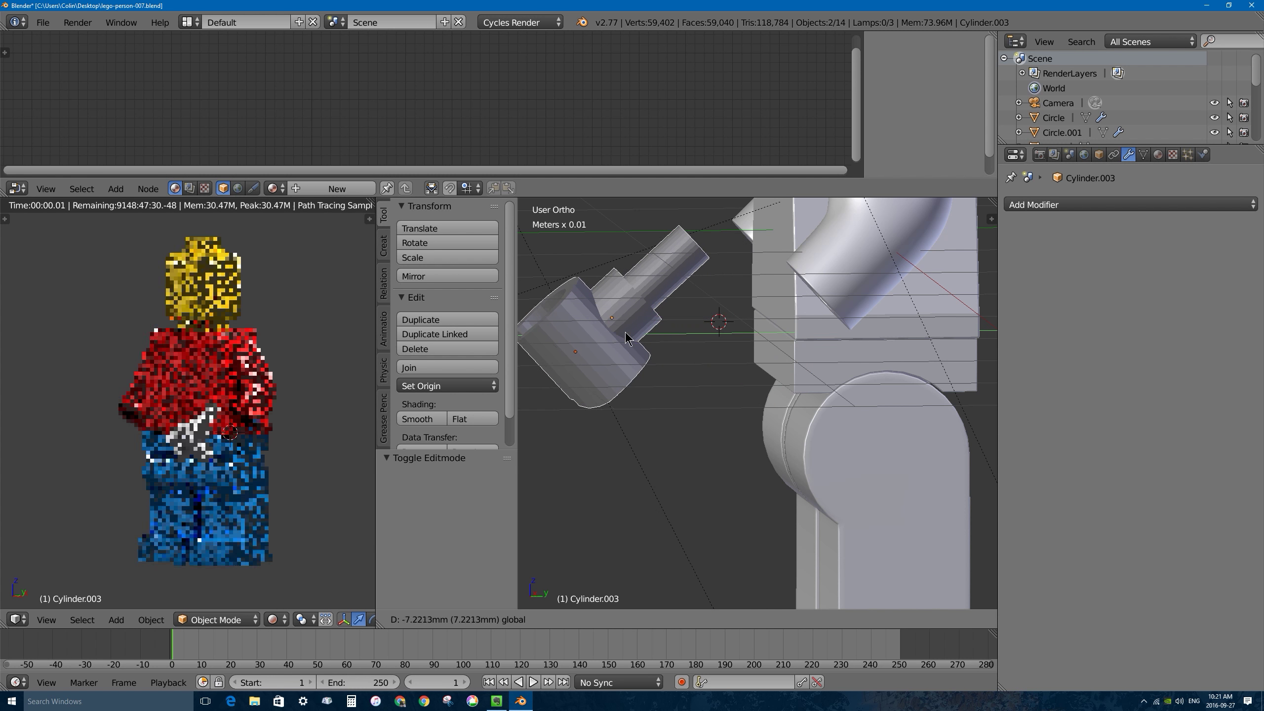
Back in the hand's mesh, refine the lower end's selection to its outline by deselecting the short edges crossing between inner and outer rims.
{"action": "middle_click_drag", "start_coordinate": [657, 273], "coordinate": [596, 448]}
{"action": "right_click", "coordinate": [699, 386]}
{"action": "key", "text": "Tab"}
{"action": "scroll", "coordinate": [700, 384], "scroll_direction": "up", "scroll_amount": 4}
{"action": "right_click", "coordinate": [582, 464], "text": "shift"}
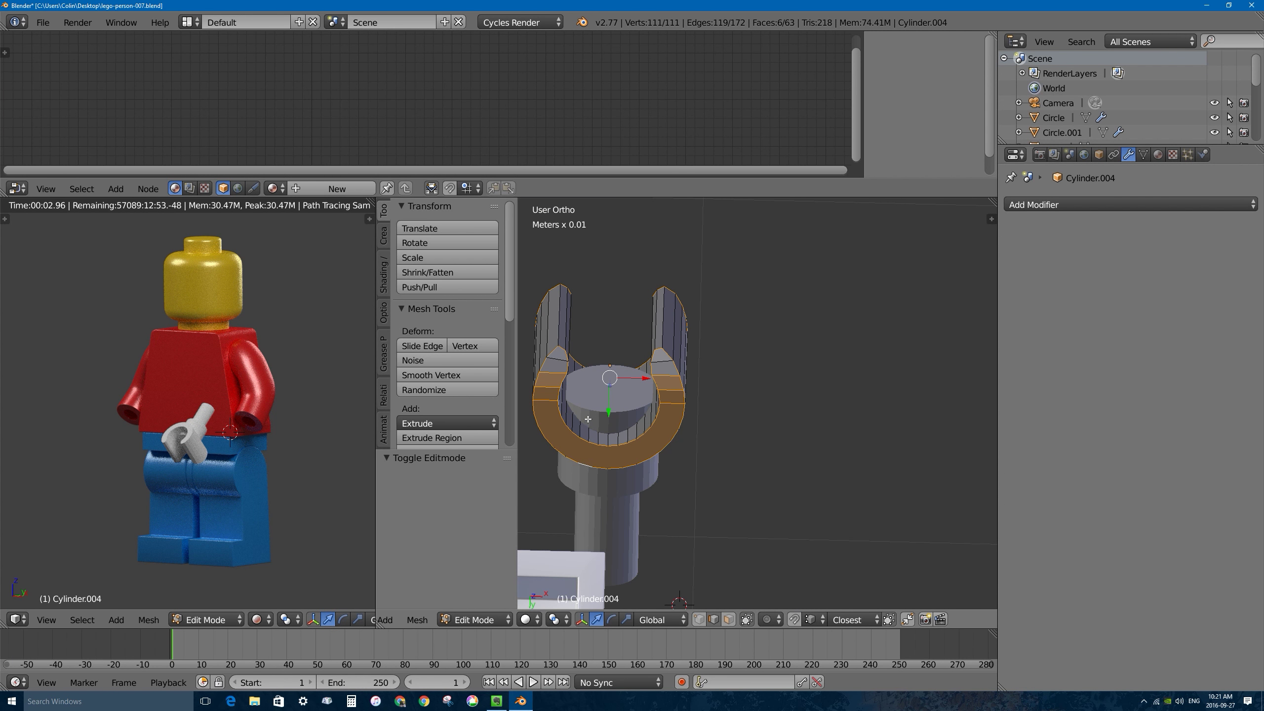
{"action": "right_click", "coordinate": [543, 401], "text": "shift"}
{"action": "right_click", "coordinate": [550, 386], "text": "shift"}
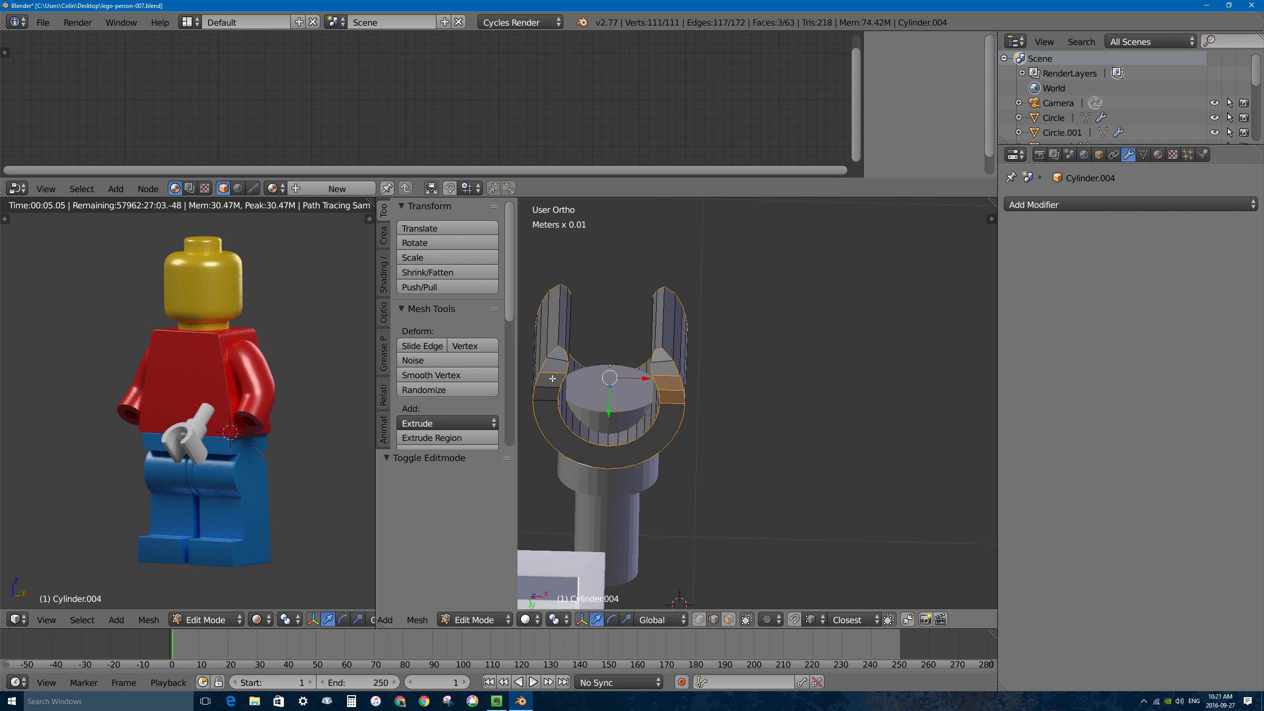
{"action": "right_click", "coordinate": [552, 372], "text": "shift"}
{"action": "right_click", "coordinate": [667, 376], "text": "shift"}
{"action": "right_click", "coordinate": [668, 380], "text": "shift"}
{"action": "right_click", "coordinate": [671, 396], "text": "shift"}
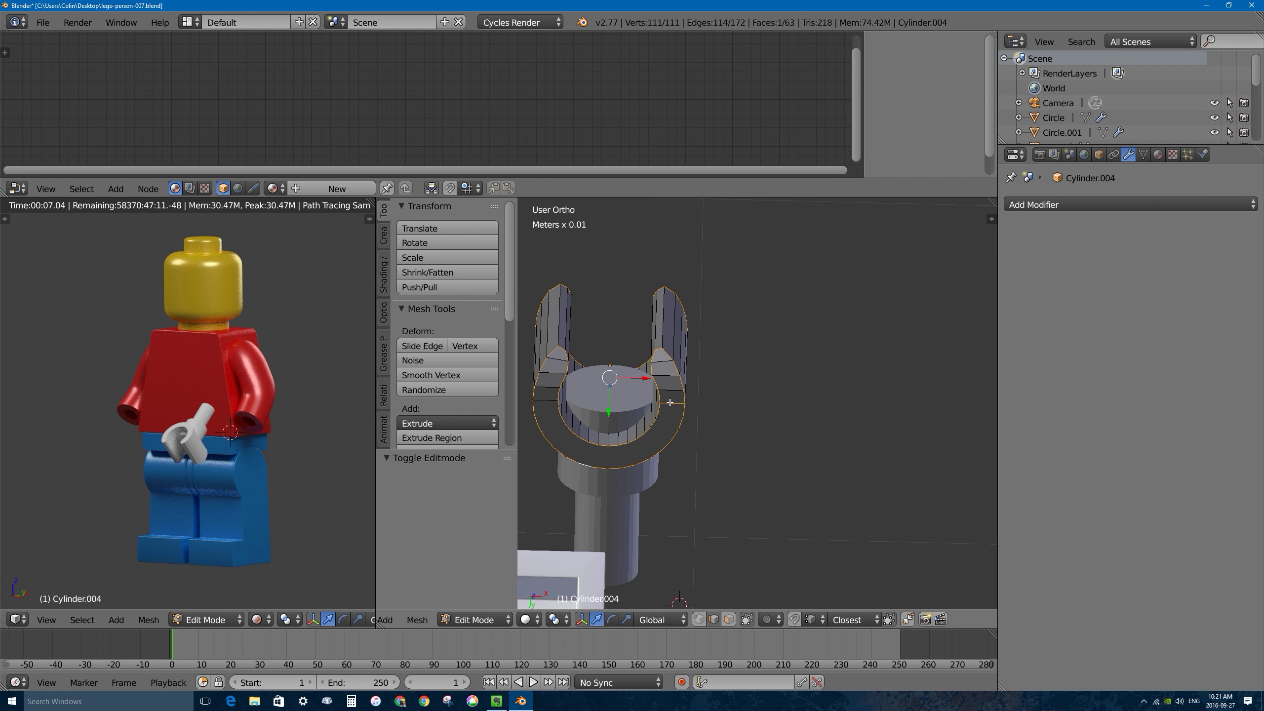
Bevel the selected outline edges at both ends of the hand by 0.028 with four segments.
{"action": "middle_click_drag", "start_coordinate": [672, 404], "coordinate": [705, 359]}
{"action": "key", "text": "ctrl+b"}
{"action": "left_click", "coordinate": [696, 490]}
Add two single loop cuts around the hand, sliding one close to each bevelled end.
{"action": "scroll", "coordinate": [705, 360], "scroll_direction": "up", "scroll_amount": 2}
{"action": "key", "text": "ctrl+r"}
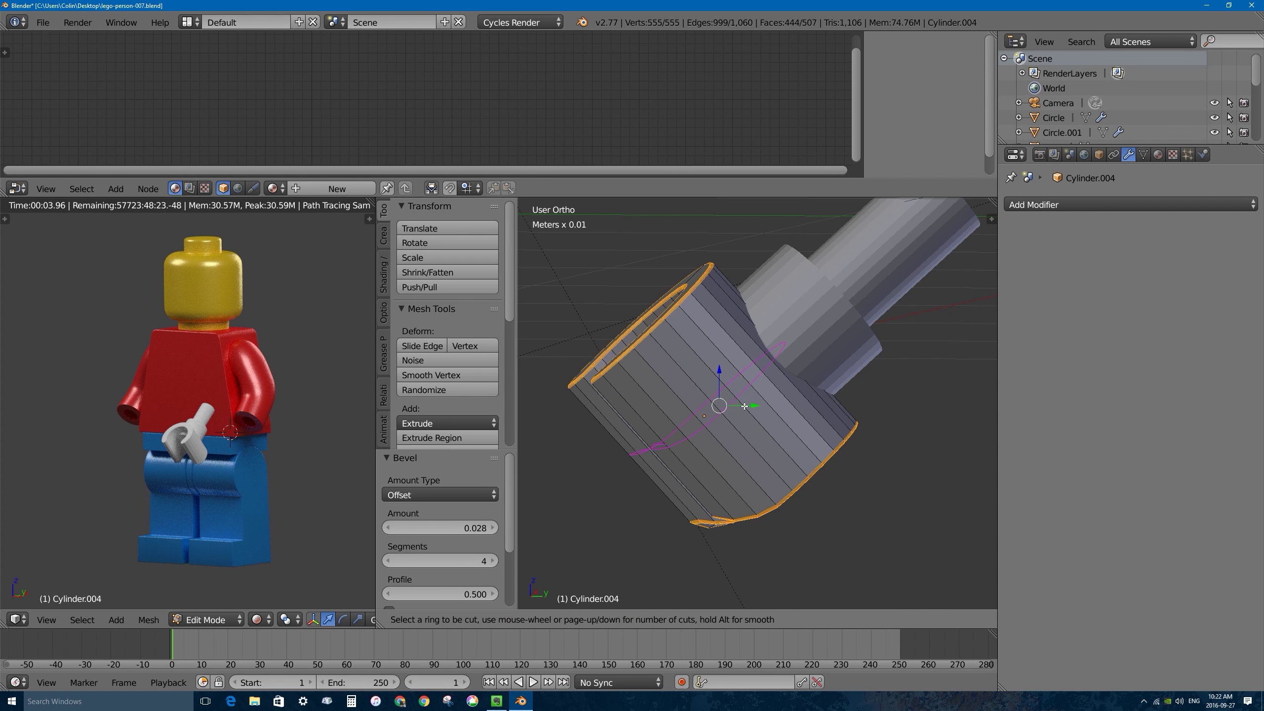
{"action": "left_click", "coordinate": [741, 406]}
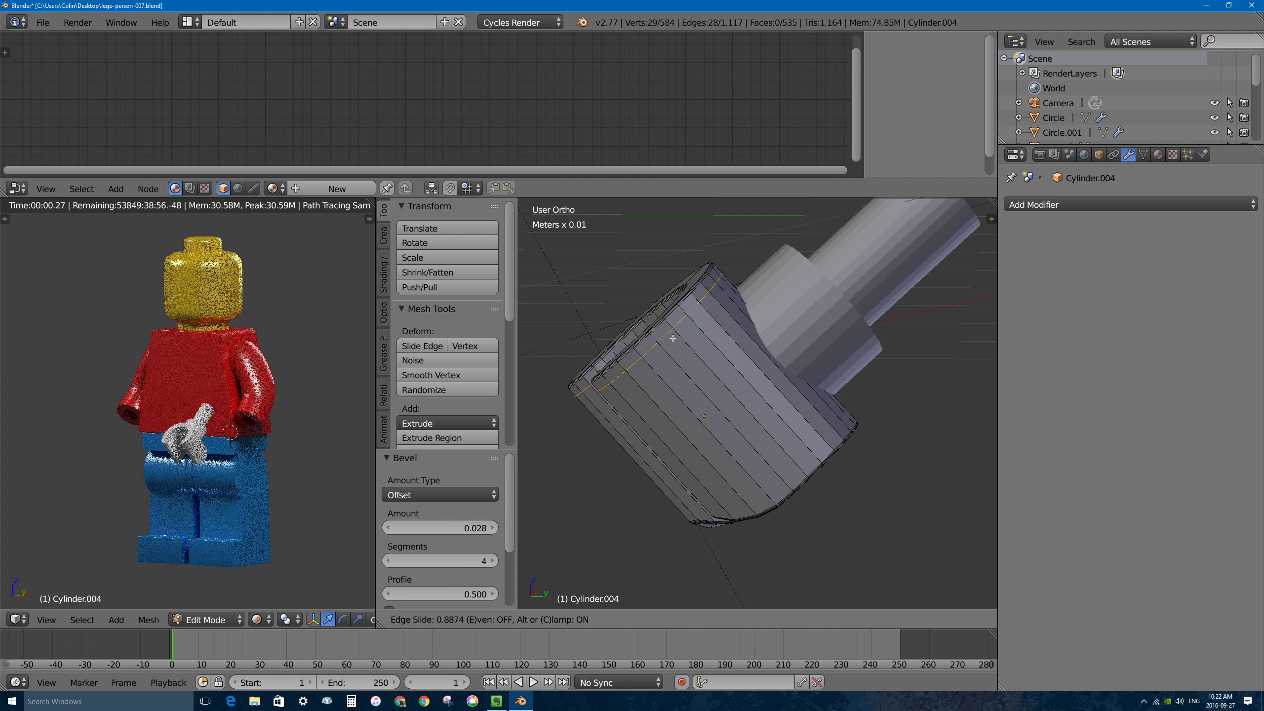
{"action": "left_click", "coordinate": [667, 337]}
{"action": "key", "text": "ctrl+r"}
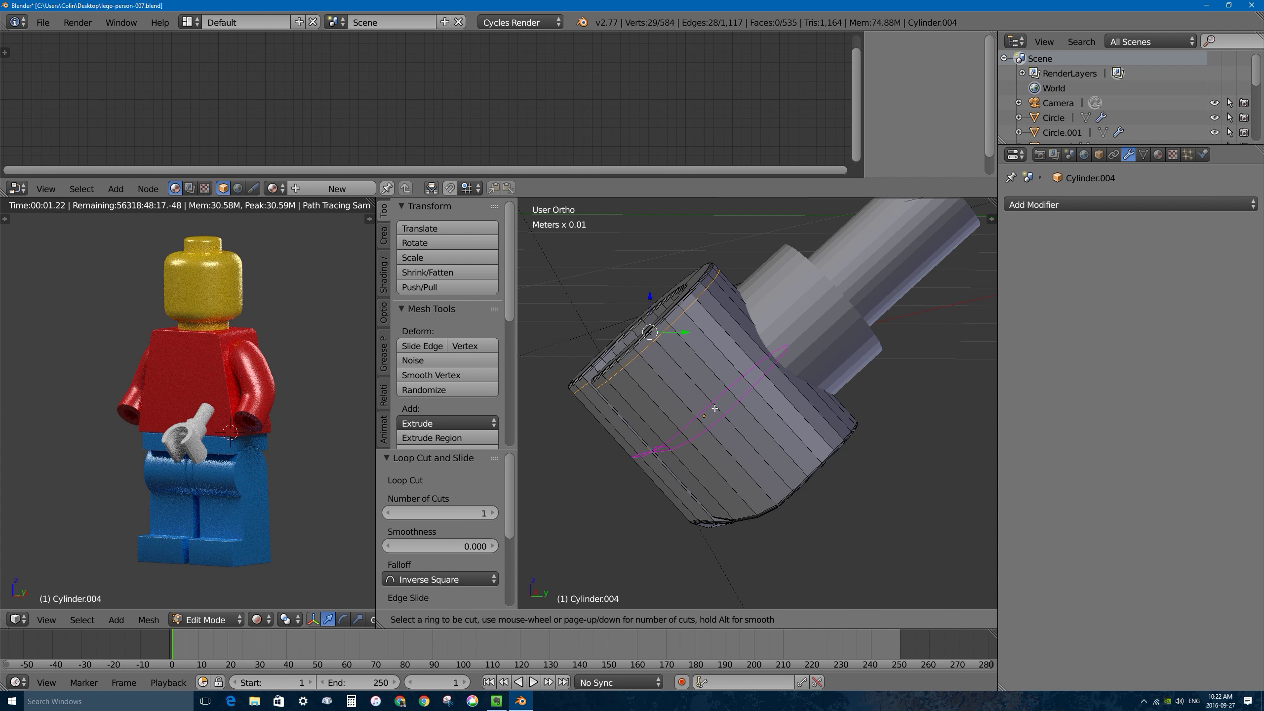
{"action": "left_click", "coordinate": [766, 463]}
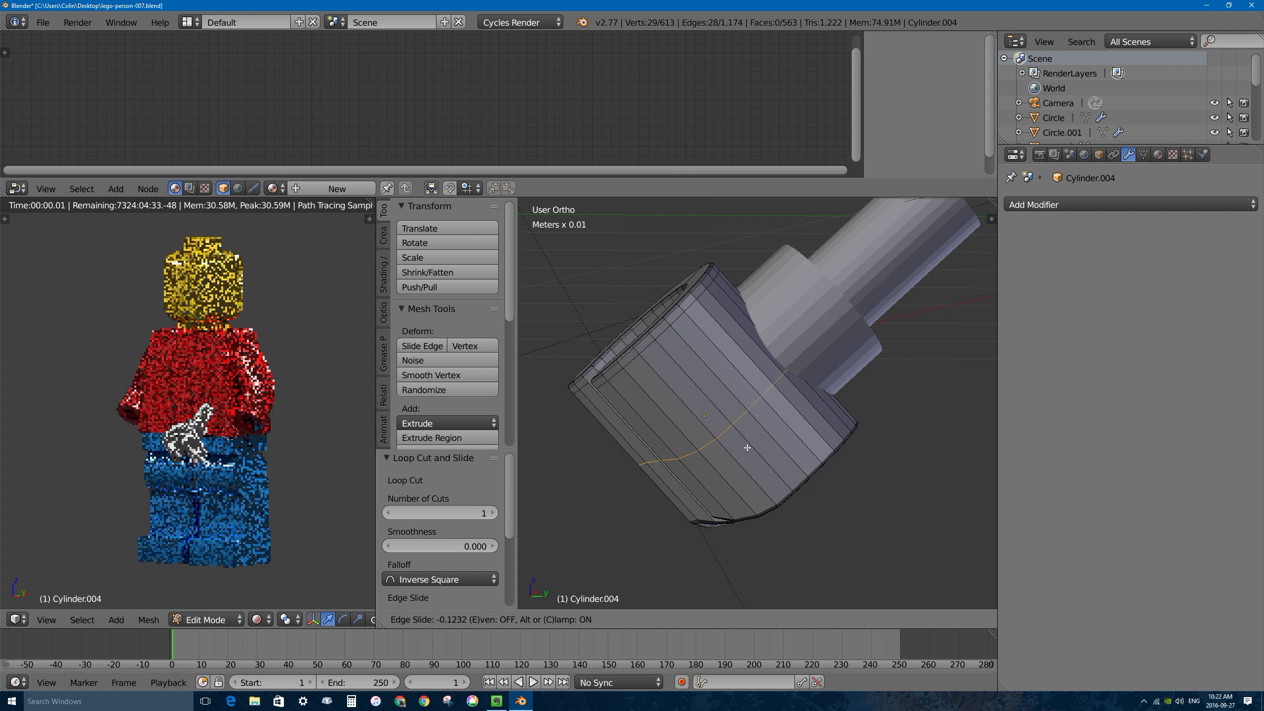
{"action": "left_click", "coordinate": [790, 480]}
In face select mode, select both faces of the C-shaped surface at one end of the hand and inset them by about 0.52 mm.
{"action": "left_click", "coordinate": [729, 619]}
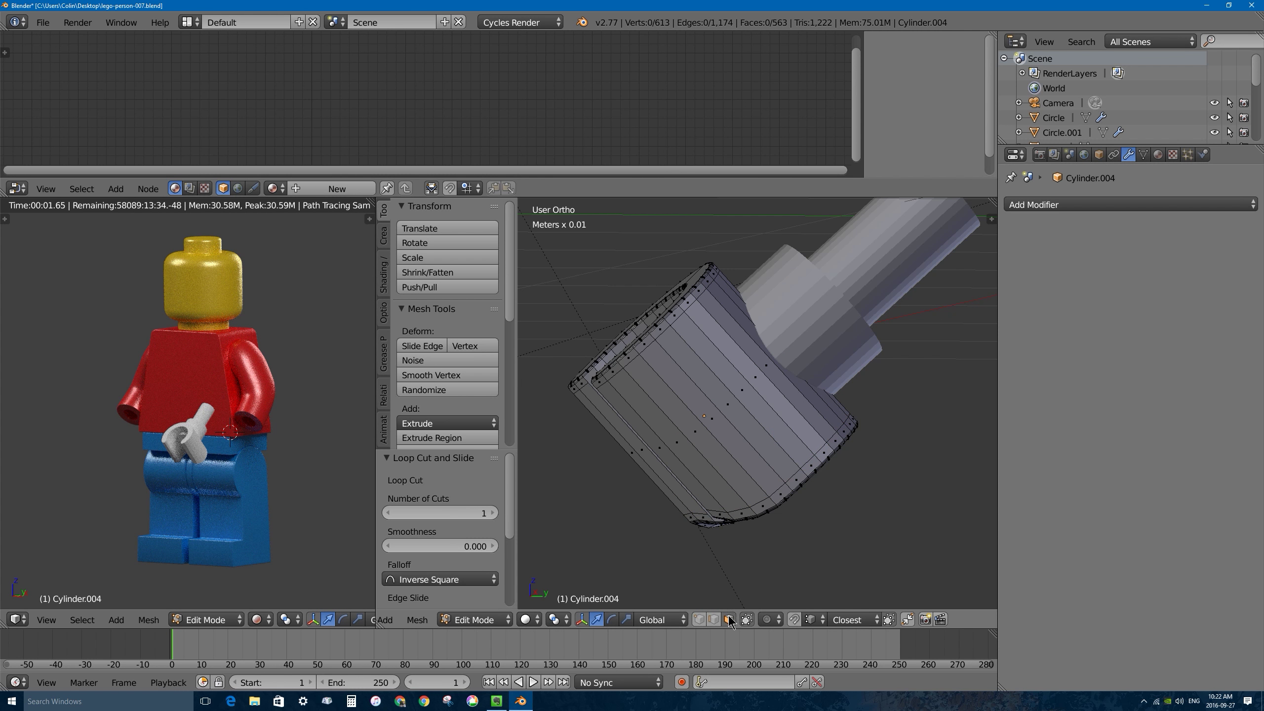
{"action": "middle_click_drag", "start_coordinate": [624, 388], "coordinate": [650, 368]}
{"action": "right_click", "coordinate": [628, 370]}
{"action": "right_click", "coordinate": [759, 379], "text": "shift"}
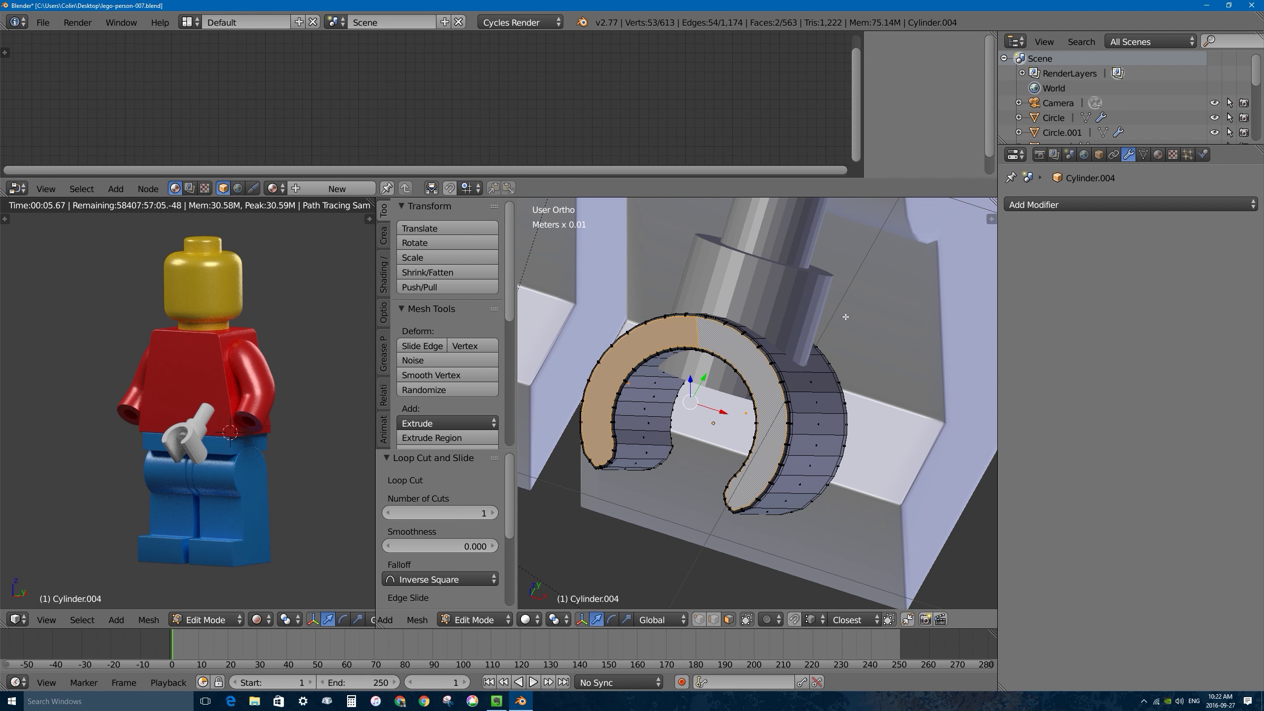
{"action": "key", "text": "i"}
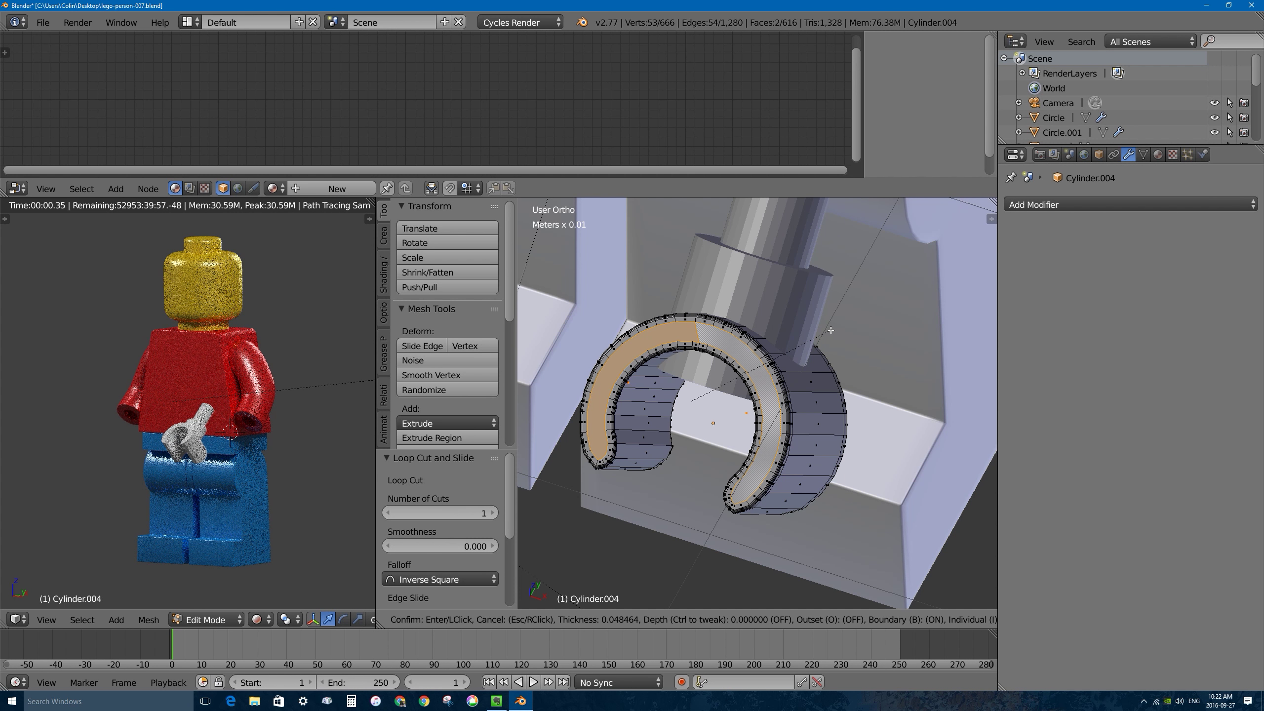
{"action": "left_click", "coordinate": [830, 331]}
Try to inset the nine faces that form the C-shaped surface at the hand's opposite end.
{"action": "middle_click_drag", "start_coordinate": [830, 330], "coordinate": [848, 280]}
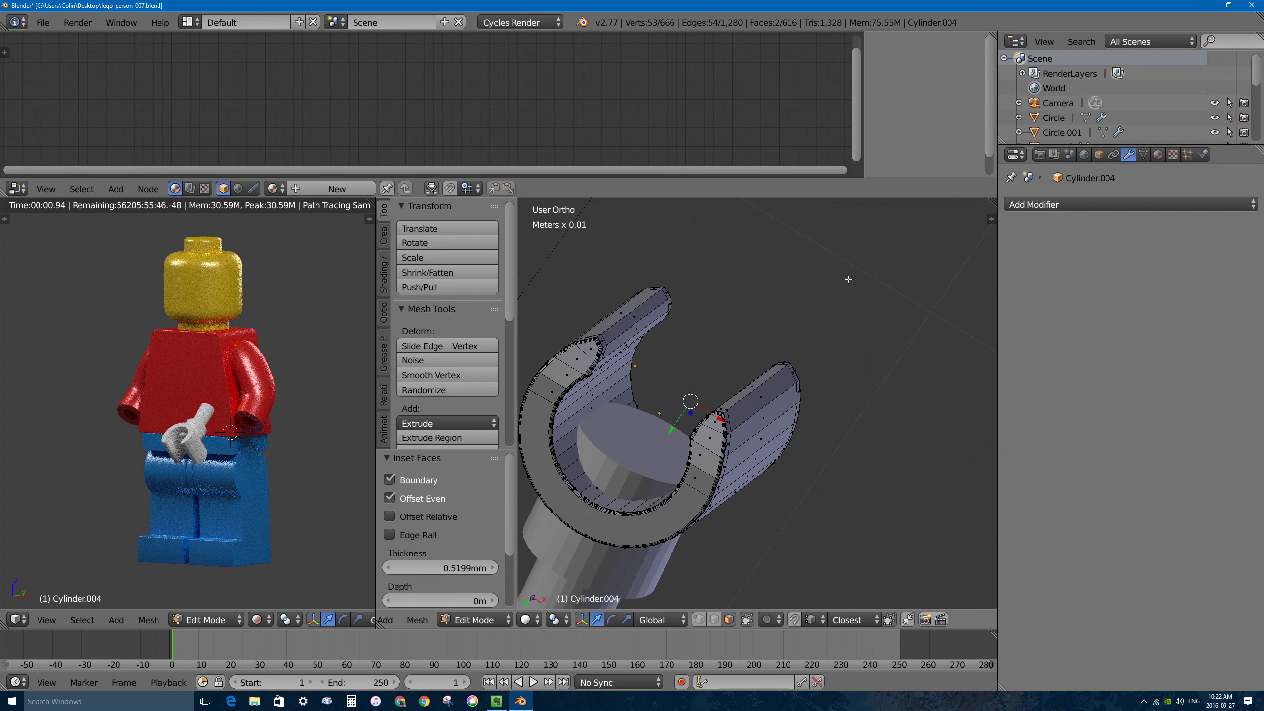
{"action": "right_click", "coordinate": [590, 360]}
{"action": "right_click", "coordinate": [572, 370], "text": "shift"}
{"action": "right_click", "coordinate": [556, 382], "text": "shift"}
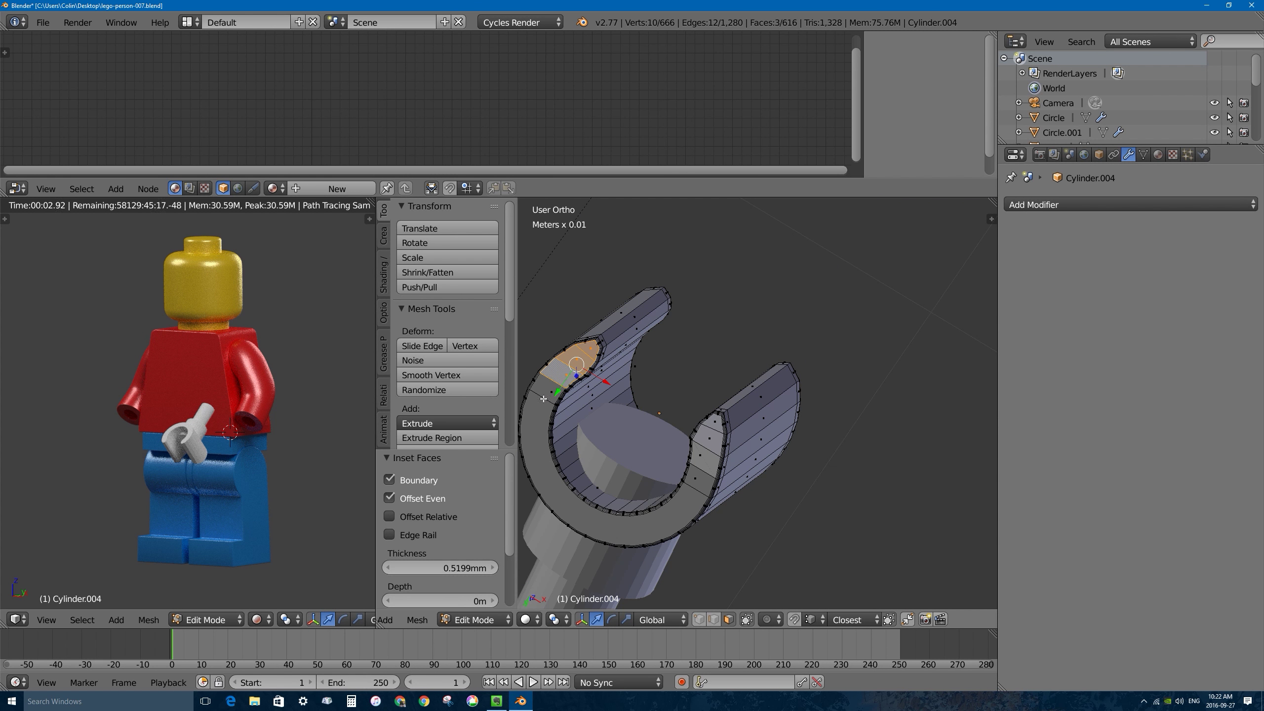
{"action": "right_click", "coordinate": [544, 399], "text": "shift"}
{"action": "right_click", "coordinate": [587, 517], "text": "shift"}
{"action": "right_click", "coordinate": [698, 482], "text": "shift"}
{"action": "right_click", "coordinate": [708, 440], "text": "shift"}
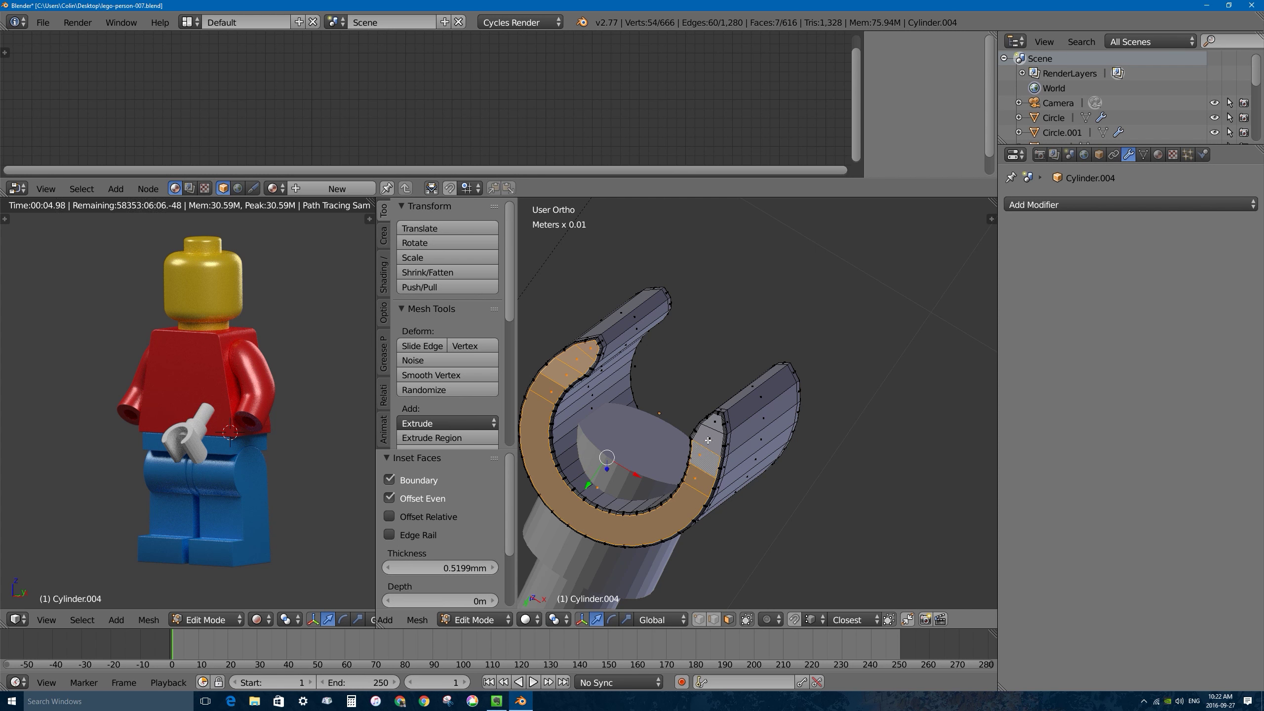
{"action": "right_click", "coordinate": [710, 434], "text": "shift"}
{"action": "right_click", "coordinate": [716, 420], "text": "shift"}
{"action": "key", "text": "i"}
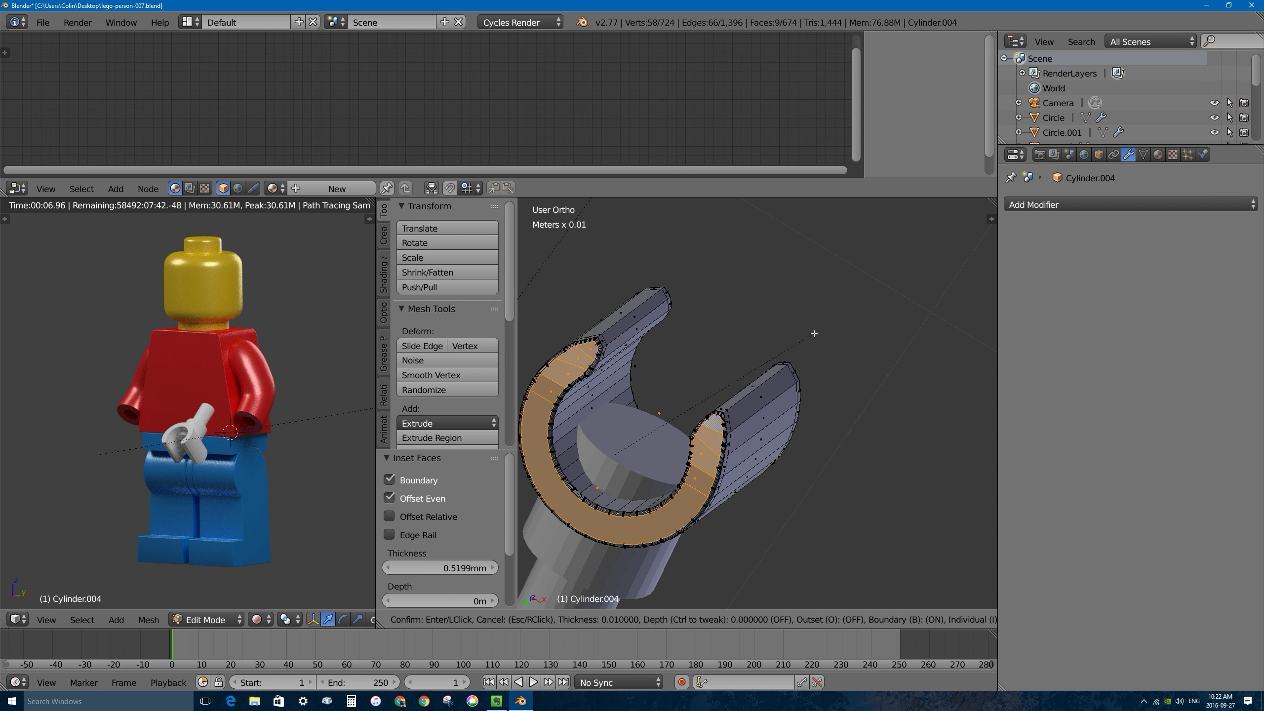
{"action": "right_click", "coordinate": [804, 342]}
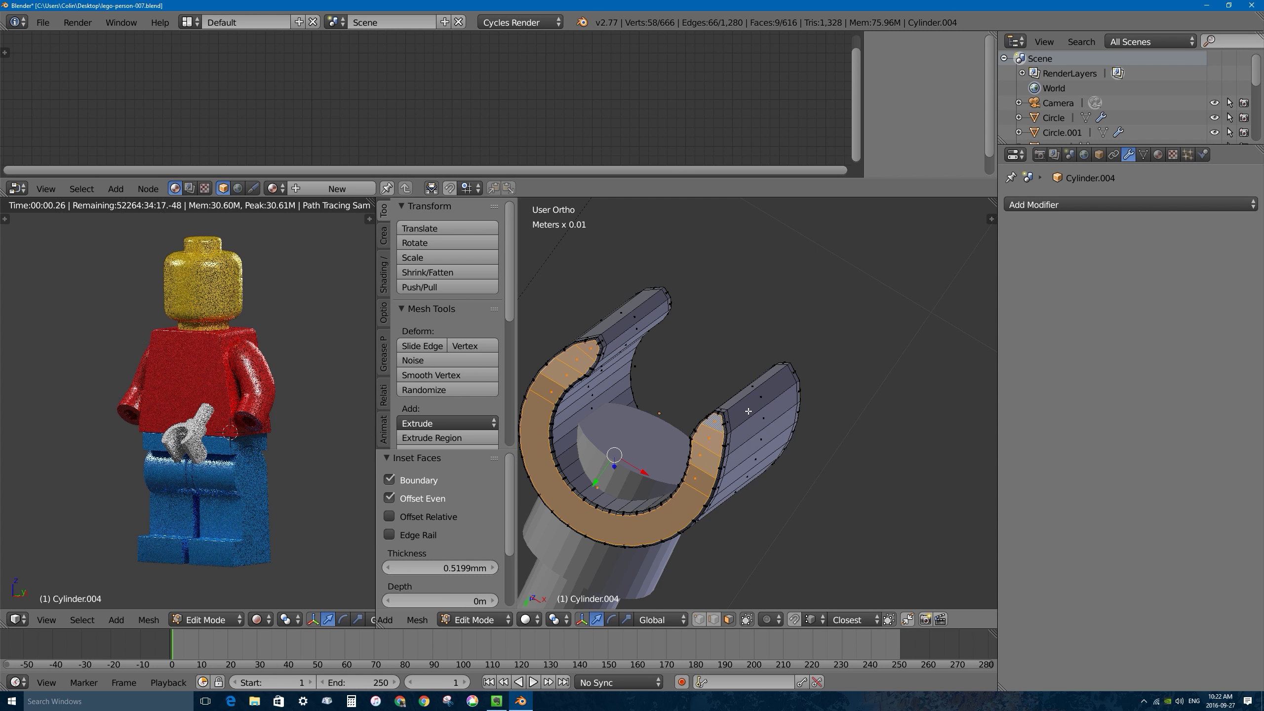
Examine the bevelled inner rim near the fingertip of the hand's opposite end up close, in both wireframe and solid shading.
{"action": "scroll", "coordinate": [747, 411], "scroll_direction": "up", "scroll_amount": 2}
{"action": "middle_click_drag", "start_coordinate": [746, 423], "coordinate": [892, 410], "text": "shift"}
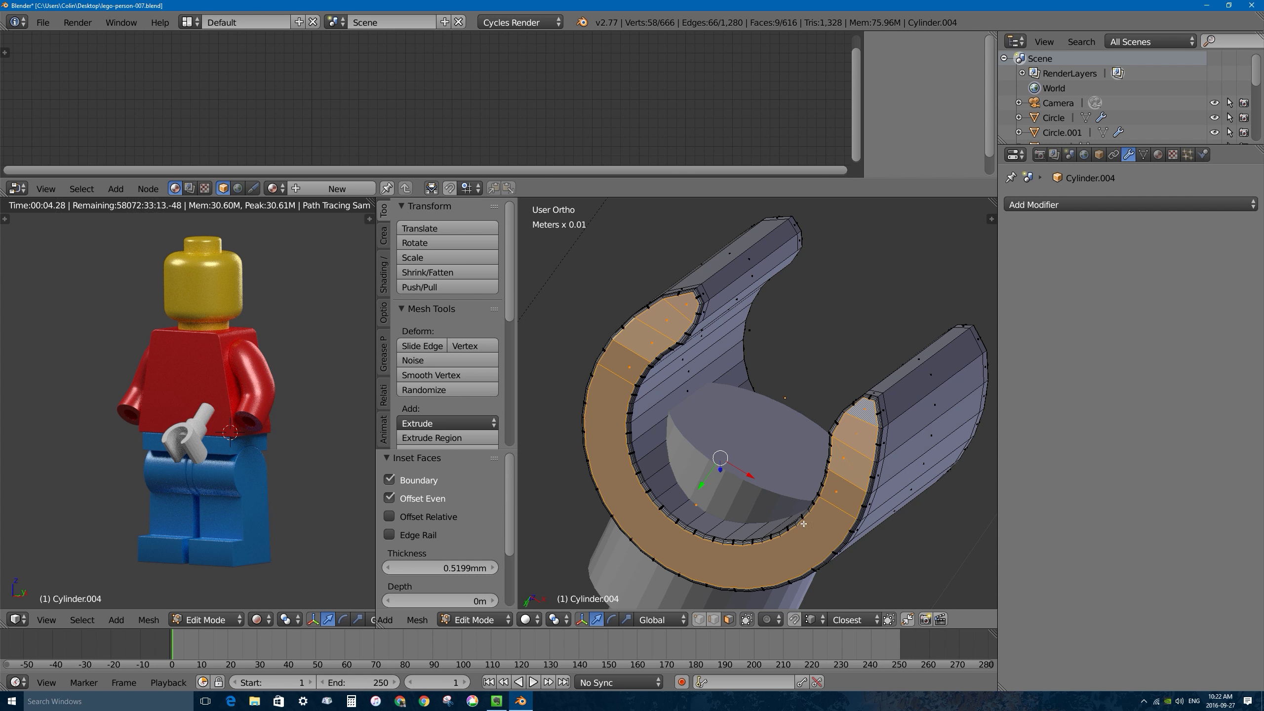
{"action": "right_click", "coordinate": [844, 450]}
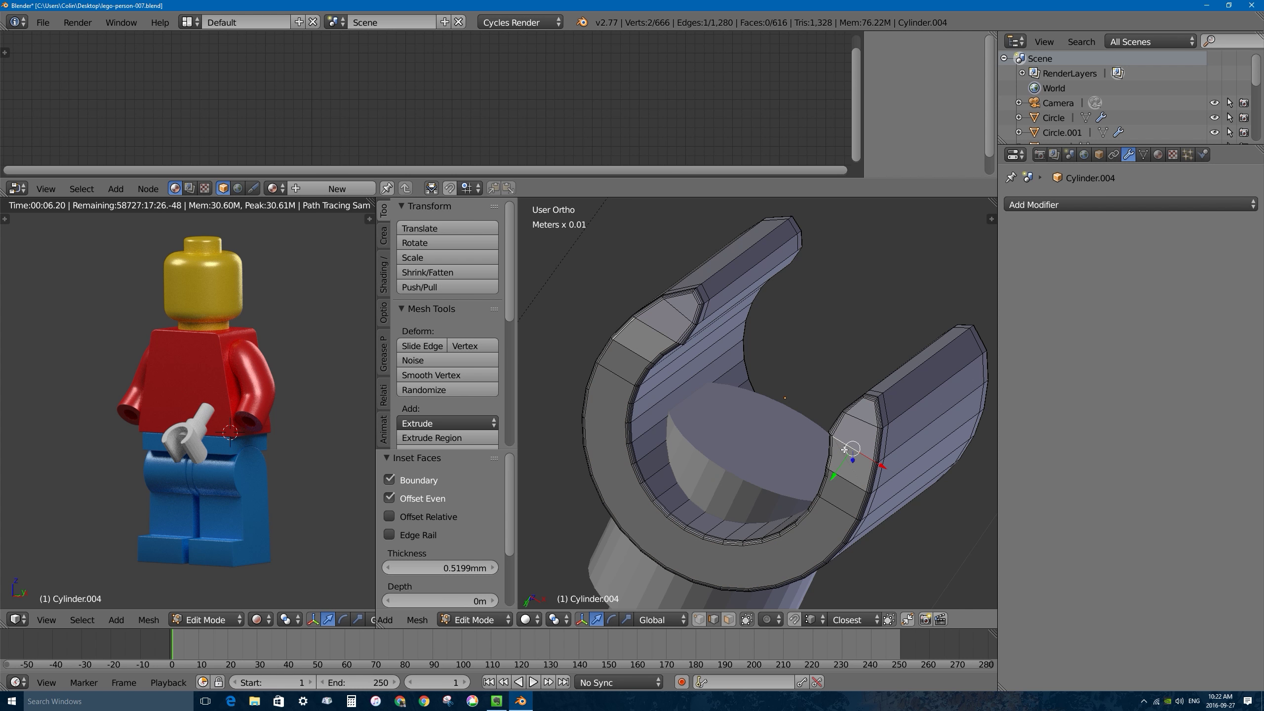
{"action": "key", "text": "z"}
{"action": "scroll", "coordinate": [851, 461], "scroll_direction": "up", "scroll_amount": 8}
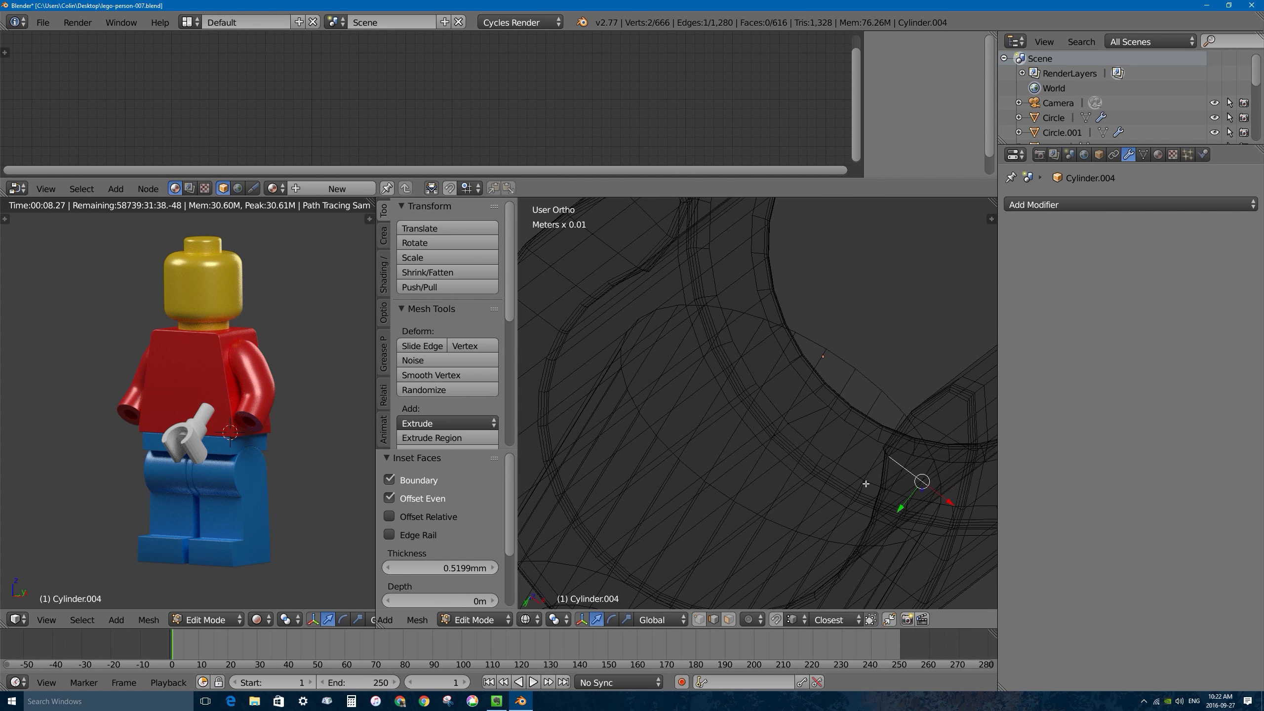
{"action": "scroll", "coordinate": [855, 451], "scroll_direction": "down", "scroll_amount": 6}
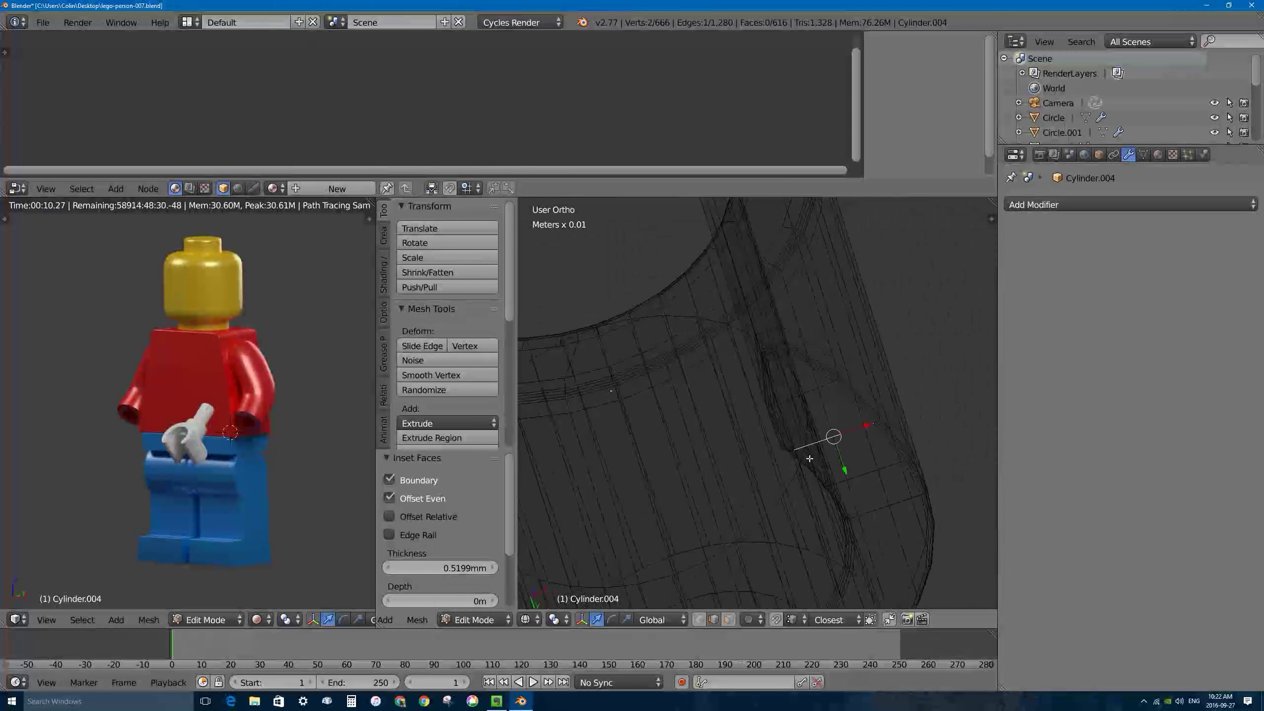
{"action": "key", "text": "z"}
{"action": "key", "text": "h"}
{"action": "scroll", "coordinate": [760, 370], "scroll_direction": "up", "scroll_amount": 4}
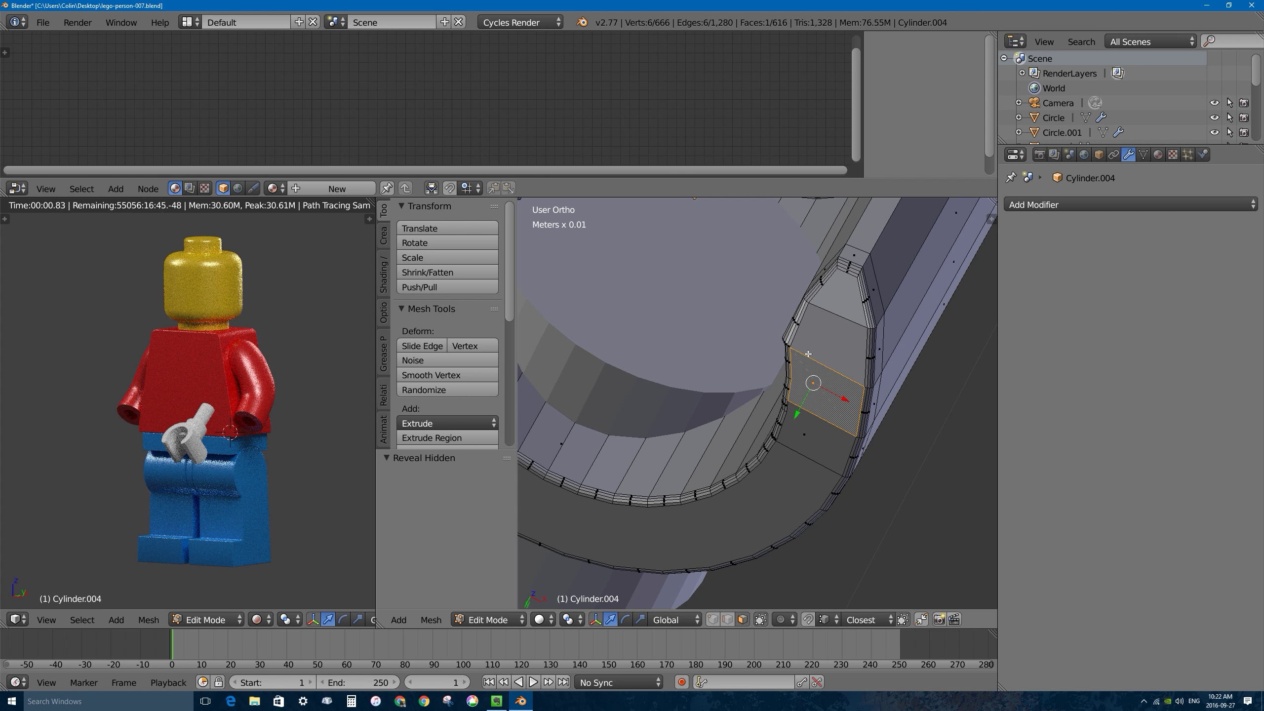
At the kinked inner bevel corner near the fingertip, merge the first pair of overlapping vertices At Last, onto the grip's inner surface edge.
{"action": "key", "text": "KP_Decimal"}
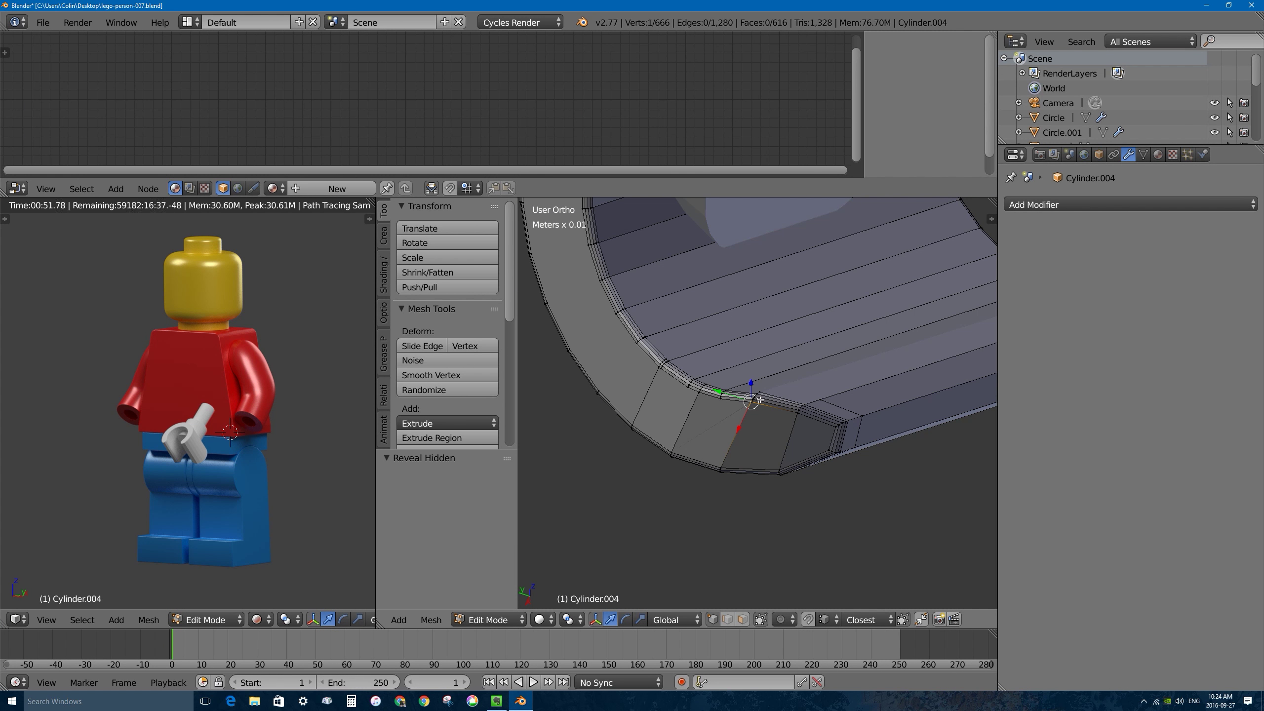
{"action": "middle_click_drag", "start_coordinate": [738, 408], "coordinate": [699, 336]}
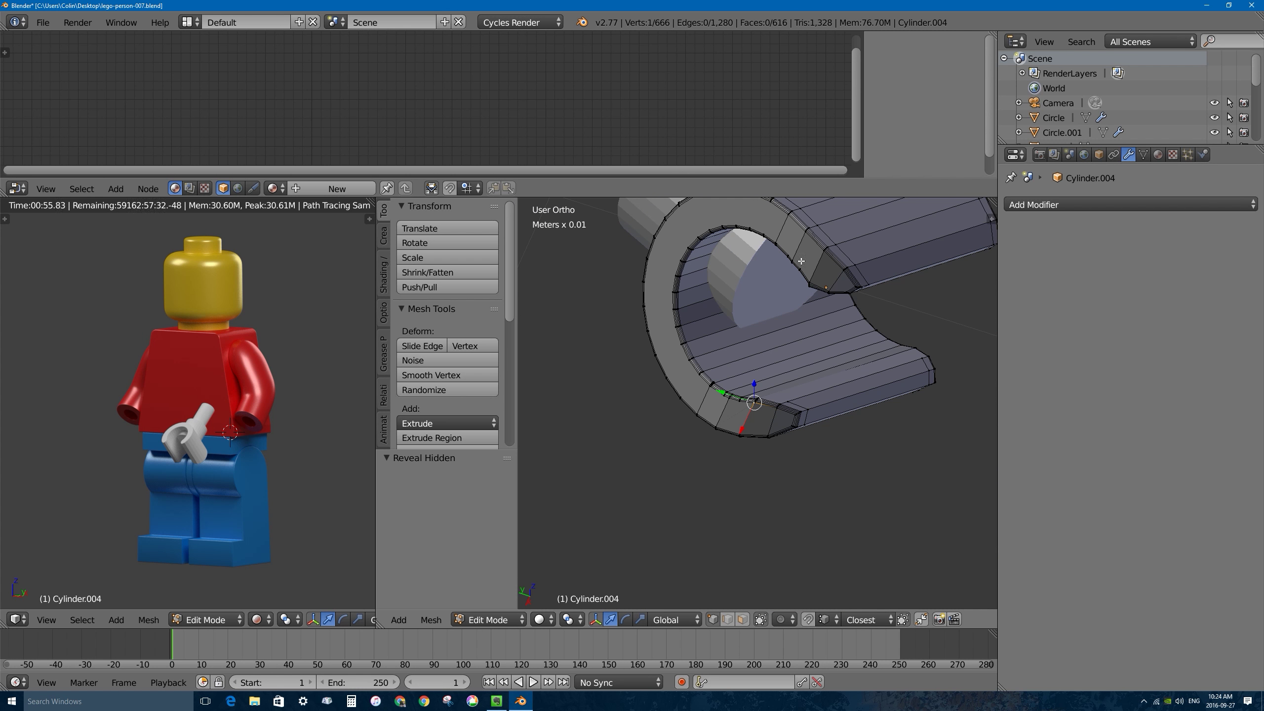
{"action": "scroll", "coordinate": [800, 261], "scroll_direction": "up", "scroll_amount": 10}
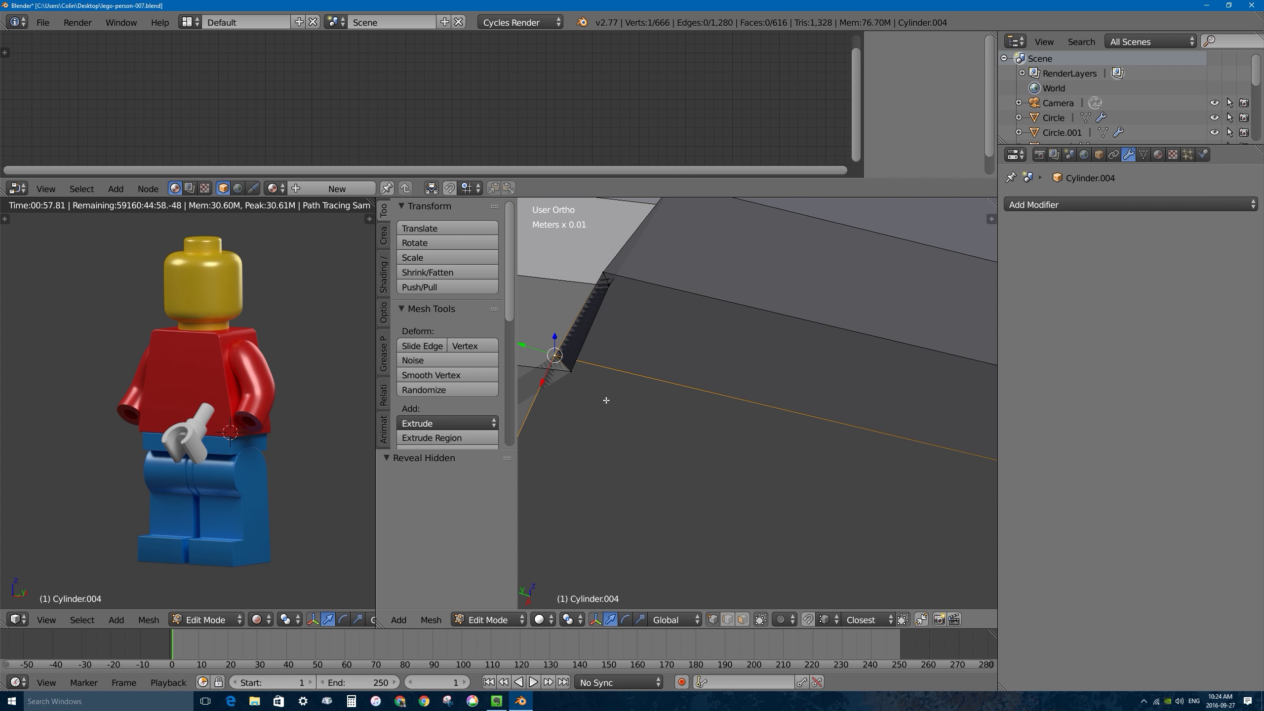
{"action": "middle_click_drag", "start_coordinate": [606, 400], "coordinate": [750, 468]}
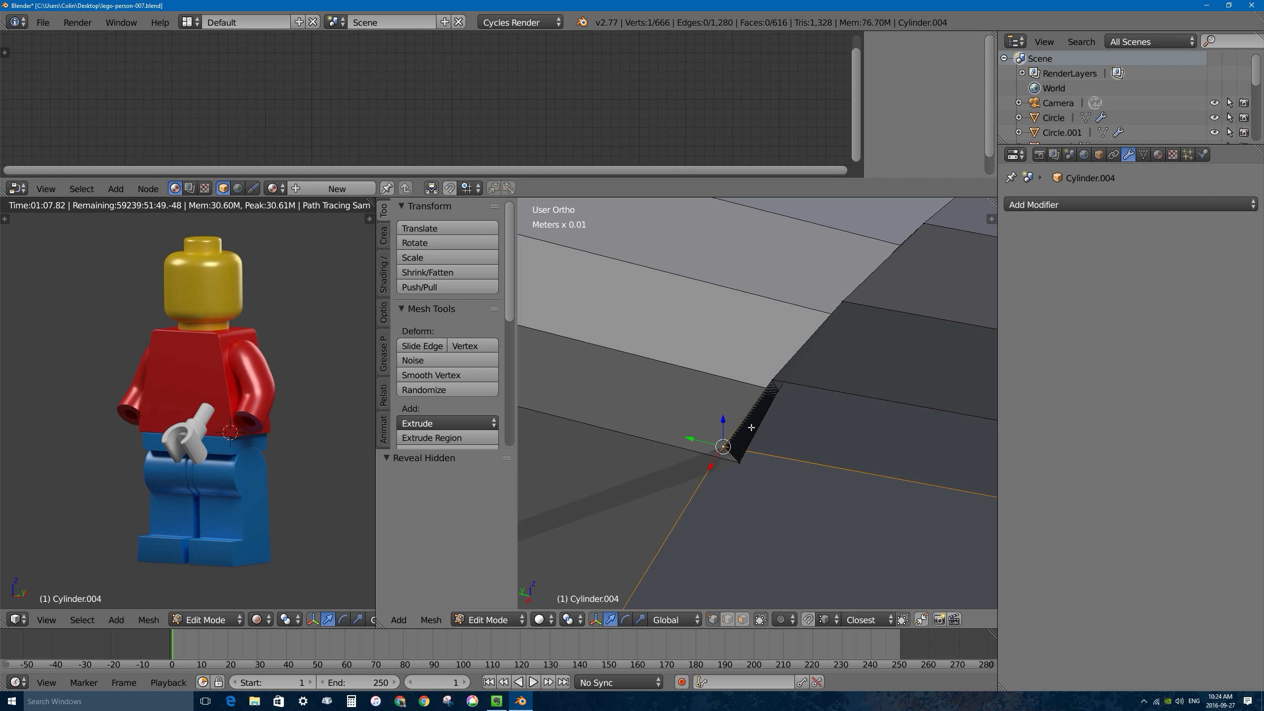
{"action": "middle_click_drag", "start_coordinate": [753, 426], "coordinate": [926, 336]}
{"action": "right_click", "coordinate": [899, 327]}
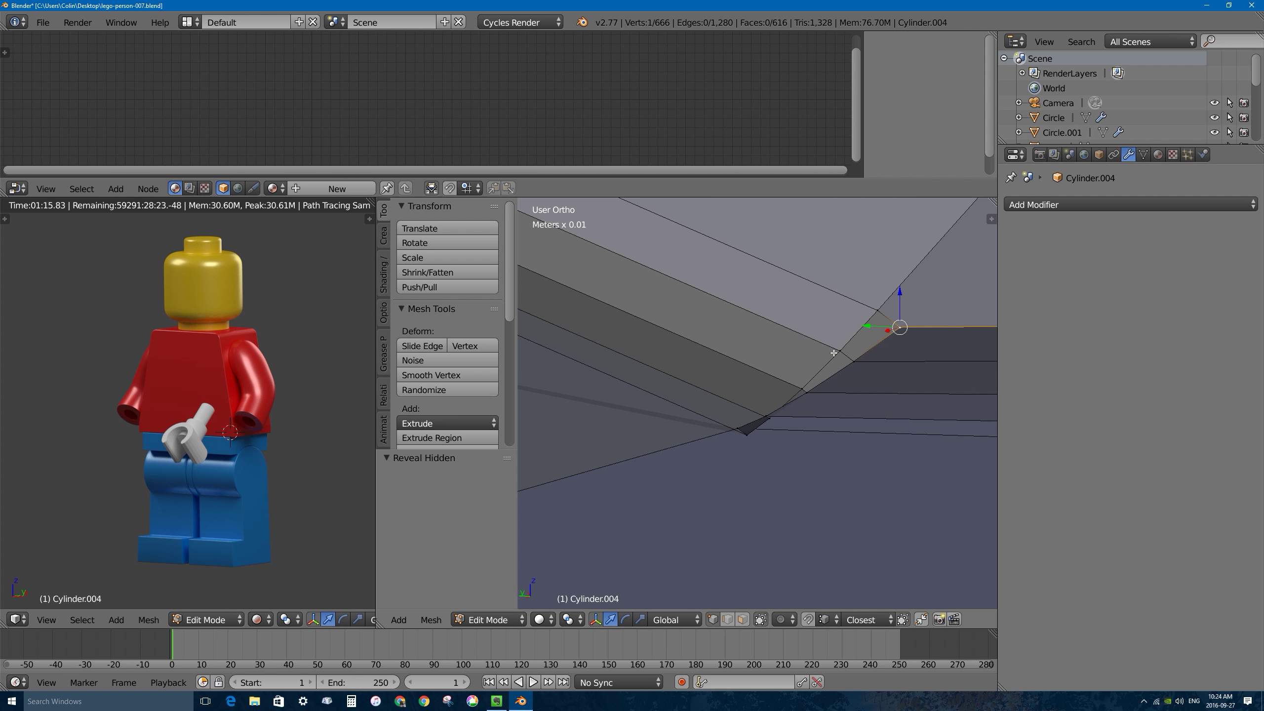
{"action": "right_click", "coordinate": [873, 311], "text": "shift"}
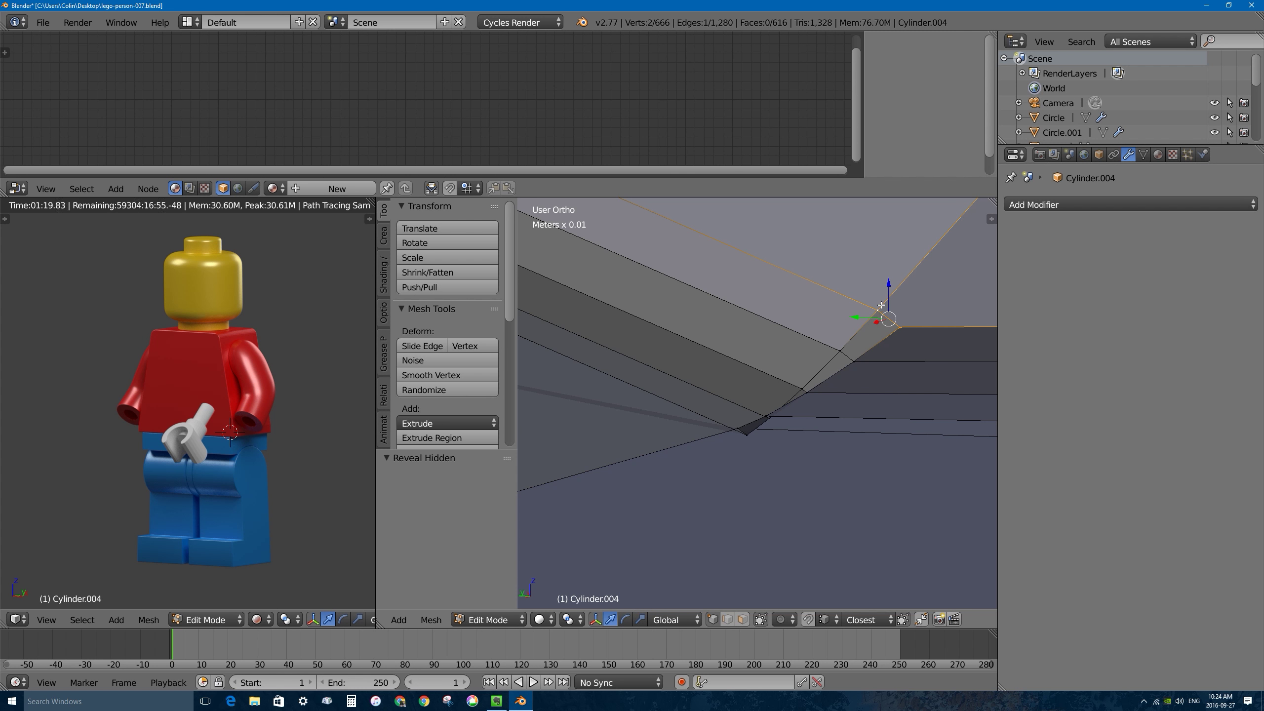
{"action": "key", "text": "w"}
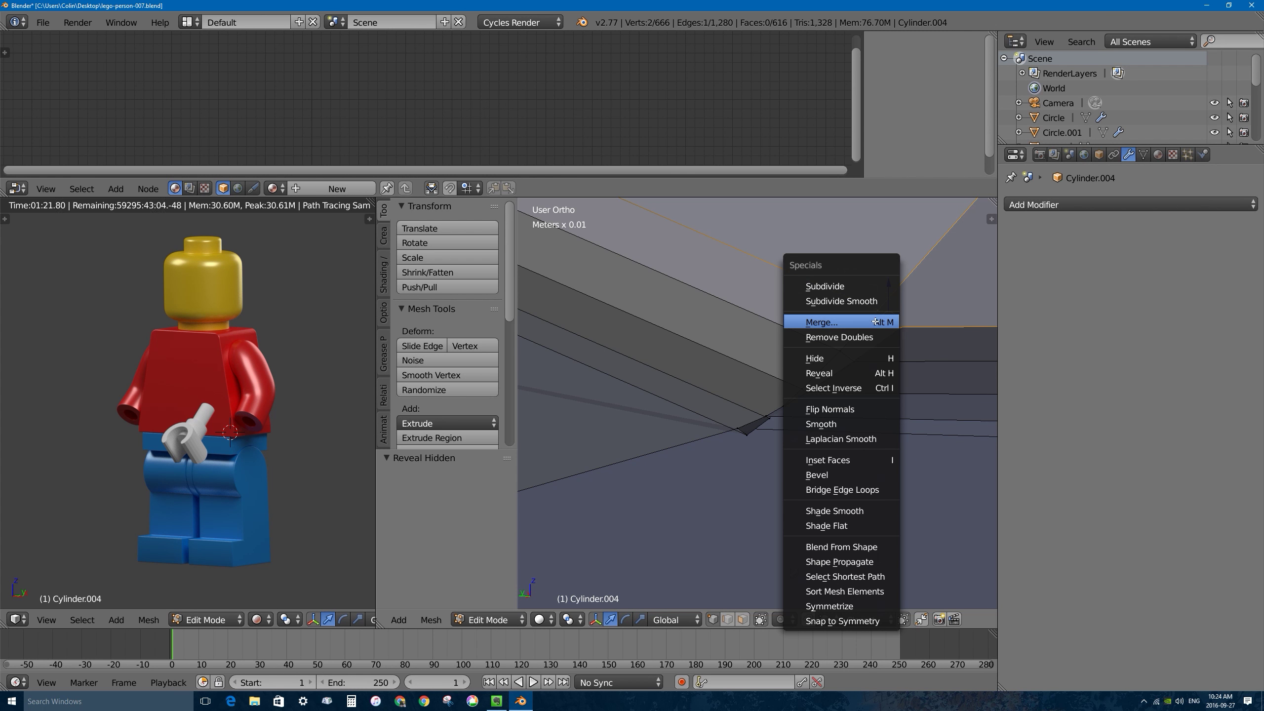
{"action": "left_click", "coordinate": [839, 323]}
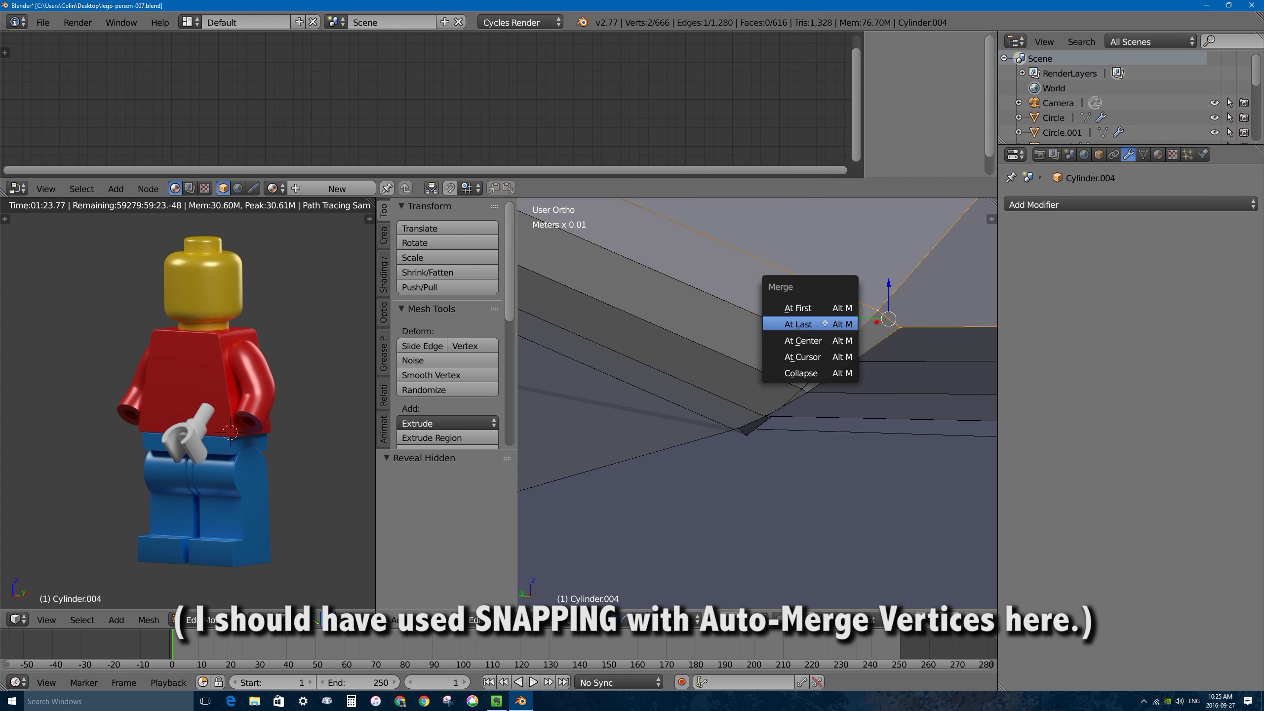
{"action": "left_click", "coordinate": [841, 324]}
Merge the second and third pairs of overlapping vertices along the same bevel corner, each At Last.
{"action": "right_click", "coordinate": [845, 351], "text": "shift"}
{"action": "key", "text": "w"}
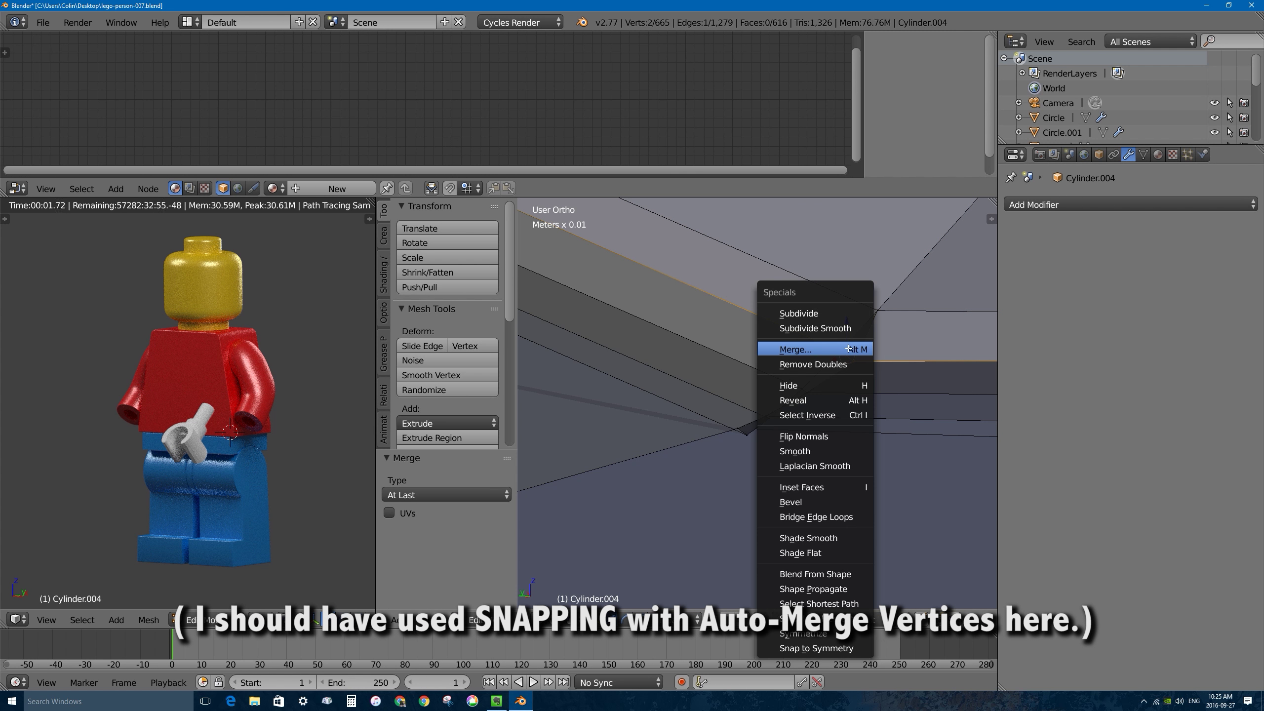
{"action": "left_click", "coordinate": [816, 332]}
{"action": "left_click", "coordinate": [816, 347]}
{"action": "right_click", "coordinate": [806, 391], "text": "shift"}
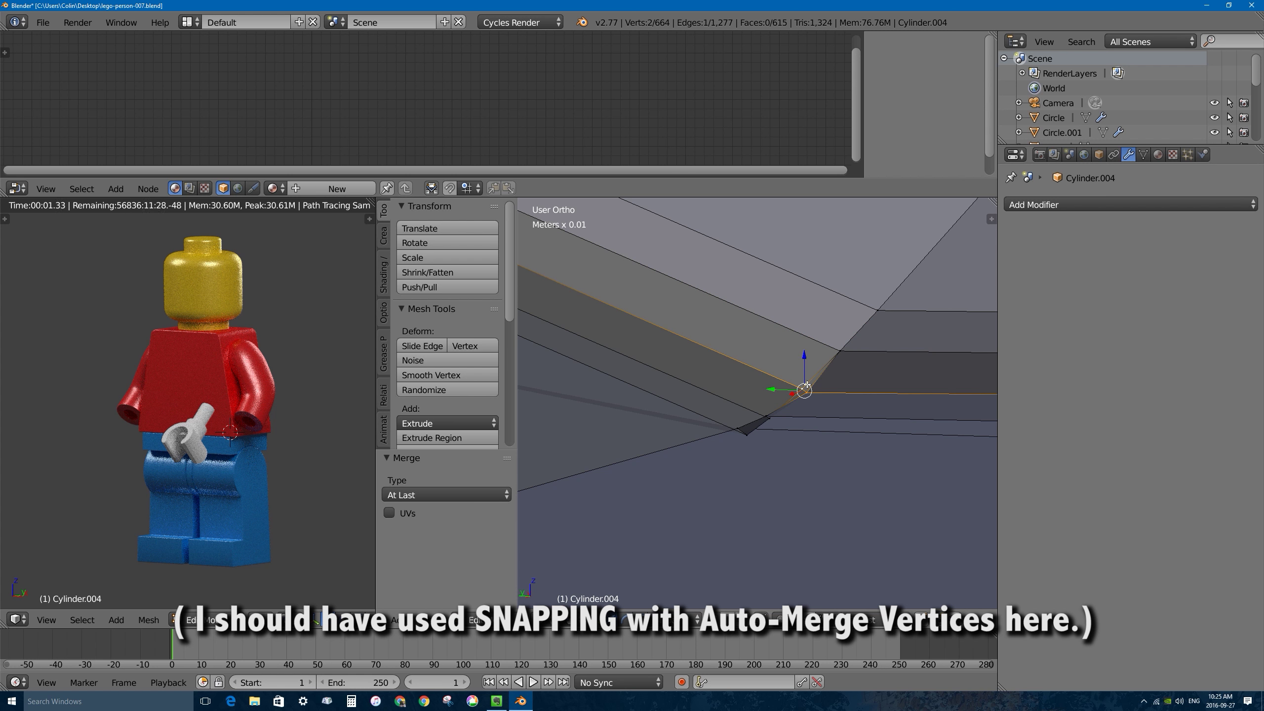
{"action": "key", "text": "w"}
{"action": "left_click", "coordinate": [808, 378]}
{"action": "left_click", "coordinate": [808, 379]}
Merge the remaining two vertex pairs At Last, closing the overlap at the end face's inner corner.
{"action": "mouse_move", "coordinate": [808, 379]}
{"action": "middle_mouse_down"}
{"action": "mouse_move", "coordinate": [785, 382]}
{"action": "mouse_move", "coordinate": [786, 372]}
{"action": "middle_mouse_up"}
{"action": "right_click", "coordinate": [785, 371], "text": "shift"}
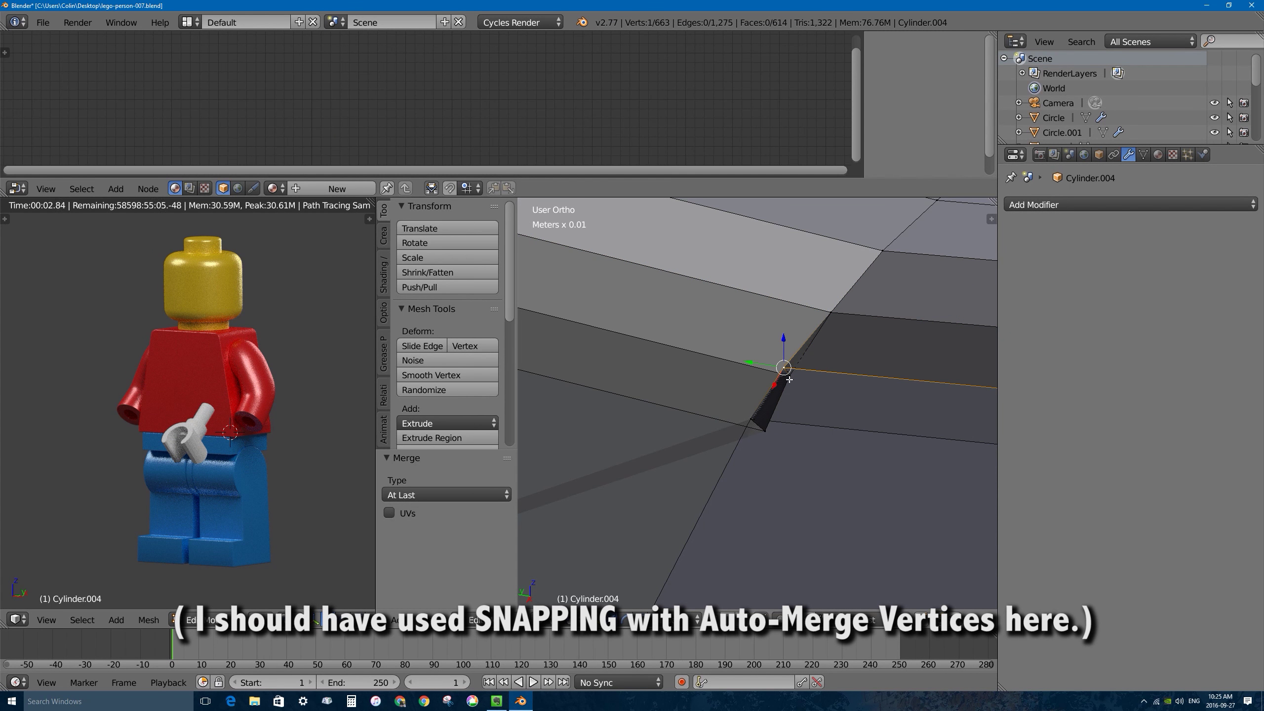
{"action": "key", "text": "w"}
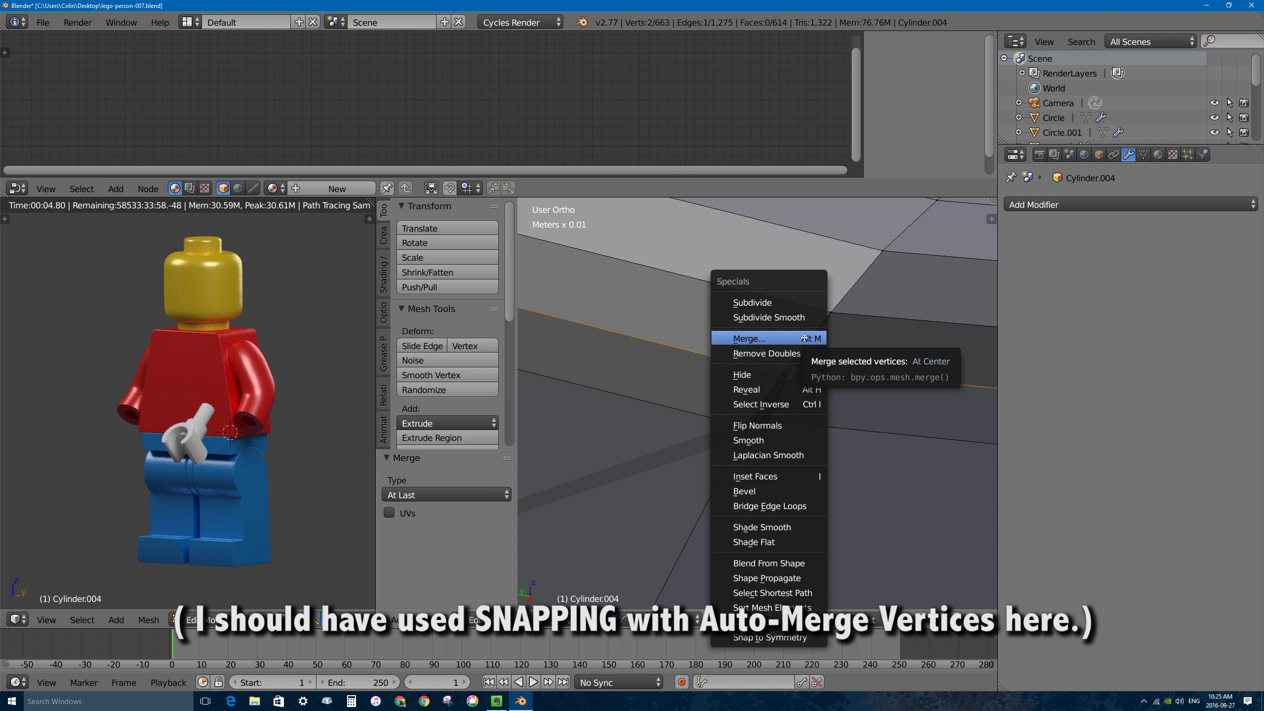
{"action": "left_click", "coordinate": [782, 338]}
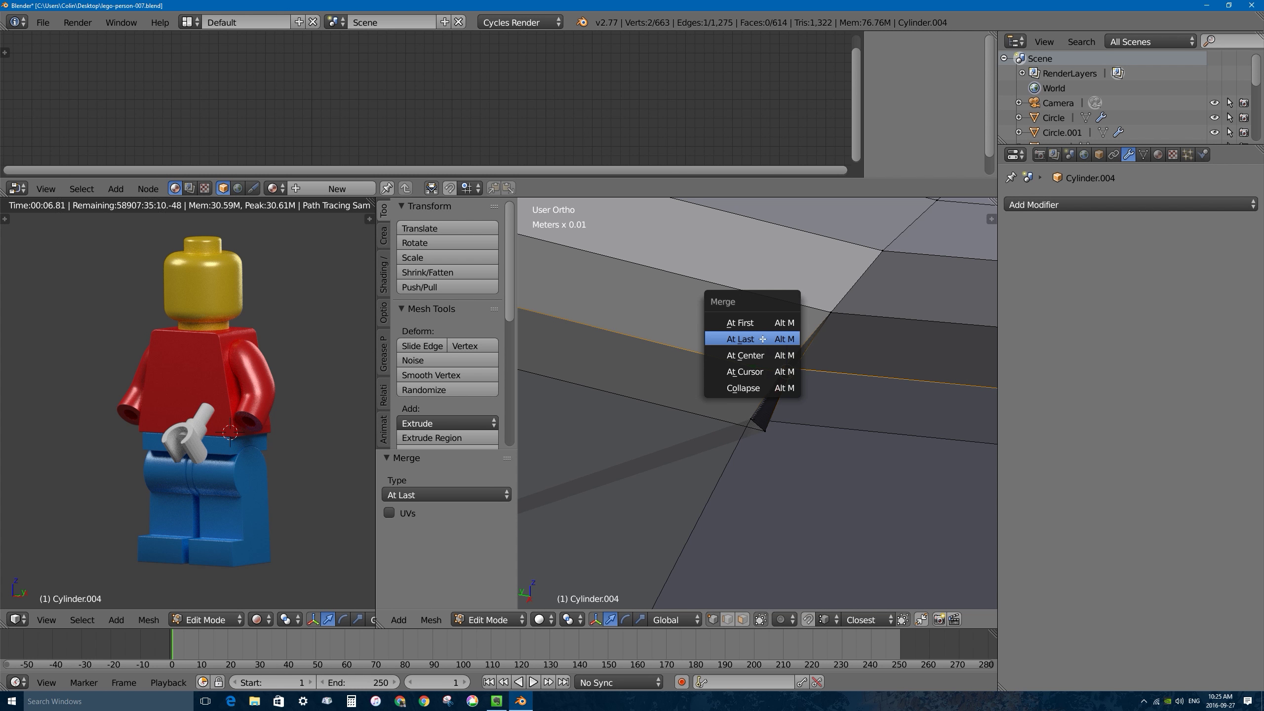
{"action": "left_click", "coordinate": [763, 335]}
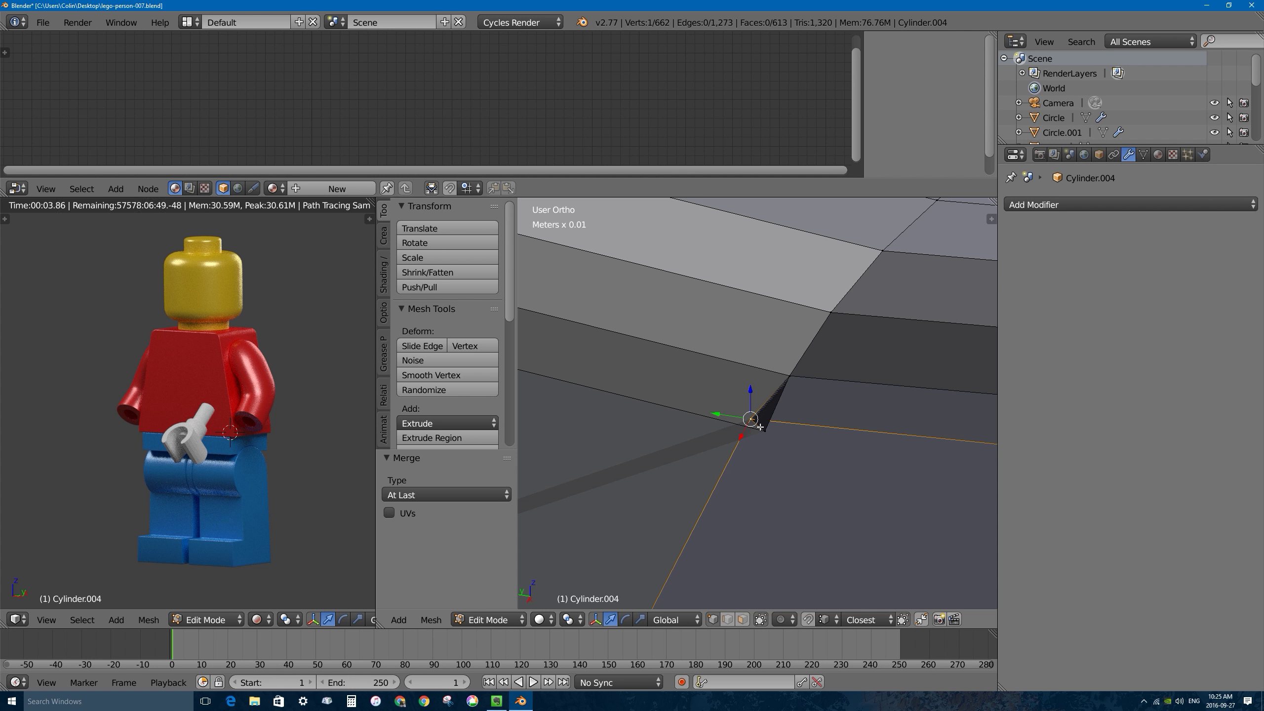
{"action": "right_click", "coordinate": [761, 428], "text": "shift"}
{"action": "key", "text": "w"}
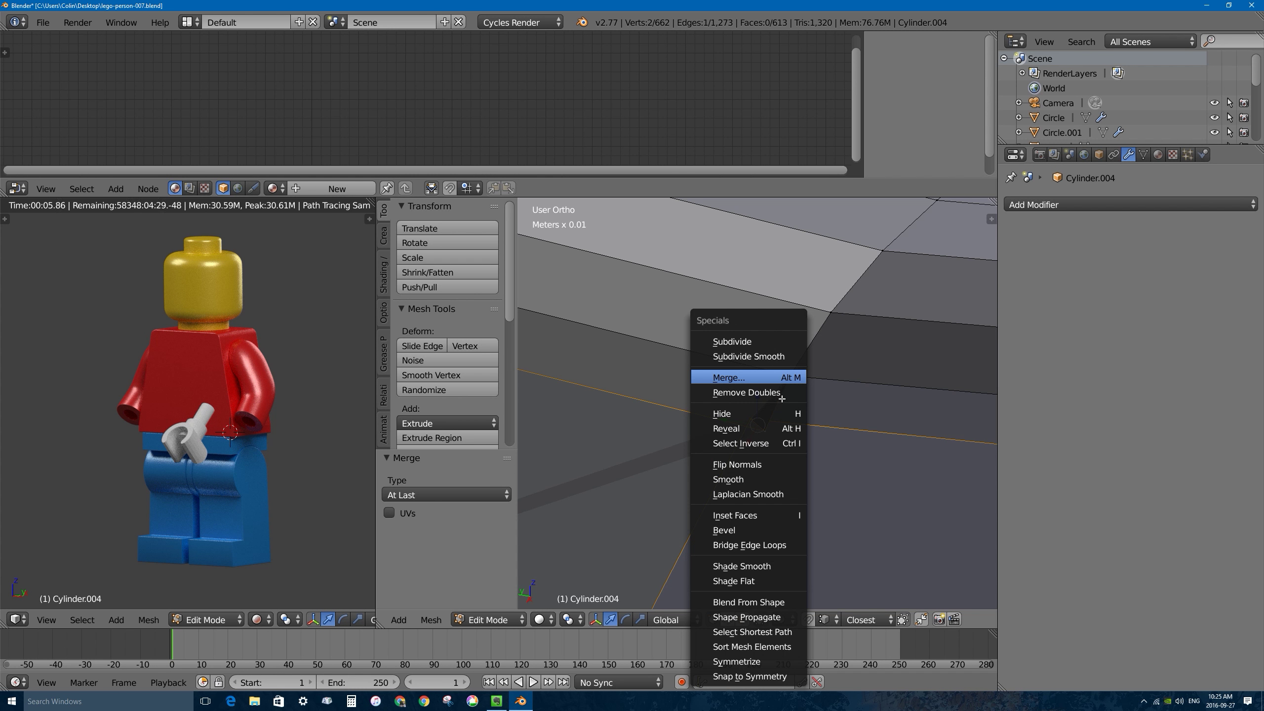
{"action": "left_click", "coordinate": [764, 377]}
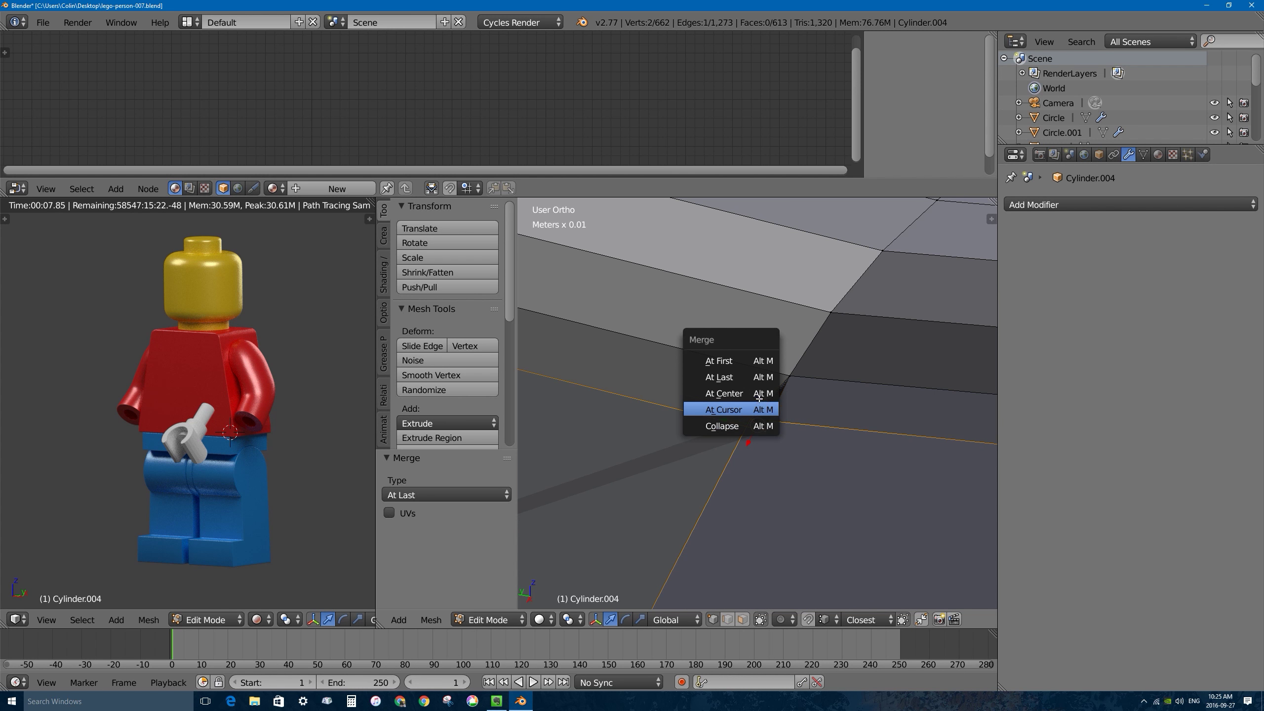
{"action": "left_click", "coordinate": [731, 377]}
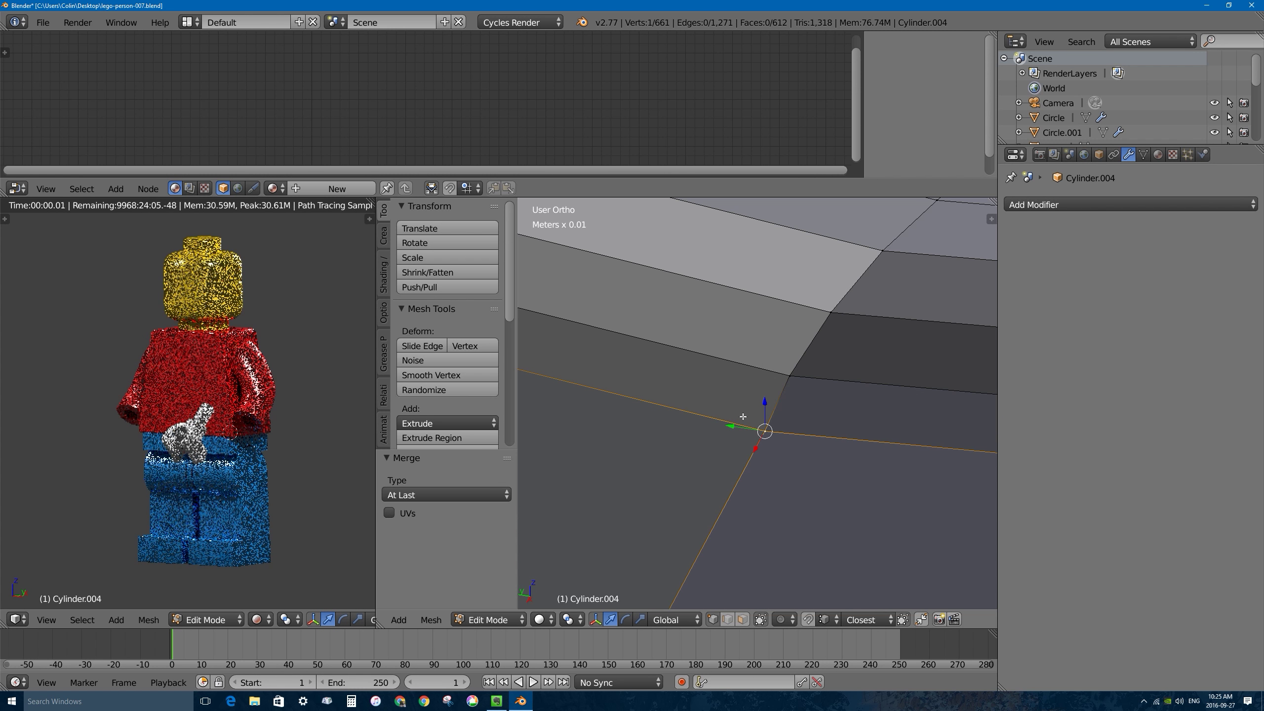
In face select mode, select all nine faces of the repaired C-shaped end surface, from one fingertip round to the other.
{"action": "scroll", "coordinate": [742, 416], "scroll_direction": "down", "scroll_amount": 8}
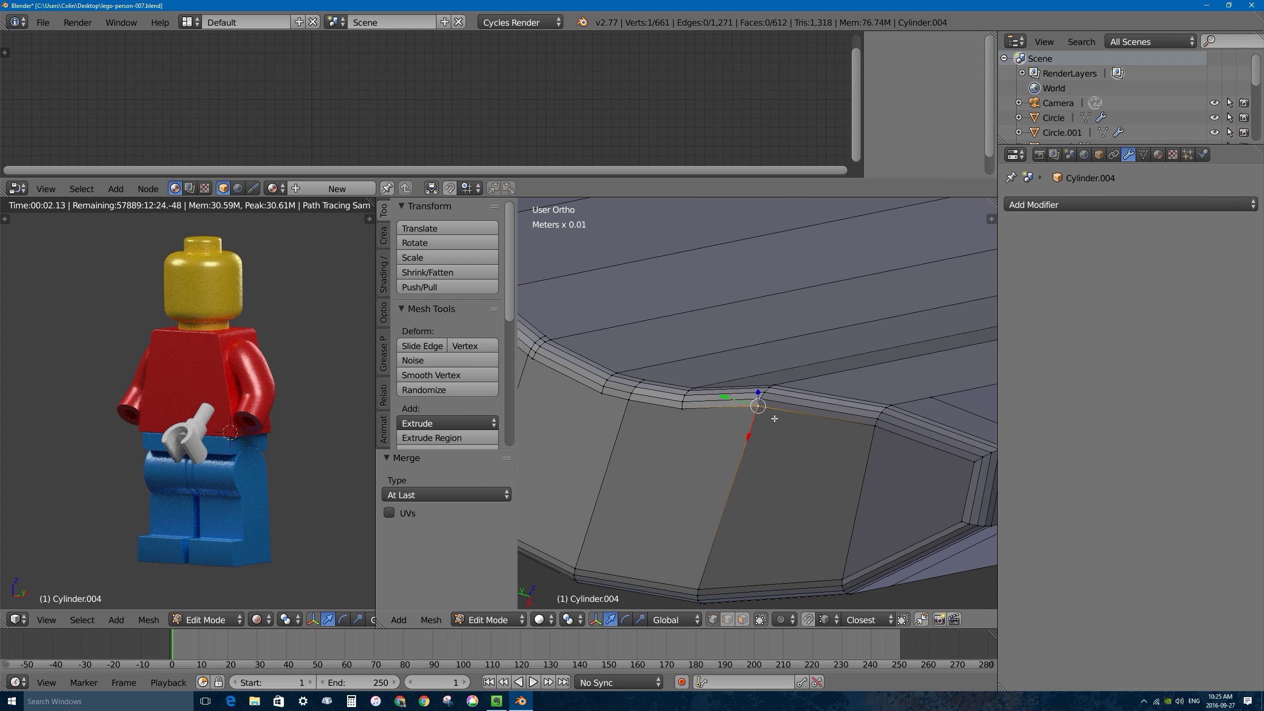
{"action": "key", "text": "a"}
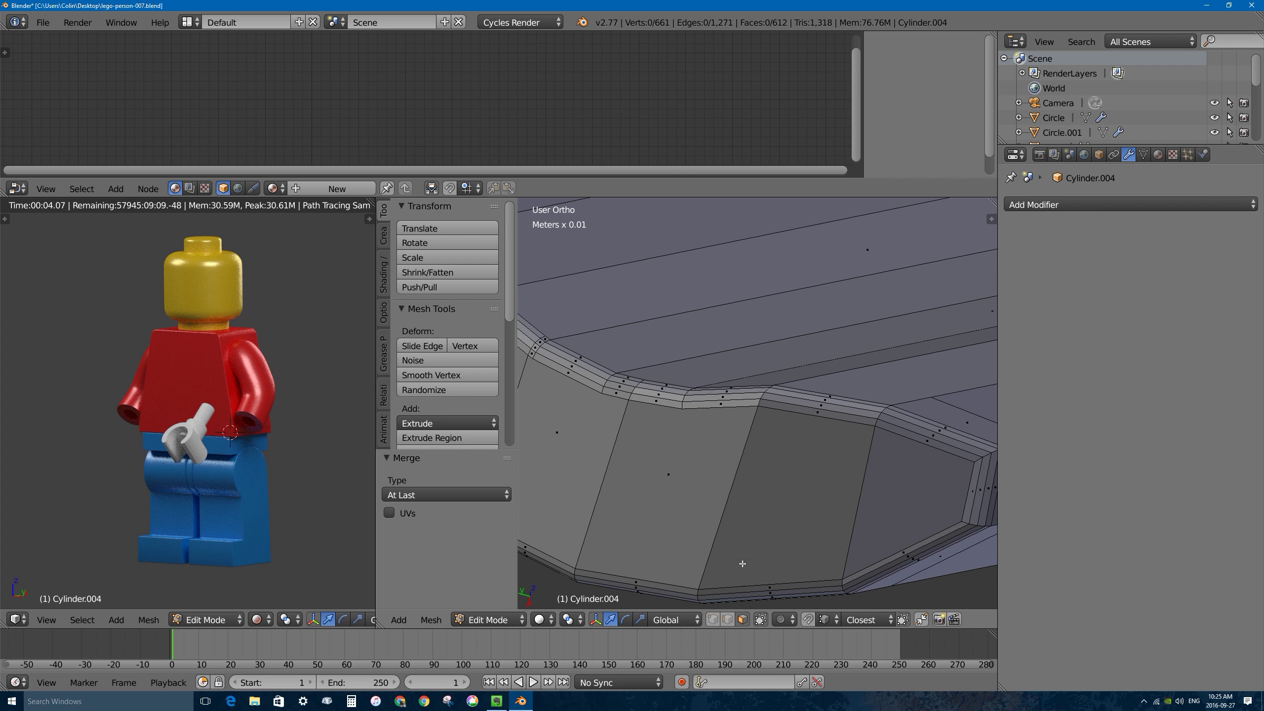
{"action": "left_click", "coordinate": [667, 490]}
{"action": "left_click", "coordinate": [776, 497], "text": "shift"}
{"action": "left_click", "coordinate": [910, 497], "text": "shift"}
{"action": "scroll", "coordinate": [660, 414], "scroll_direction": "down", "scroll_amount": 4}
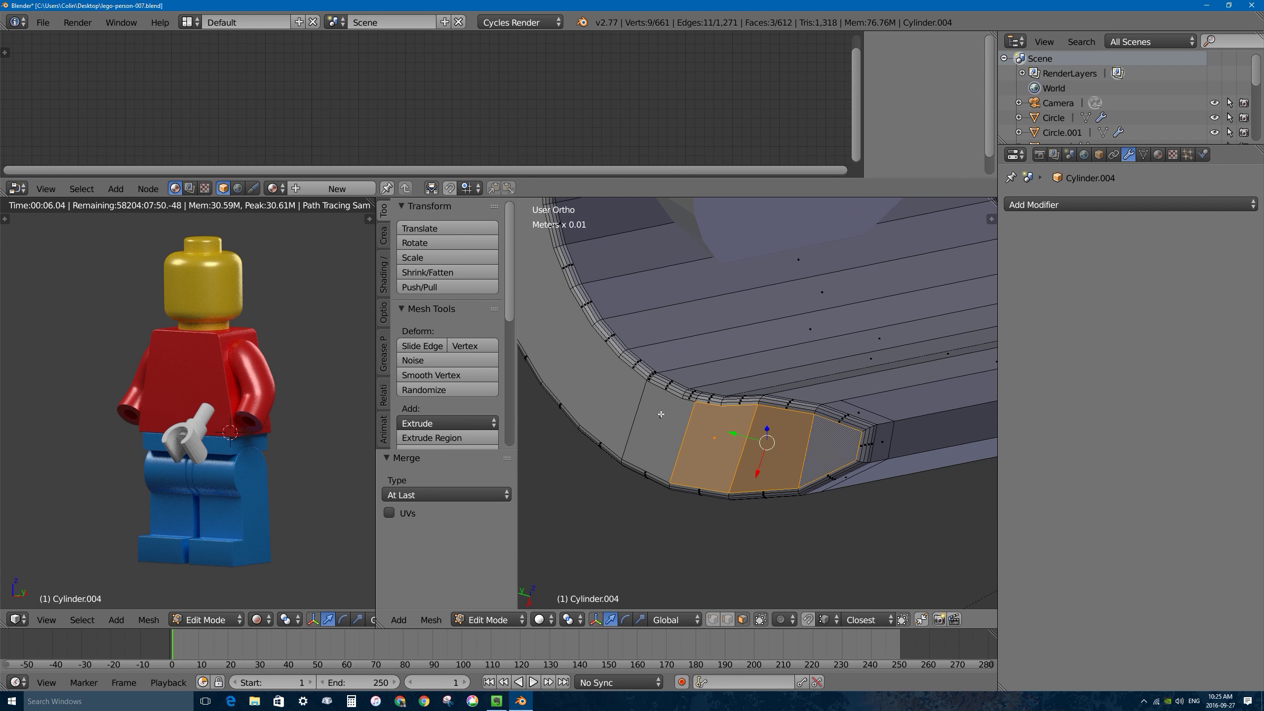
{"action": "scroll", "coordinate": [661, 414], "scroll_direction": "down", "scroll_amount": 6}
{"action": "left_click", "coordinate": [702, 354], "text": "shift"}
{"action": "left_click", "coordinate": [786, 318], "text": "shift"}
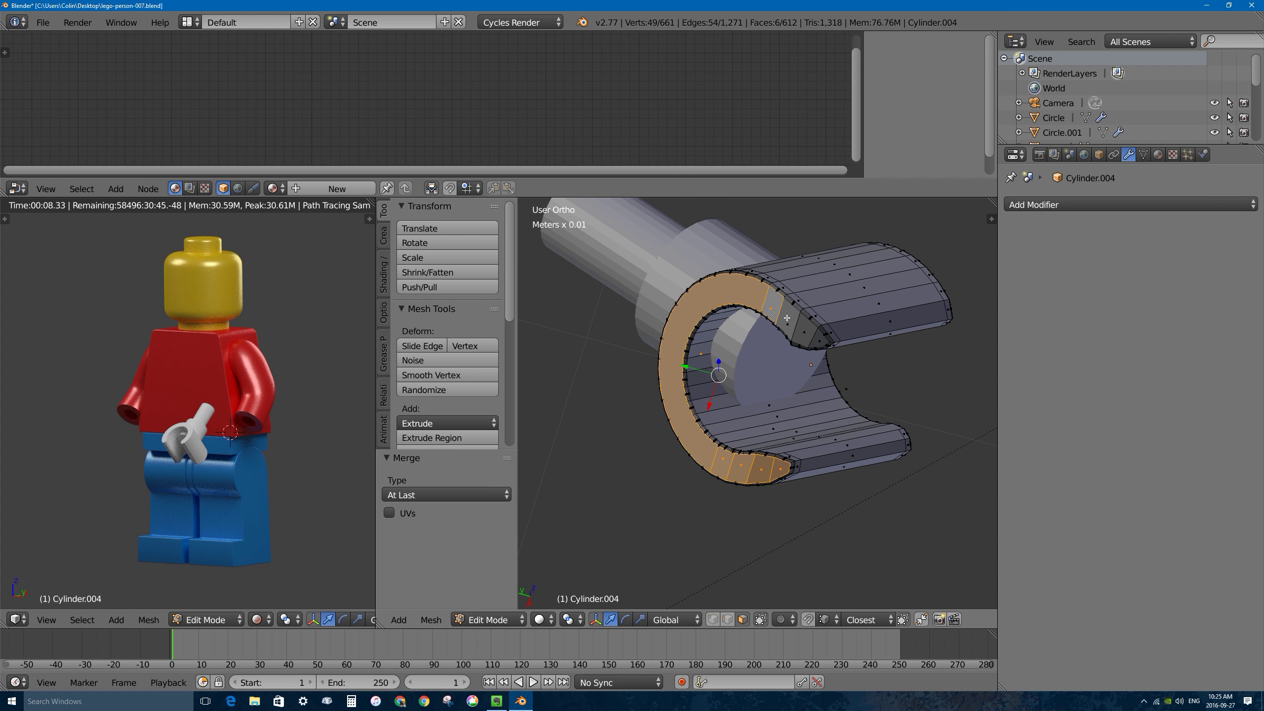
{"action": "left_click", "coordinate": [788, 324], "text": "shift"}
{"action": "left_click", "coordinate": [804, 331], "text": "shift"}
{"action": "left_click", "coordinate": [820, 340], "text": "shift"}
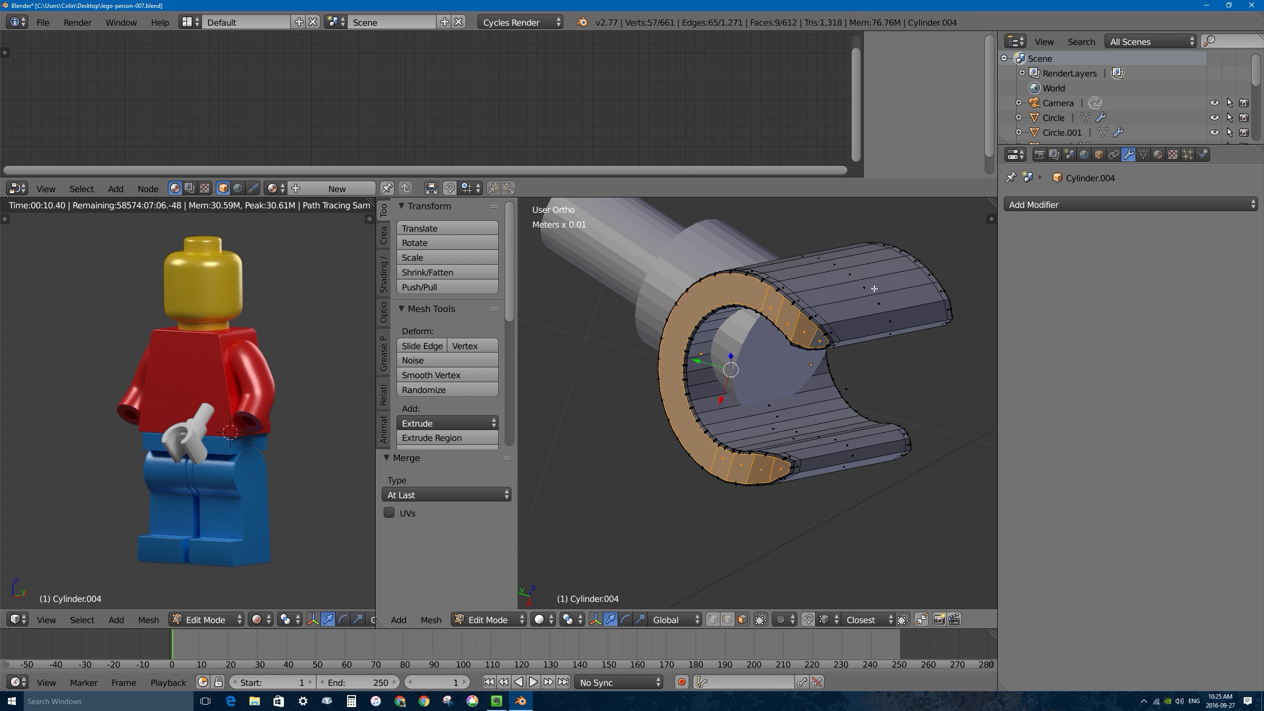
{"action": "key", "text": "i"}
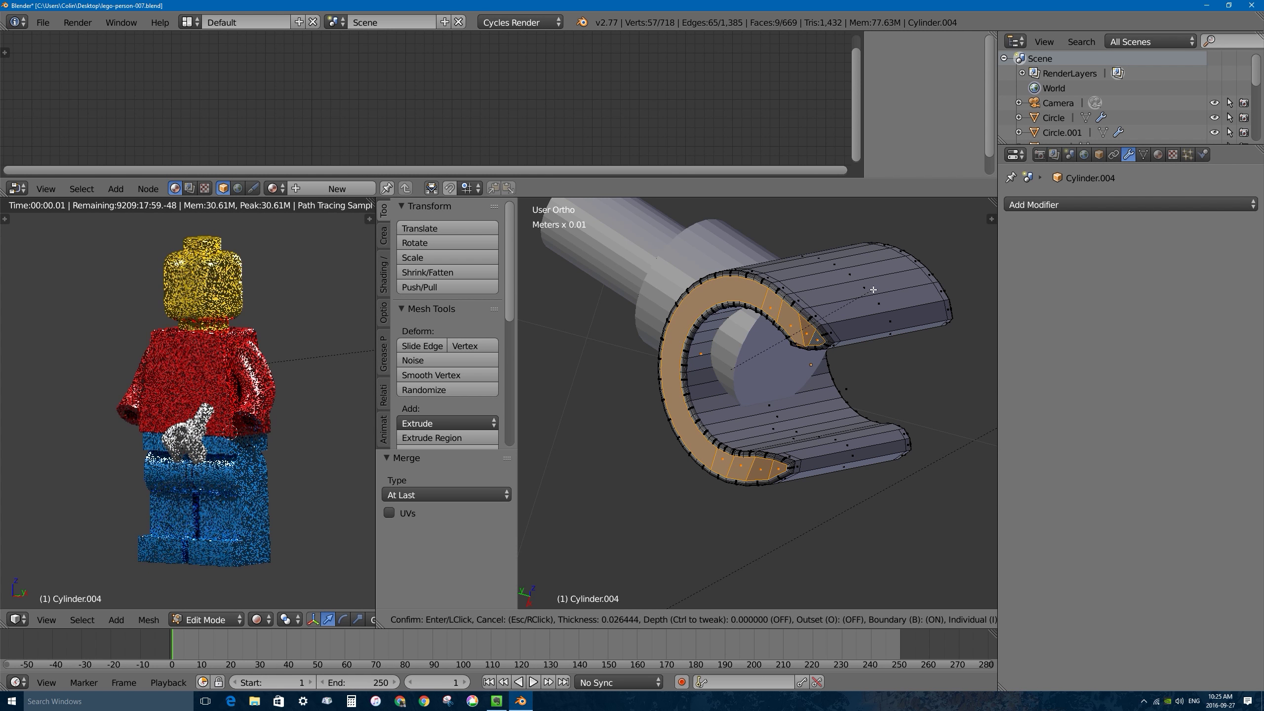
{"action": "key", "text": "Escape"}
{"action": "scroll", "coordinate": [744, 462], "scroll_direction": "up", "scroll_amount": 6}
{"action": "scroll", "coordinate": [744, 462], "scroll_direction": "up", "scroll_amount": 2}
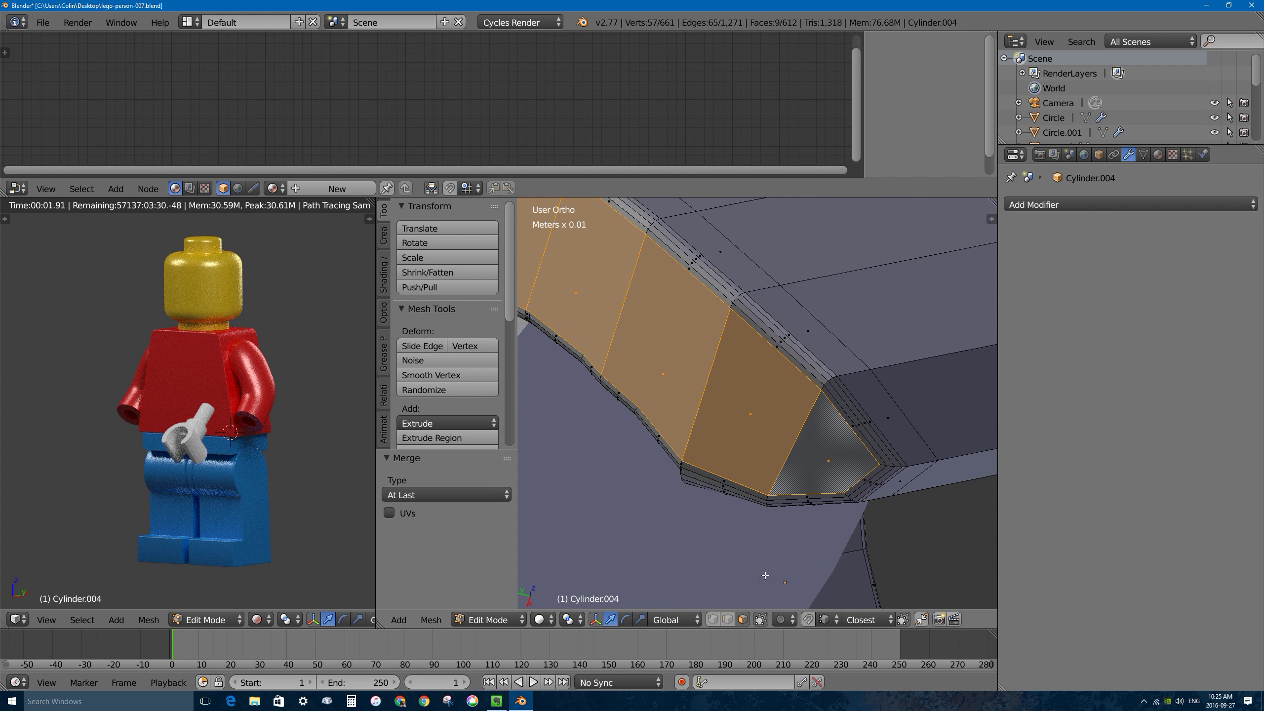
{"action": "scroll", "coordinate": [783, 544], "scroll_direction": "up", "scroll_amount": 6}
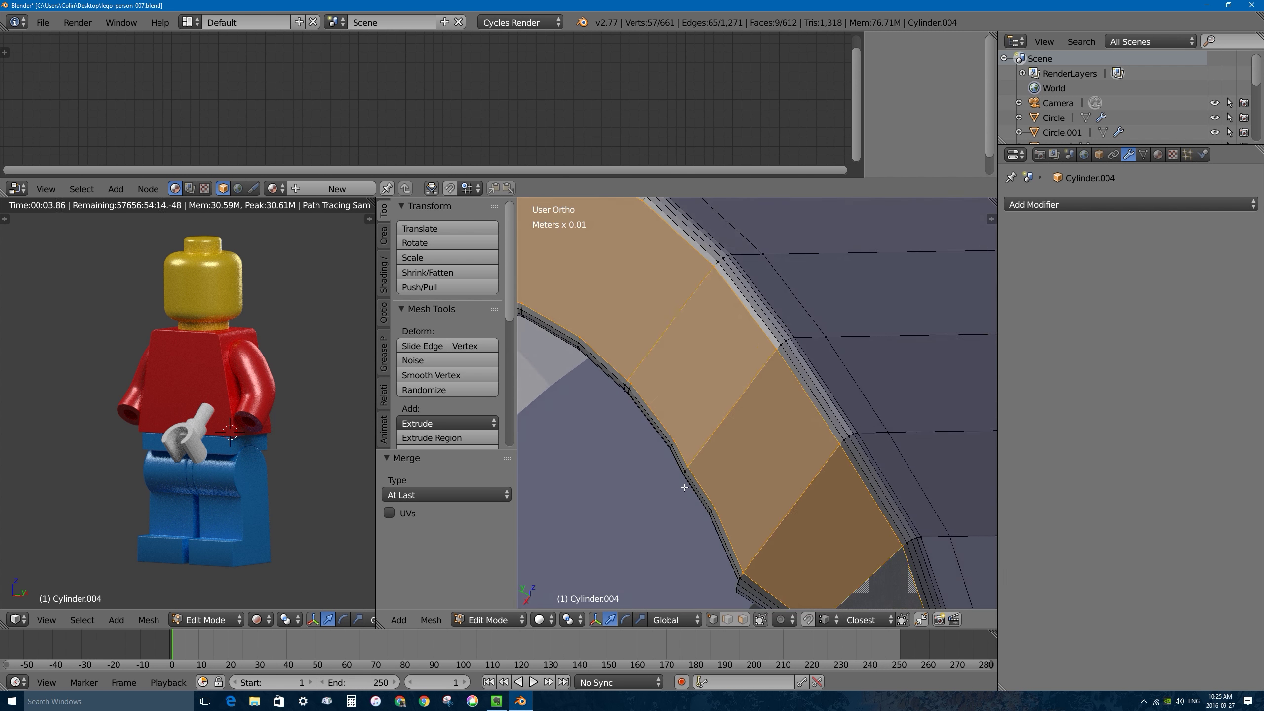
{"action": "scroll", "coordinate": [783, 544], "scroll_direction": "down", "scroll_amount": 3}
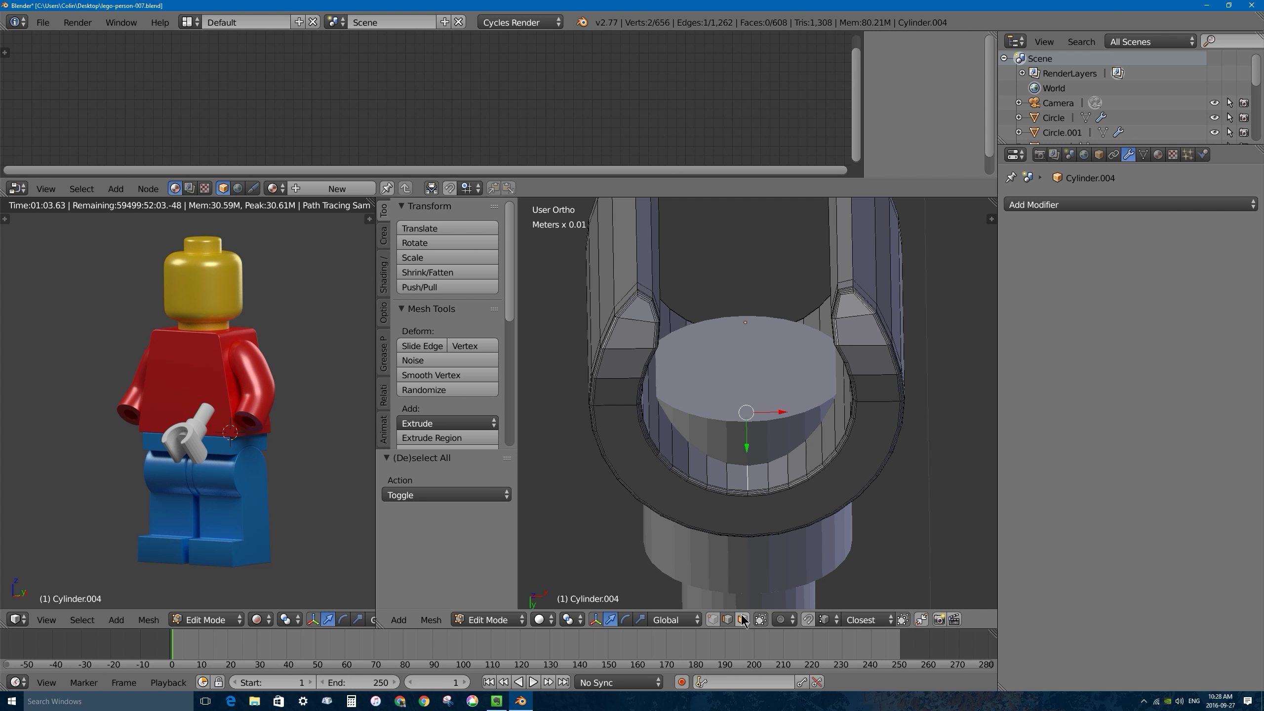
Select all nine faces of the grip's C-shaped end surface, from one fingertip round to the other.
{"action": "key", "text": "a"}
{"action": "right_click", "coordinate": [642, 317]}
{"action": "right_click", "coordinate": [633, 335], "text": "shift"}
{"action": "right_click", "coordinate": [627, 364], "text": "shift"}
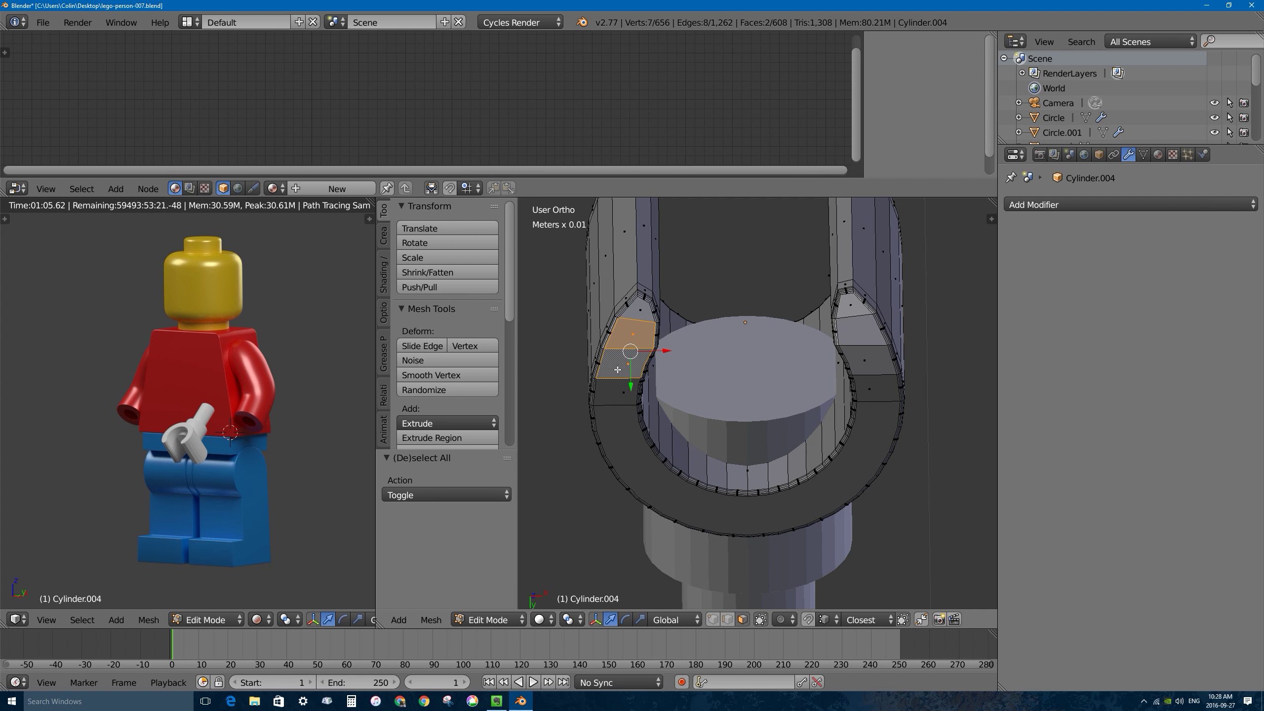
{"action": "right_click", "coordinate": [622, 391], "text": "shift"}
{"action": "right_click", "coordinate": [635, 314], "text": "shift"}
{"action": "right_click", "coordinate": [747, 517], "text": "shift"}
{"action": "right_click", "coordinate": [869, 390], "text": "shift"}
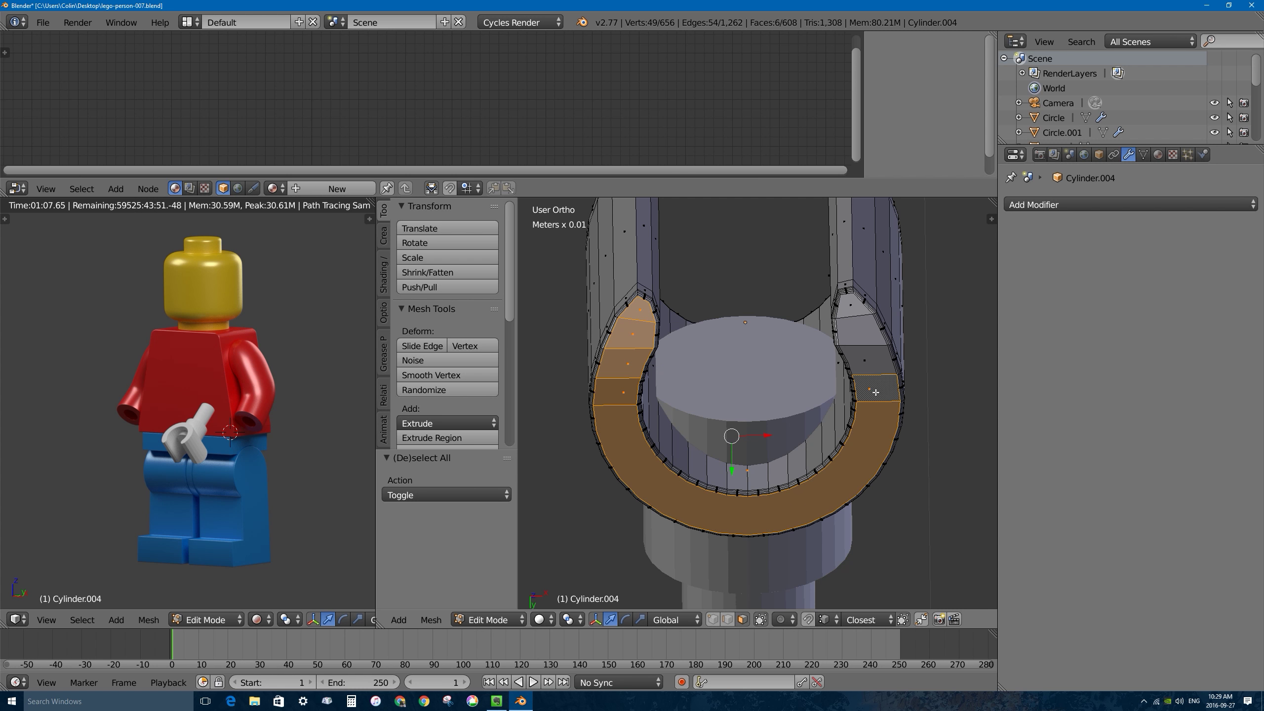
{"action": "right_click", "coordinate": [864, 360], "text": "shift"}
{"action": "right_click", "coordinate": [861, 331], "text": "shift"}
{"action": "right_click", "coordinate": [852, 305], "text": "shift"}
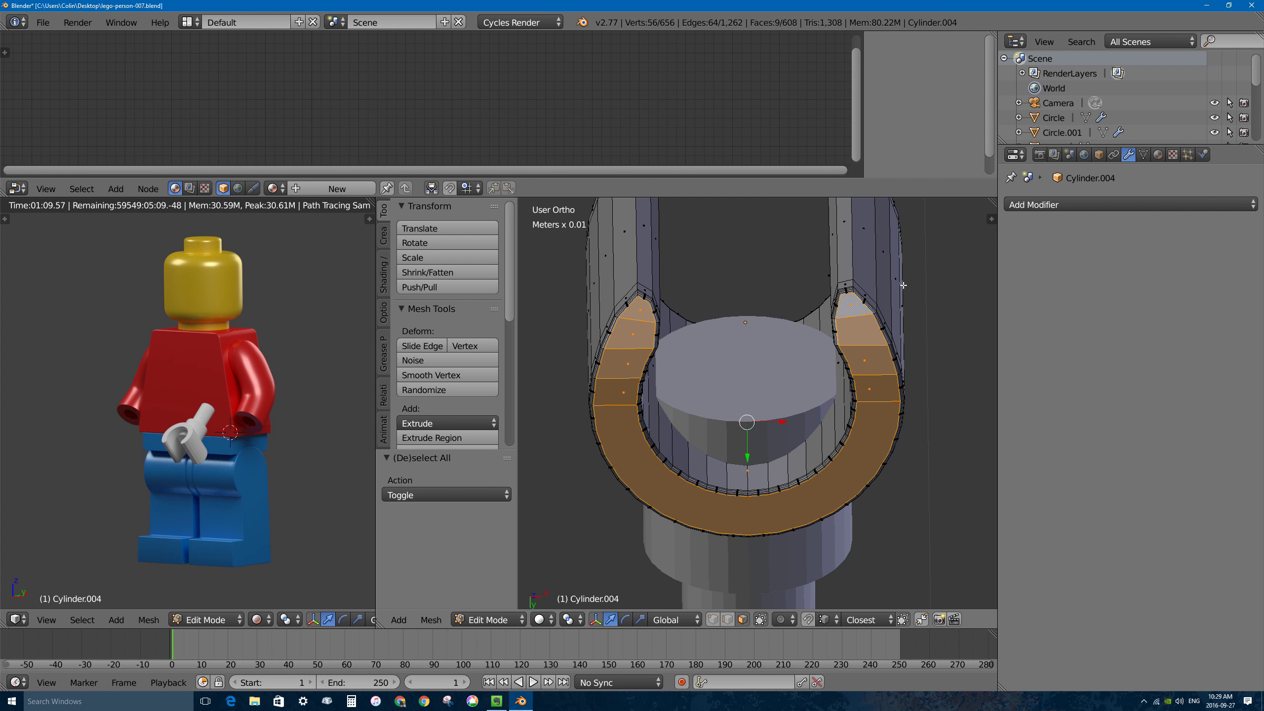
Inset the selected C-shaped end faces by about 0.3354 mm.
{"action": "key", "text": "i"}
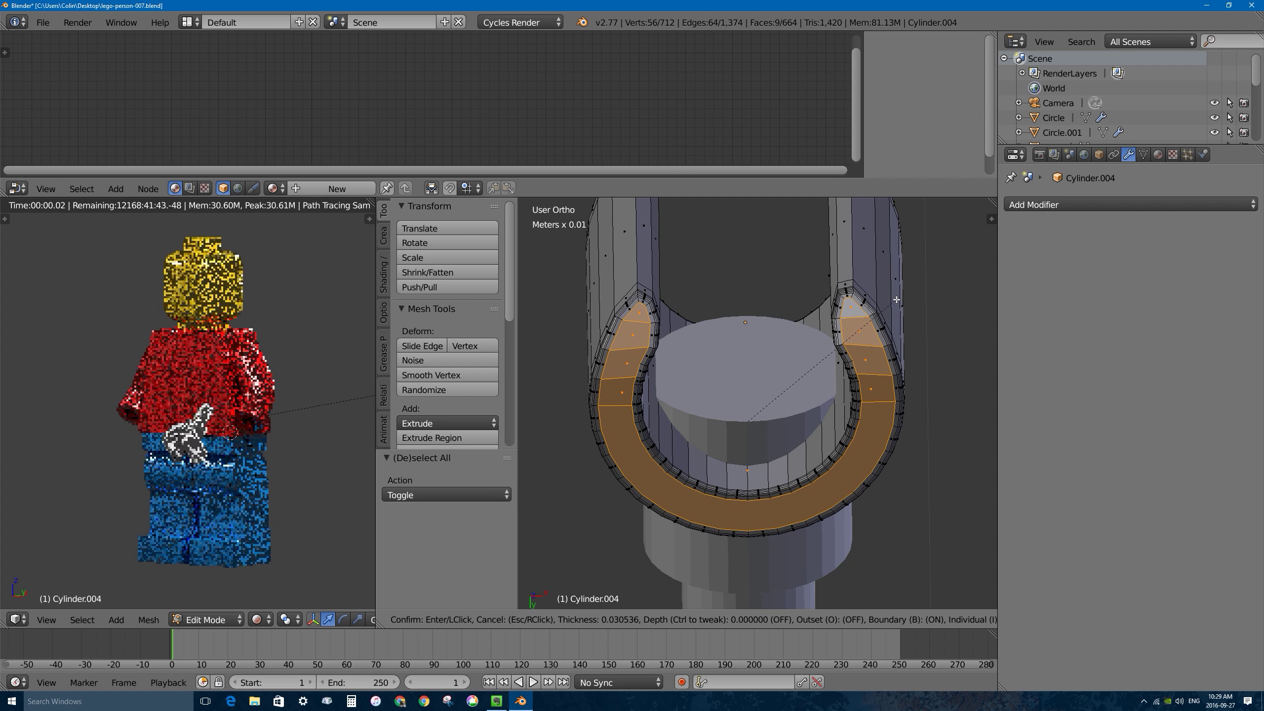
{"action": "left_click", "coordinate": [900, 305]}
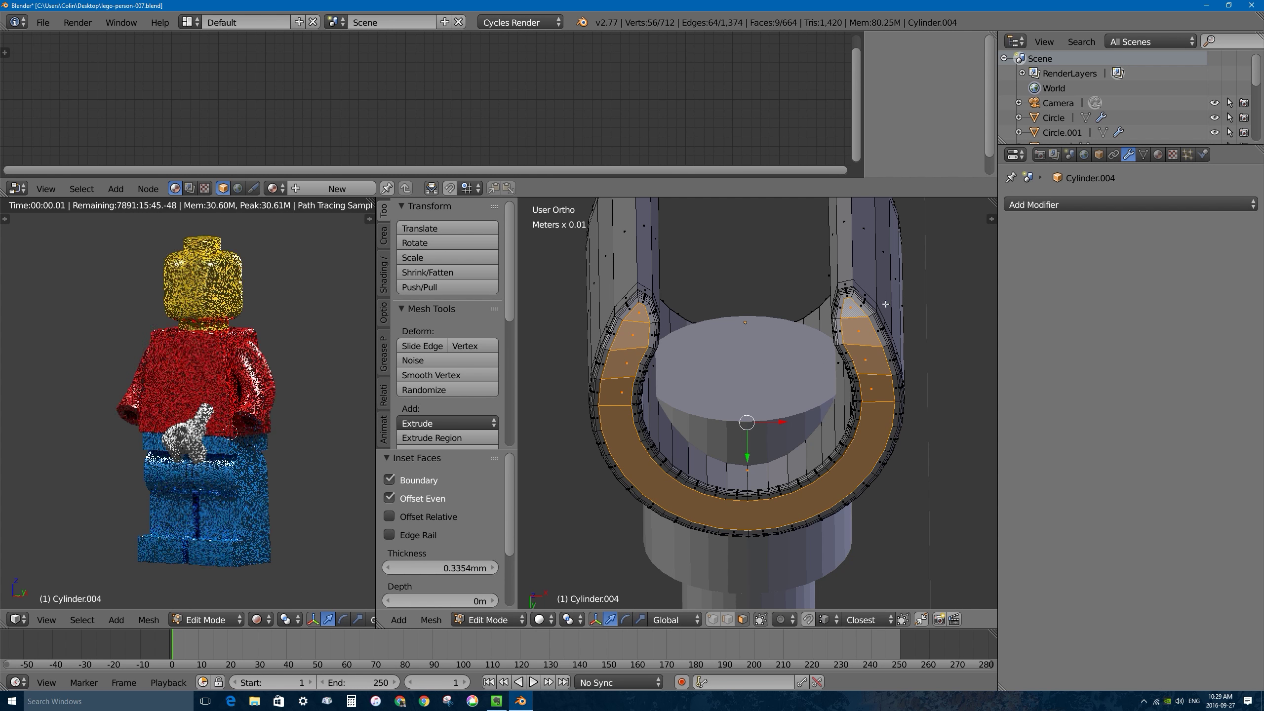
{"action": "middle_click_drag", "start_coordinate": [722, 321], "coordinate": [678, 488]}
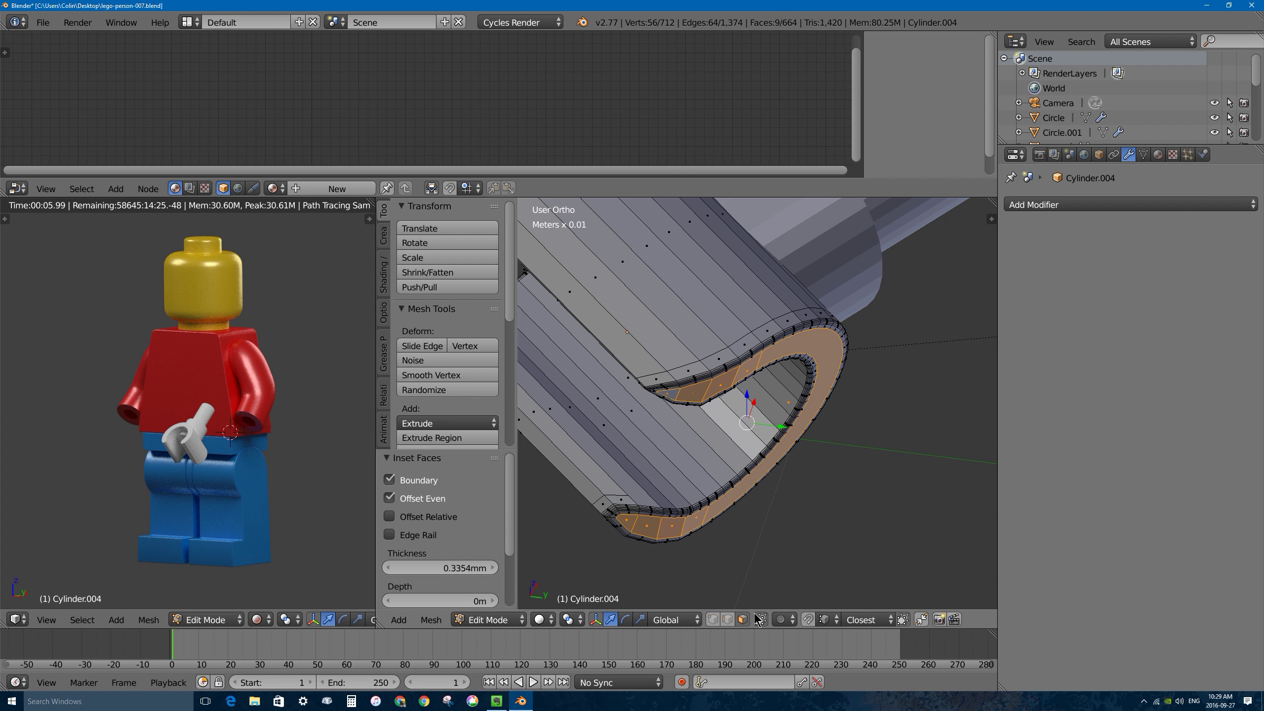
{"action": "right_click", "coordinate": [621, 494], "text": "alt"}
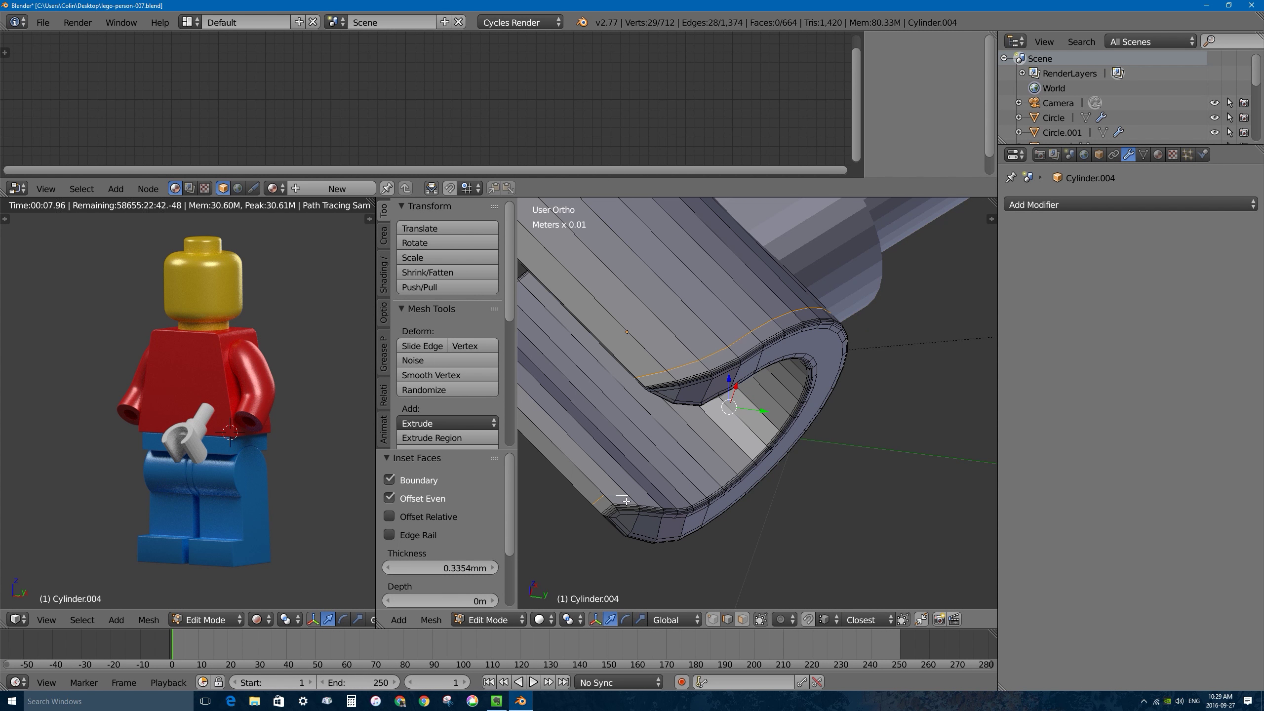
{"action": "key", "text": "z"}
{"action": "key", "text": "z"}
{"action": "middle_click_drag", "start_coordinate": [629, 498], "coordinate": [664, 490]}
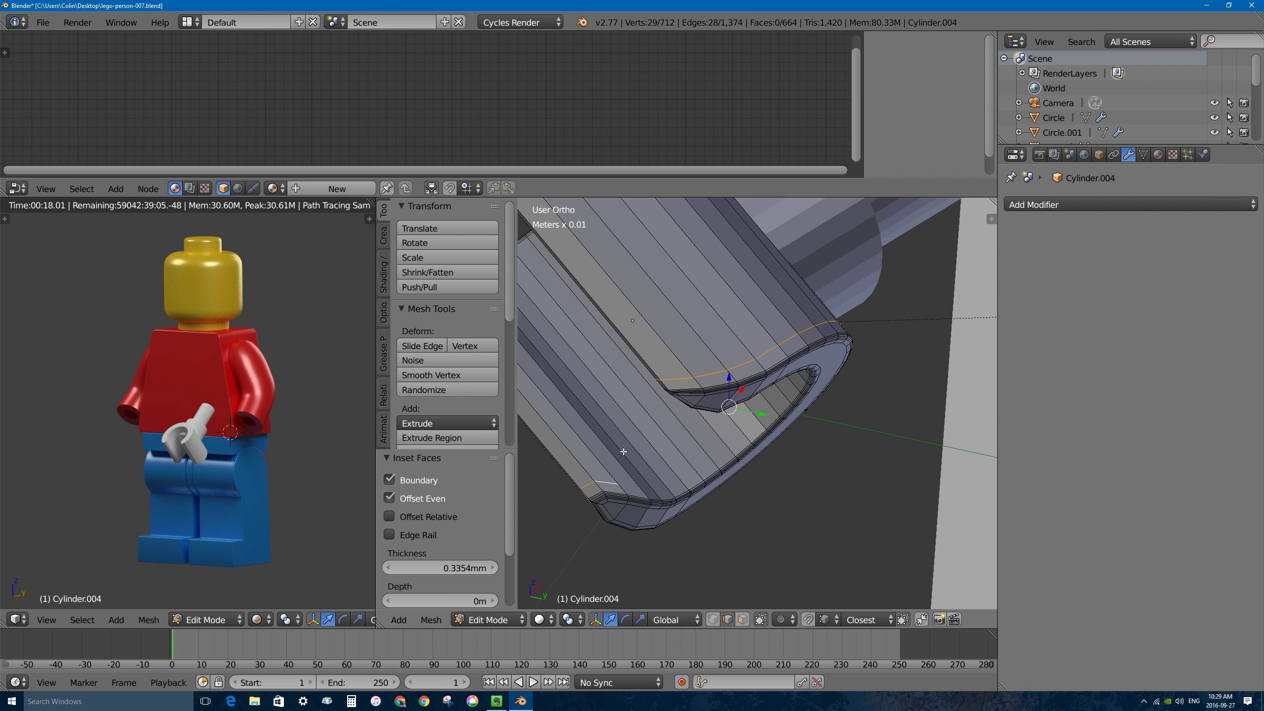
{"action": "key", "text": "ctrl+r"}
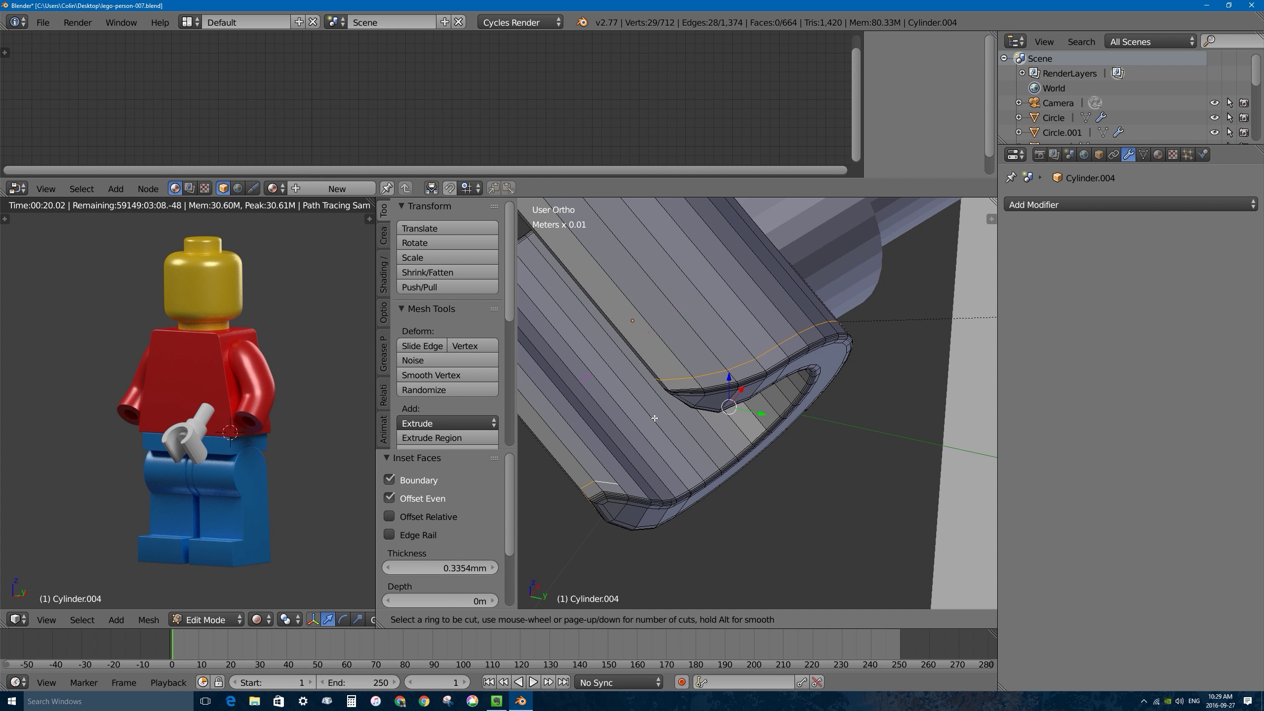
{"action": "key", "text": "Escape"}
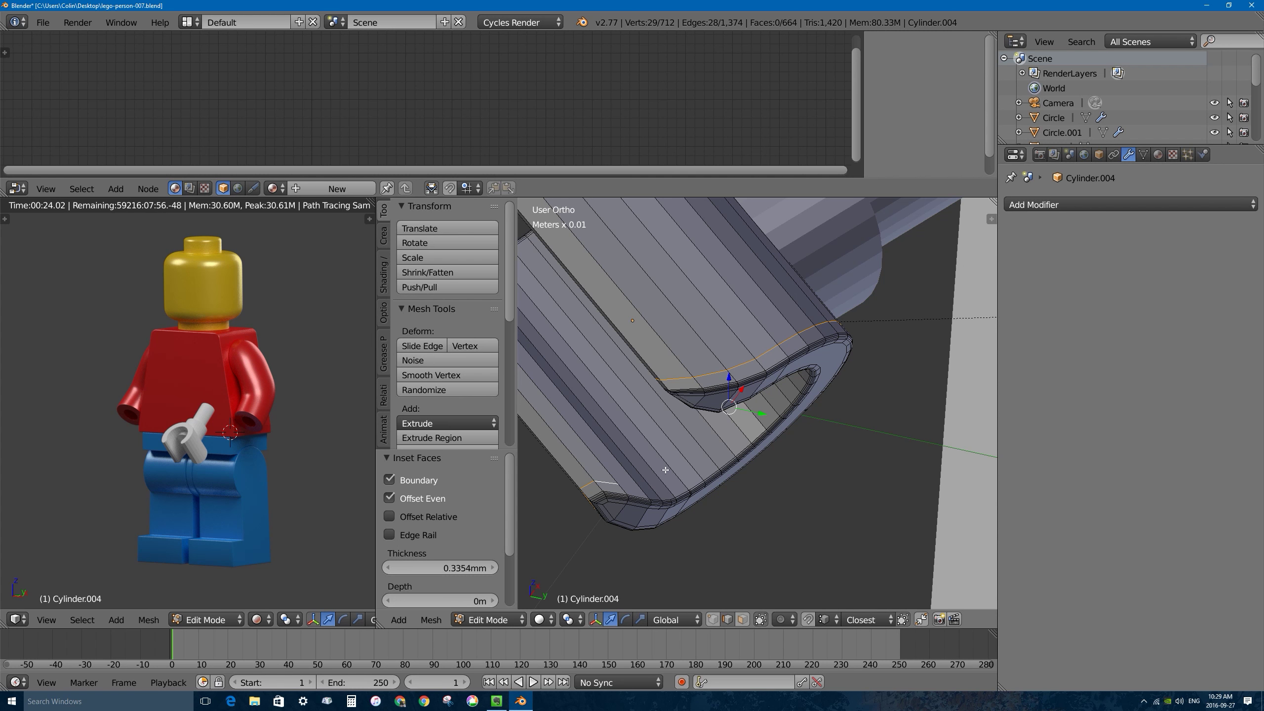
{"action": "key", "text": "a"}
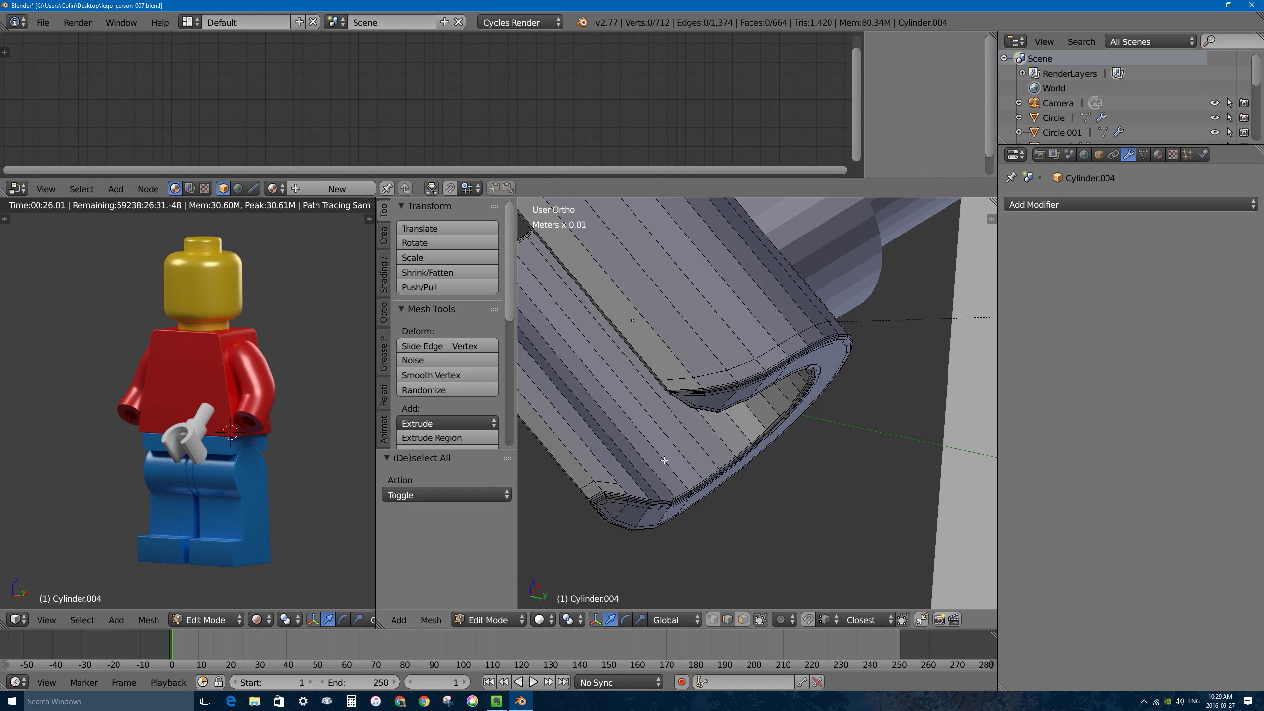
Select the lengthwise edges all the way round the grip's inner surface, from one finger to the other.
{"action": "right_click", "coordinate": [665, 462], "text": "ctrl+alt"}
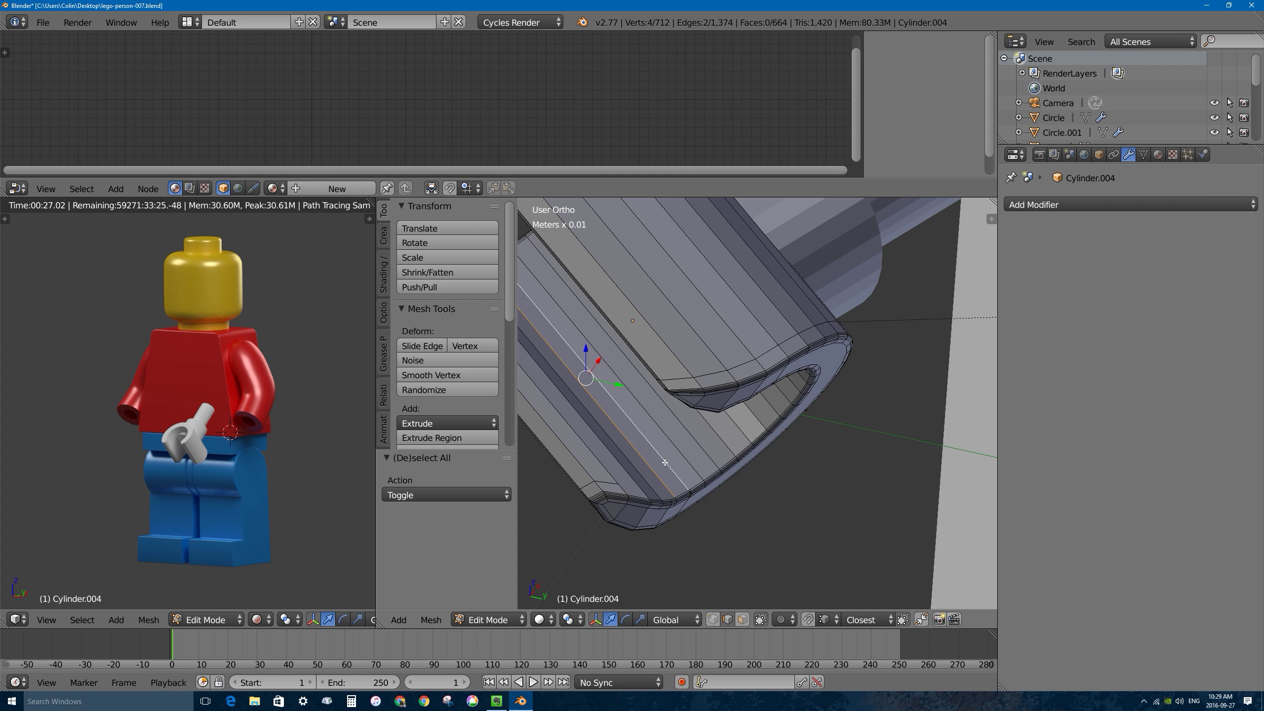
{"action": "right_click", "coordinate": [689, 443], "text": "ctrl+alt+shift"}
{"action": "middle_click_drag", "start_coordinate": [691, 440], "coordinate": [758, 521]}
{"action": "right_click", "coordinate": [780, 473], "text": "ctrl+alt+shift"}
{"action": "right_click", "coordinate": [736, 511], "text": "ctrl+alt+shift"}
{"action": "right_click", "coordinate": [759, 510], "text": "ctrl+alt+shift"}
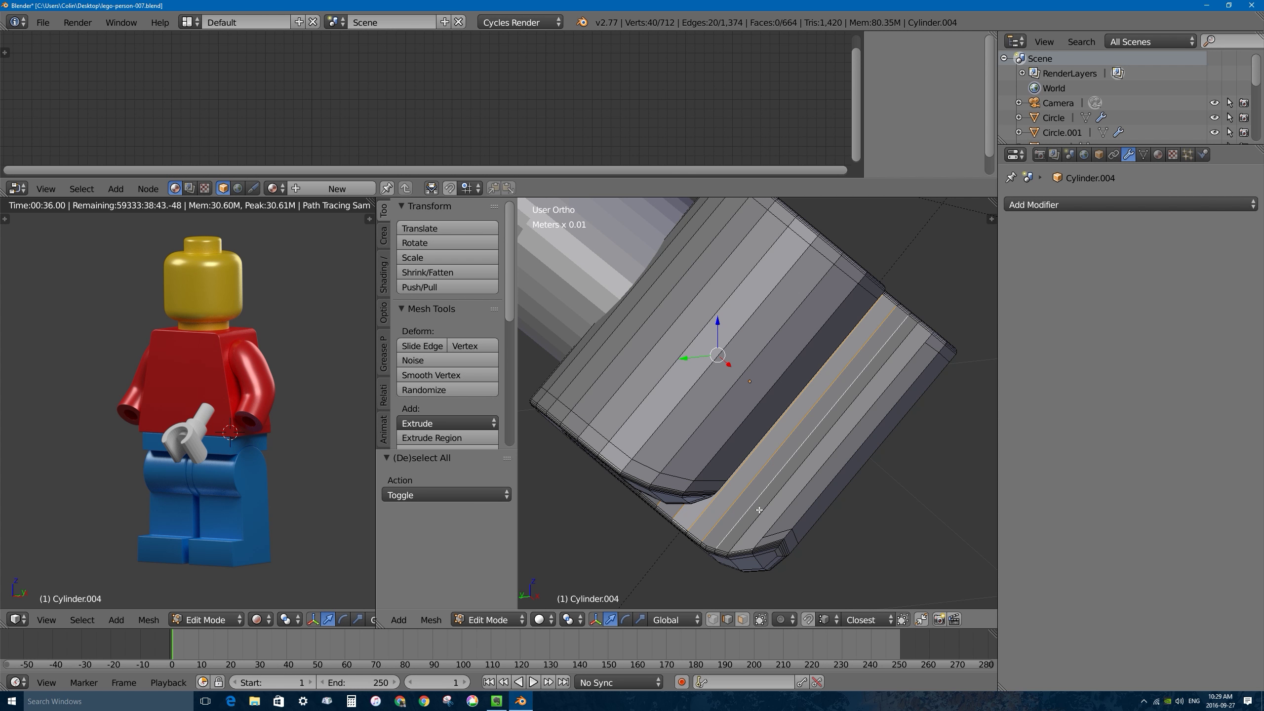
{"action": "right_click", "coordinate": [761, 511], "text": "shift"}
{"action": "middle_click_drag", "start_coordinate": [834, 498], "coordinate": [691, 490]}
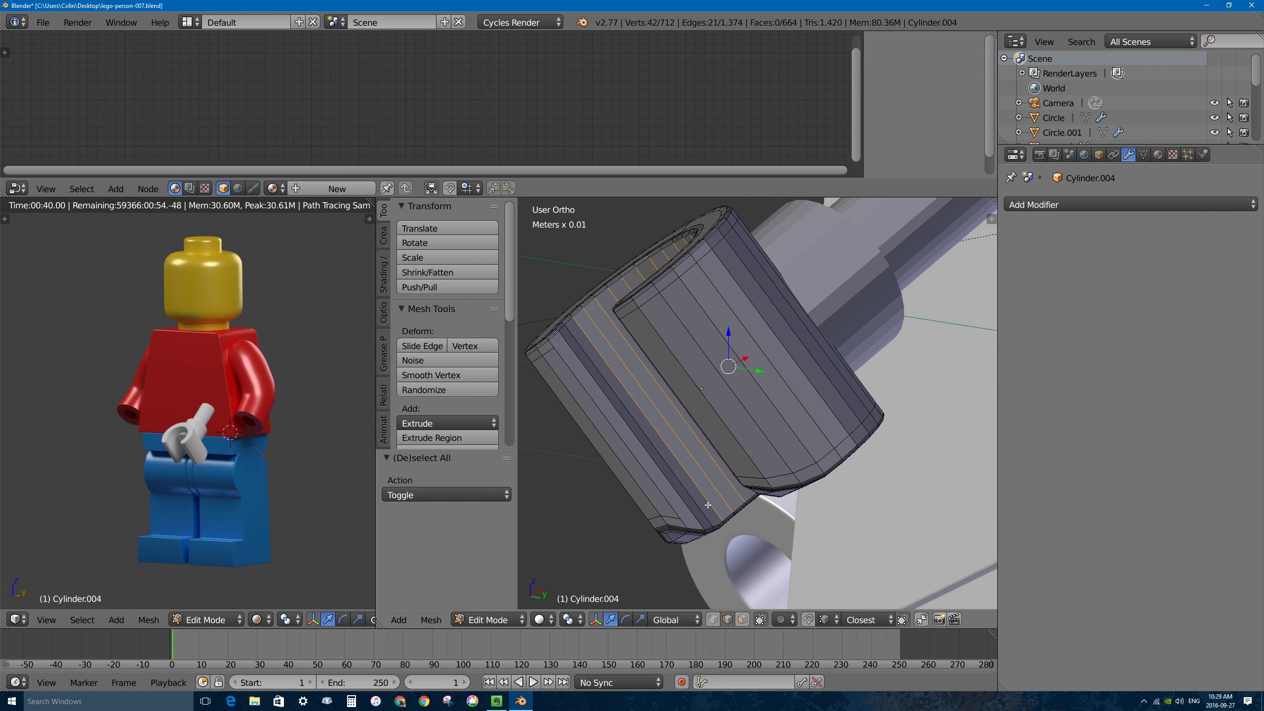
{"action": "right_click", "coordinate": [689, 490], "text": "shift"}
{"action": "right_click", "coordinate": [679, 492], "text": "shift"}
Subdivide the selected lengthwise inner edges with one cut.
{"action": "middle_click_drag", "start_coordinate": [692, 444], "coordinate": [719, 348]}
{"action": "key", "text": "w"}
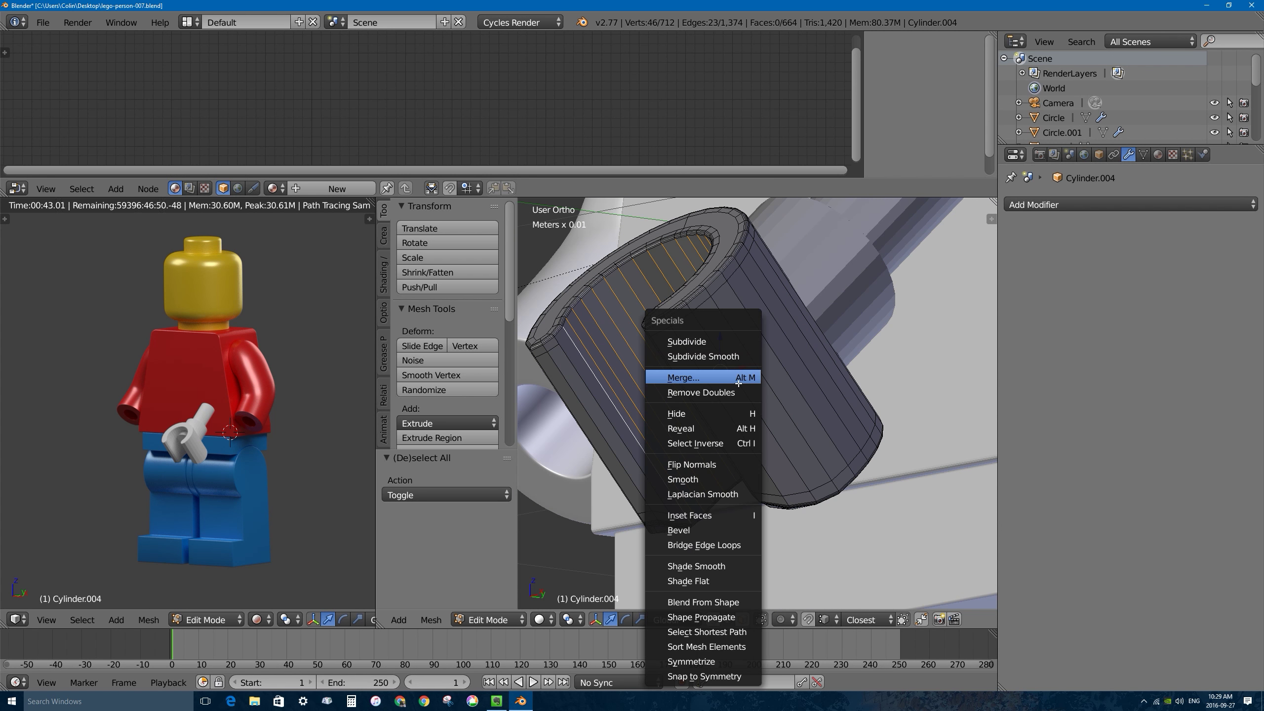
{"action": "left_click", "coordinate": [721, 345]}
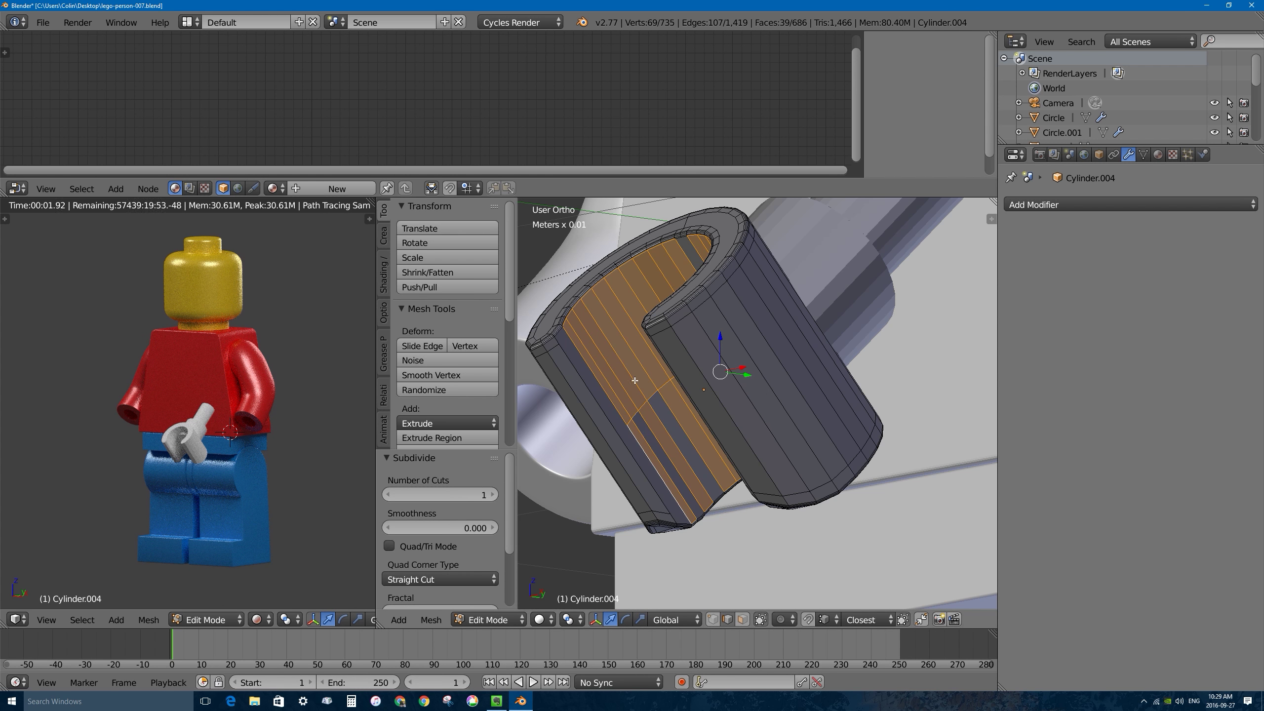
Select only the new edge loop across the grip's inner surface and edge-slide it towards the inset end by a factor of about 0.812.
{"action": "key", "text": "a"}
{"action": "right_click", "coordinate": [642, 404], "text": "alt"}
{"action": "mouse_move", "coordinate": [643, 404]}
{"action": "middle_mouse_down"}
{"action": "mouse_move", "coordinate": [748, 414]}
{"action": "mouse_move", "coordinate": [729, 437]}
{"action": "mouse_move", "coordinate": [746, 423]}
{"action": "mouse_move", "coordinate": [742, 388]}
{"action": "middle_mouse_up"}
{"action": "key", "text": "z"}
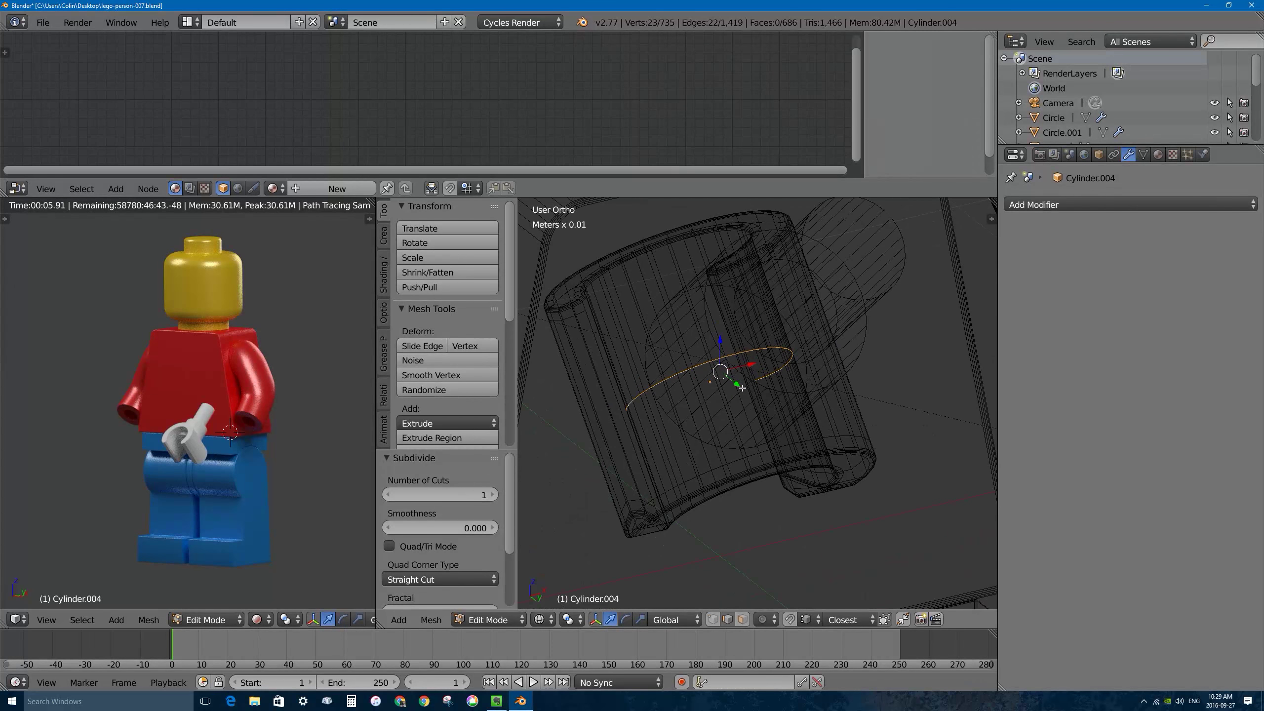
{"action": "key", "text": "g"}
{"action": "key", "text": "g"}
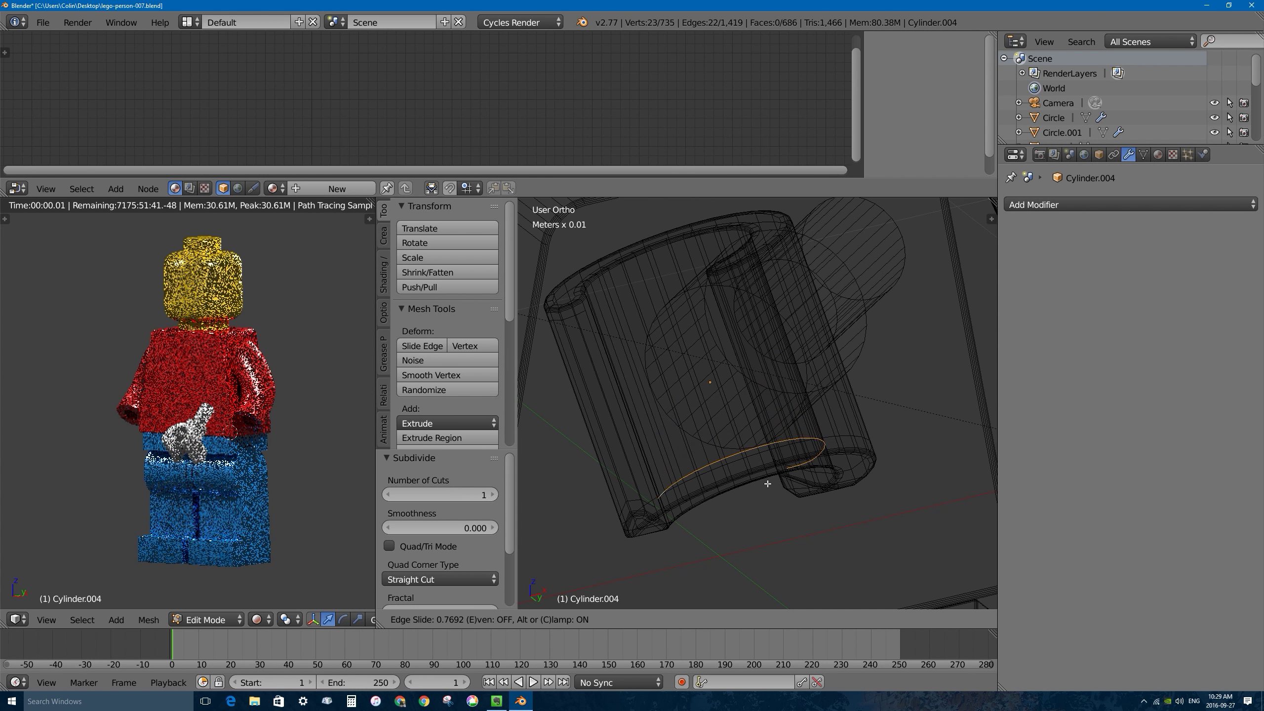
{"action": "left_click", "coordinate": [770, 487]}
{"action": "middle_click_drag", "start_coordinate": [771, 487], "coordinate": [696, 486]}
{"action": "scroll", "coordinate": [692, 508], "scroll_direction": "up", "scroll_amount": 6}
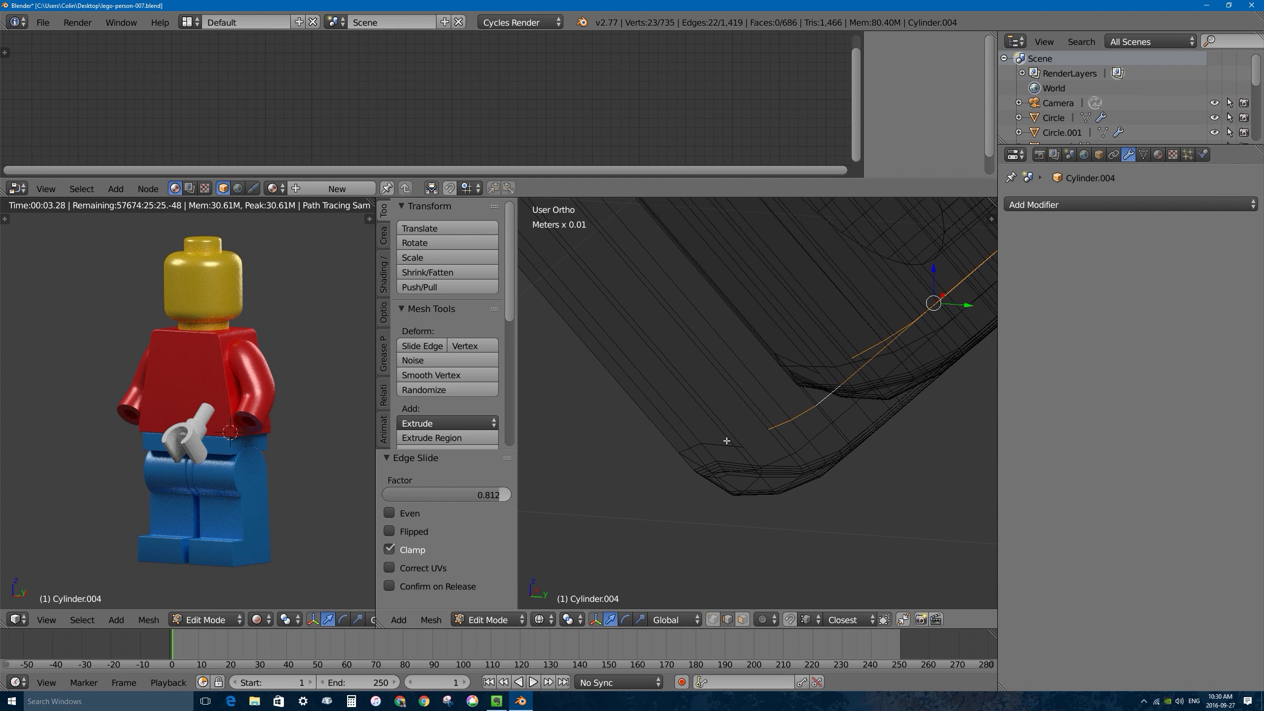
Slide the same inner edge loop further towards the bevelled end by a factor of about 0.537.
{"action": "right_click", "coordinate": [722, 446]}
{"action": "key", "text": "z"}
{"action": "right_click", "coordinate": [782, 423], "text": "alt"}
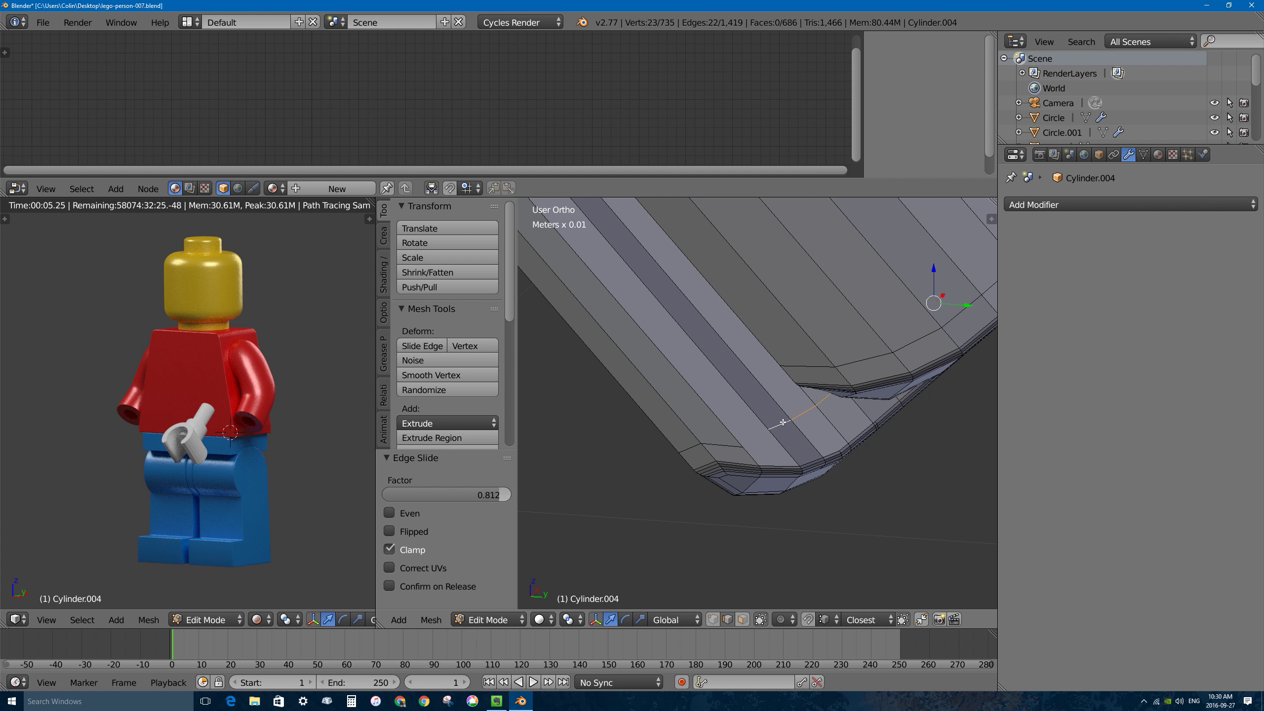
{"action": "key", "text": "g"}
{"action": "key", "text": "g"}
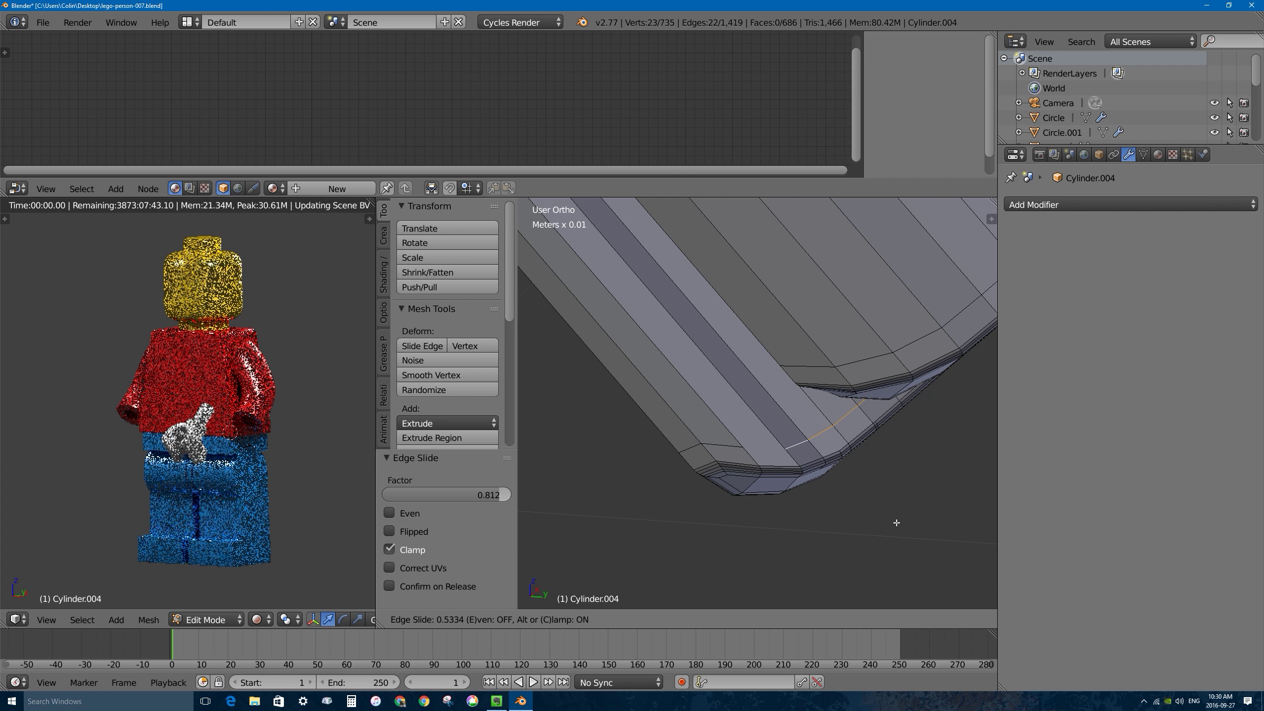
{"action": "left_click", "coordinate": [895, 516]}
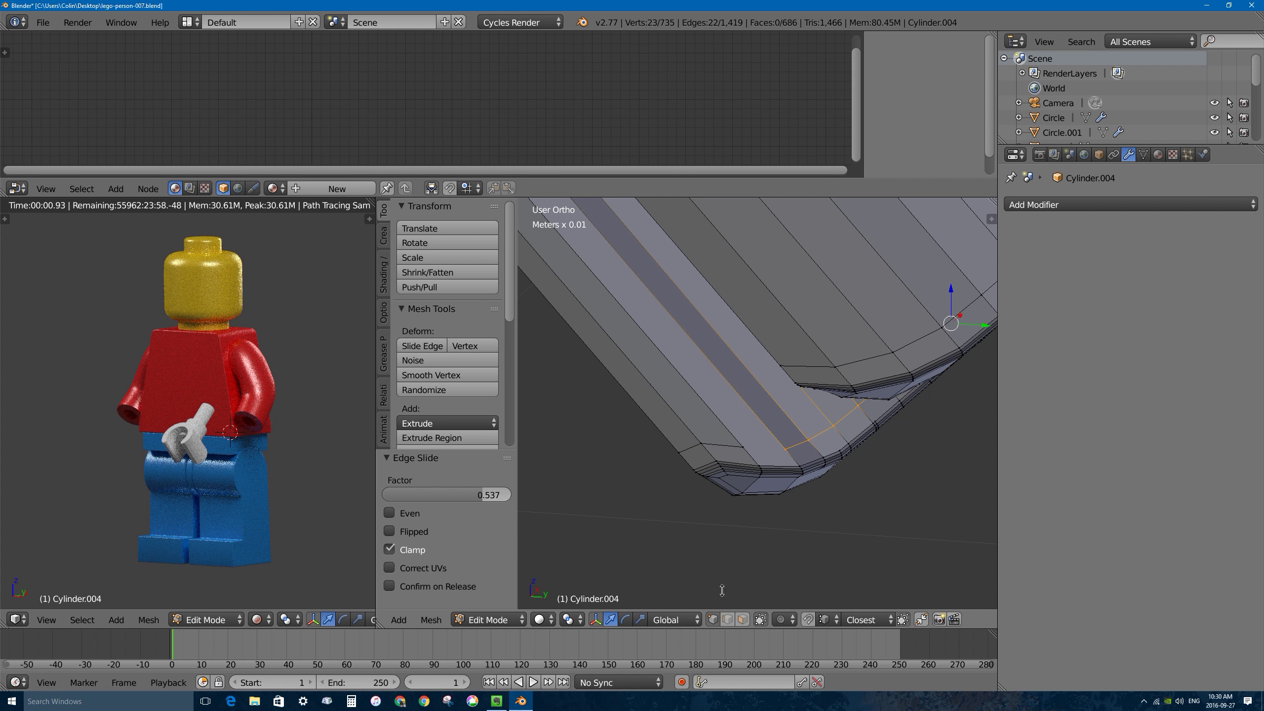
Connect each end vertex of the inner edge loop to the neighbouring bevel vertex at its fingertip with Vertex Connect Path.
{"action": "right_click", "coordinate": [741, 448]}
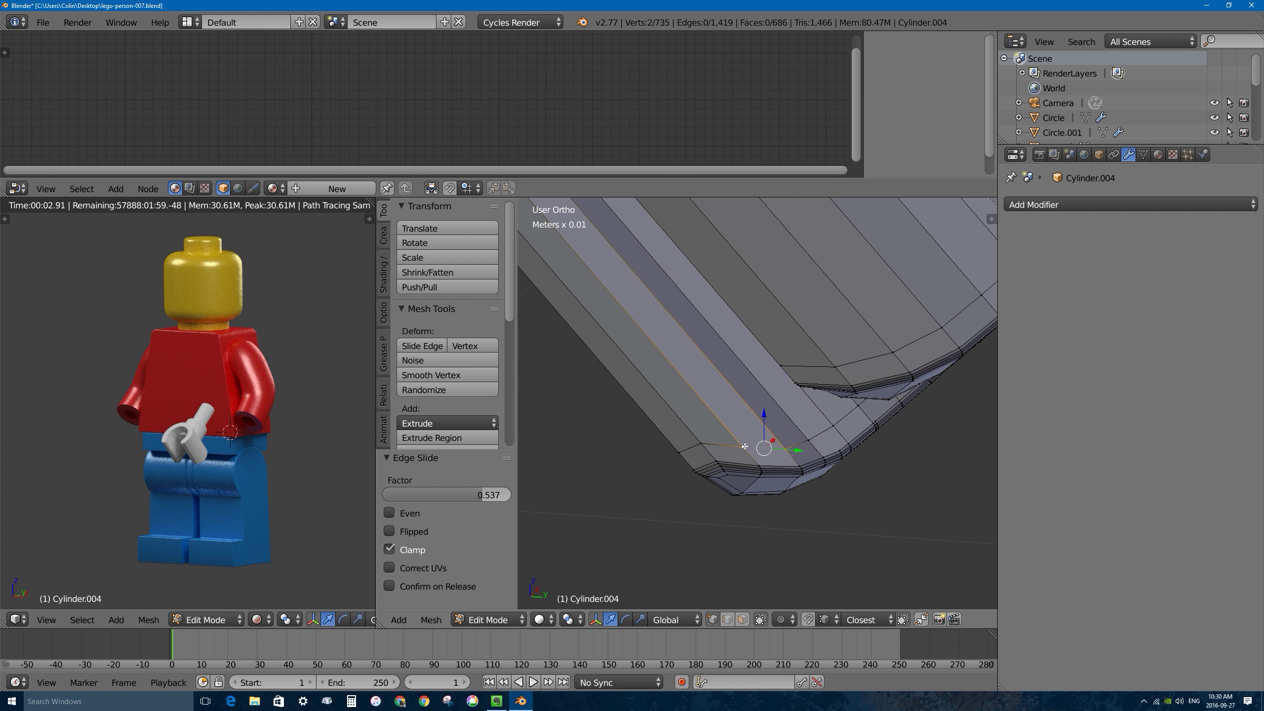
{"action": "key", "text": "j"}
{"action": "middle_click_drag", "start_coordinate": [744, 447], "coordinate": [846, 493]}
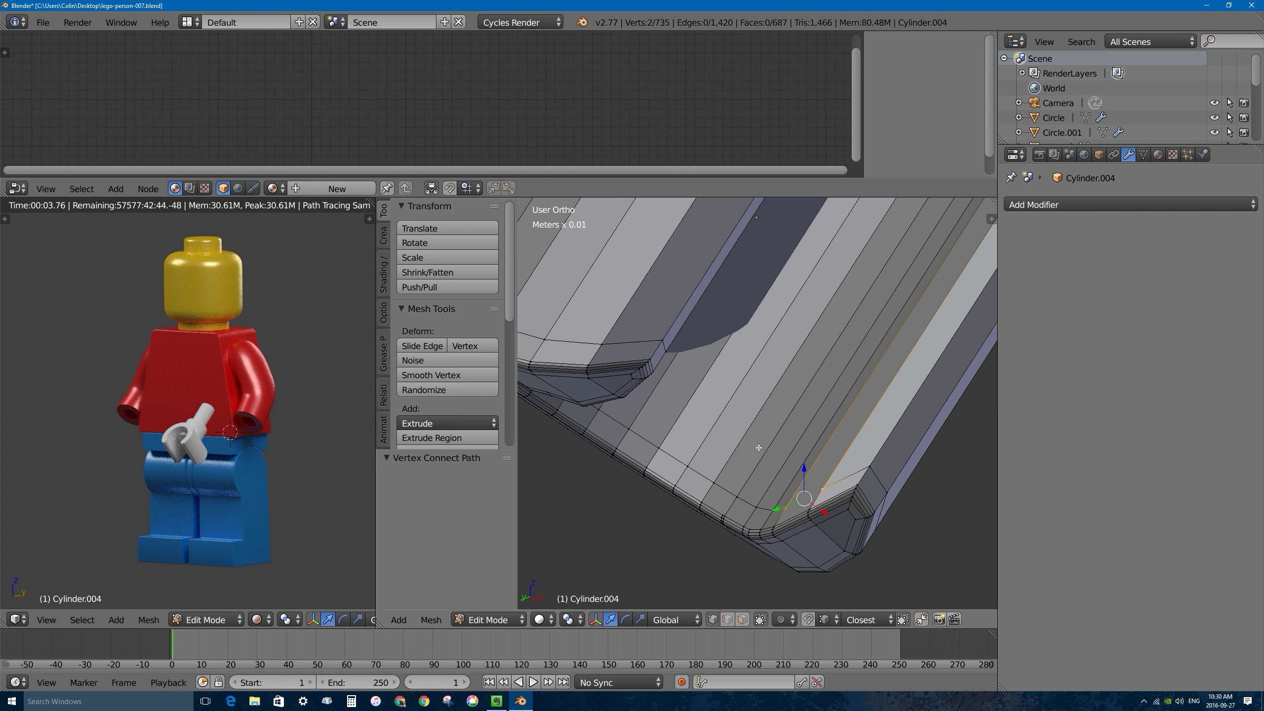
{"action": "key", "text": "j"}
{"action": "scroll", "coordinate": [553, 415], "scroll_direction": "down", "scroll_amount": 5}
{"action": "middle_click_drag", "start_coordinate": [553, 415], "coordinate": [623, 290]}
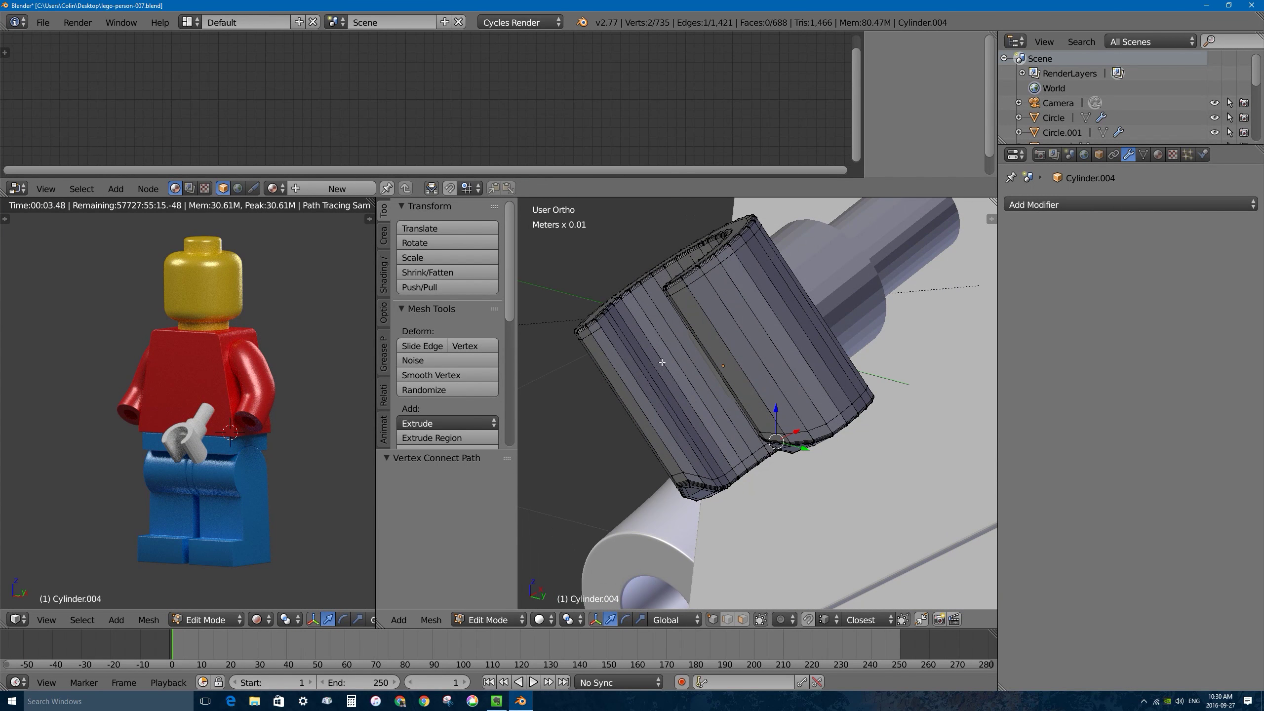
{"action": "key", "text": "ctrl+r"}
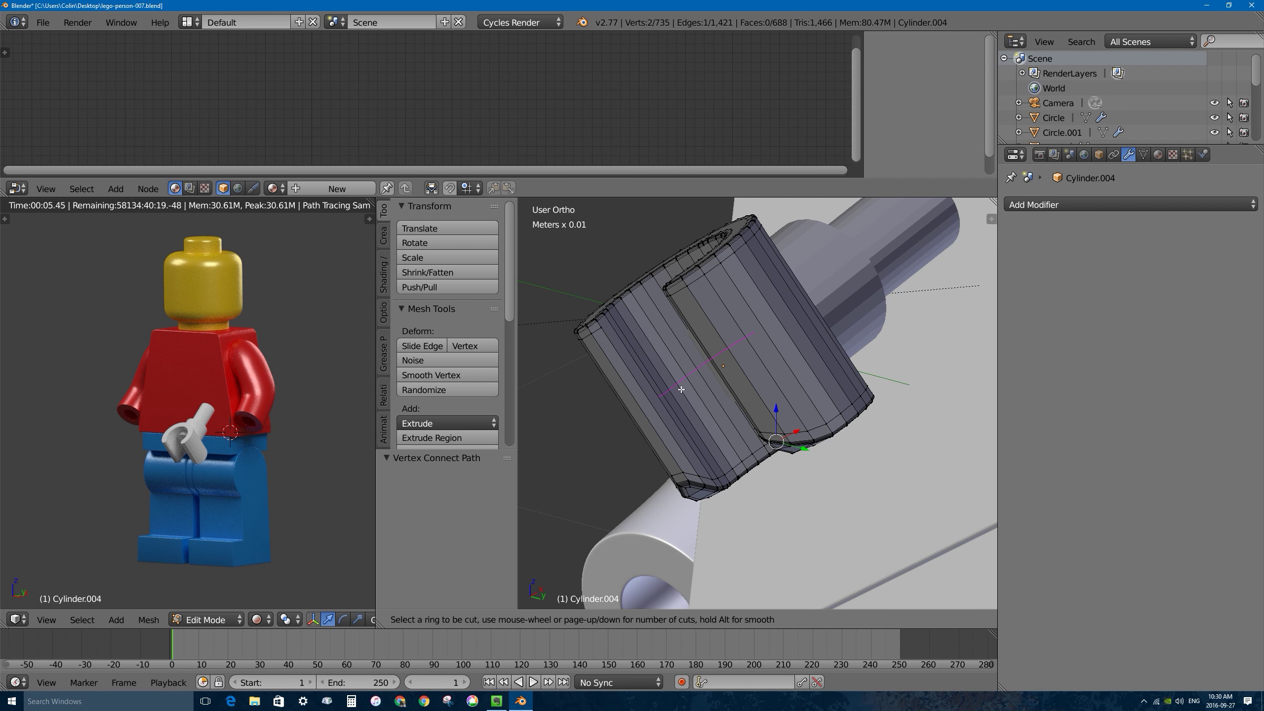
{"action": "key", "text": "Escape"}
{"action": "middle_click_drag", "start_coordinate": [690, 377], "coordinate": [662, 387]}
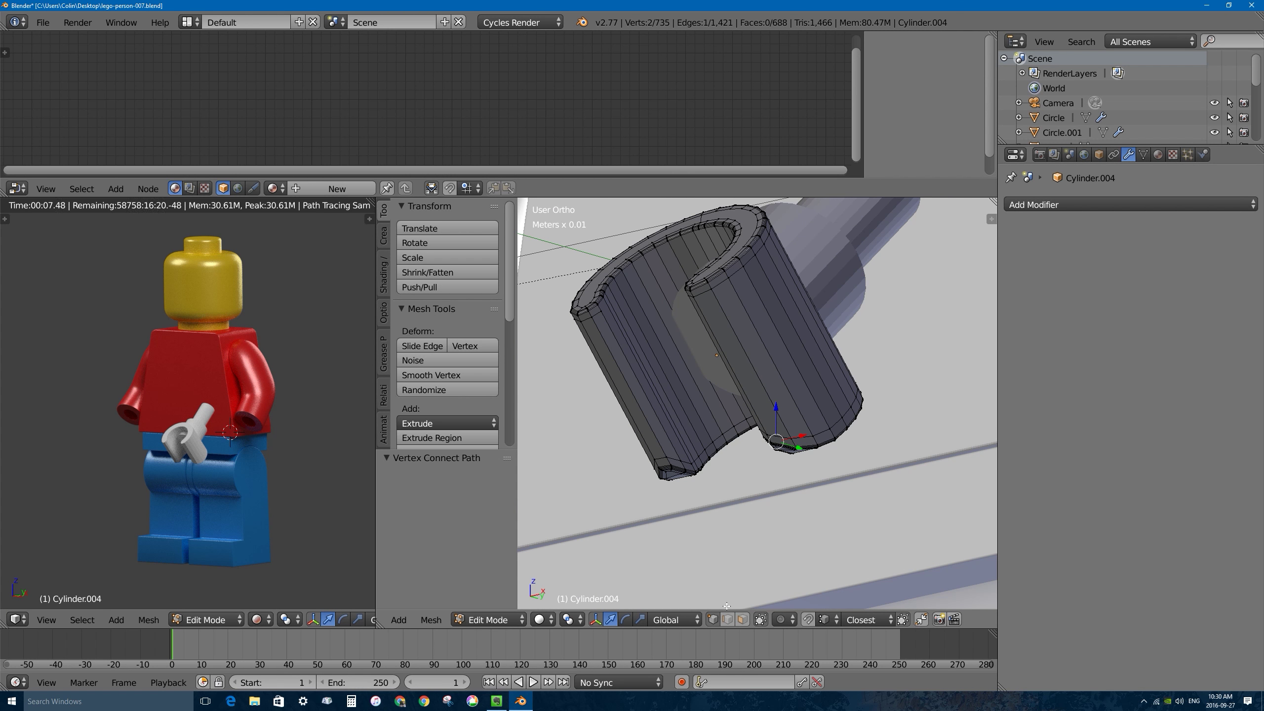
Select the ring of lengthwise edges on the grip's inner surface and return to Object Mode.
{"action": "right_click", "coordinate": [660, 363], "text": "ctrl+alt"}
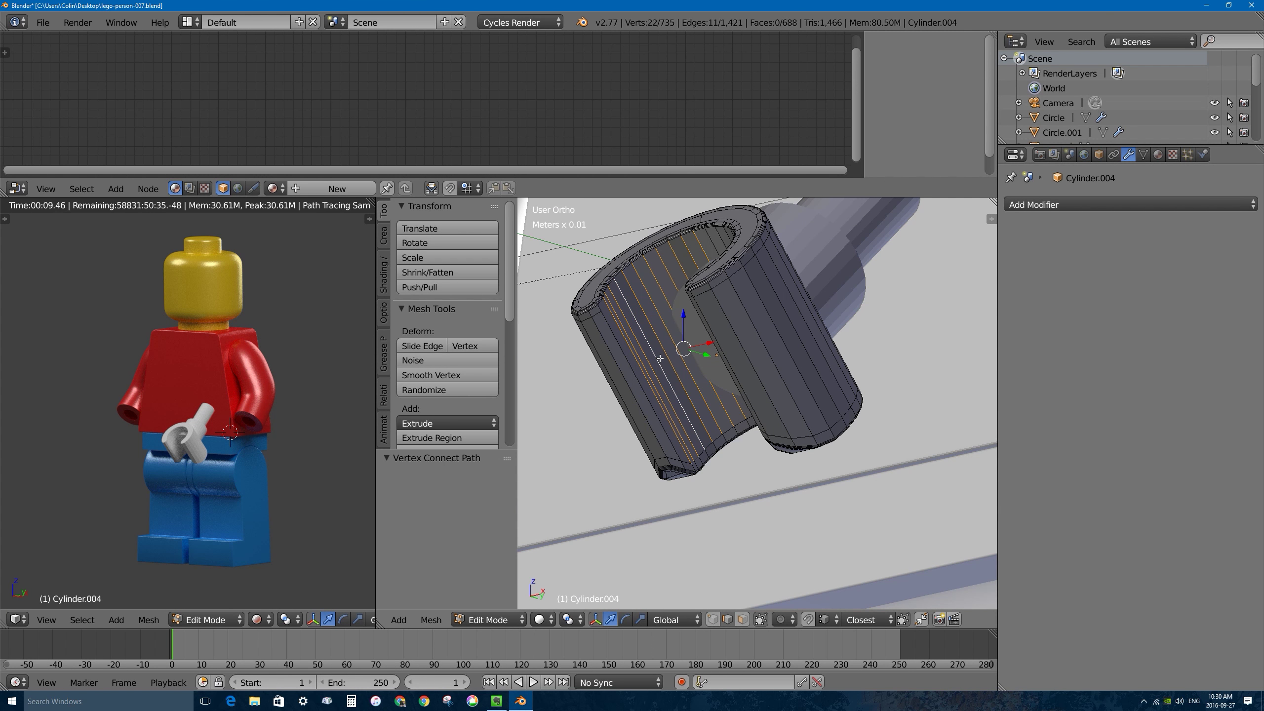
{"action": "middle_click_drag", "start_coordinate": [691, 295], "coordinate": [732, 448]}
{"action": "scroll", "coordinate": [657, 424], "scroll_direction": "up", "scroll_amount": 2}
{"action": "key", "text": "Tab"}
{"action": "scroll", "coordinate": [756, 432], "scroll_direction": "down", "scroll_amount": 5}
{"action": "middle_click_drag", "start_coordinate": [795, 354], "coordinate": [885, 414]}
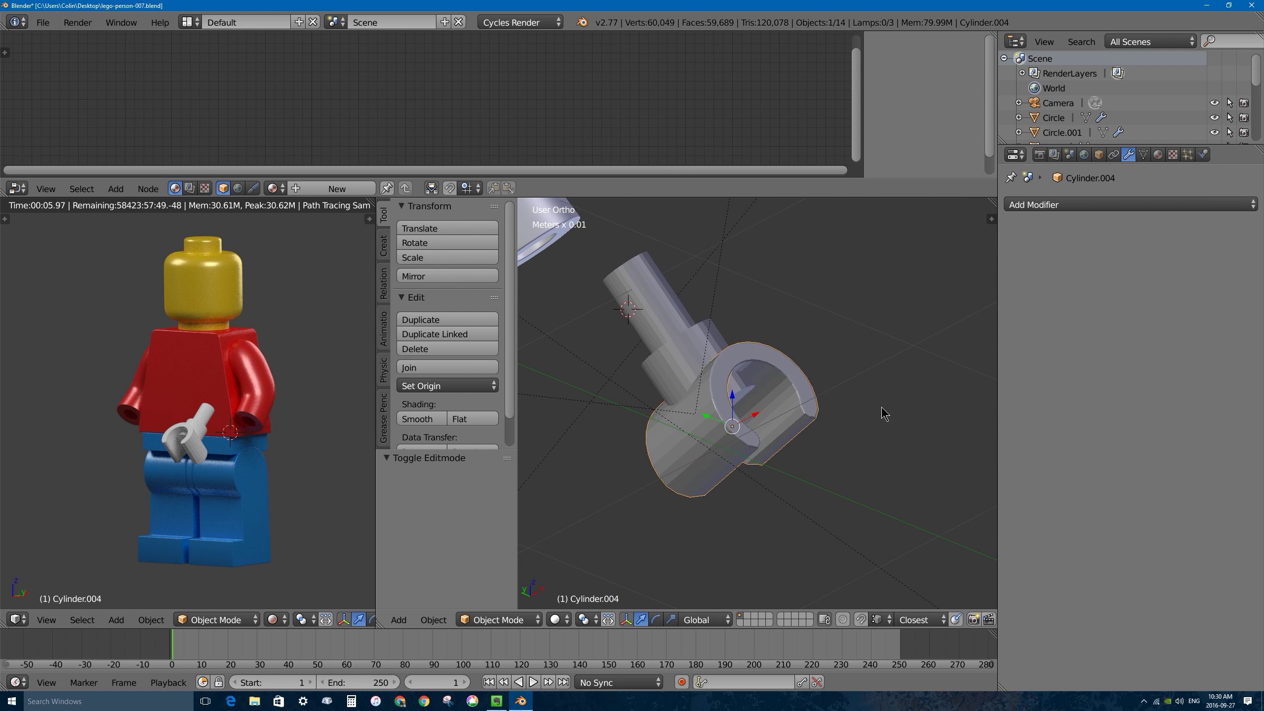
Select the hand's wrist peg and enter Edit Mode on it.
{"action": "right_click", "coordinate": [674, 332]}
{"action": "right_click", "coordinate": [676, 333]}
{"action": "right_click", "coordinate": [678, 333]}
{"action": "middle_click_drag", "start_coordinate": [677, 333], "coordinate": [797, 420]}
{"action": "key", "text": "Tab"}
{"action": "scroll", "coordinate": [711, 343], "scroll_direction": "up", "scroll_amount": 3}
Select the edge loop round the peg's free end together with both edge loops of its stepped shoulder.
{"action": "right_click", "coordinate": [721, 360]}
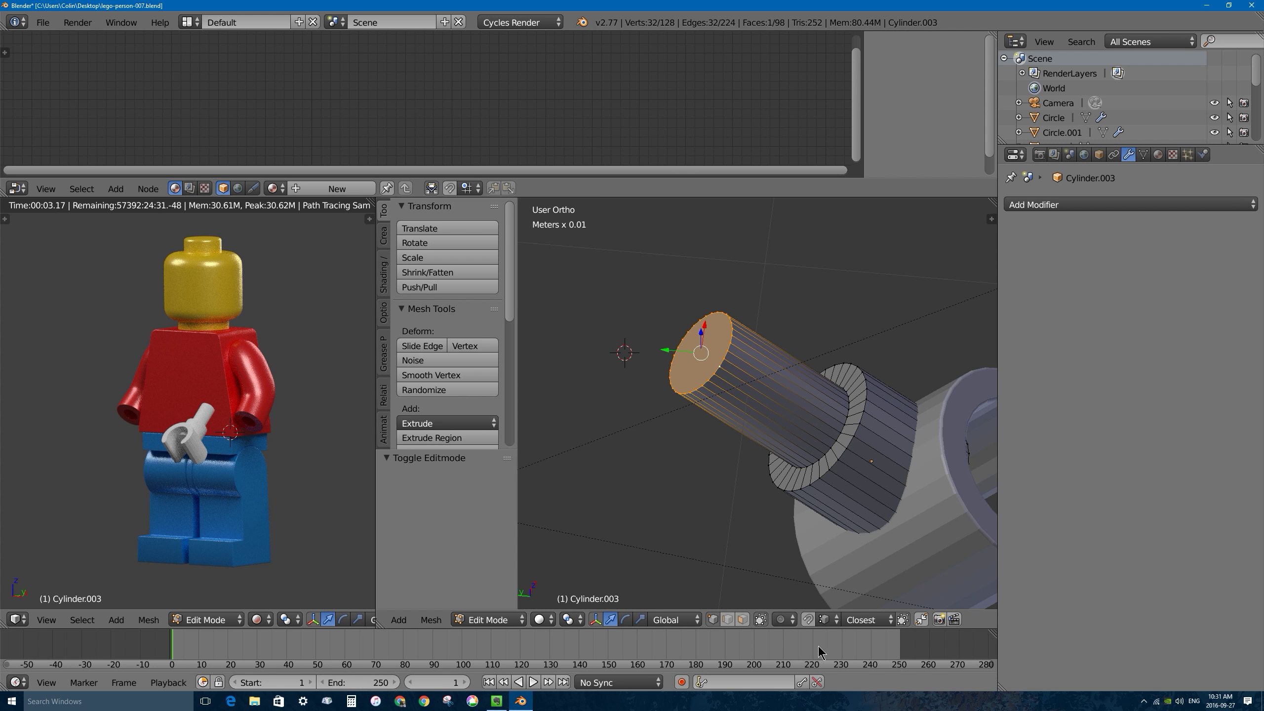
{"action": "right_click", "coordinate": [831, 443], "text": "alt+shift"}
{"action": "right_click", "coordinate": [846, 461], "text": "alt+shift"}
{"action": "middle_click_drag", "start_coordinate": [846, 461], "coordinate": [884, 535]}
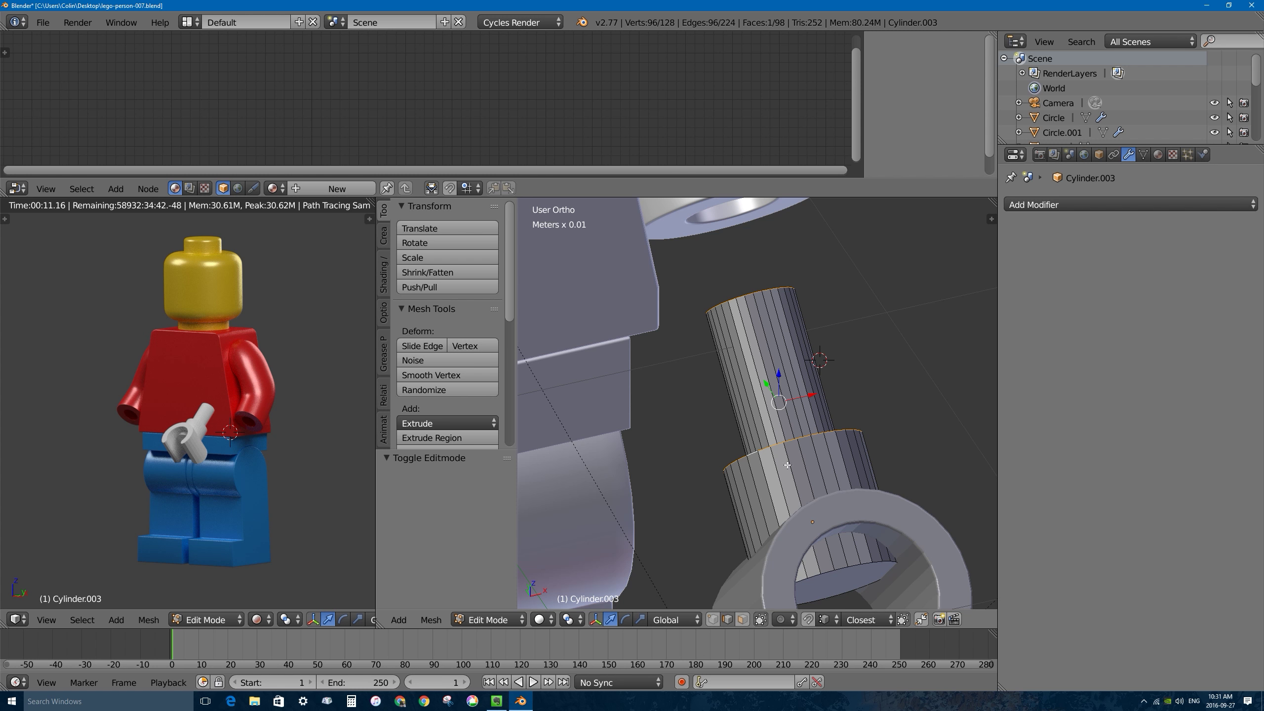
Bevel the selected edge loops of the peg's free end and stepped shoulder with 3 segments and about 0.007 offset.
{"action": "middle_click_drag", "start_coordinate": [787, 465], "coordinate": [876, 452]}
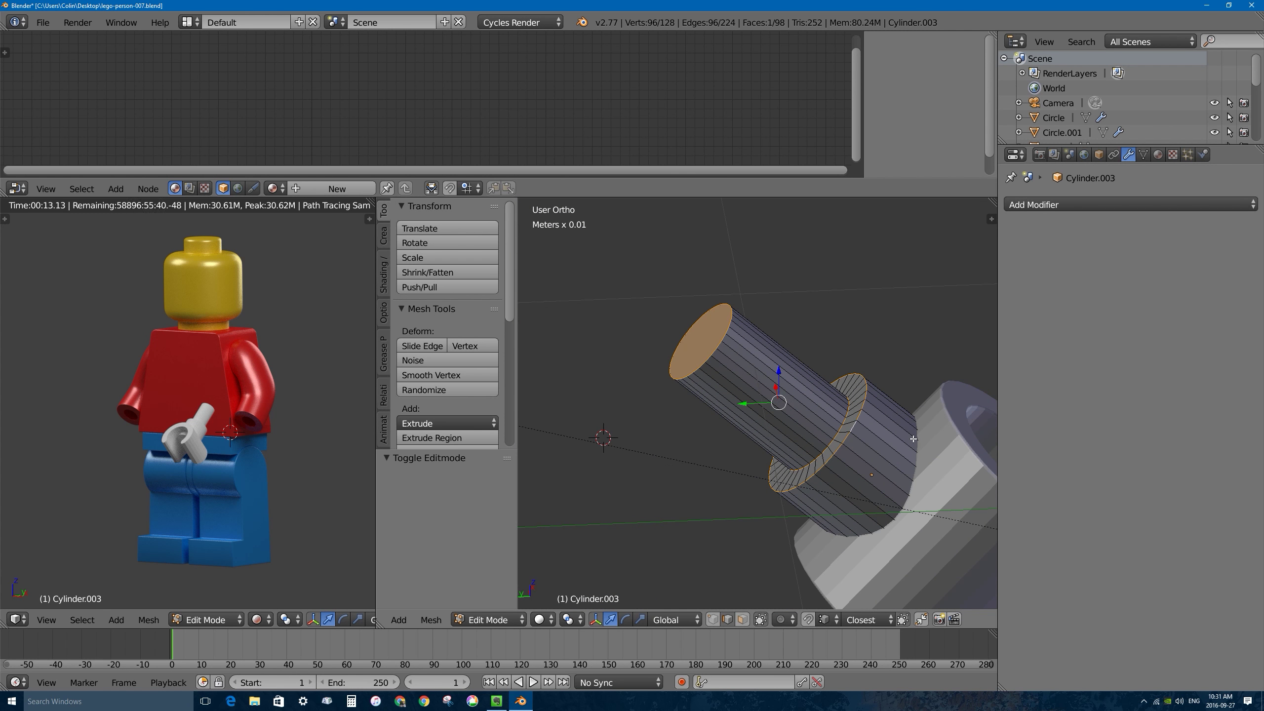
{"action": "key", "text": "ctrl+b"}
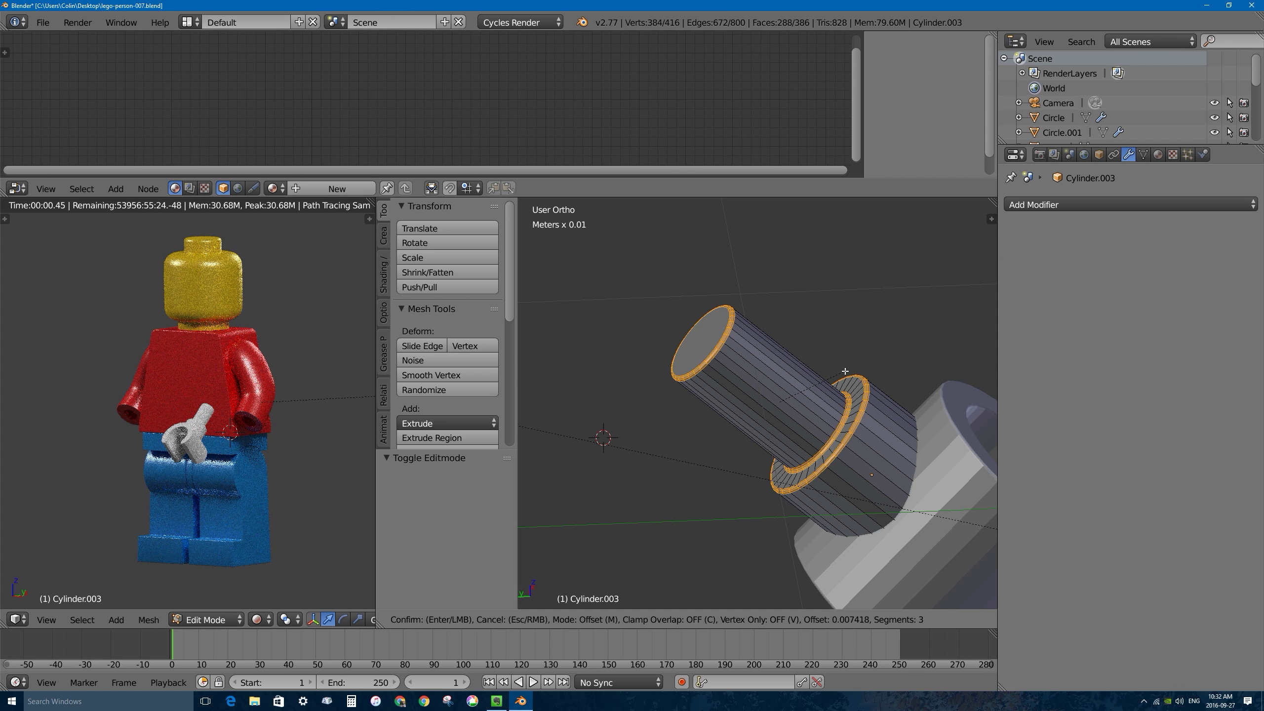
{"action": "left_click", "coordinate": [799, 447]}
Cut a centred loop round the peg's narrow shaft and bevel it by about 0.140 with one segment into two supporting loops.
{"action": "key", "text": "ctrl+r"}
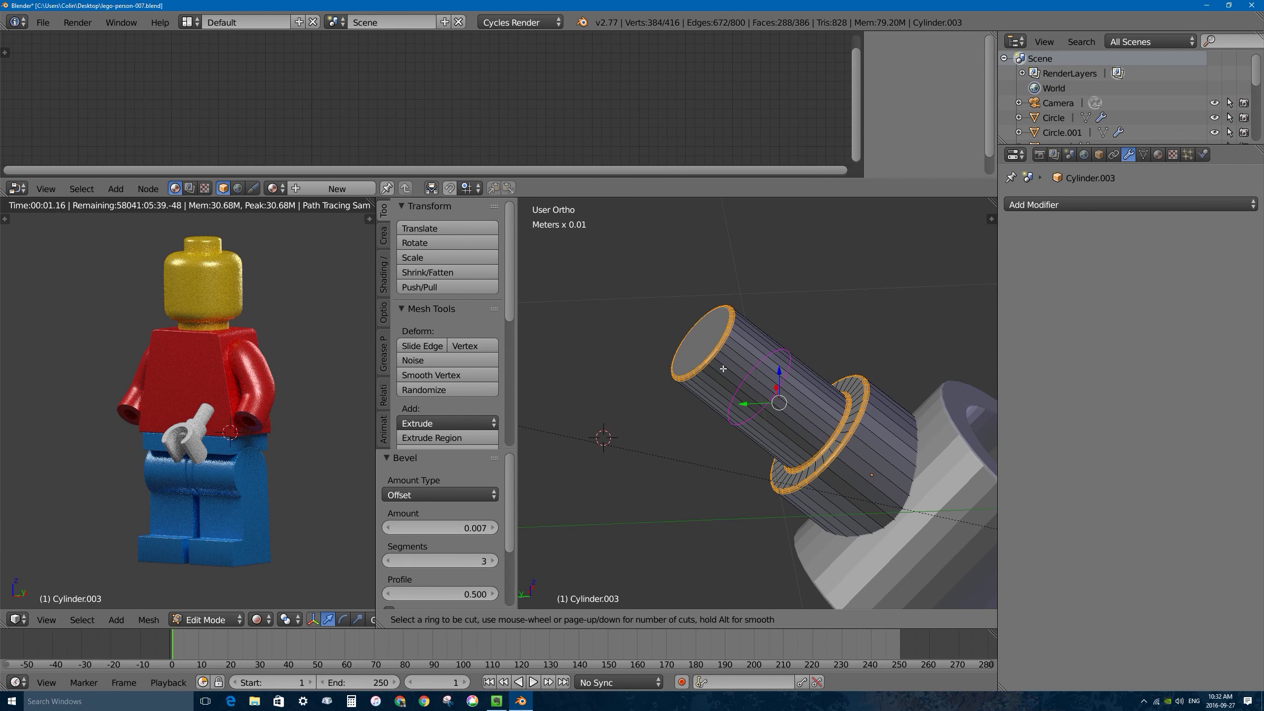
{"action": "left_click", "coordinate": [779, 394]}
{"action": "right_click", "coordinate": [766, 391]}
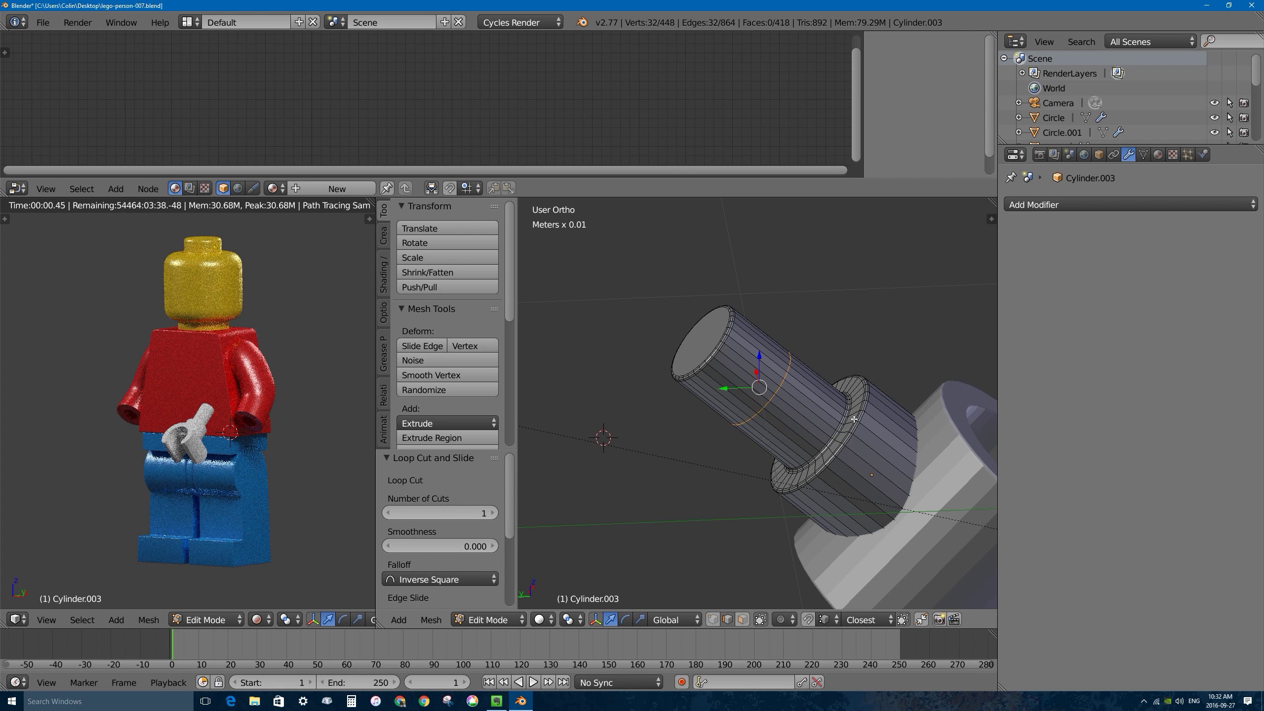
{"action": "key", "text": "ctrl+b"}
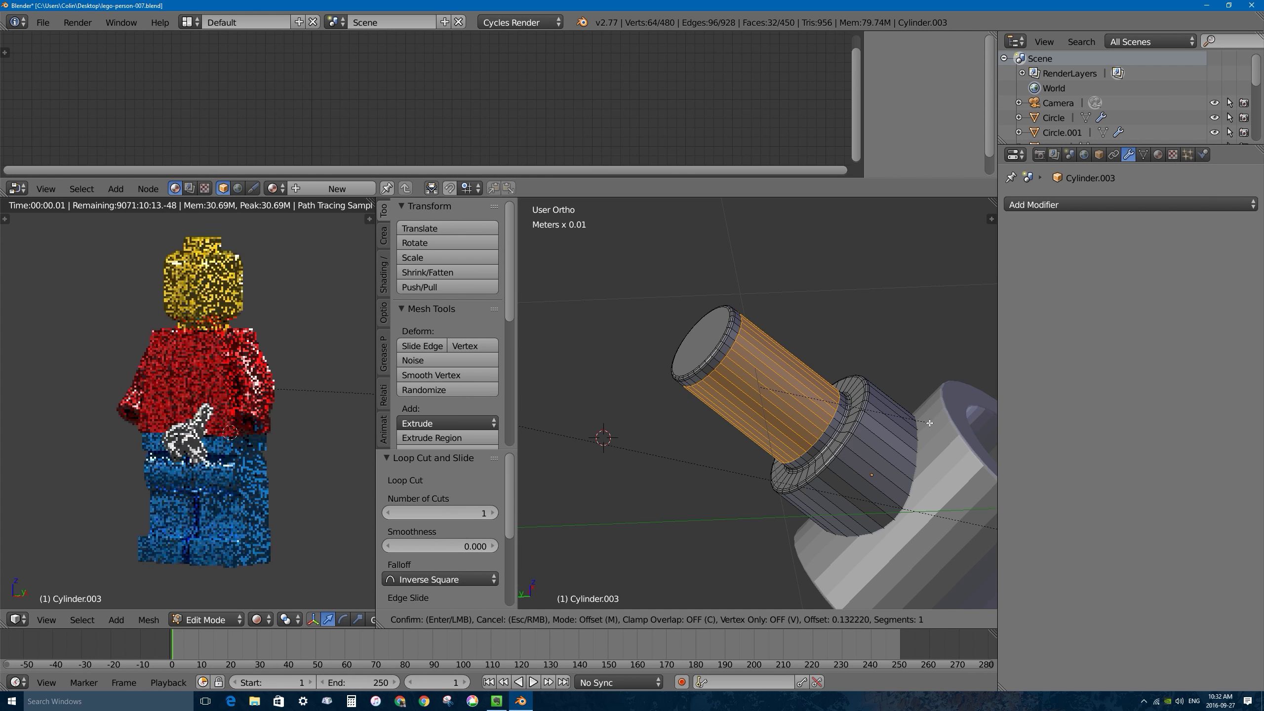
{"action": "left_click", "coordinate": [932, 423]}
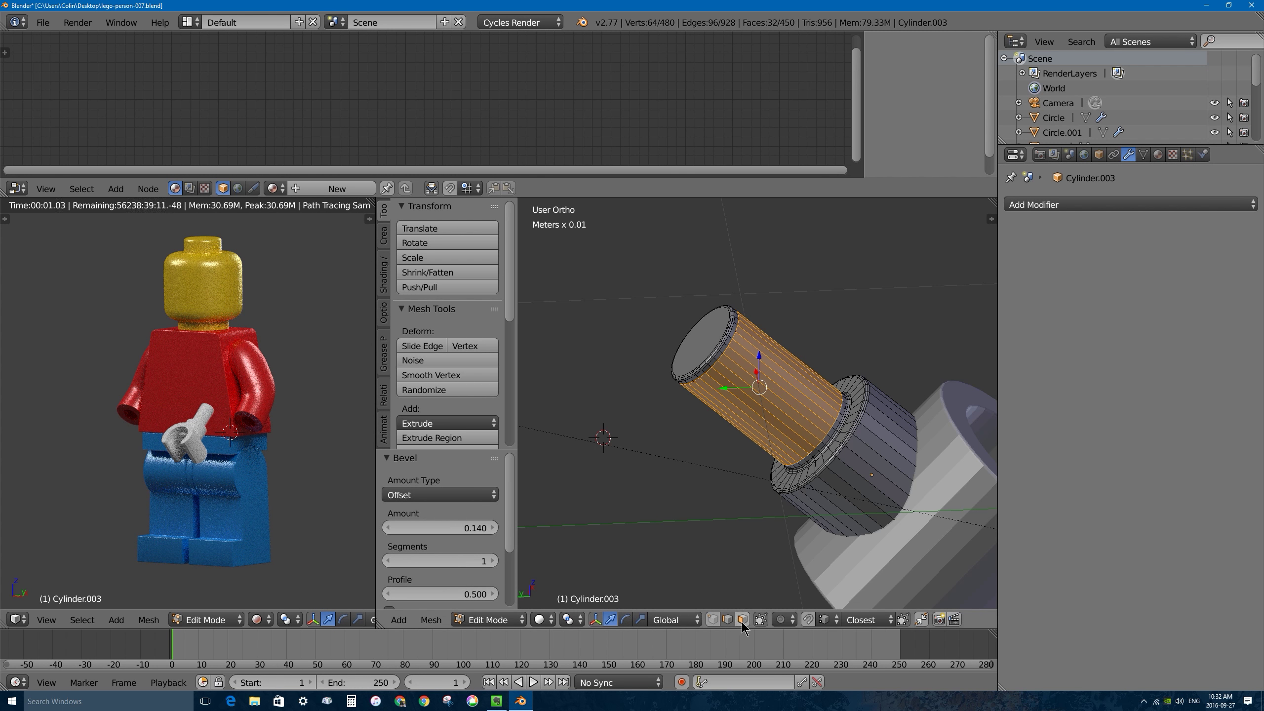
Inset the round cap face at the peg's free end by about 0.2 mm.
{"action": "right_click", "coordinate": [699, 334]}
{"action": "key", "text": "i"}
{"action": "left_click", "coordinate": [839, 441]}
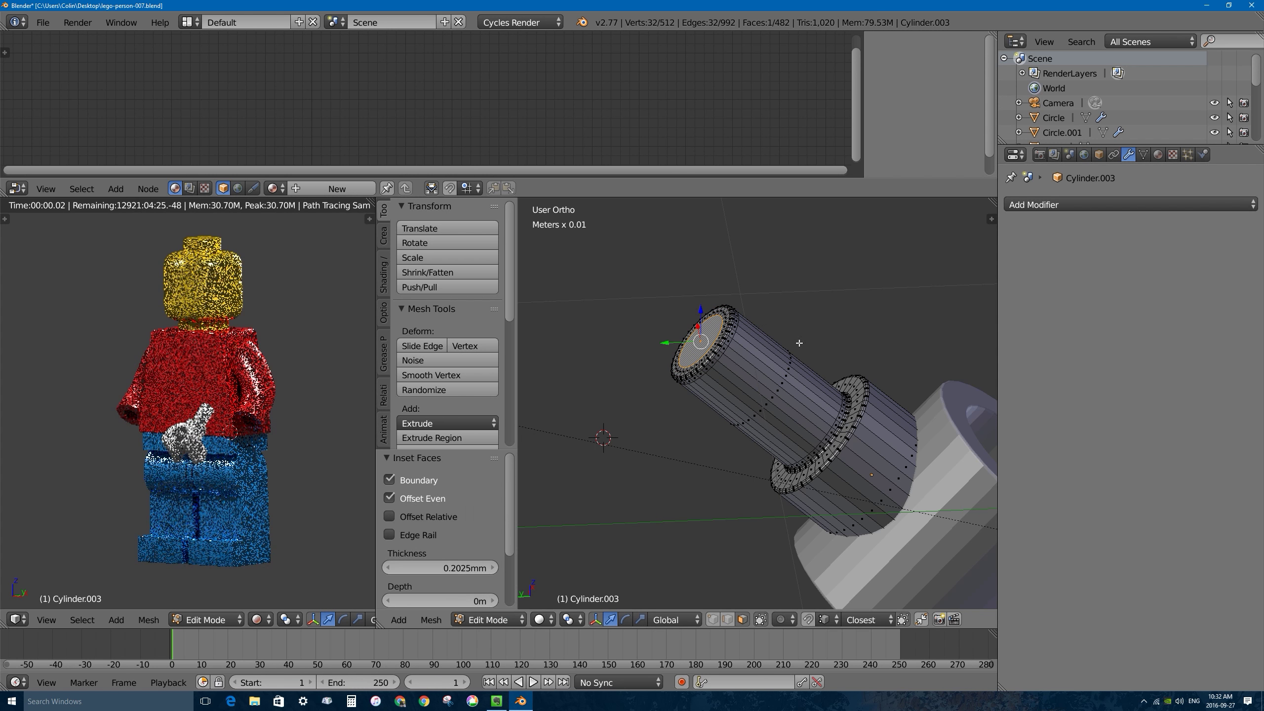
Cut a centred loop round the flat face of the peg's stepped shoulder and bevel it by about 0.011 with one segment.
{"action": "key", "text": "ctrl+r"}
{"action": "left_click", "coordinate": [852, 412]}
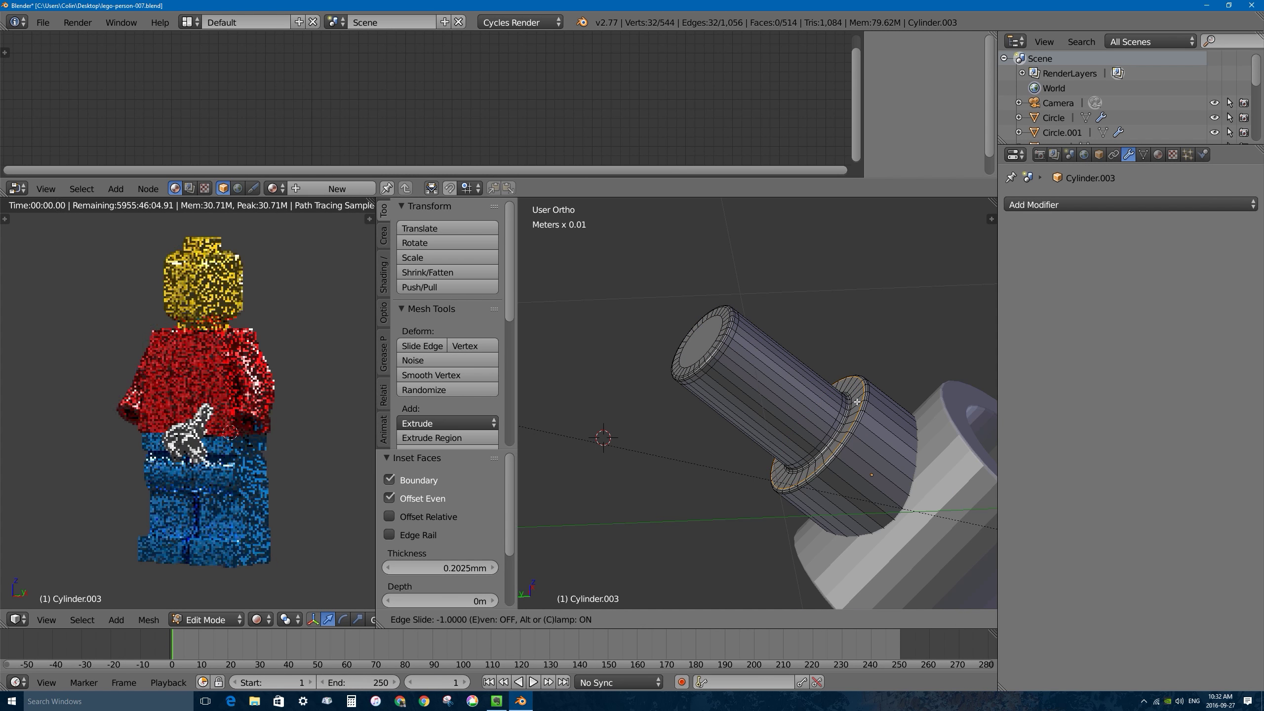
{"action": "right_click", "coordinate": [852, 412]}
{"action": "key", "text": "ctrl+b"}
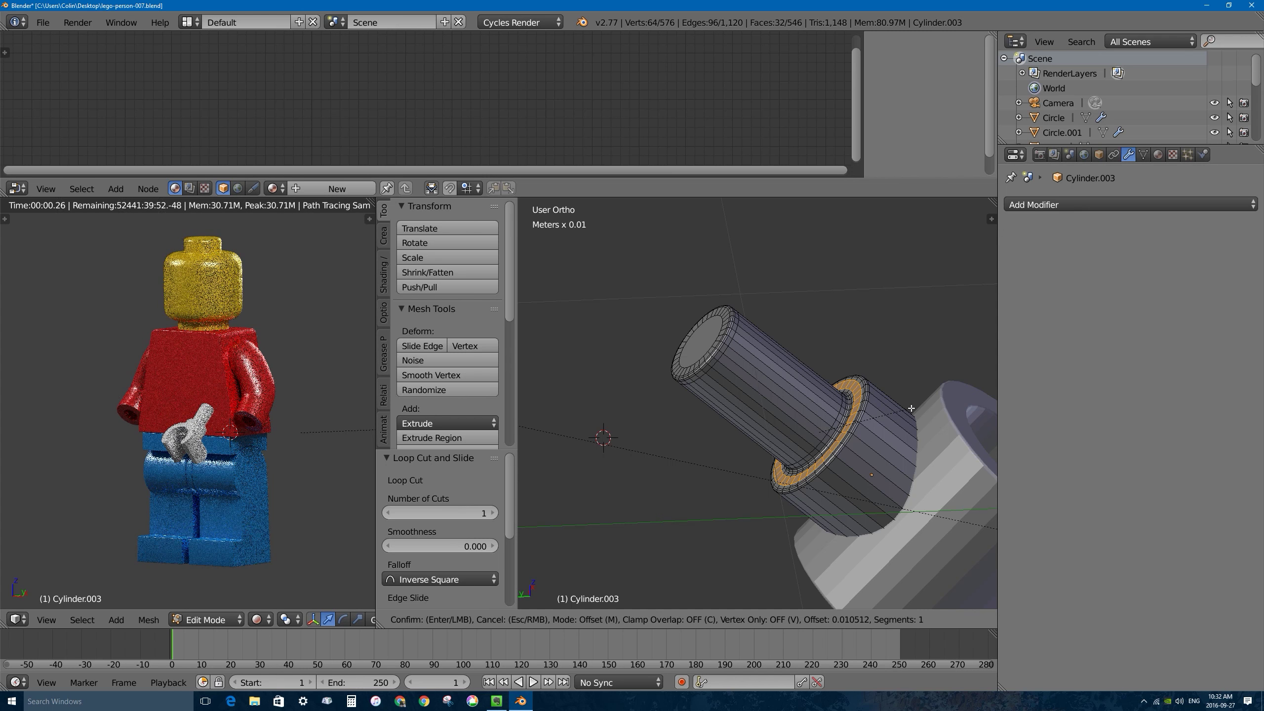
{"action": "left_click", "coordinate": [841, 423]}
Add an edge loop round the peg's wide section and slide it close to the stepped shoulder's outer edge.
{"action": "key", "text": "ctrl+r"}
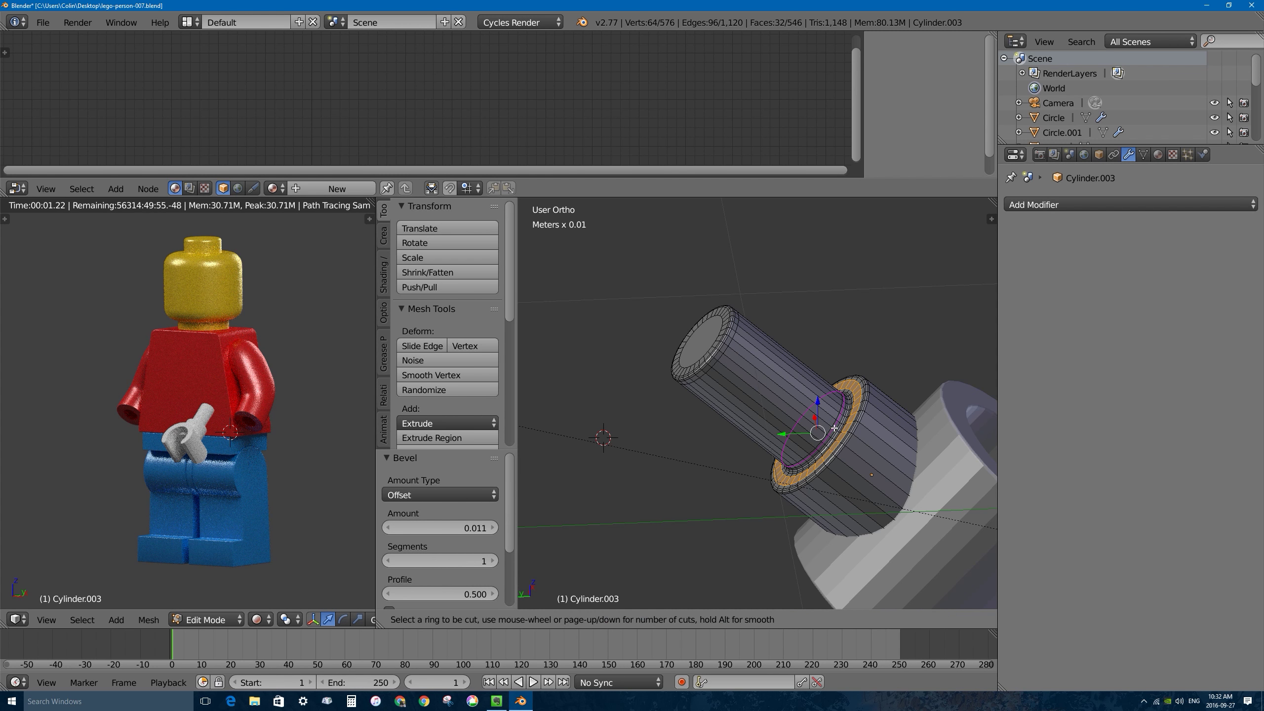
{"action": "left_click", "coordinate": [898, 445]}
{"action": "left_click", "coordinate": [854, 411]}
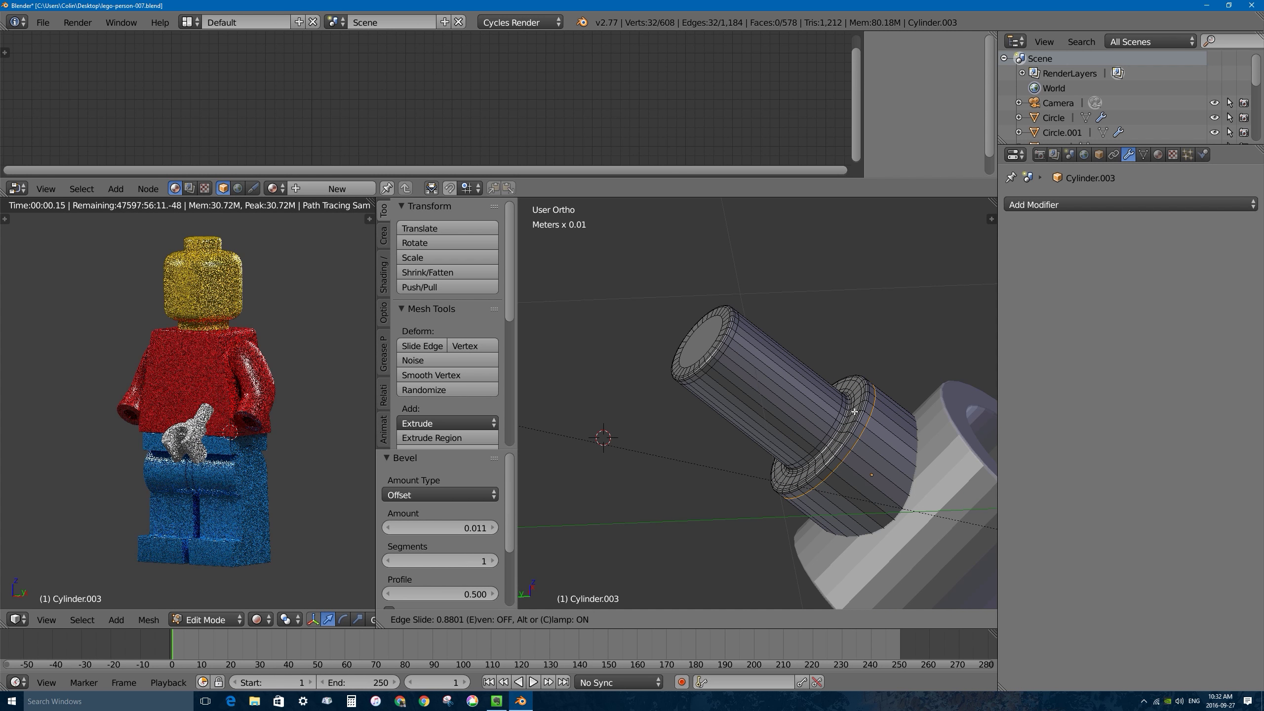
Inspect the supporting edge loops at the peg's shoulder and free end by selecting them in turn, and return to Object Mode.
{"action": "right_click", "coordinate": [851, 414], "text": "alt"}
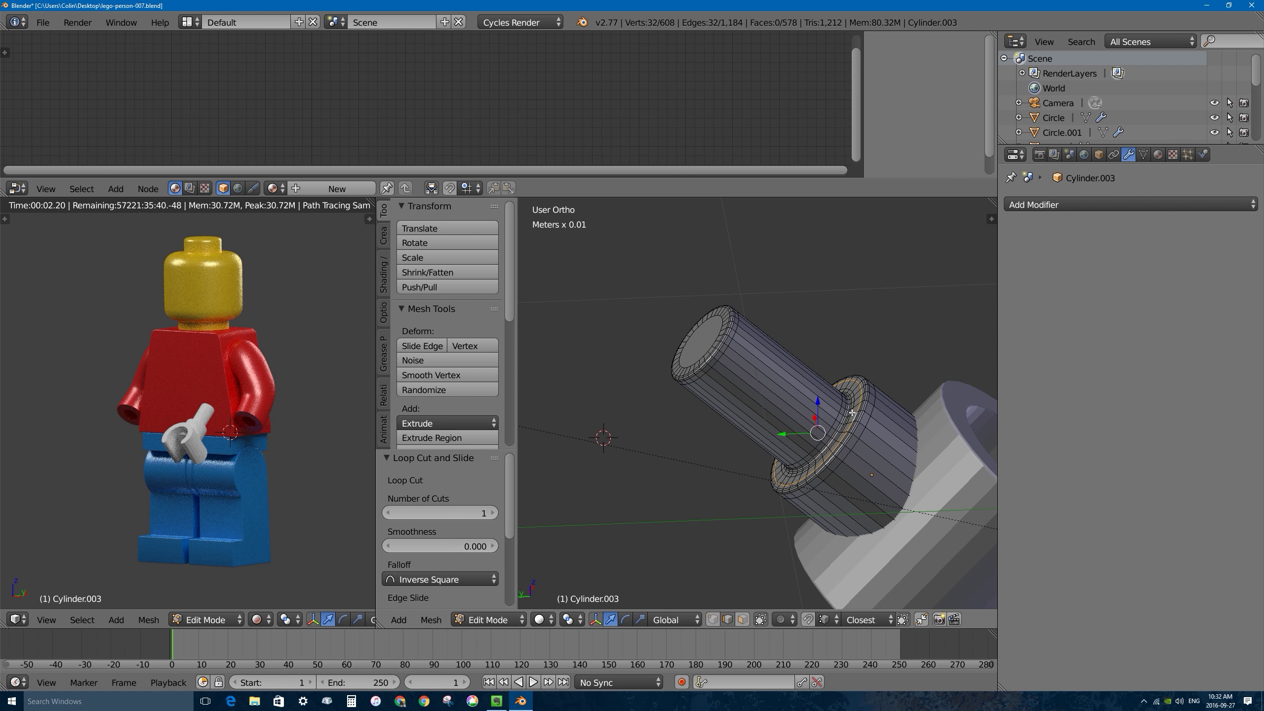
{"action": "right_click", "coordinate": [851, 412], "text": "alt"}
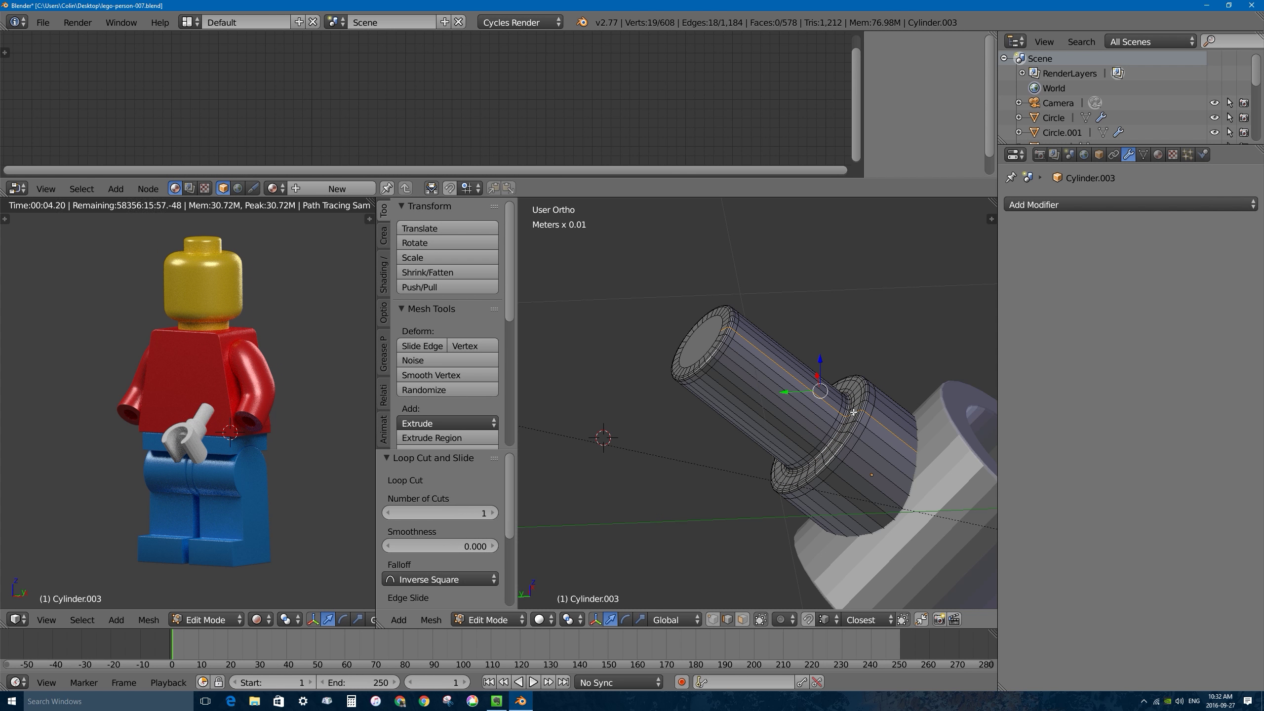
{"action": "right_click", "coordinate": [854, 410], "text": "alt"}
{"action": "right_click", "coordinate": [836, 416], "text": "alt"}
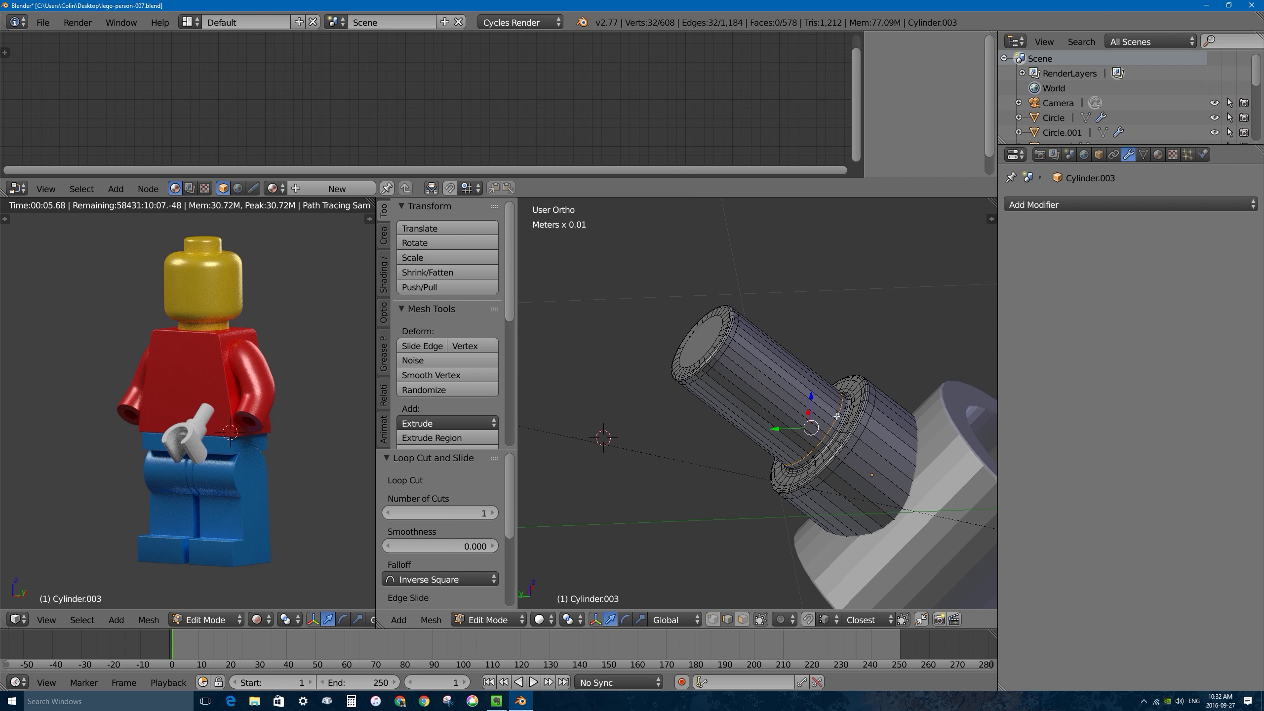
{"action": "right_click", "coordinate": [872, 406], "text": "alt"}
{"action": "right_click", "coordinate": [728, 342], "text": "alt"}
{"action": "right_click", "coordinate": [715, 337], "text": "alt"}
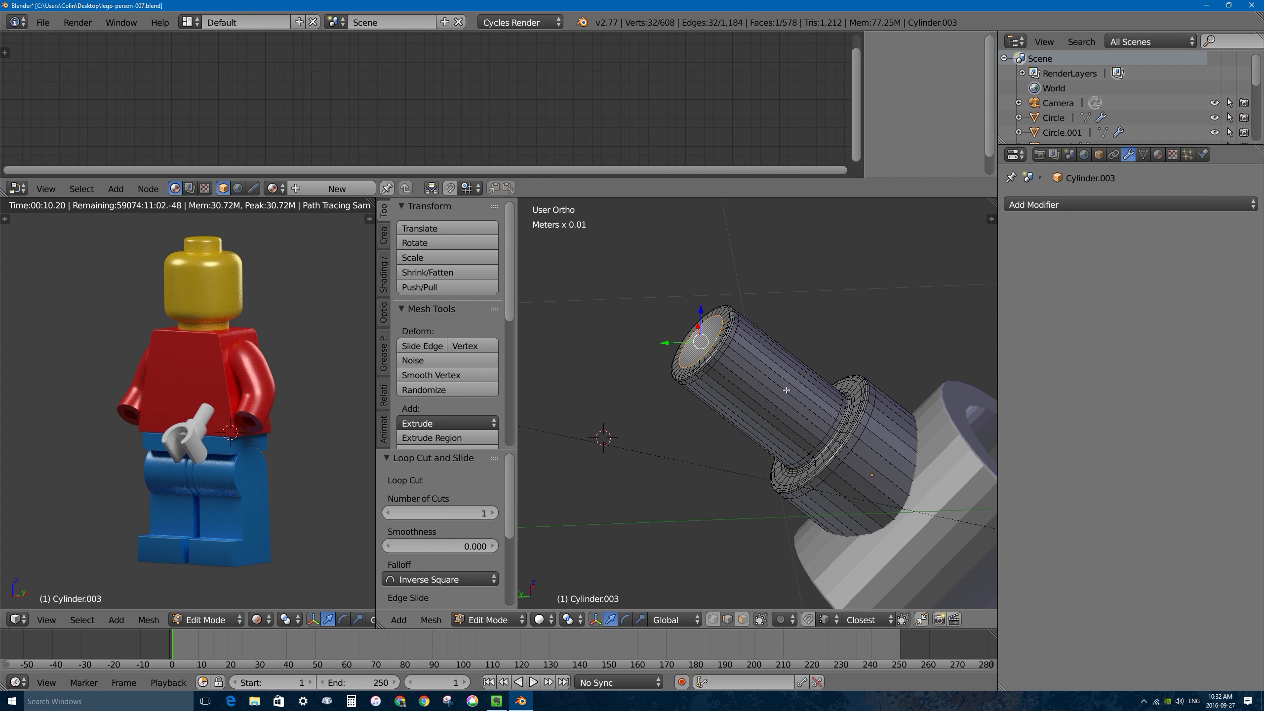
{"action": "key", "text": "Tab"}
{"action": "scroll", "coordinate": [804, 423], "scroll_direction": "down", "scroll_amount": 3}
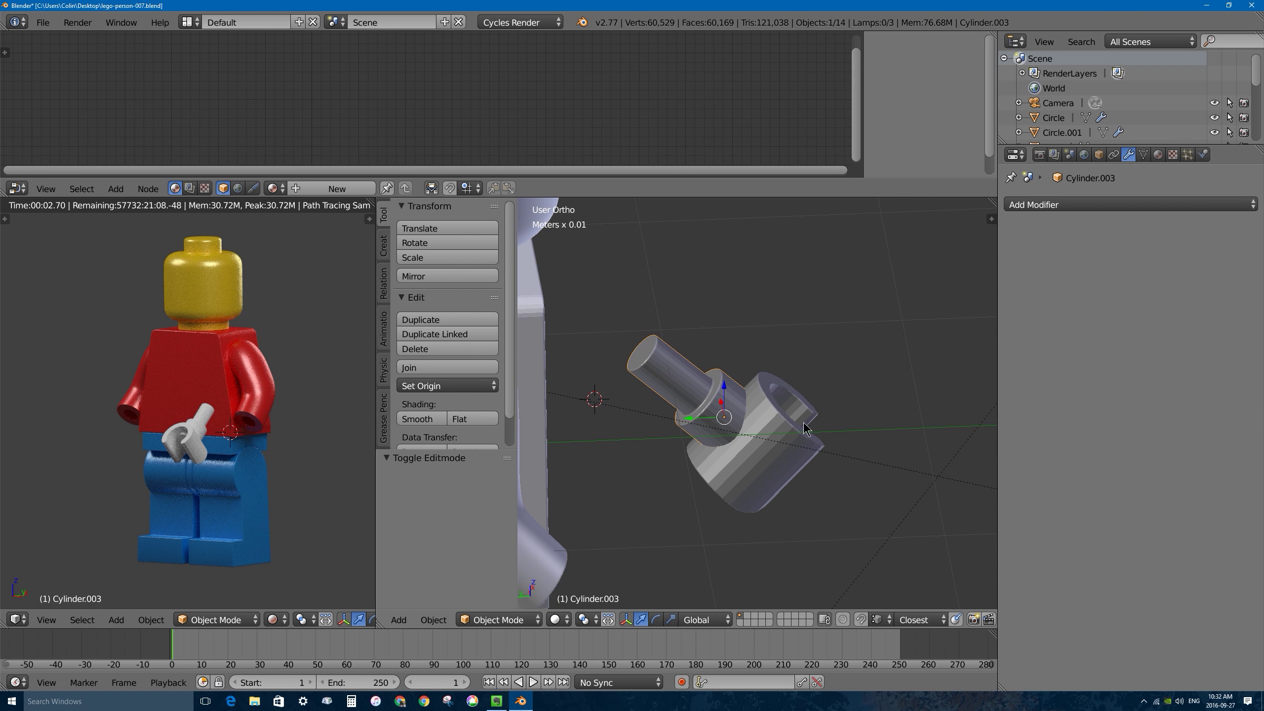
Select the peg's end face inside the grip in Edit Mode and set the transform orientation to Normal.
{"action": "right_click", "coordinate": [756, 393]}
{"action": "key", "text": "KP_Decimal"}
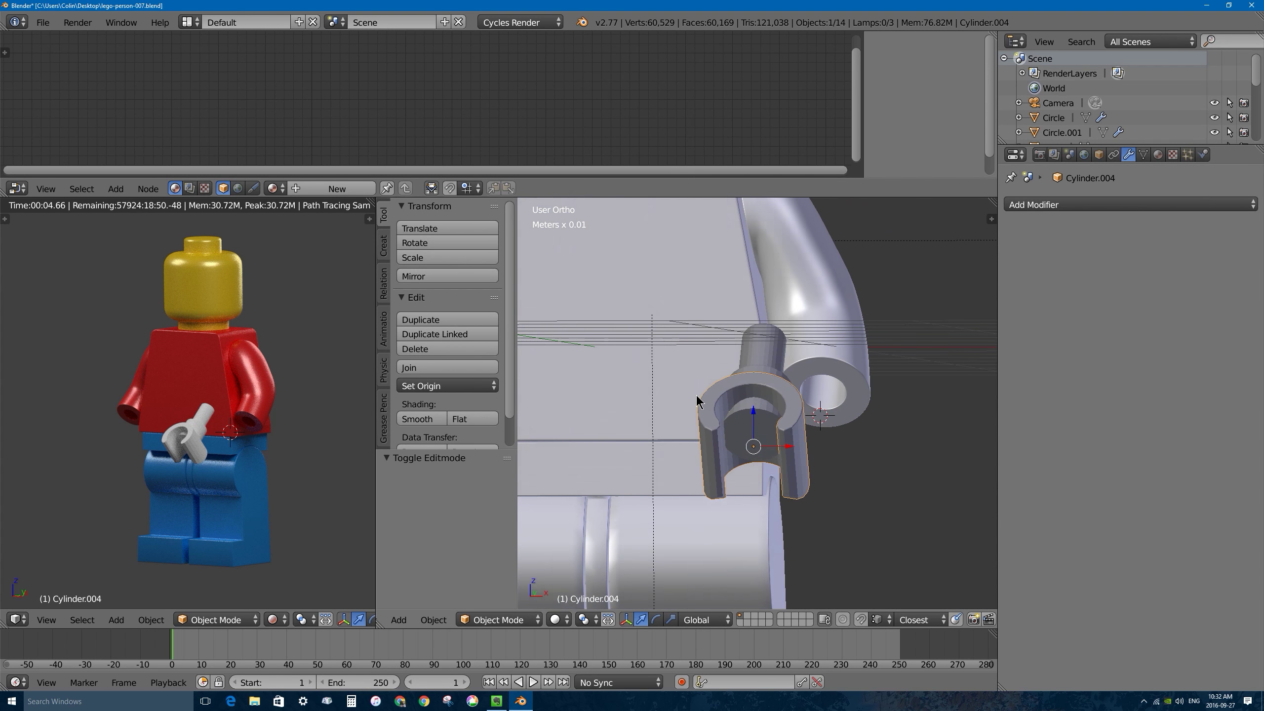
{"action": "middle_click_drag", "start_coordinate": [745, 609], "coordinate": [769, 618]}
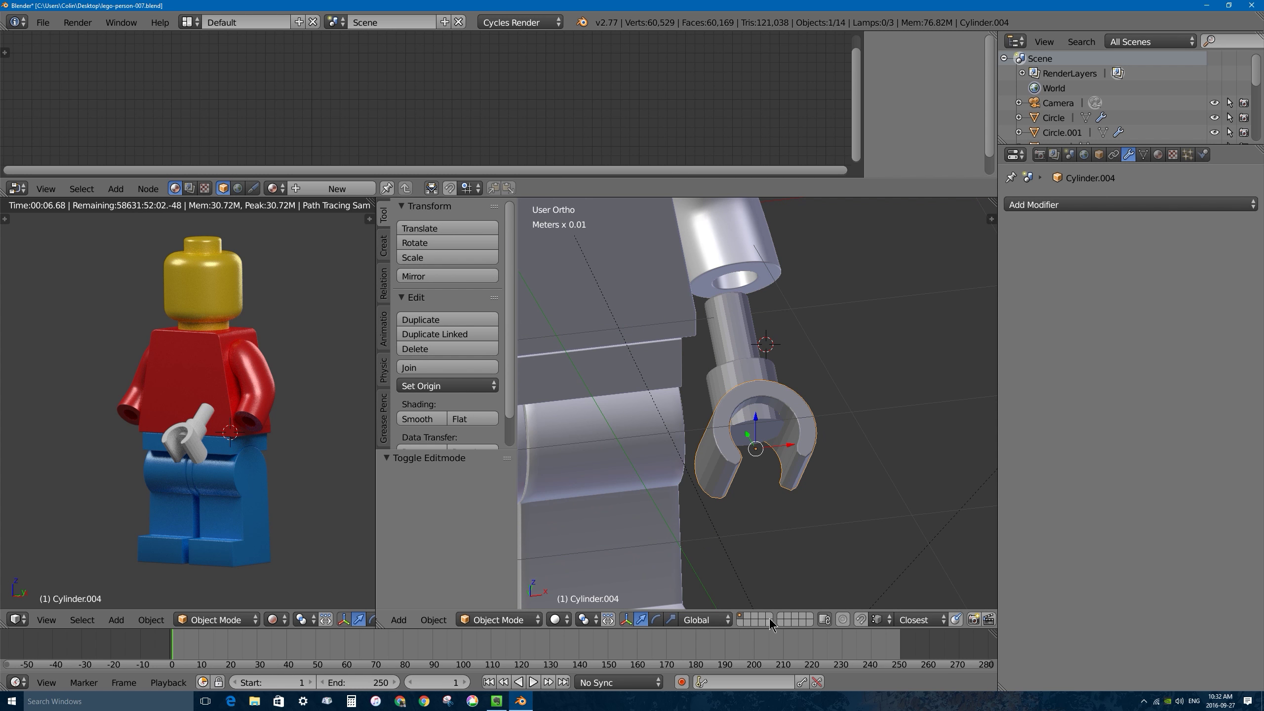
{"action": "right_click", "coordinate": [745, 405]}
{"action": "key", "text": "Tab"}
{"action": "left_click", "coordinate": [741, 619]}
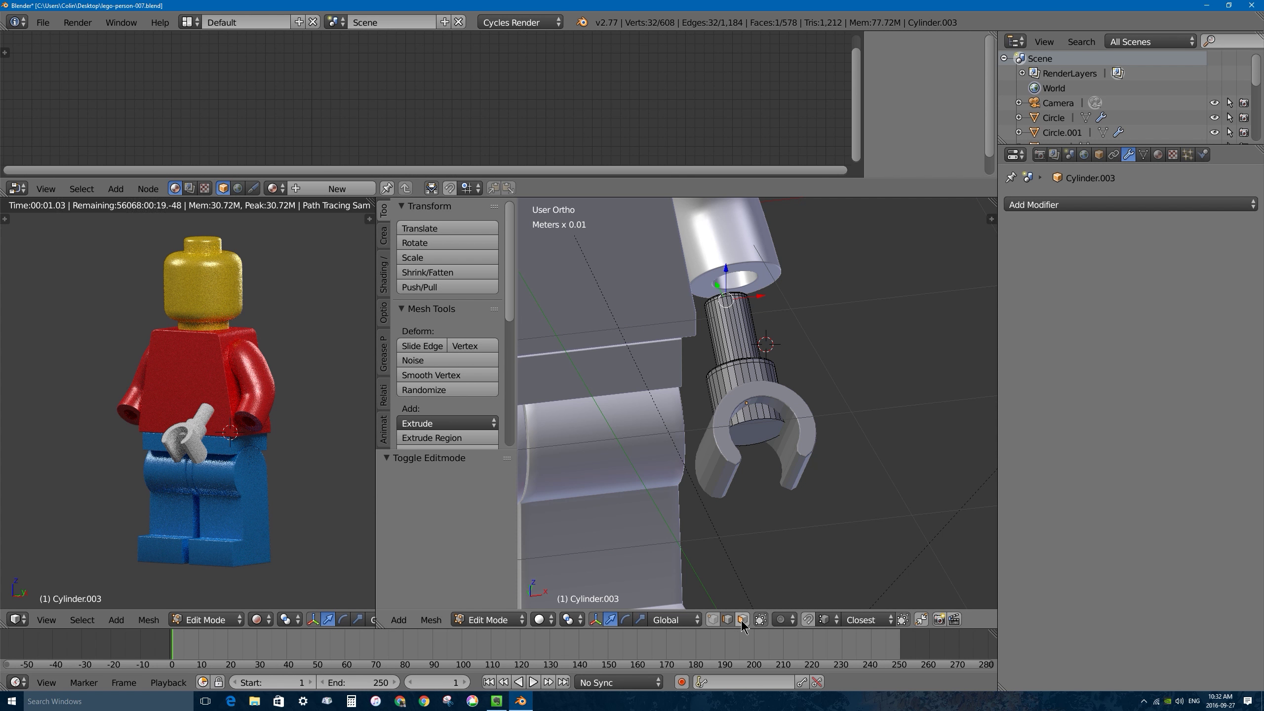
{"action": "right_click", "coordinate": [762, 433]}
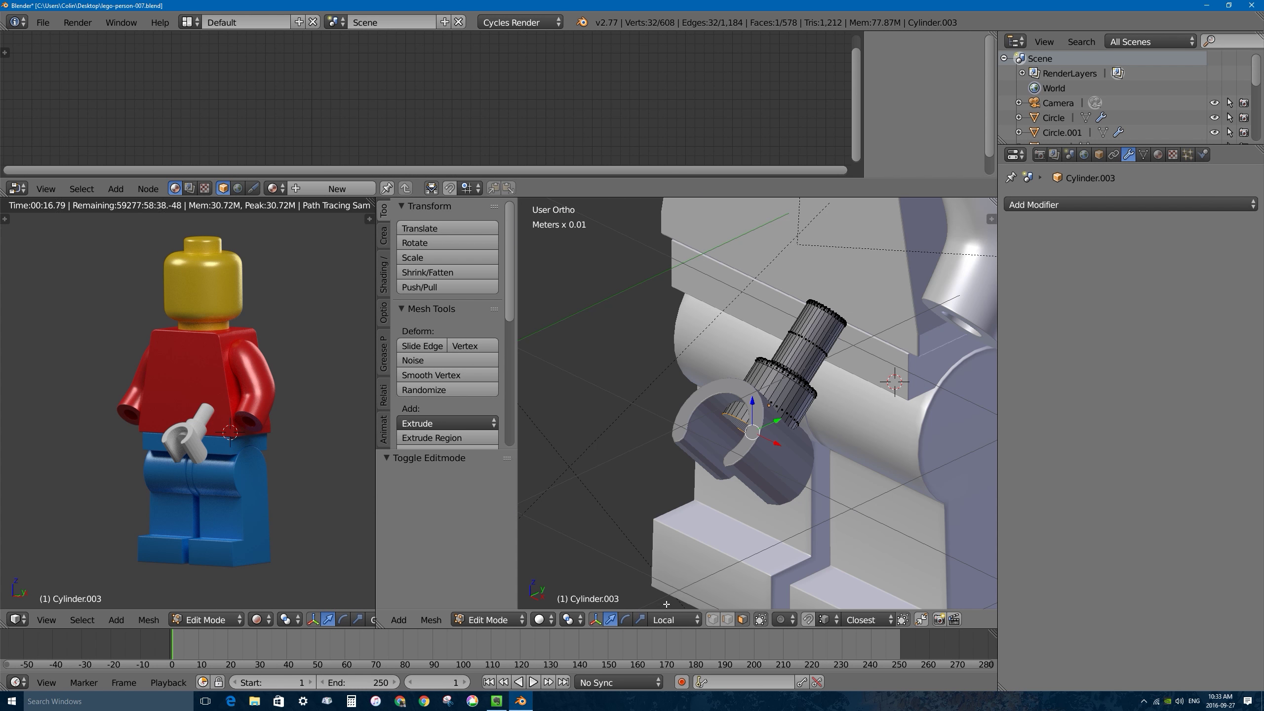
{"action": "left_click", "coordinate": [676, 620]}
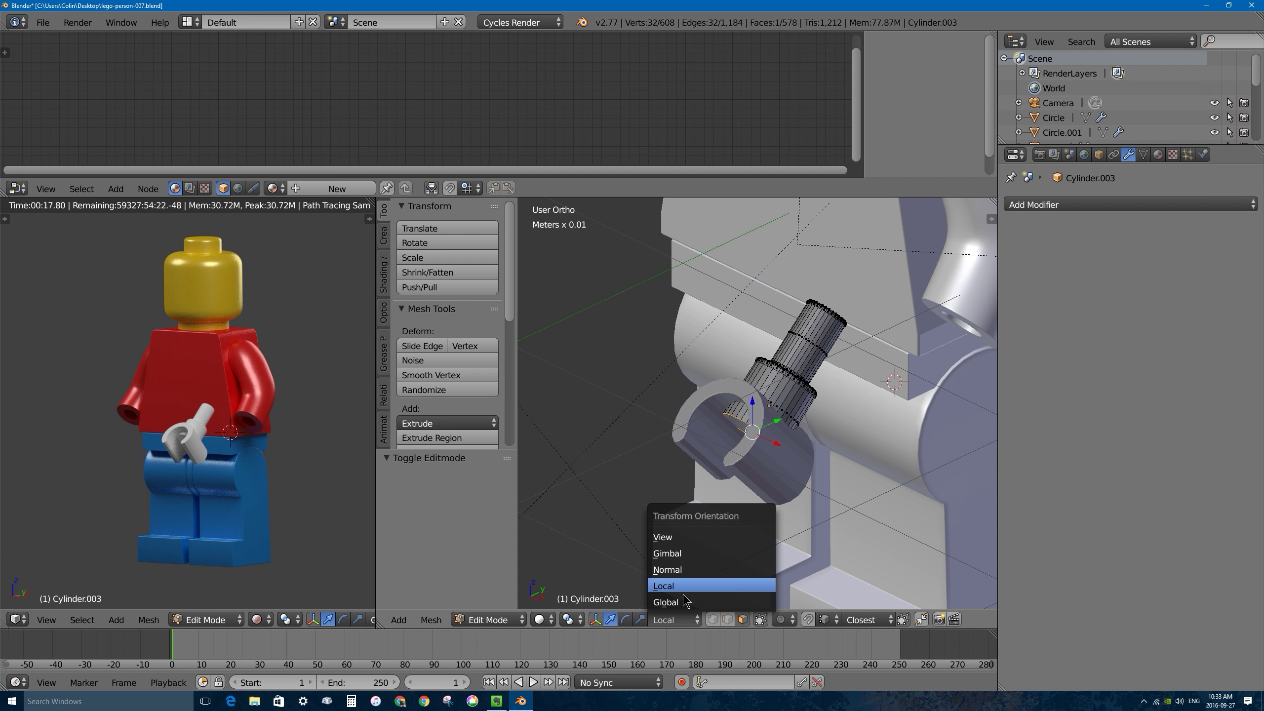
{"action": "left_click", "coordinate": [673, 570]}
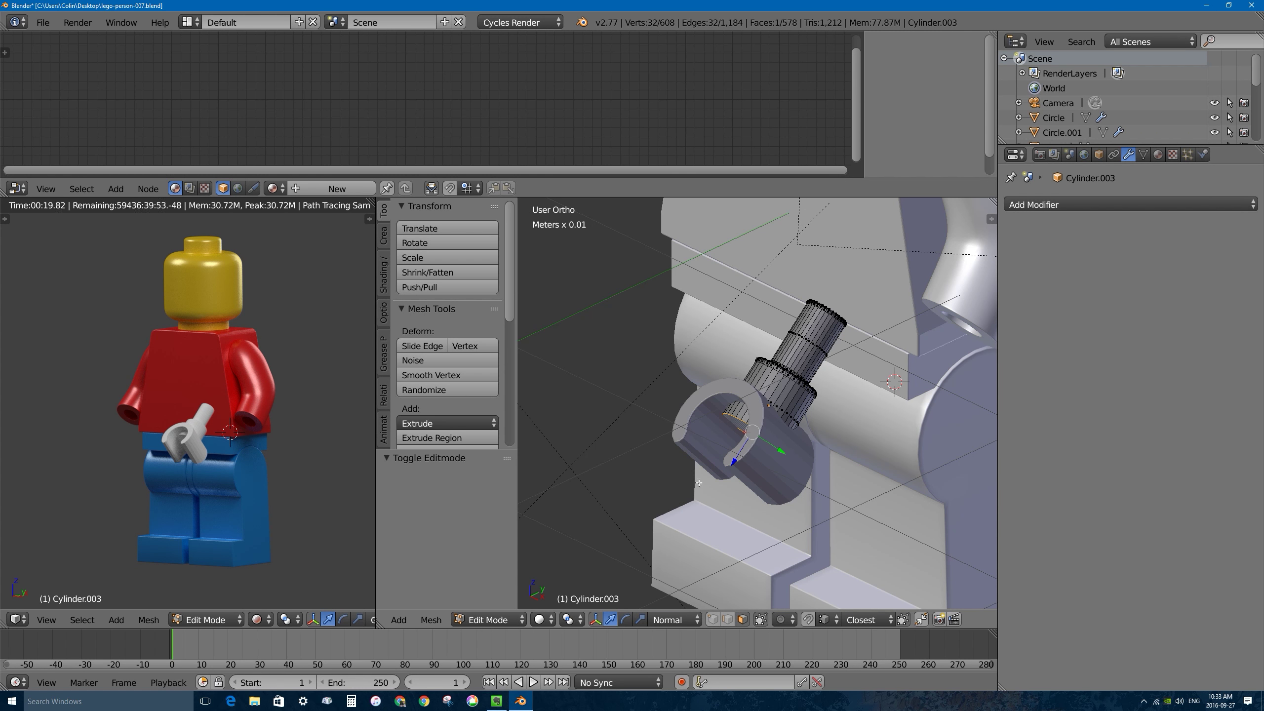
Move the peg's end face inside the grip by about -0.829 mm along its normal to shorten the peg.
{"action": "middle_click_drag", "start_coordinate": [714, 474], "coordinate": [740, 468]}
{"action": "key", "text": "g"}
{"action": "key", "text": "z"}
{"action": "key", "text": "z"}
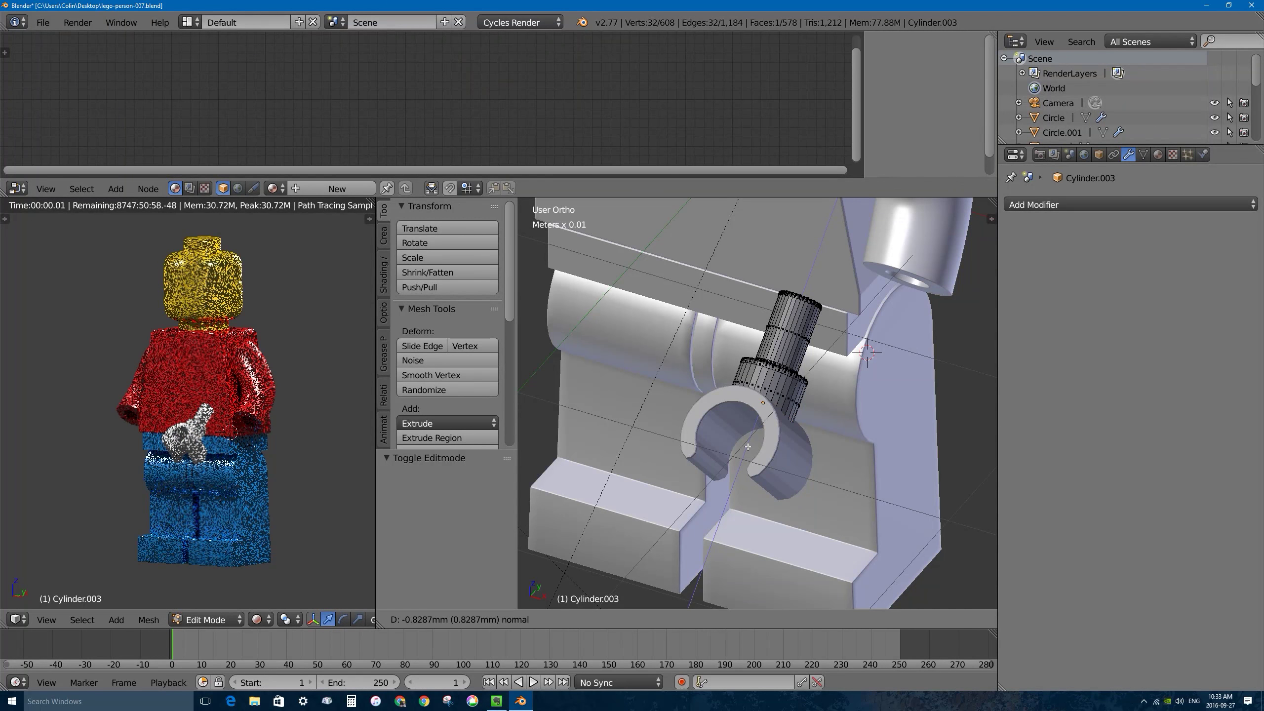
{"action": "left_click", "coordinate": [747, 453]}
{"action": "middle_click_drag", "start_coordinate": [747, 454], "coordinate": [796, 438]}
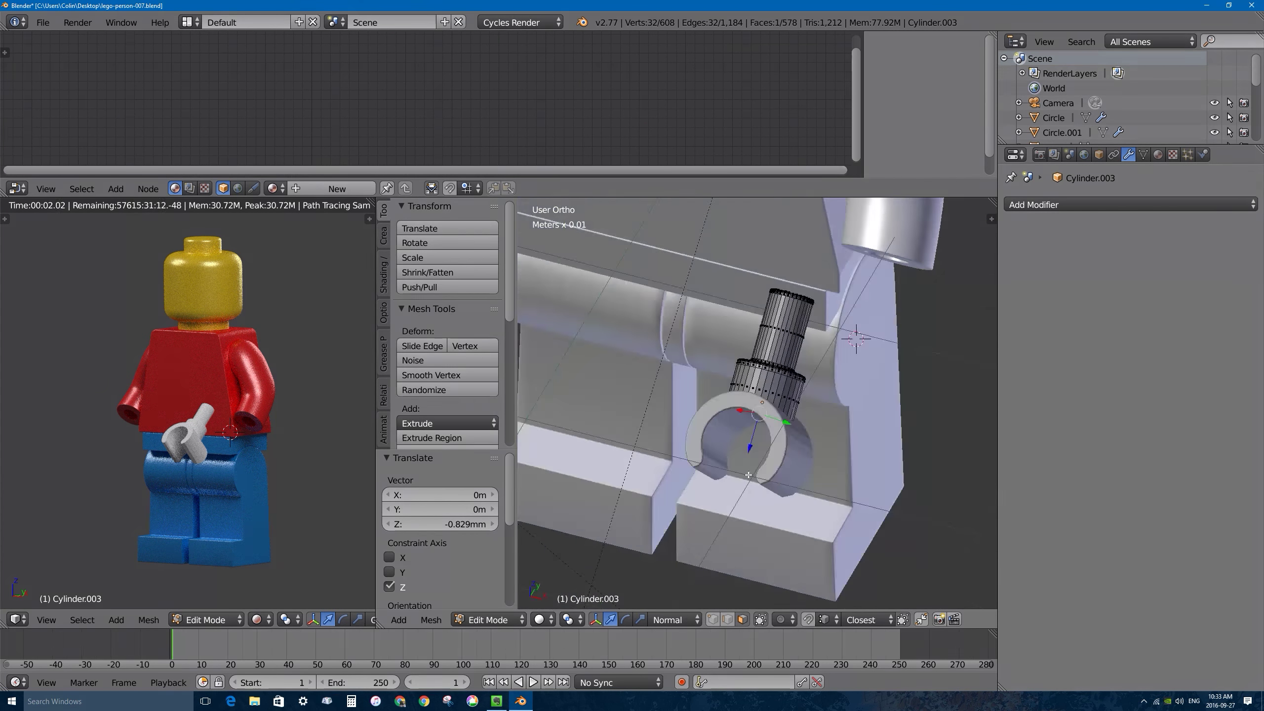
Return to Object Mode and add a Boolean modifier to the hand's C-shaped grip.
{"action": "scroll", "coordinate": [797, 438], "scroll_direction": "down", "scroll_amount": 2}
{"action": "key", "text": "Tab"}
{"action": "right_click", "coordinate": [755, 431]}
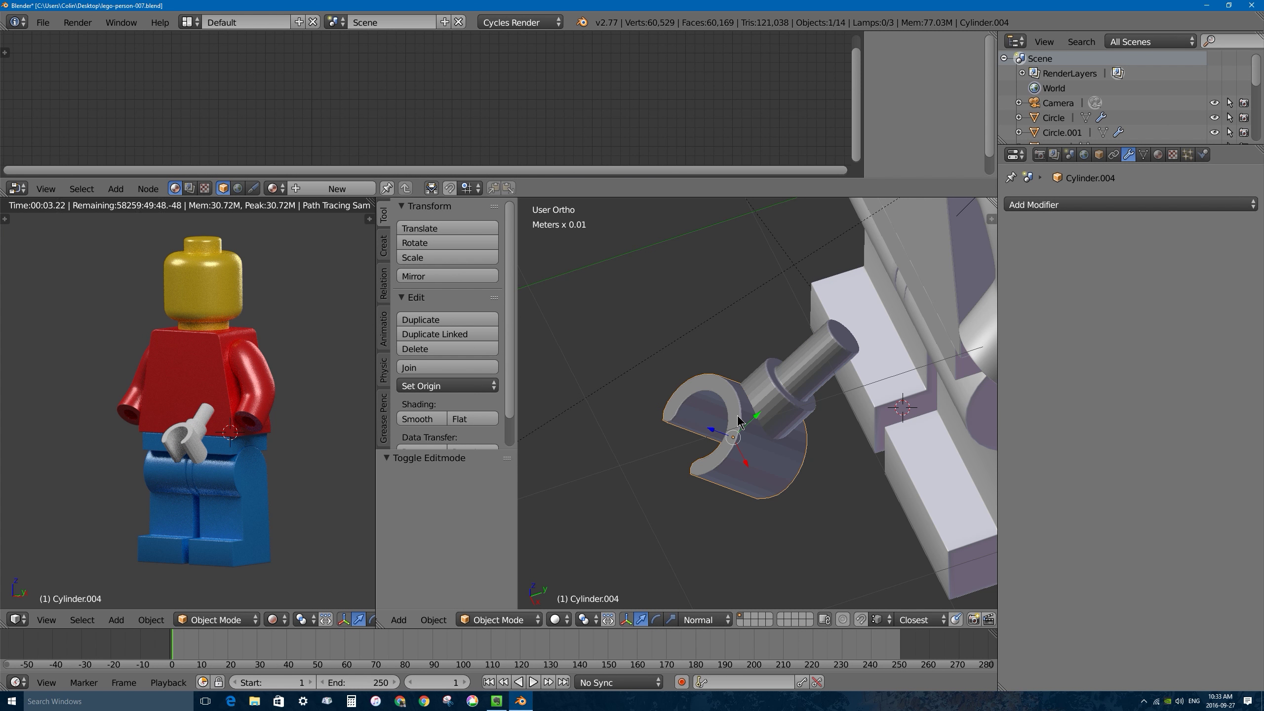
{"action": "left_click", "coordinate": [1018, 207]}
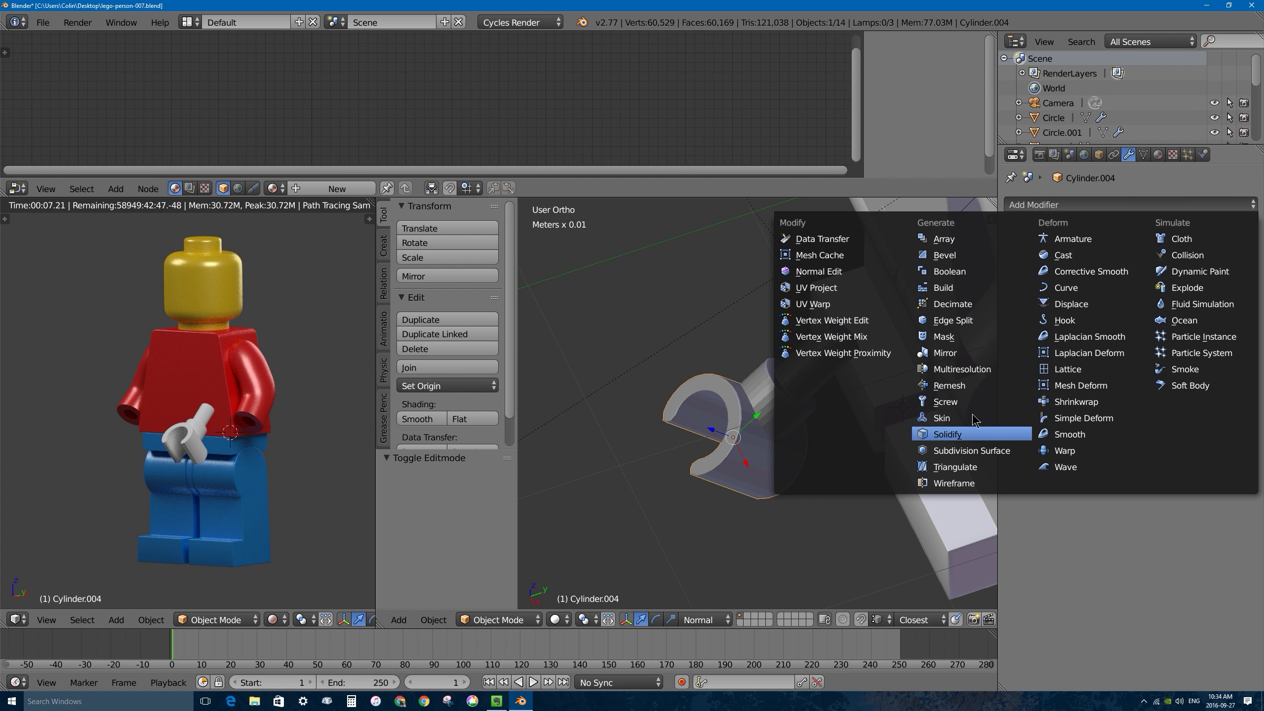
{"action": "left_click", "coordinate": [971, 273]}
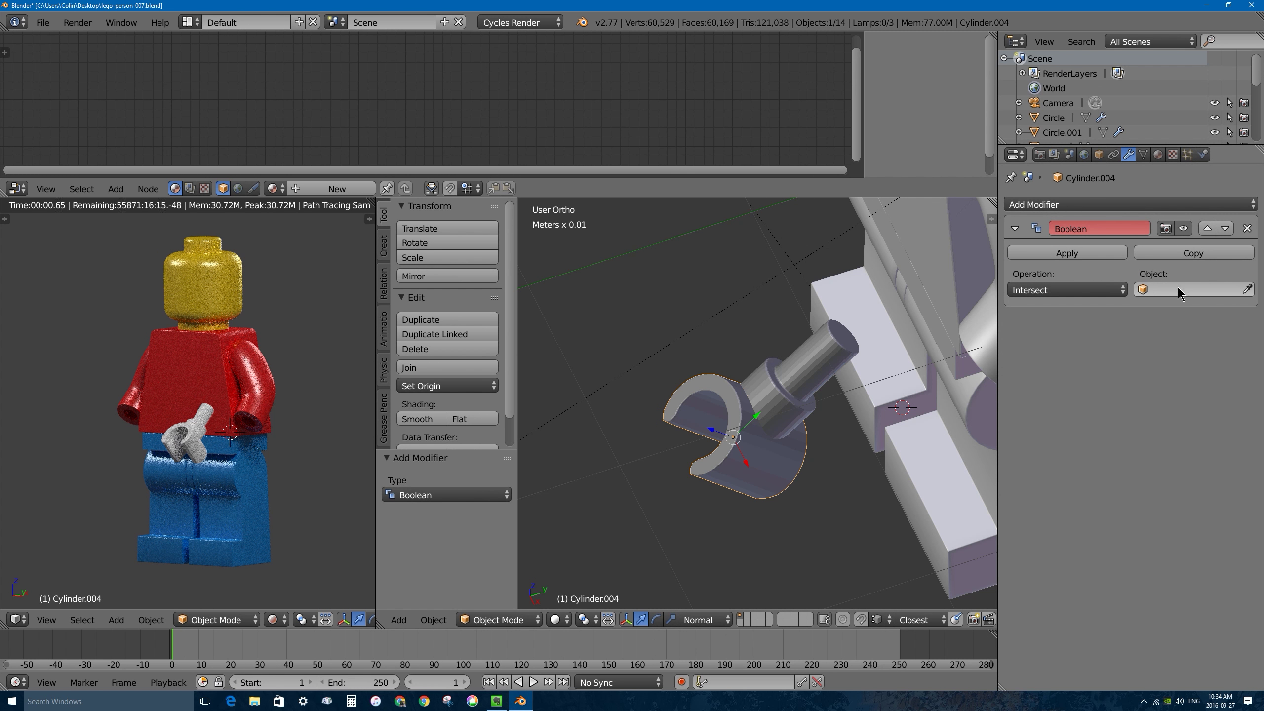
Rename the stepped peg object as wrist.
{"action": "right_click", "coordinate": [811, 364]}
{"action": "left_click", "coordinate": [1097, 156]}
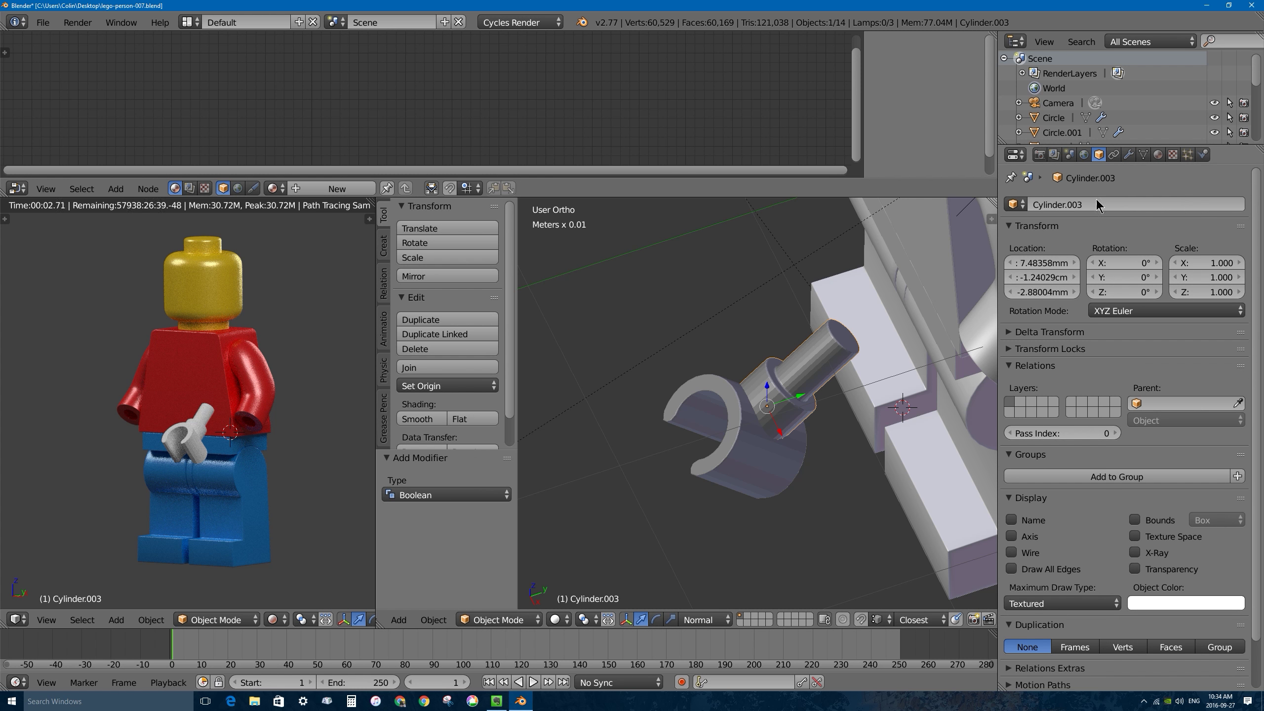
{"action": "left_click", "coordinate": [1095, 203]}
{"action": "type", "text": "wrist"}
{"action": "key", "text": "Return"}
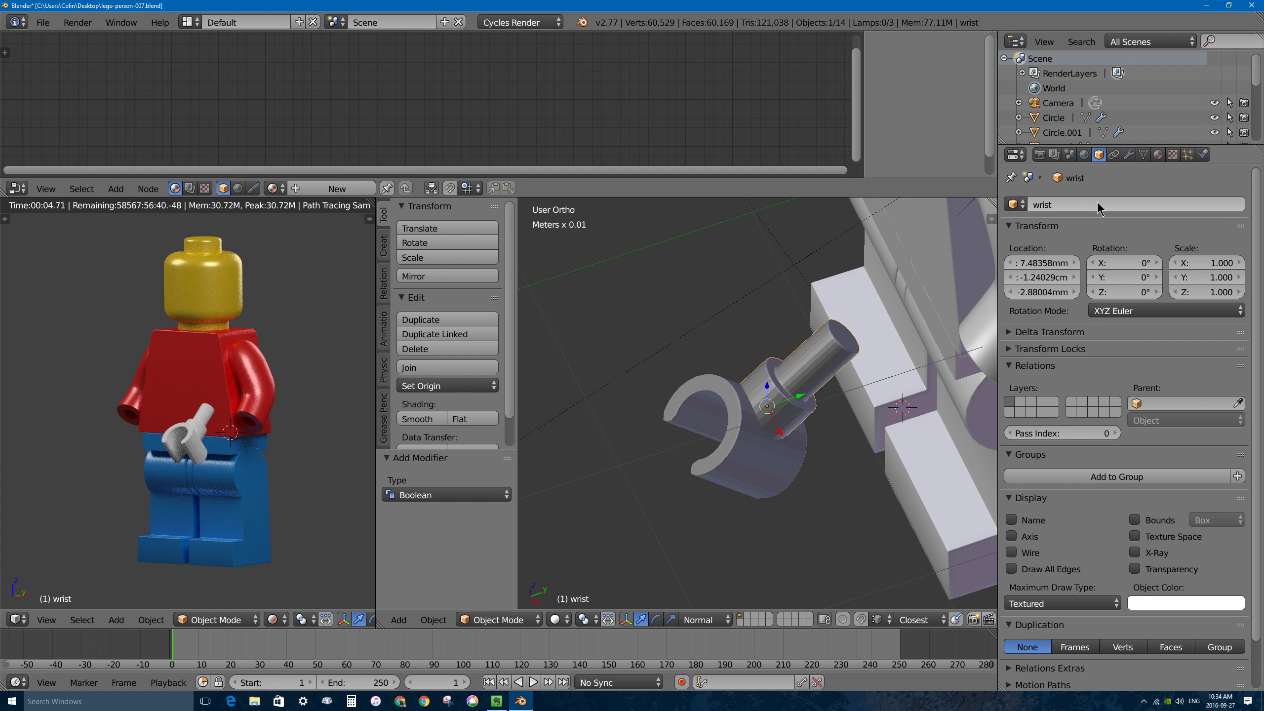
Set the grip's Boolean modifier to use the wrist object with the Union operation.
{"action": "right_click", "coordinate": [712, 388]}
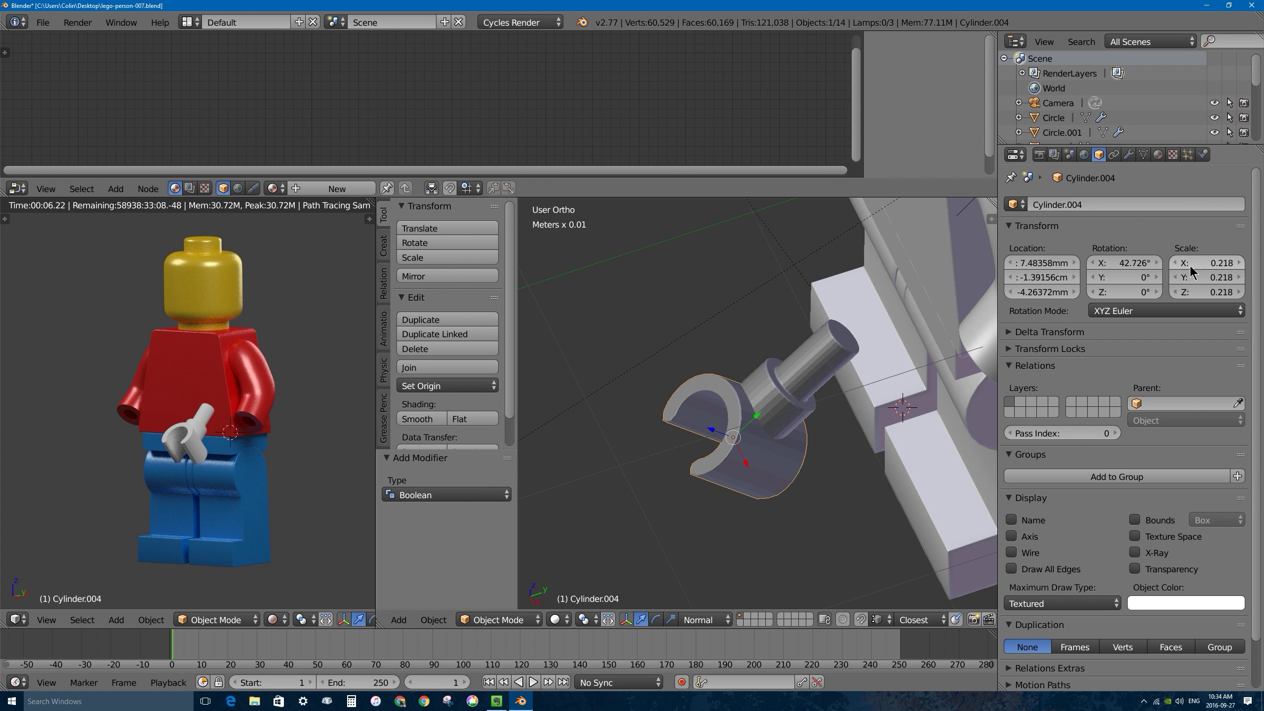
{"action": "left_click", "coordinate": [1128, 156]}
{"action": "left_click", "coordinate": [1174, 298]}
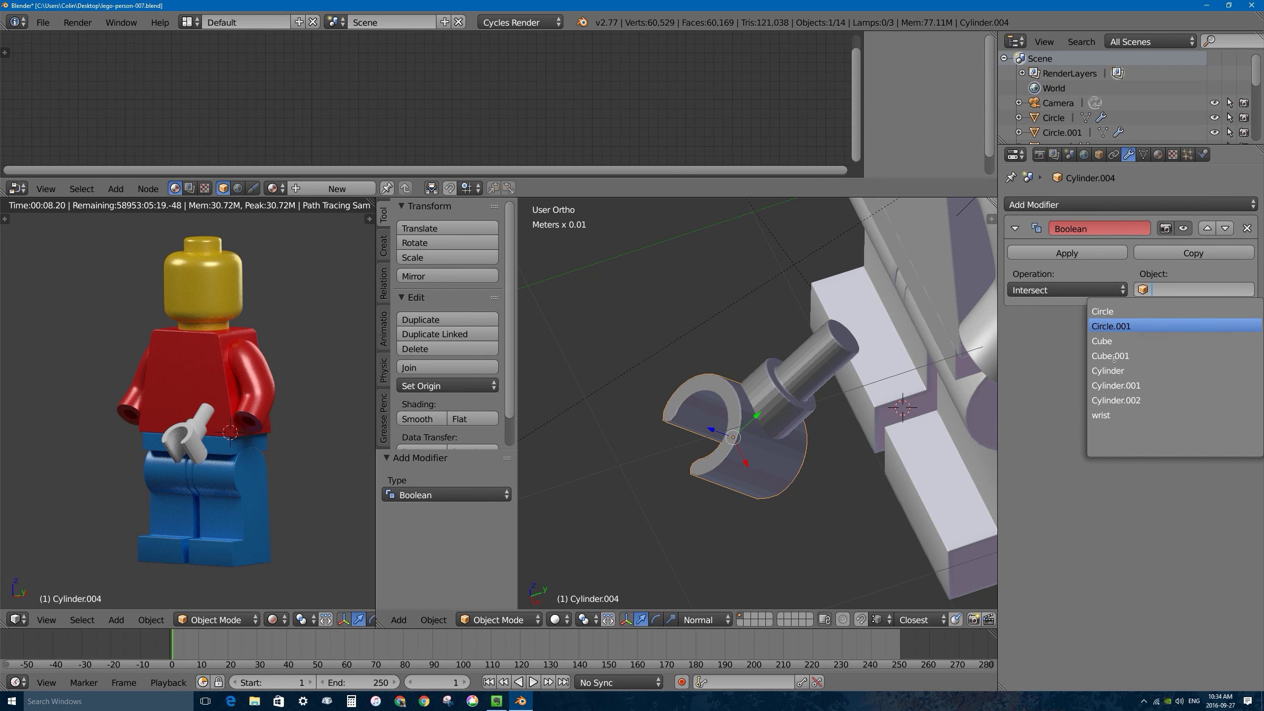
{"action": "left_click", "coordinate": [1119, 412]}
{"action": "left_click", "coordinate": [1047, 298]}
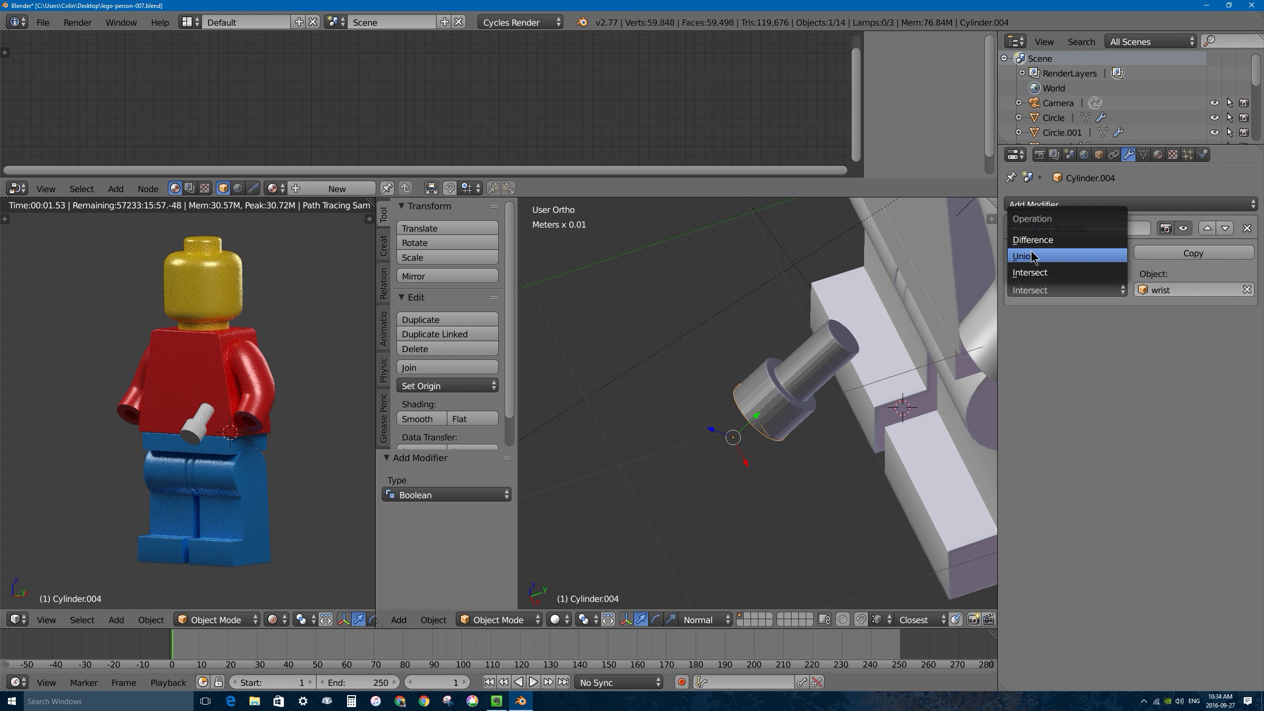
{"action": "left_click", "coordinate": [1025, 256]}
Set the transform orientation to Local and apply the grip's Boolean modifier.
{"action": "middle_click_drag", "start_coordinate": [686, 399], "coordinate": [743, 425]}
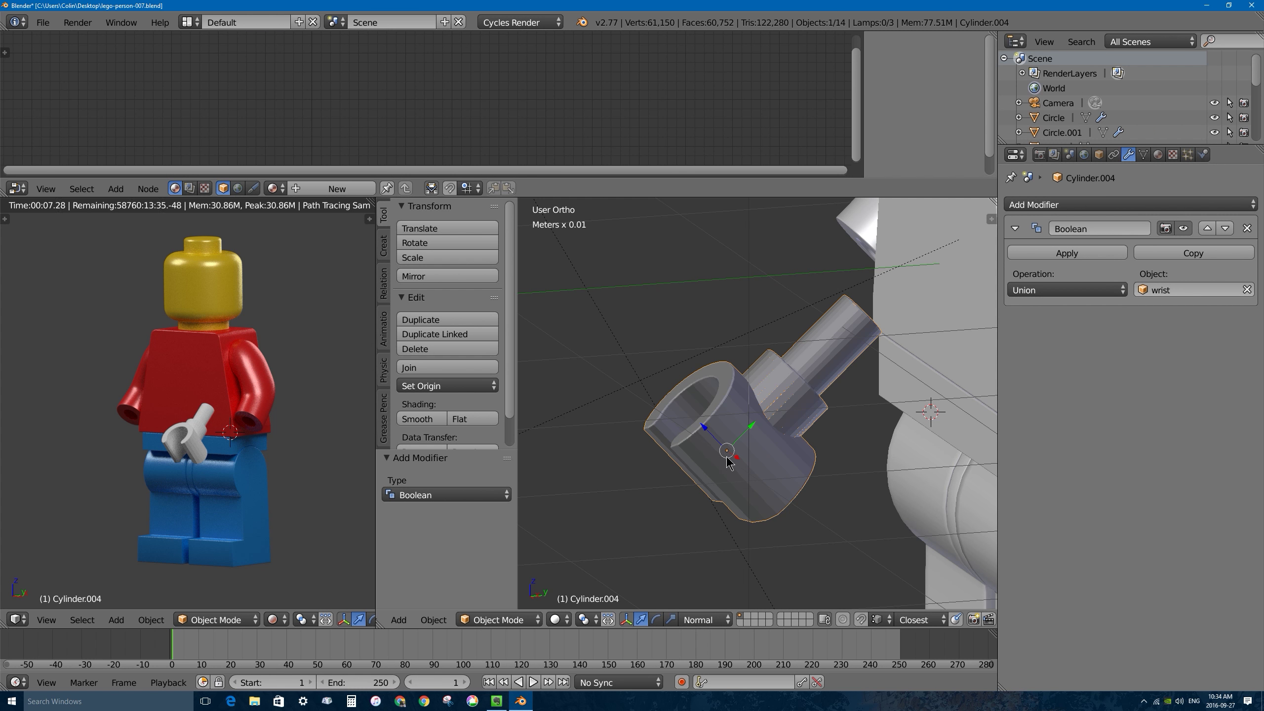
{"action": "left_click", "coordinate": [707, 619]}
{"action": "left_click", "coordinate": [715, 587]}
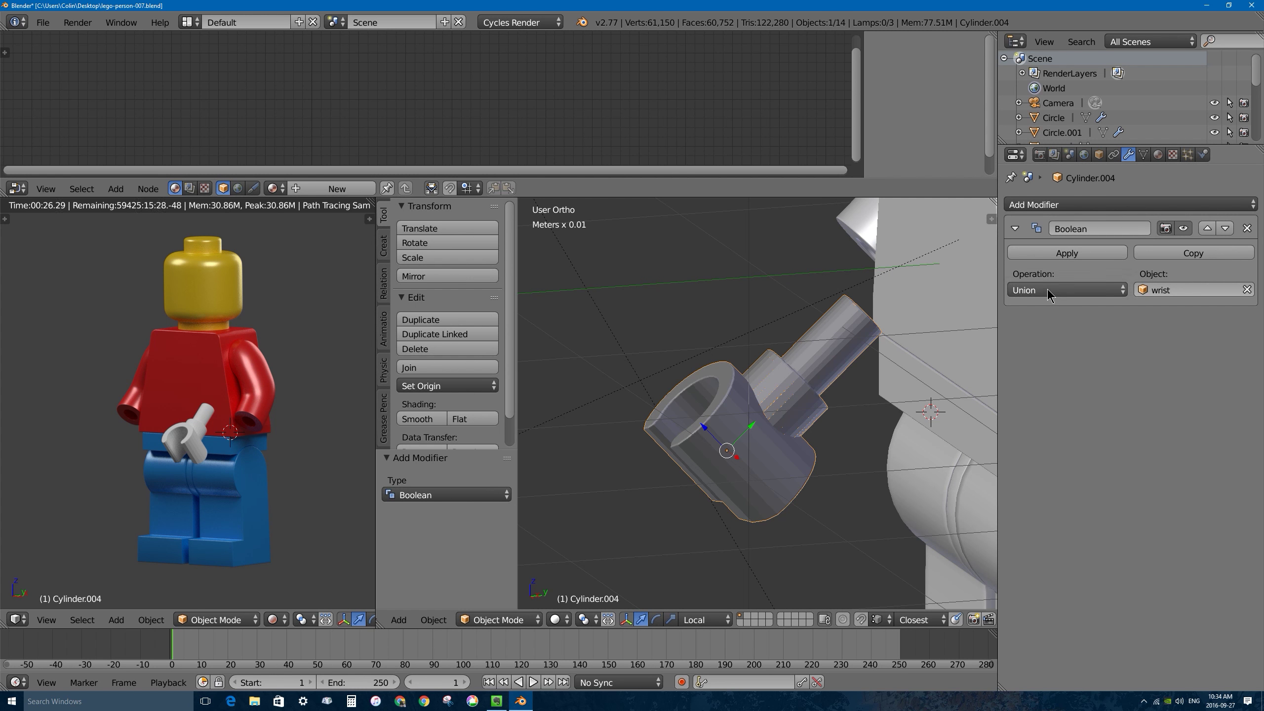
{"action": "left_click", "coordinate": [1066, 253]}
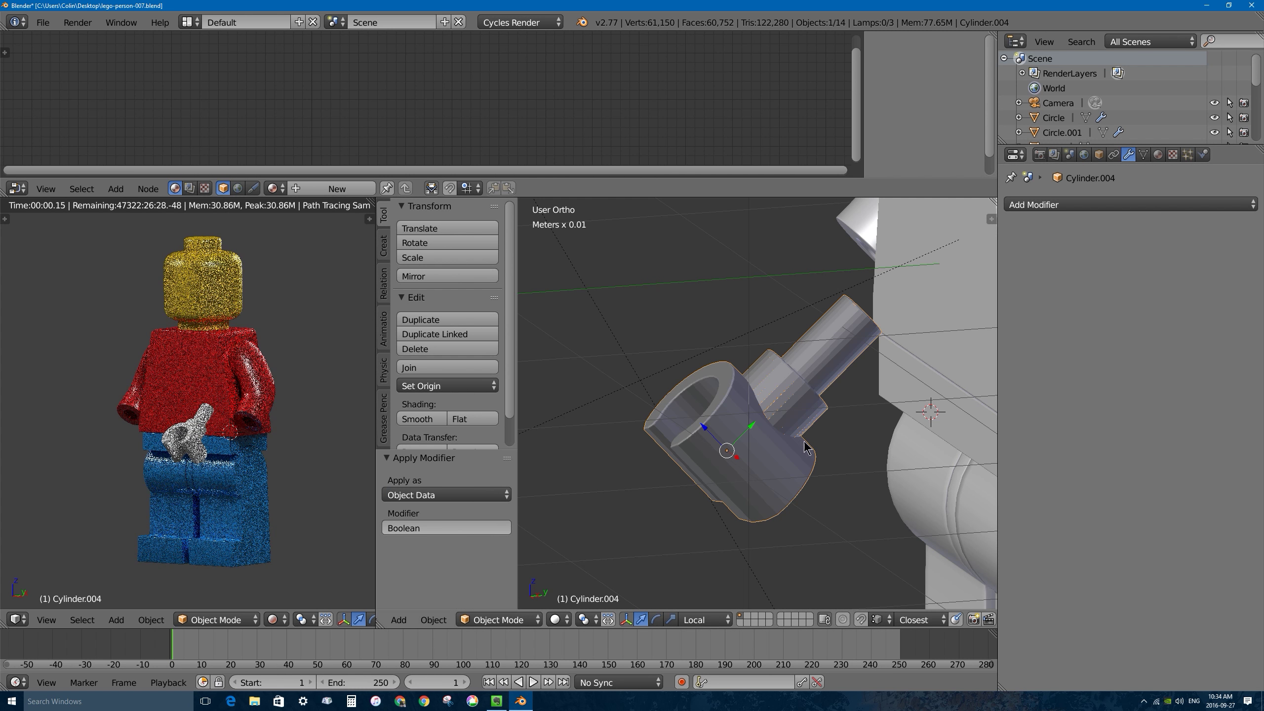
Select the separate wrist object overlapping the merged hand.
{"action": "right_click", "coordinate": [850, 322]}
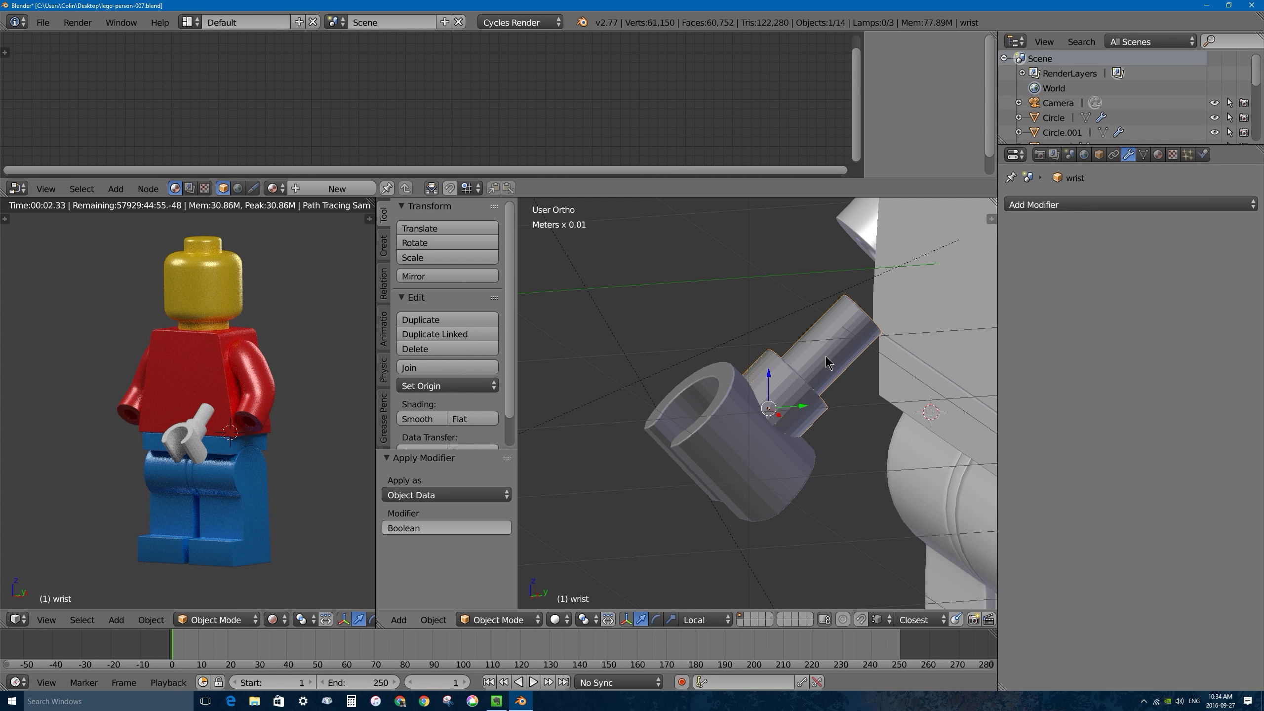